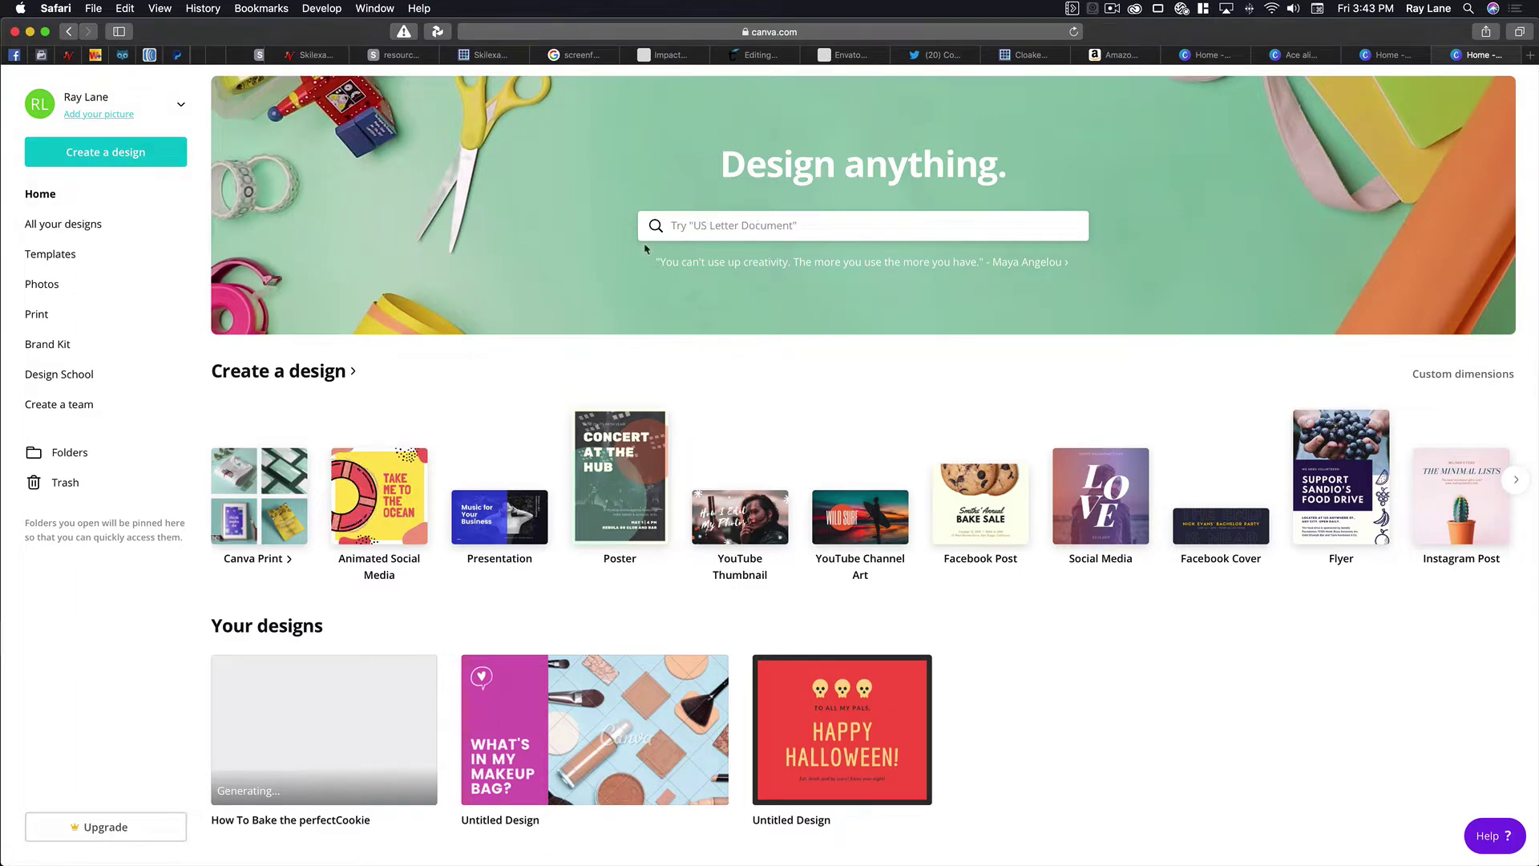
# Step: Search the available design types for "You" from the home page
pyautogui.click(713, 232)
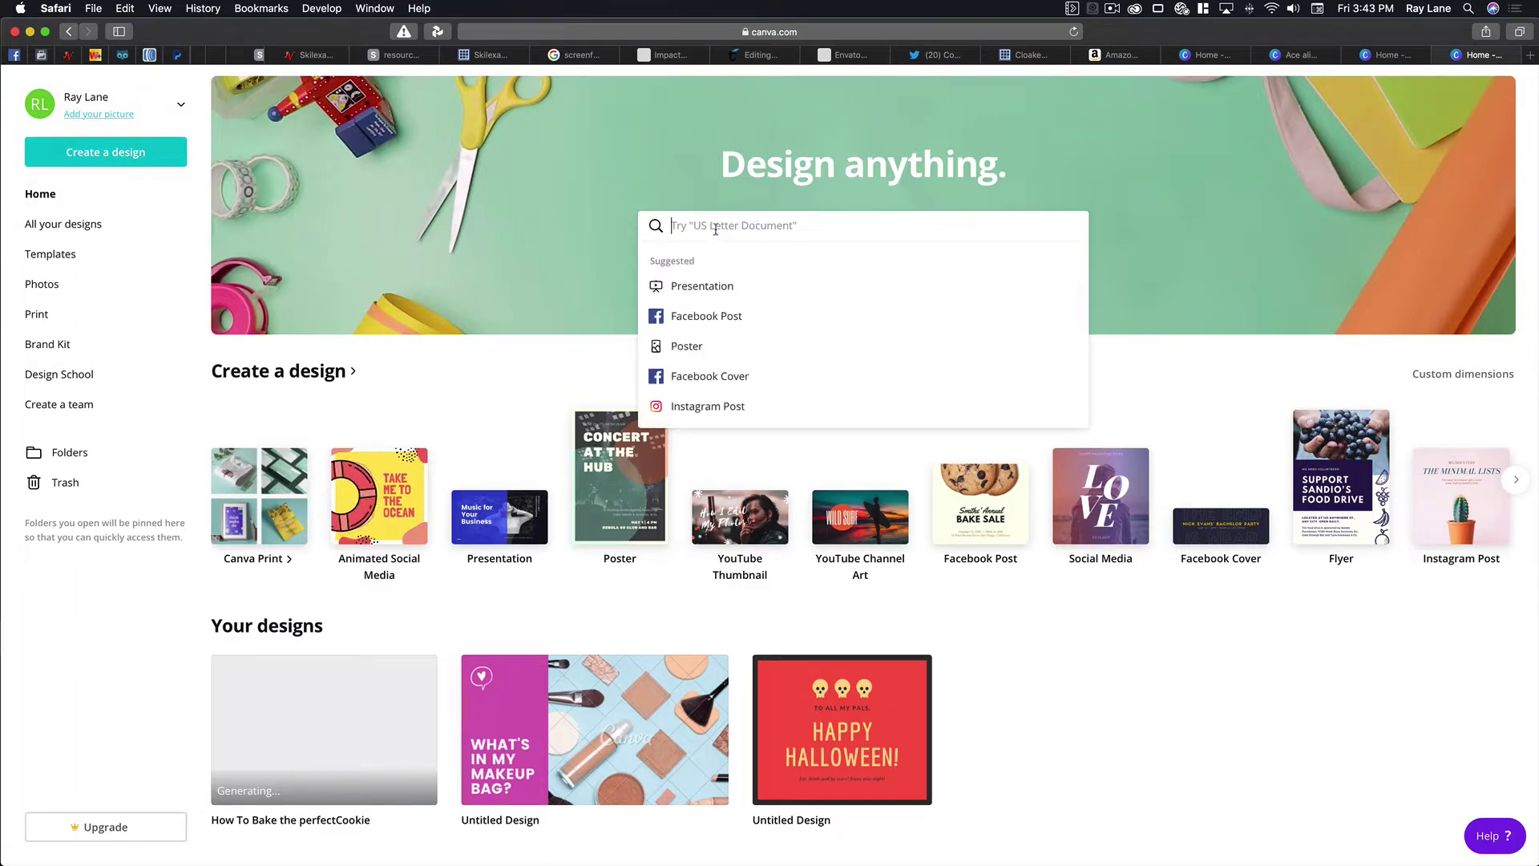
pyautogui.scroll(-5, 724, 304)
pyautogui.scroll(5, 724, 308)
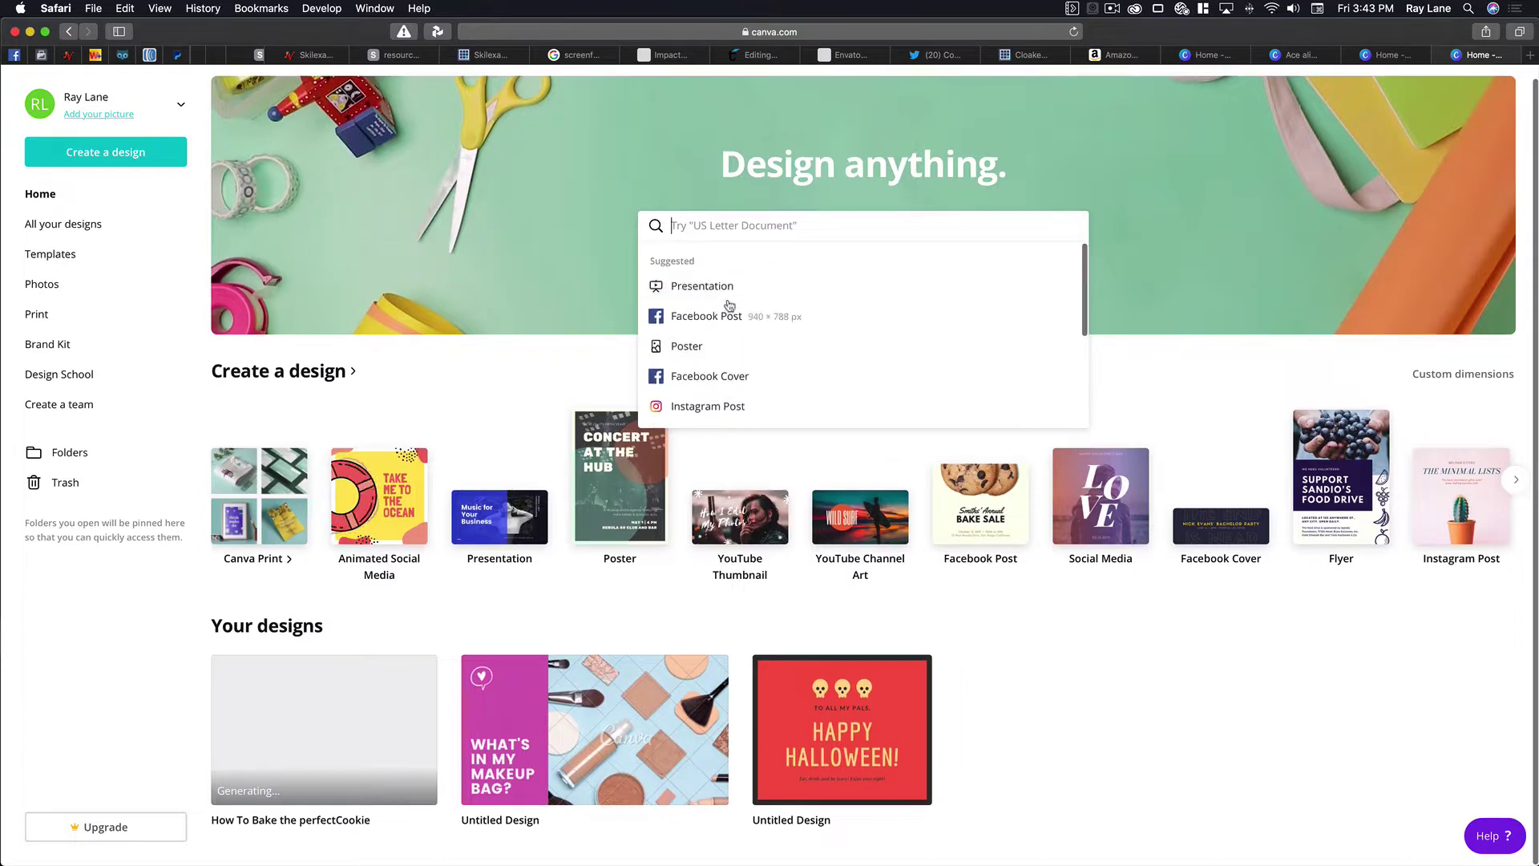
pyautogui.write('You')
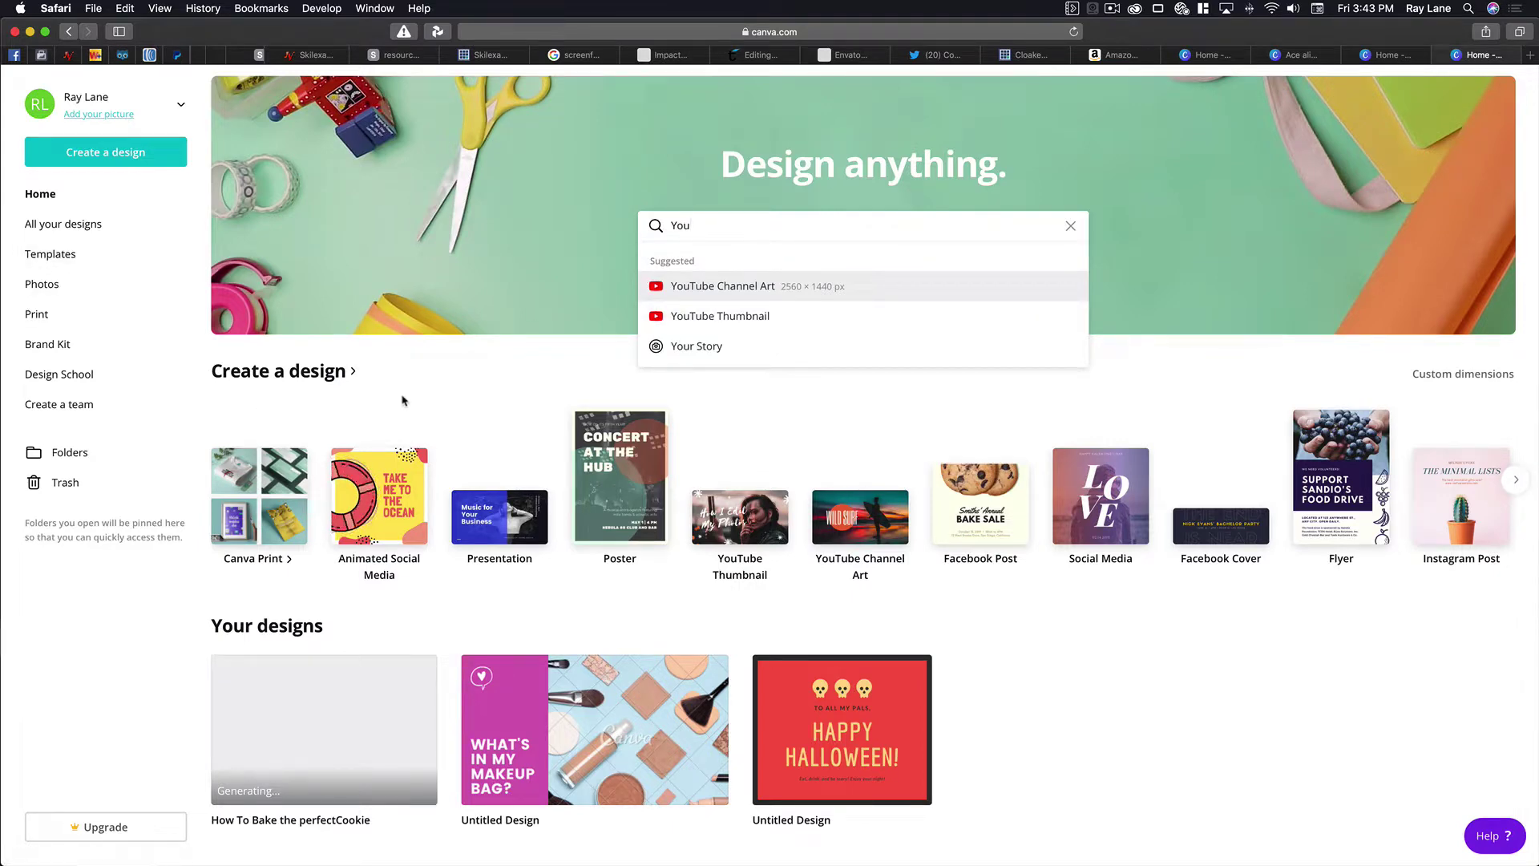
pyautogui.click(223, 292)
# Step: Browse the list of design types offered for a new design, from social media graphics through documents and banners to ads
pyautogui.click(120, 156)
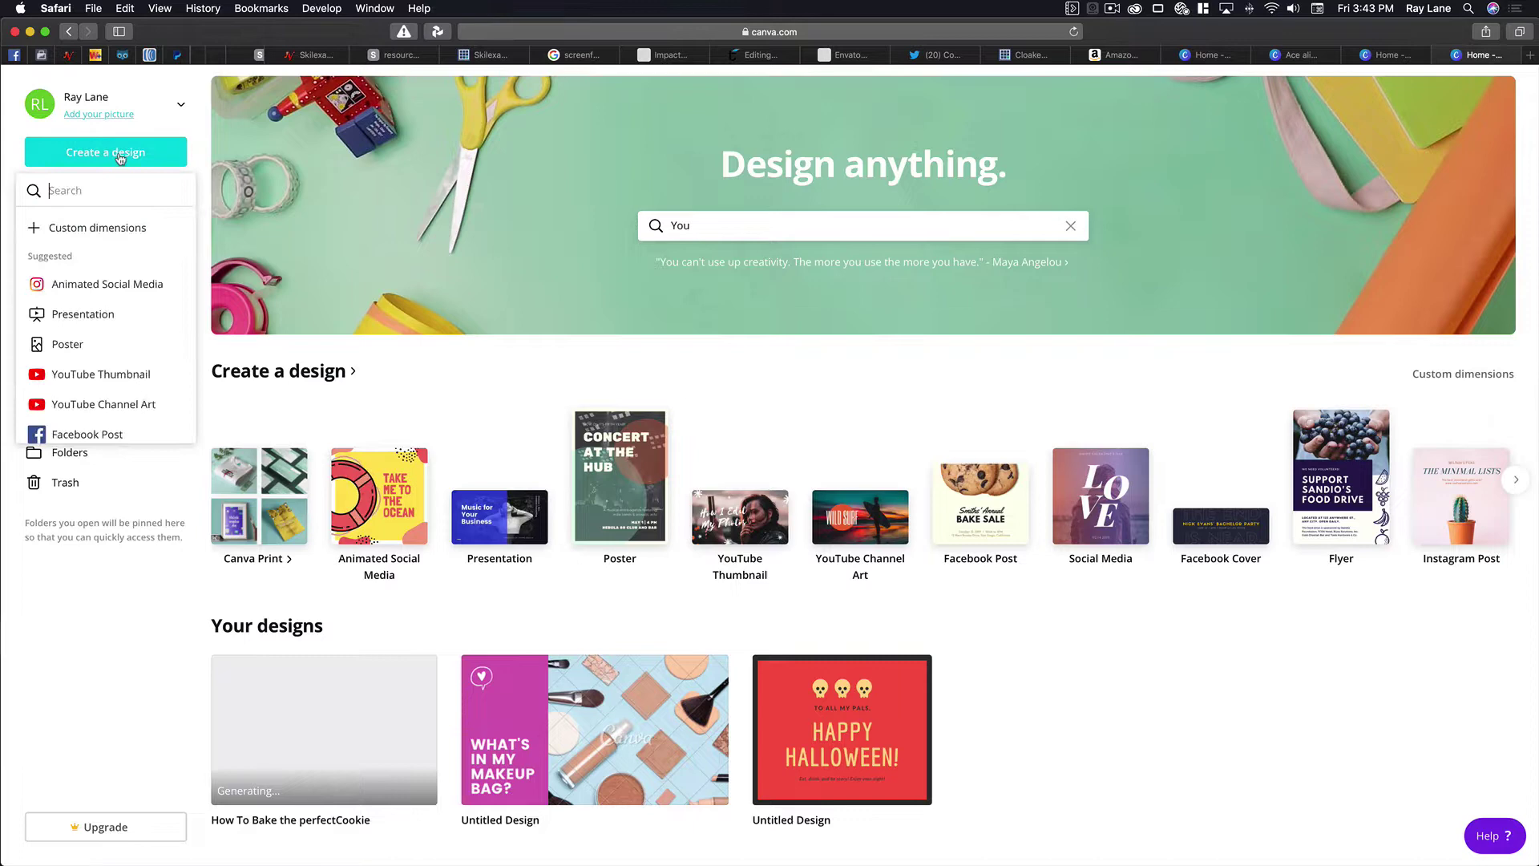
pyautogui.scroll(-1, 102, 284)
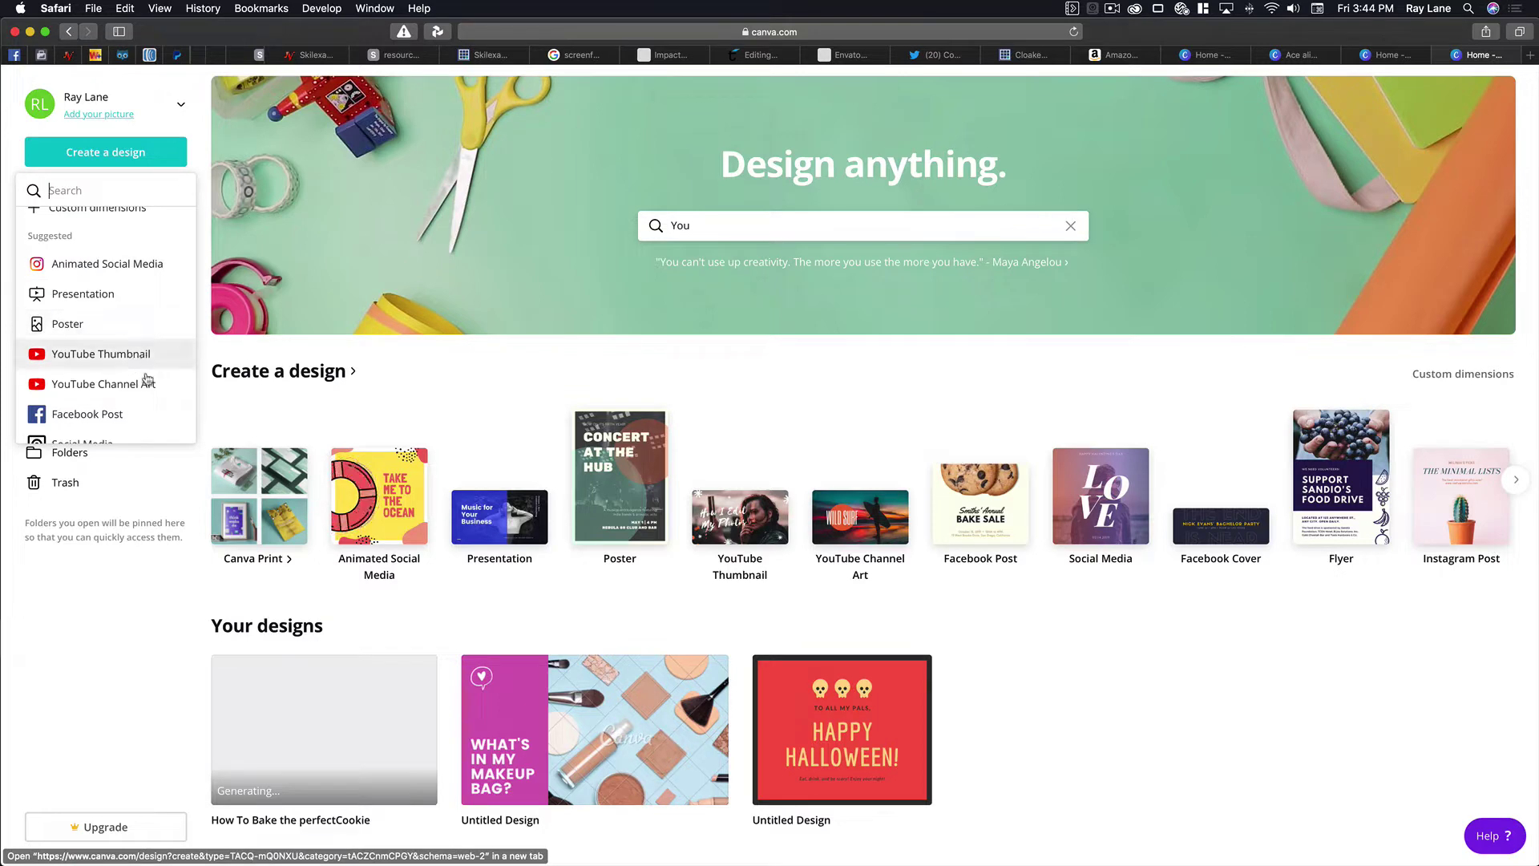
pyautogui.scroll(-5, 128, 353)
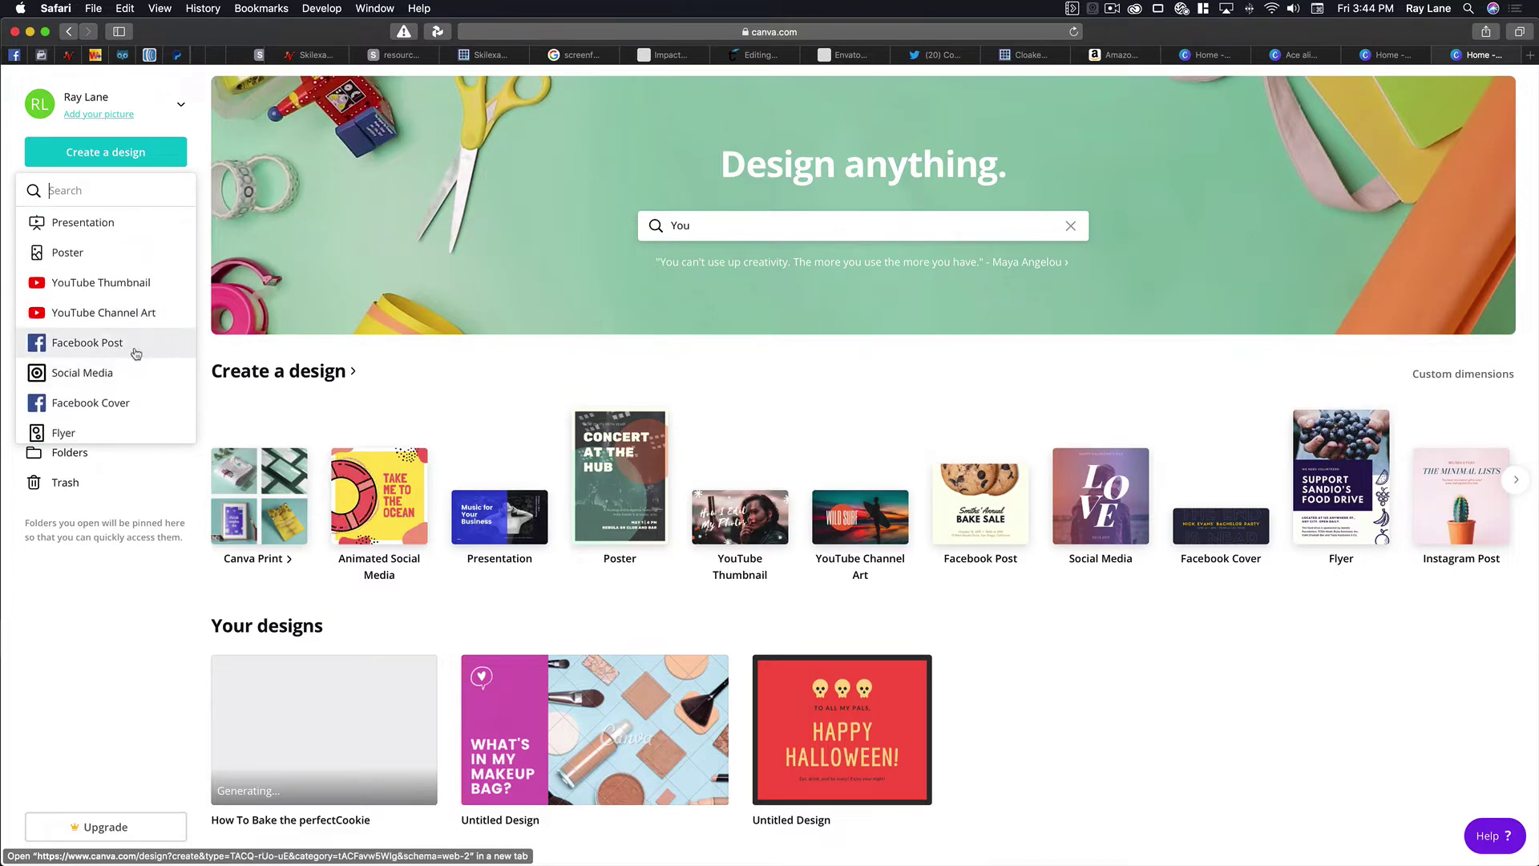
pyautogui.scroll(-5, 132, 347)
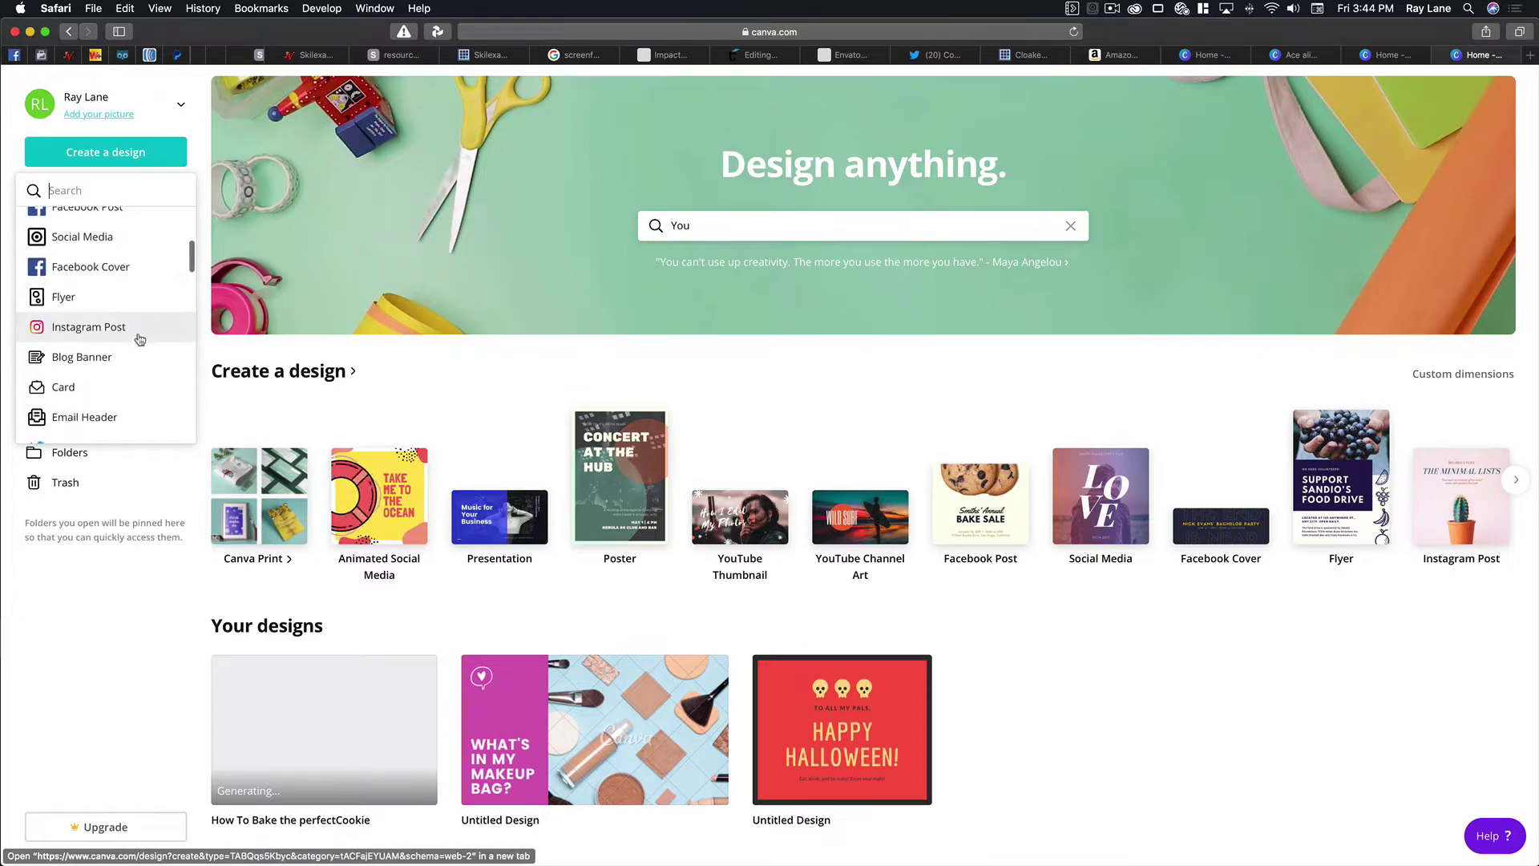
pyautogui.scroll(-2, 138, 343)
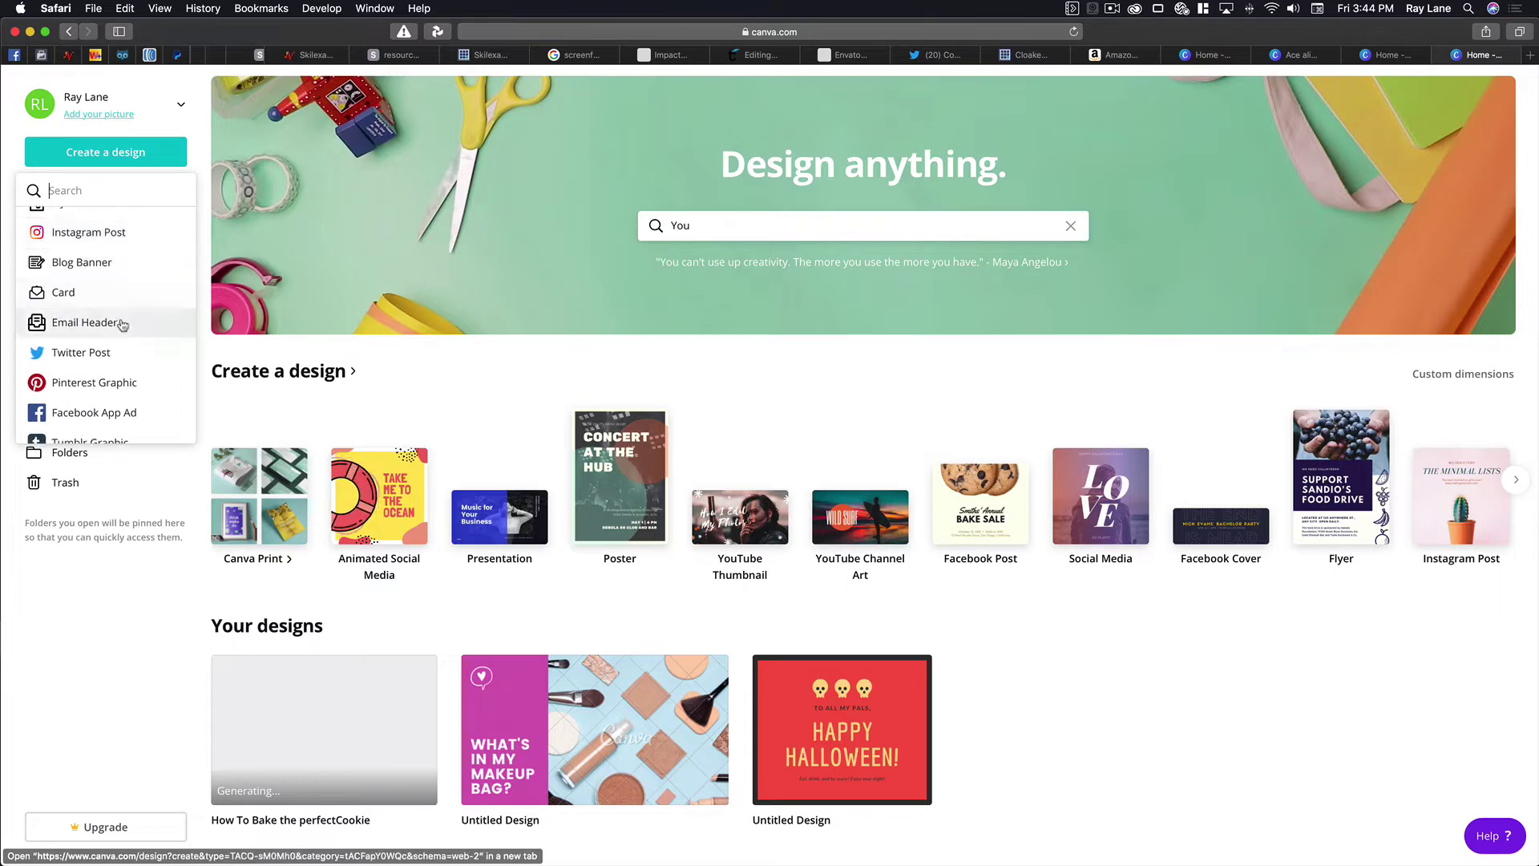
pyautogui.scroll(-5, 124, 353)
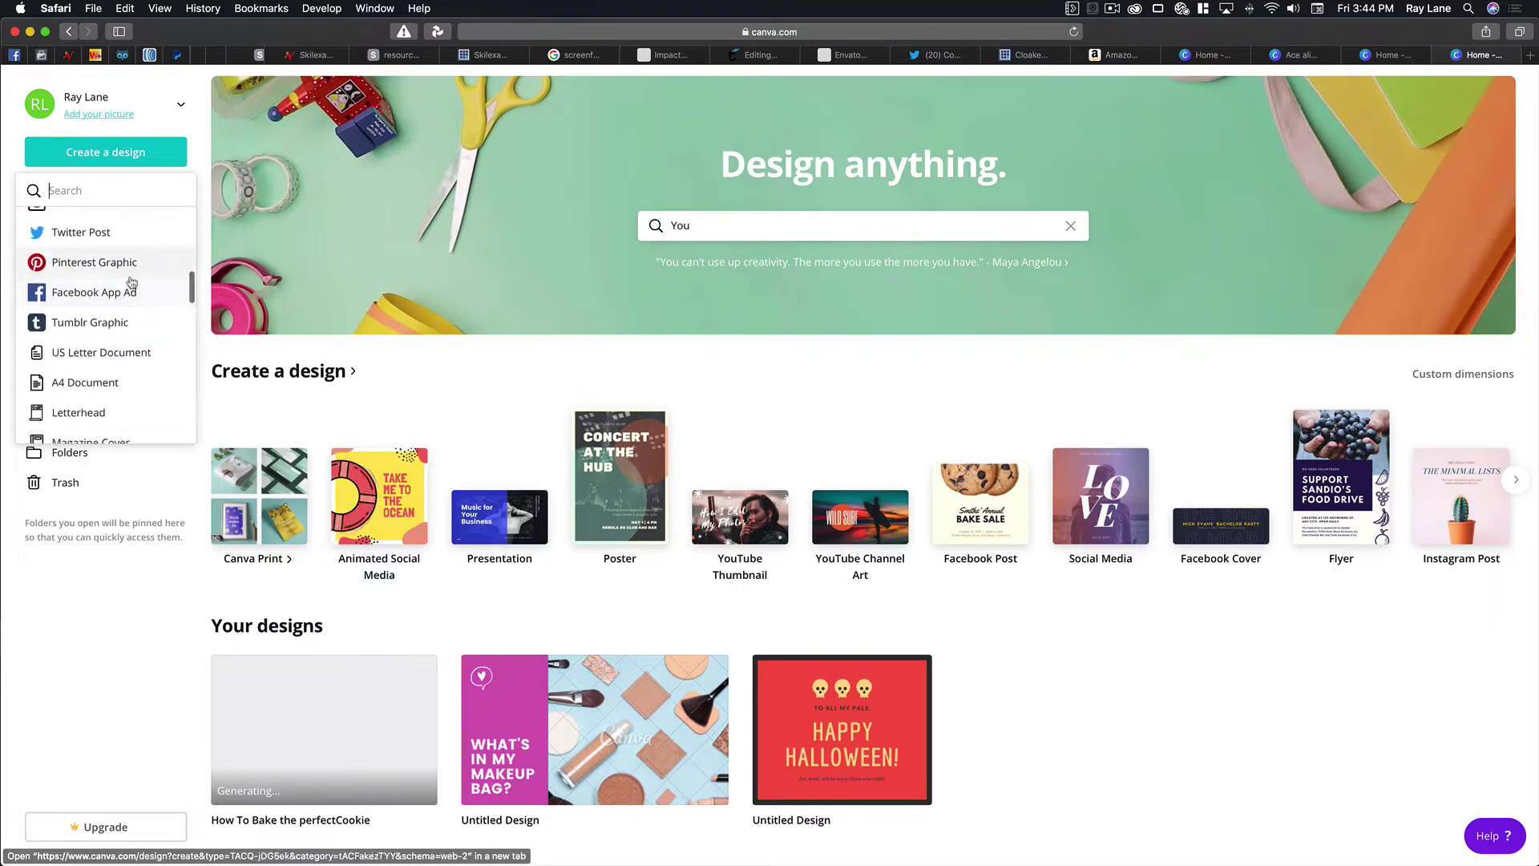
pyautogui.scroll(-2, 112, 349)
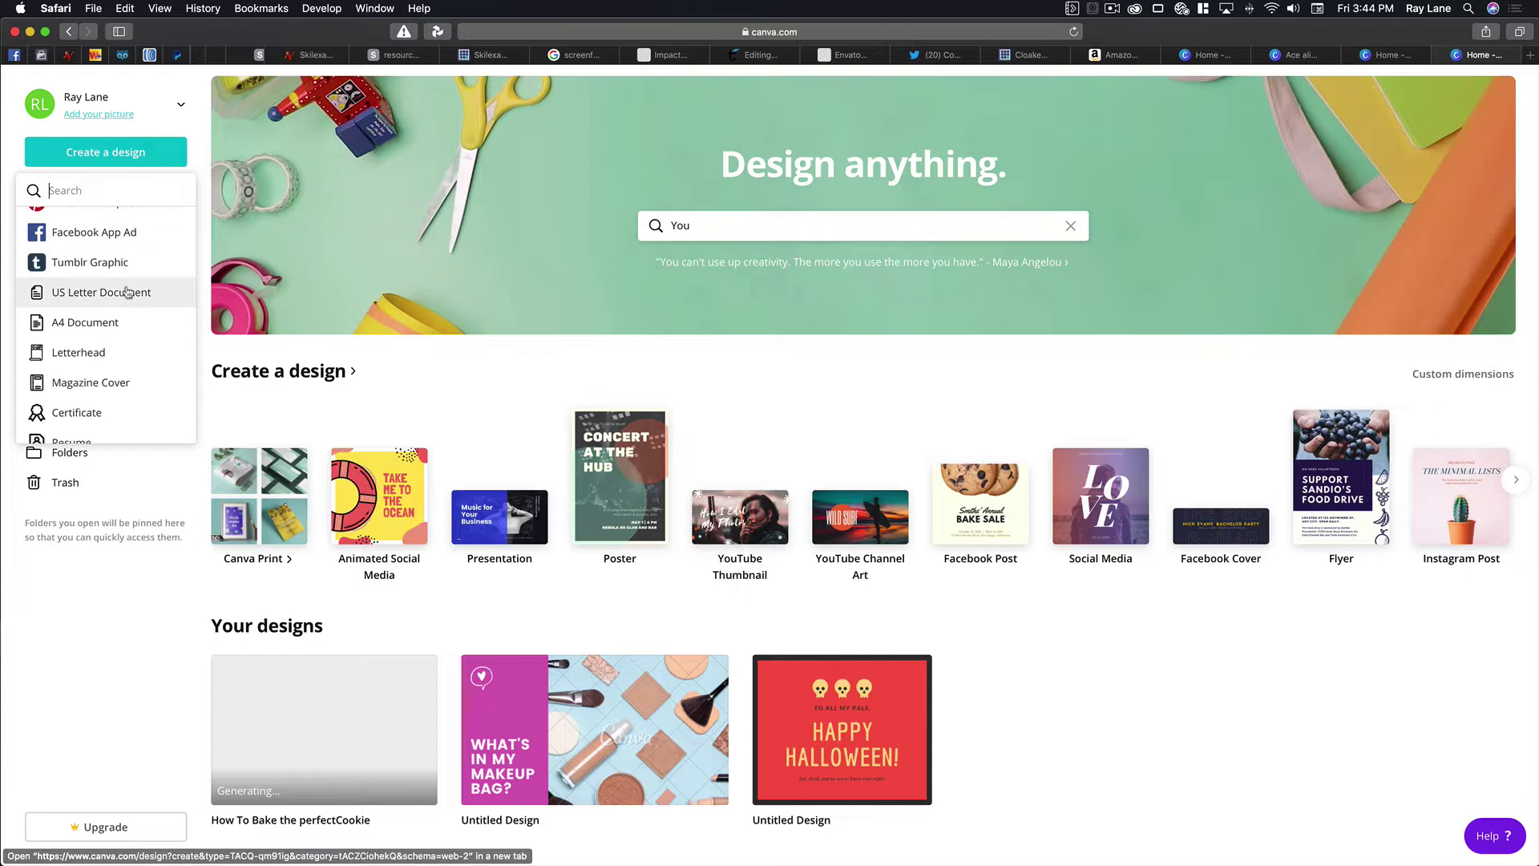
pyautogui.scroll(-3, 104, 357)
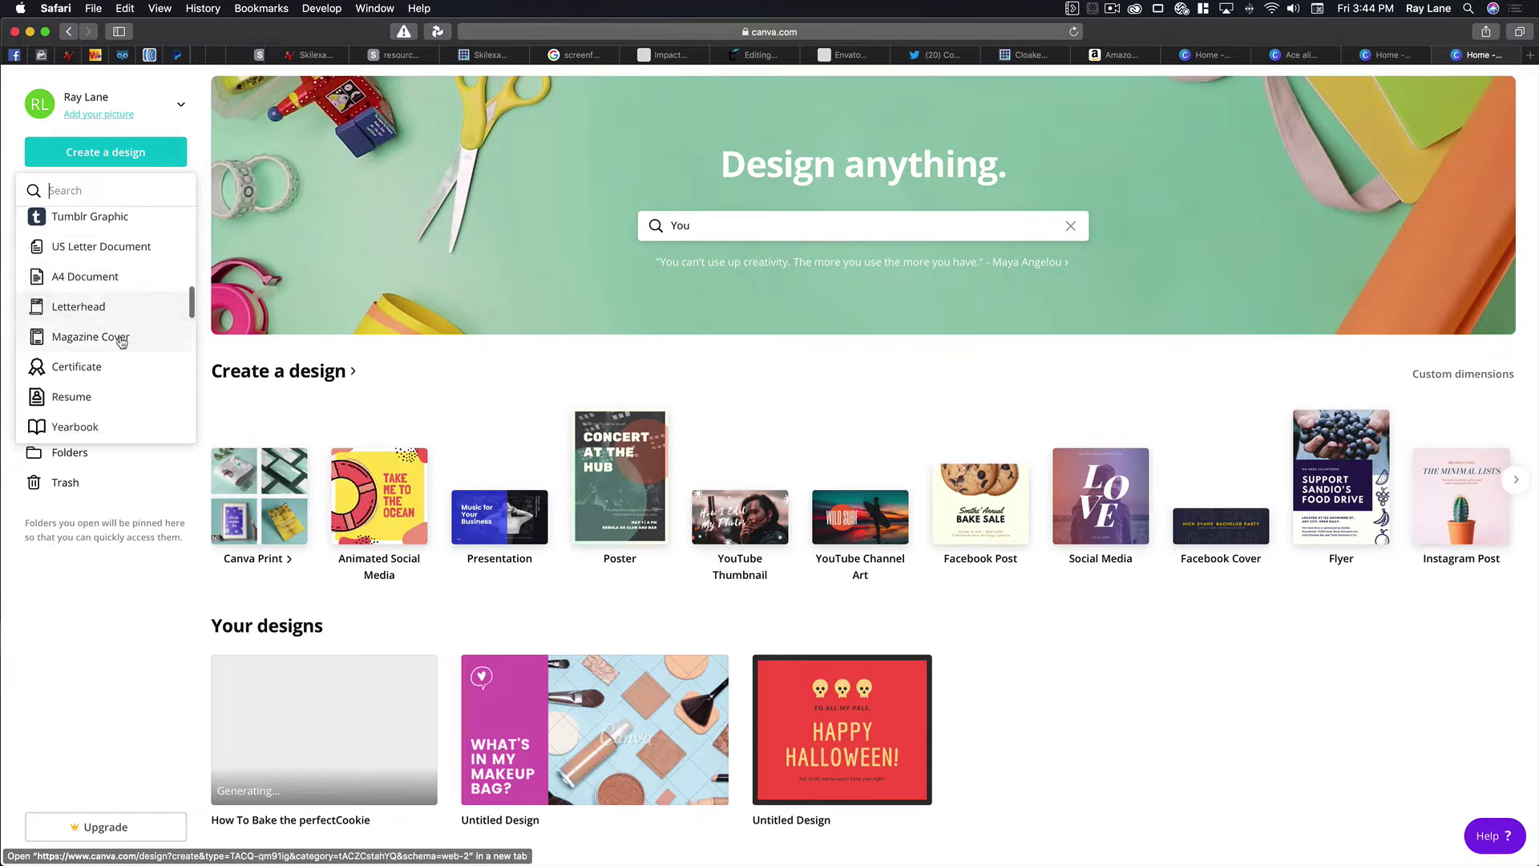
pyautogui.scroll(-2, 112, 354)
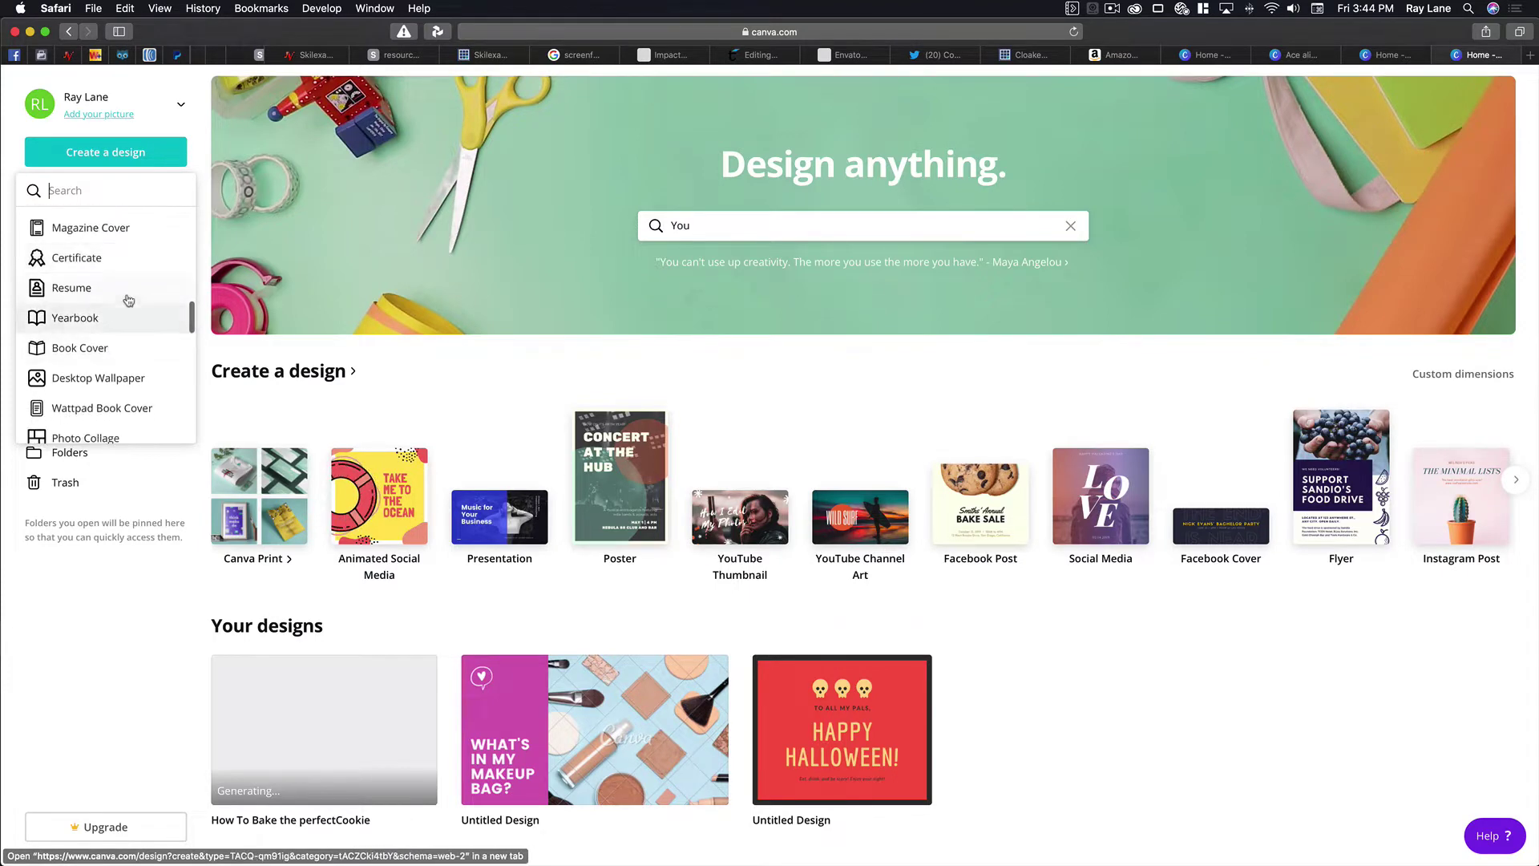
pyautogui.scroll(-5, 120, 345)
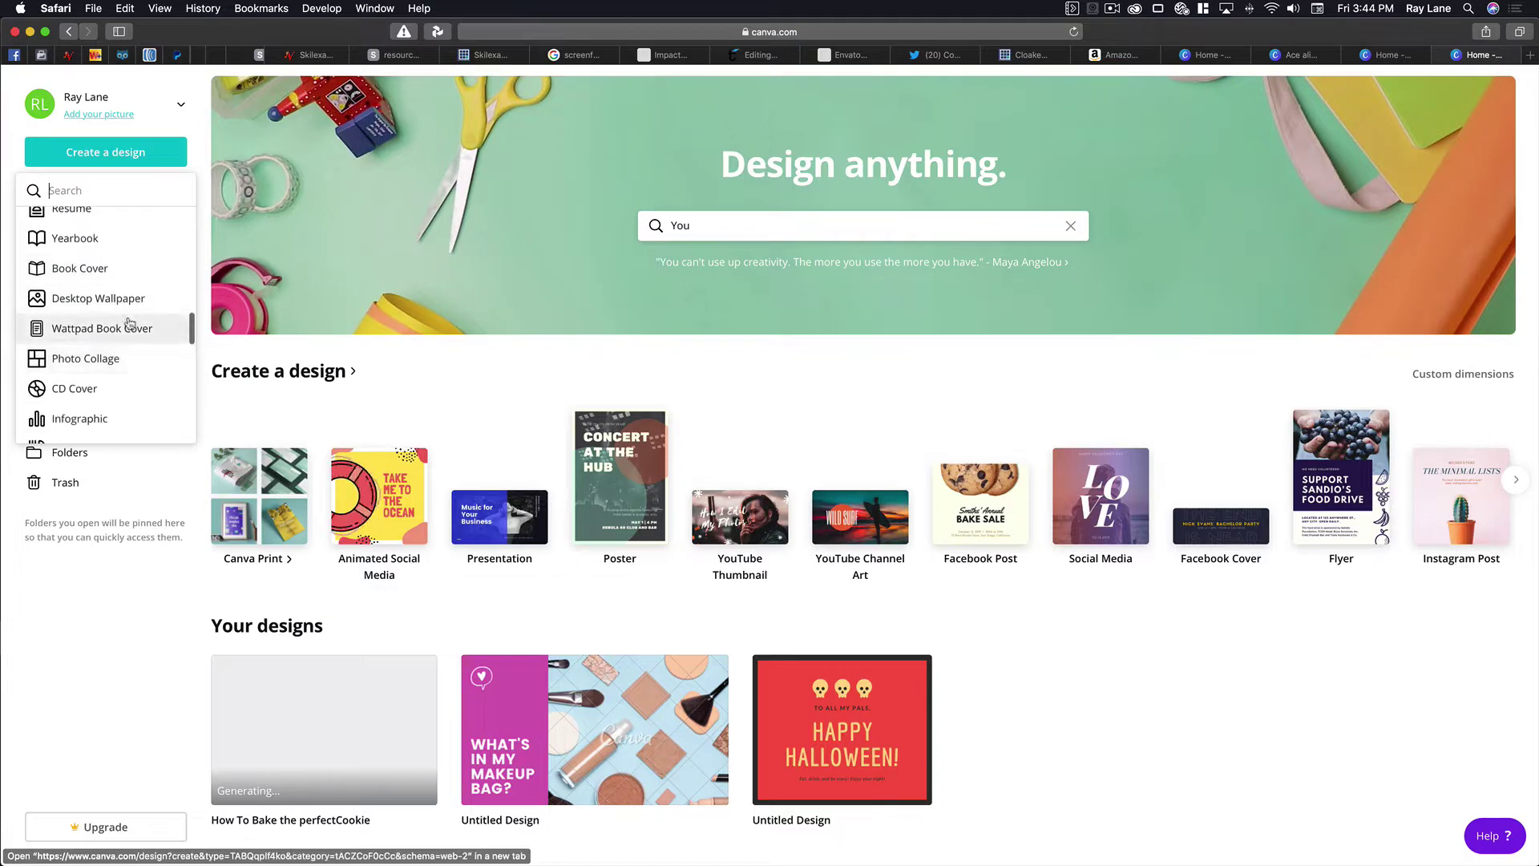
pyautogui.scroll(-7, 125, 330)
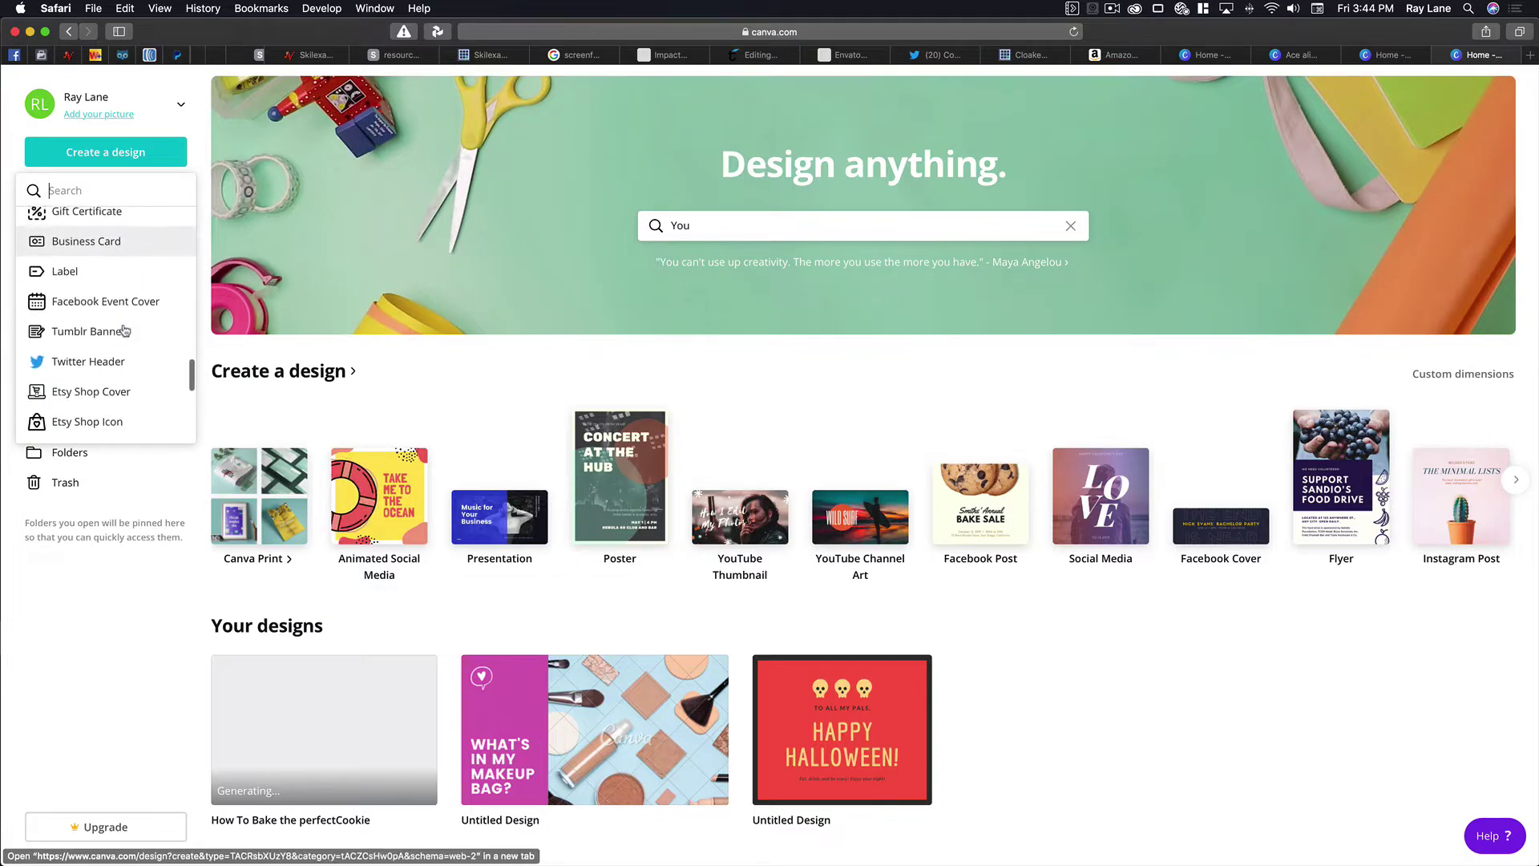
pyautogui.scroll(-4, 120, 320)
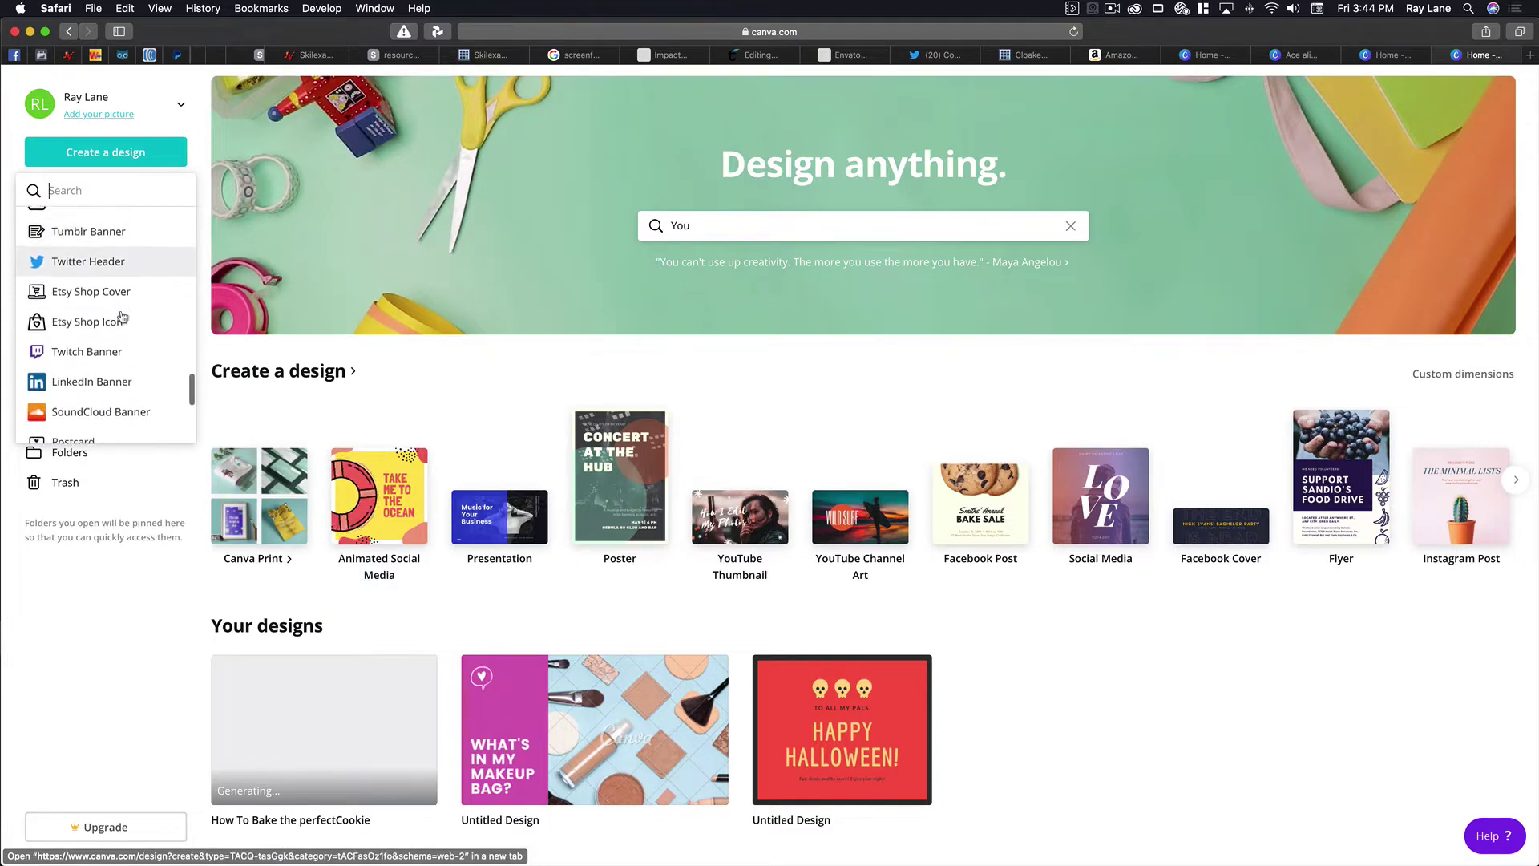
pyautogui.scroll(-1, 100, 313)
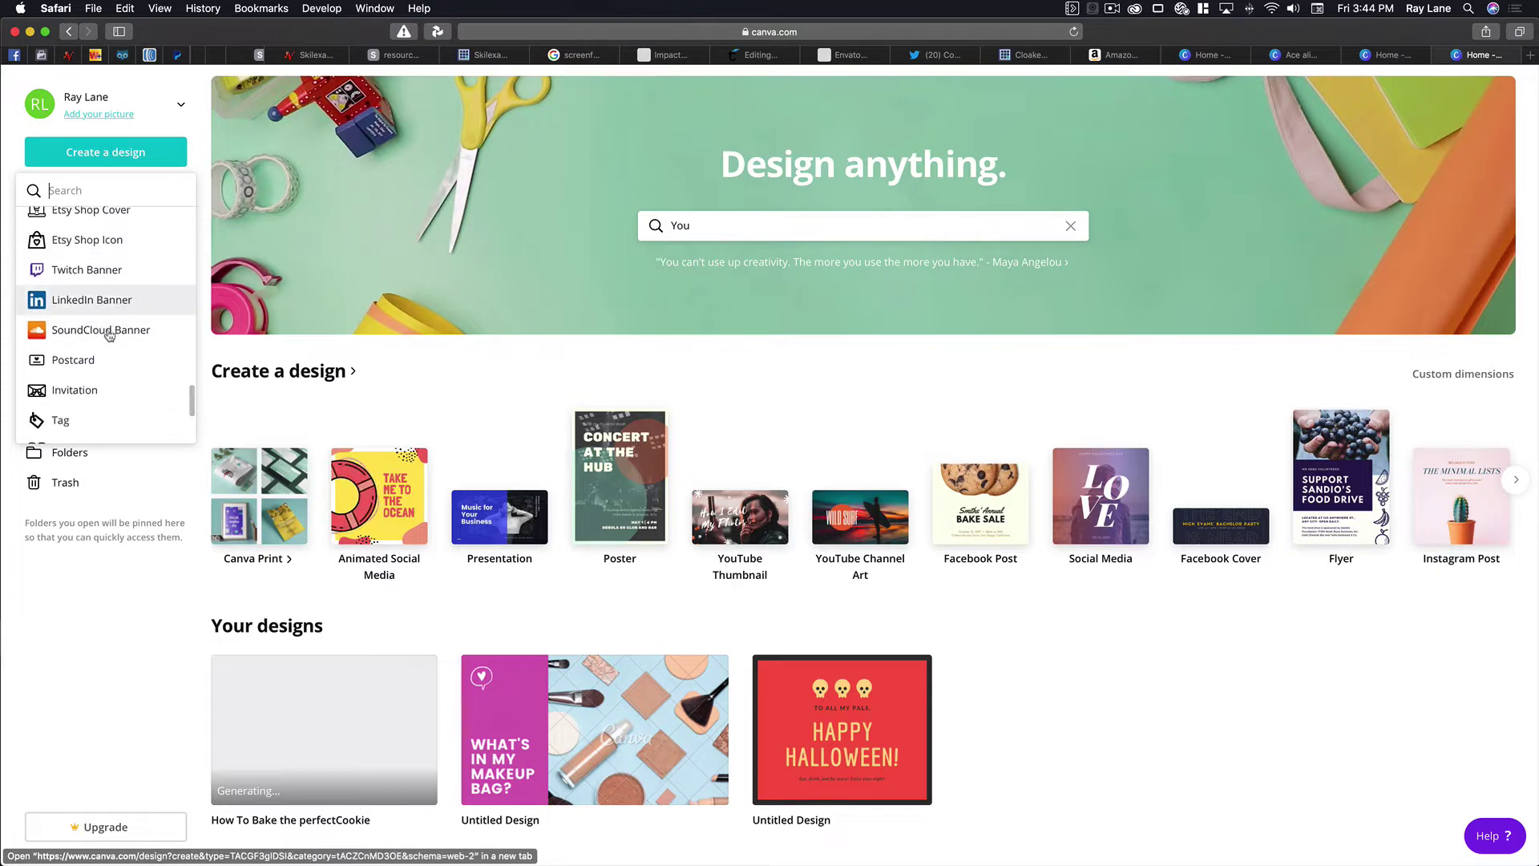
pyautogui.scroll(-5, 125, 356)
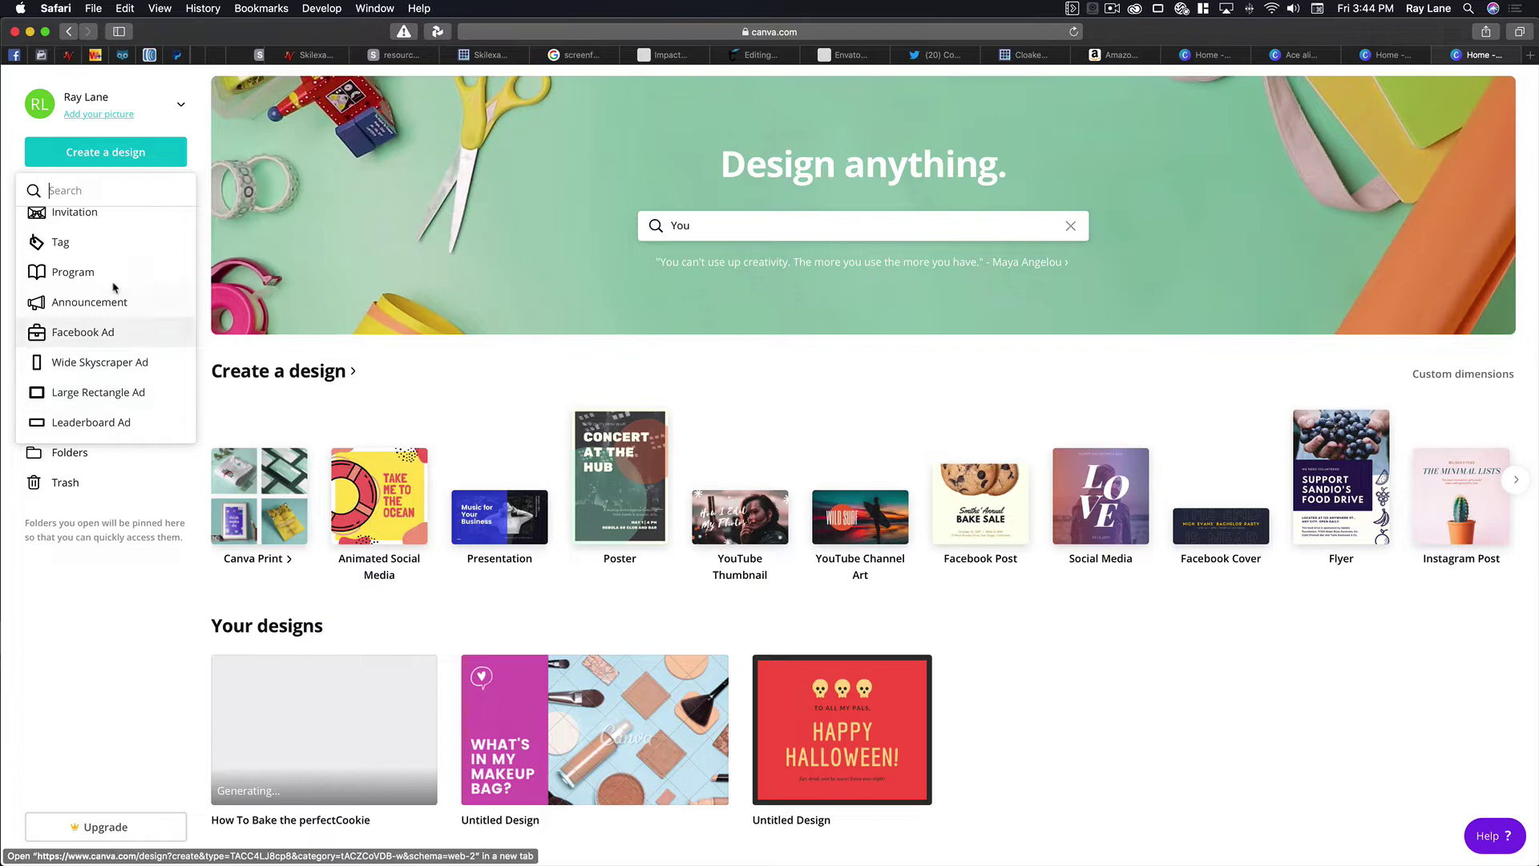
pyautogui.scroll(10, 125, 289)
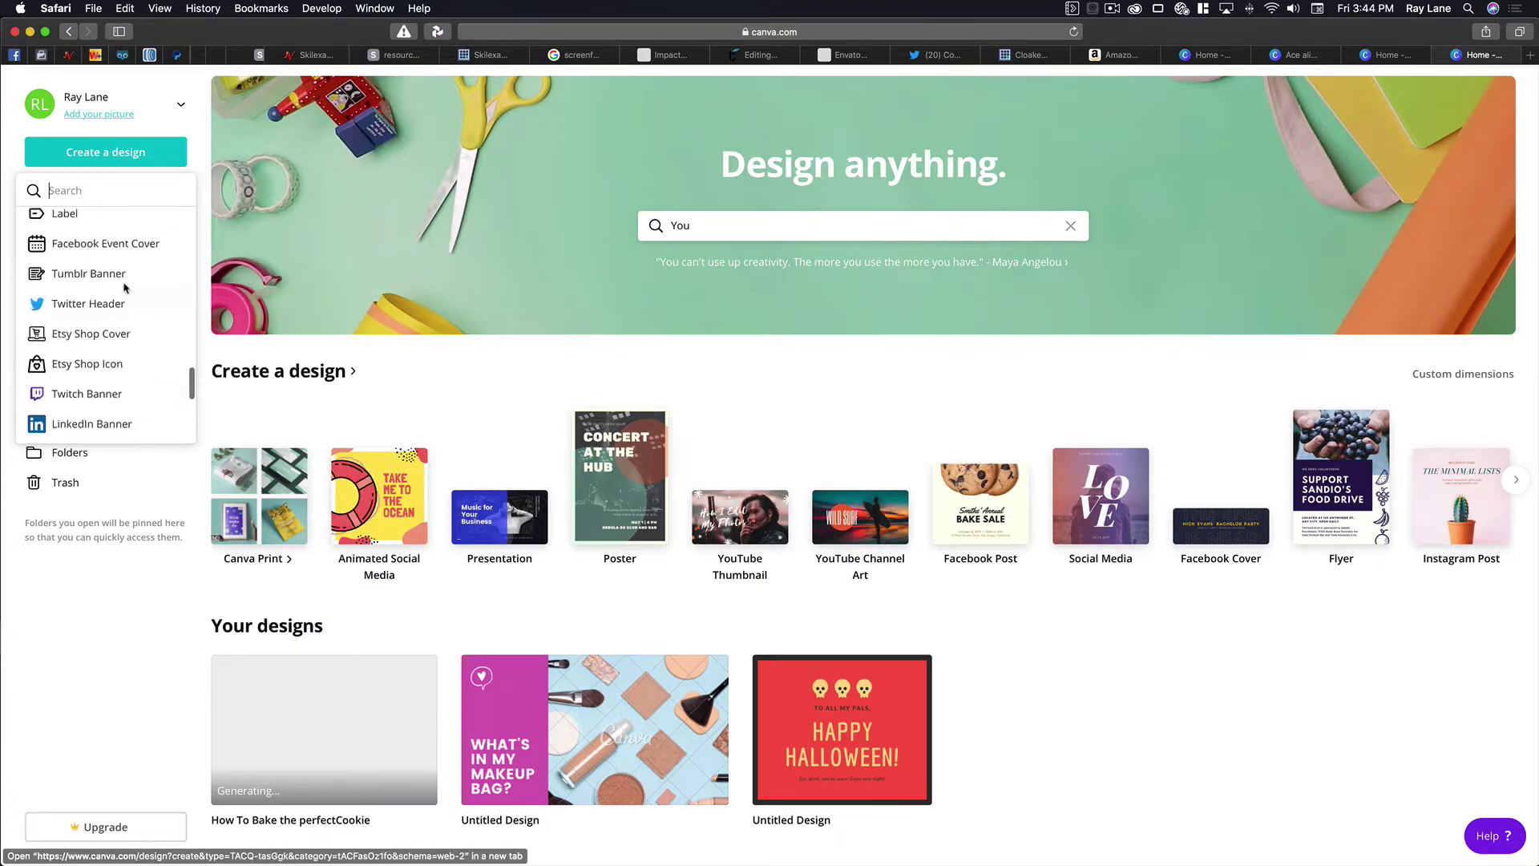
# Step: Create a new YouTube Thumbnail design and apply the "Top 20 Office Hacks" template to its blank page
pyautogui.click(729, 234)
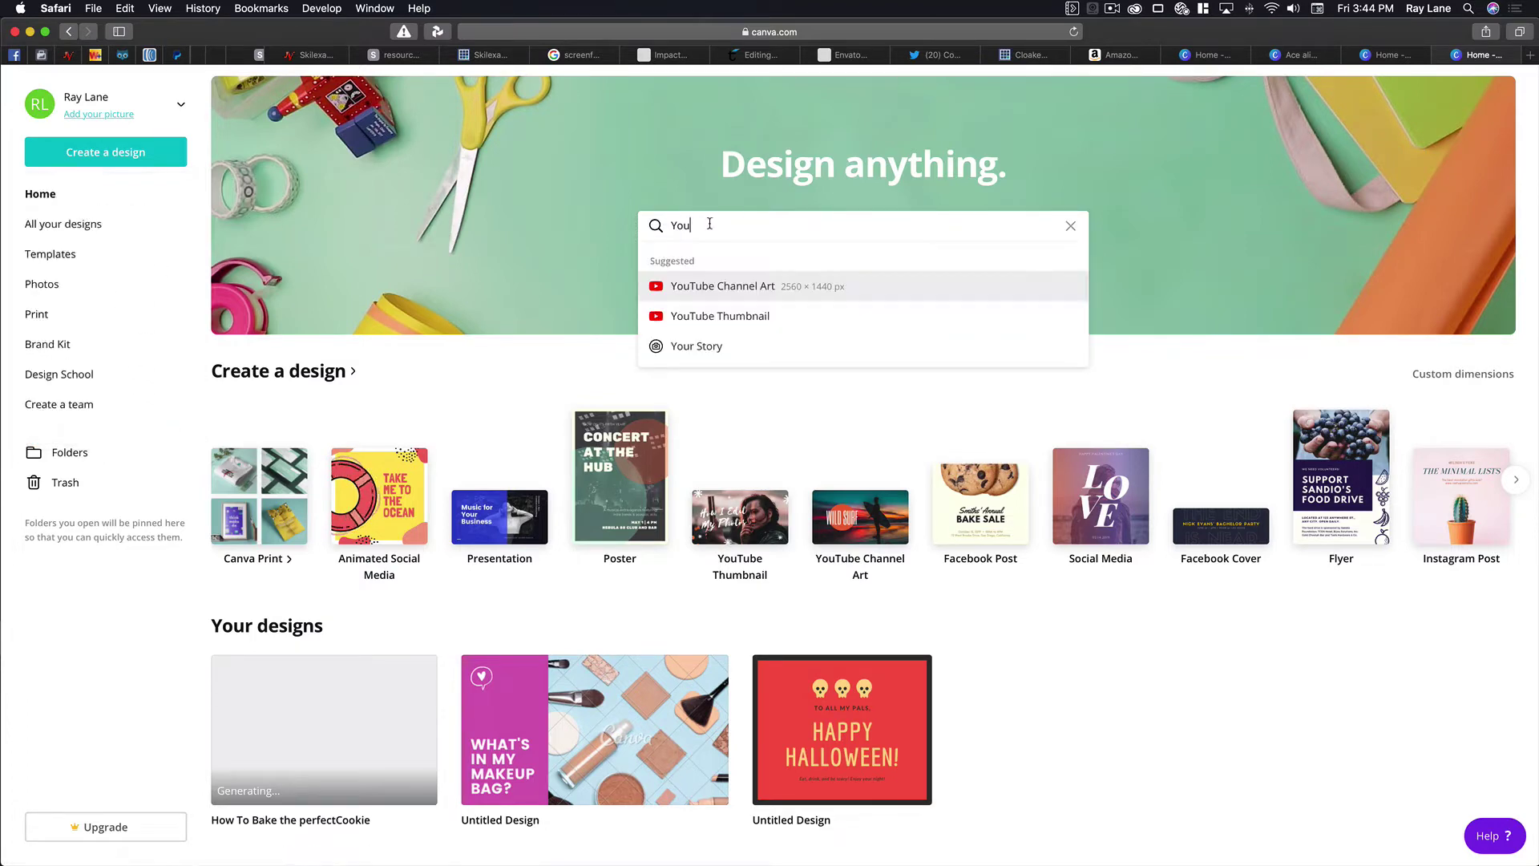
pyautogui.click(697, 317)
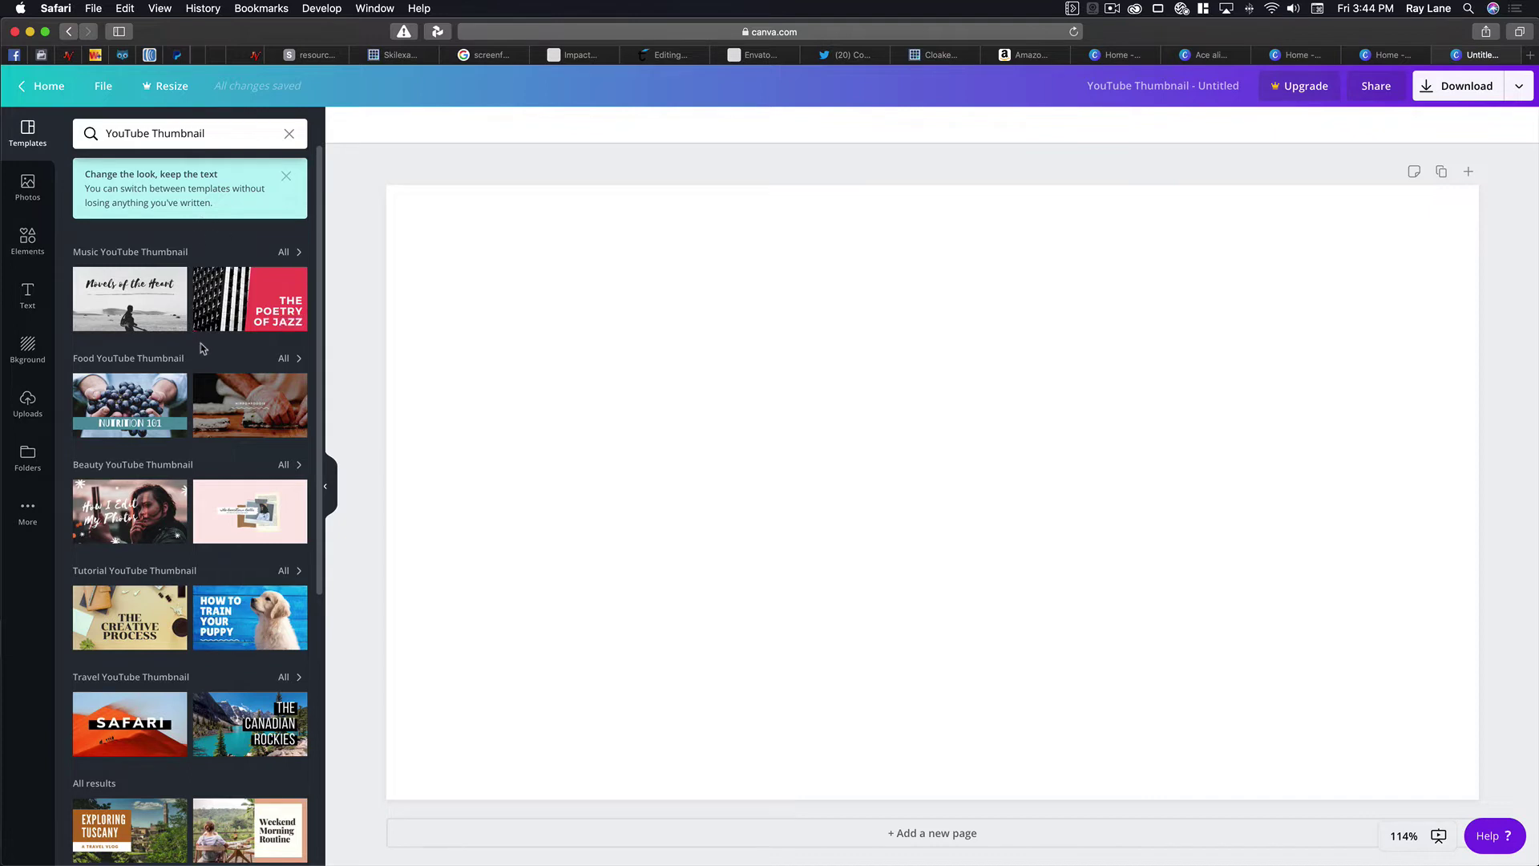
pyautogui.scroll(-5, 201, 347)
pyautogui.scroll(-8, 200, 347)
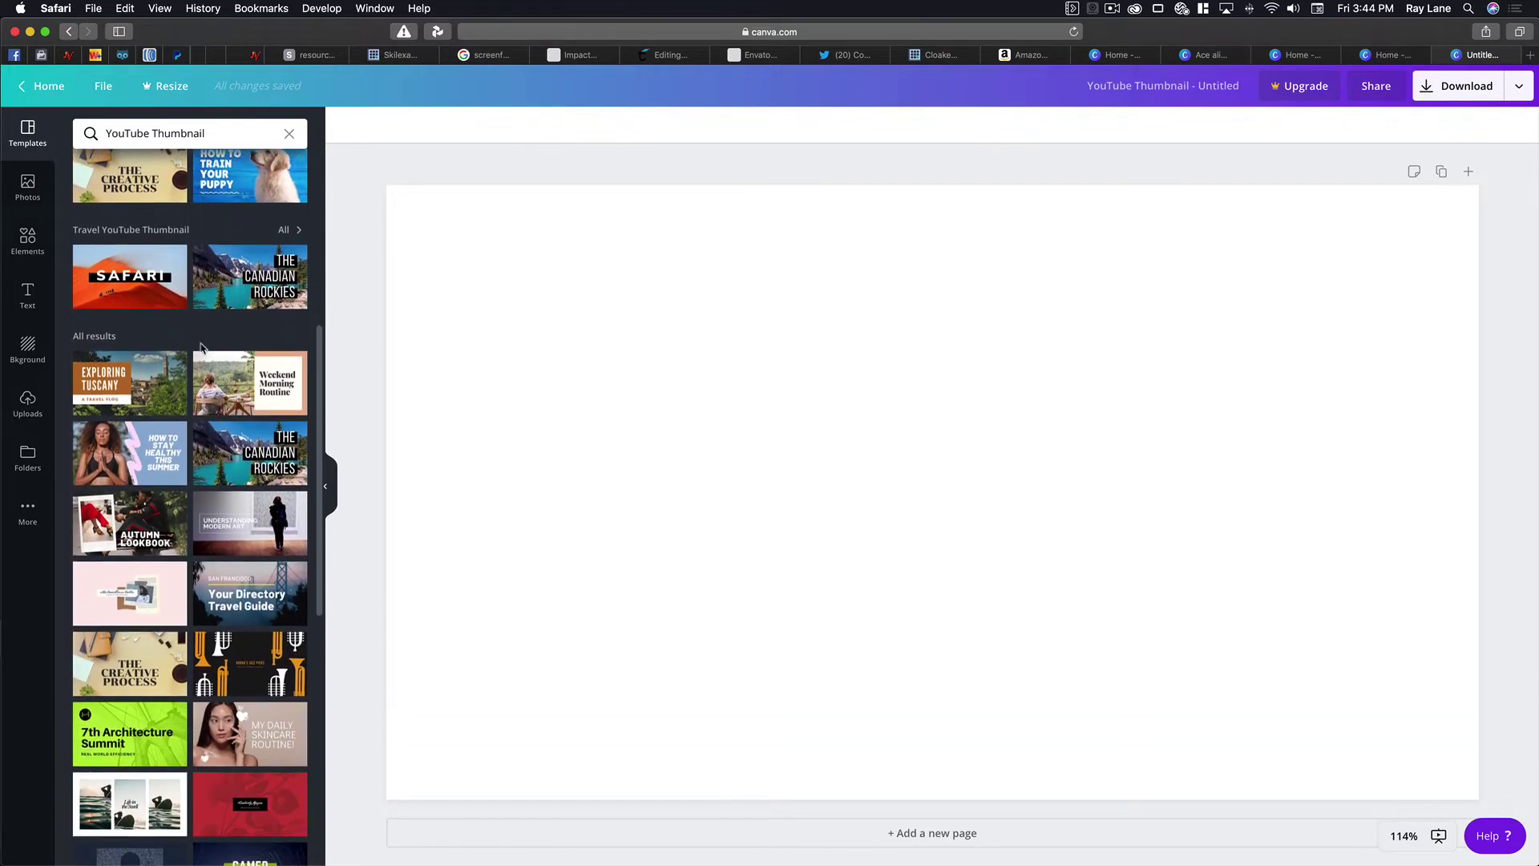
pyautogui.scroll(-8, 201, 349)
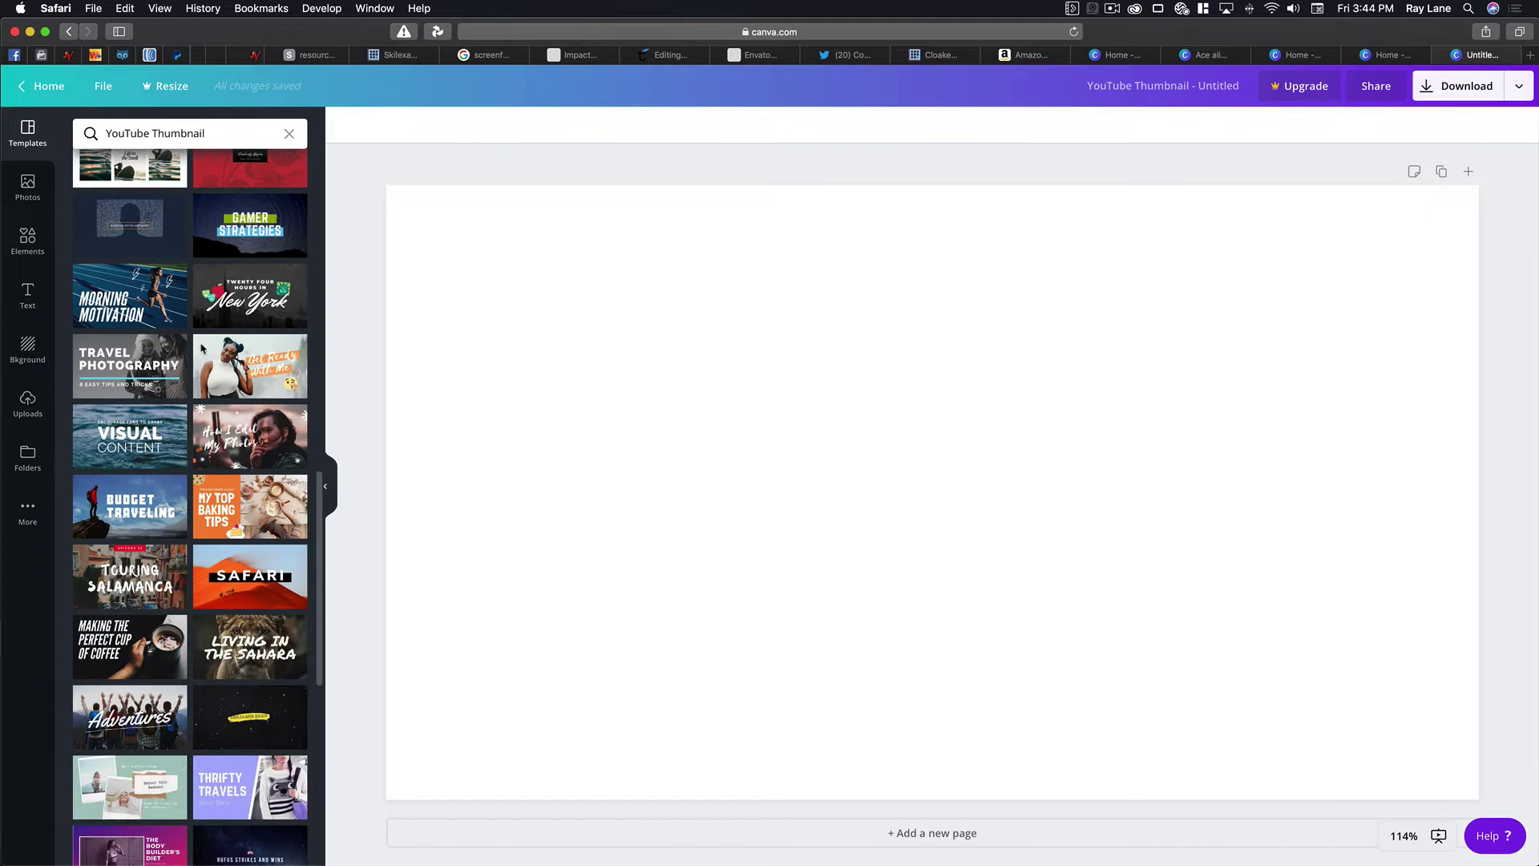
pyautogui.scroll(-5, 202, 350)
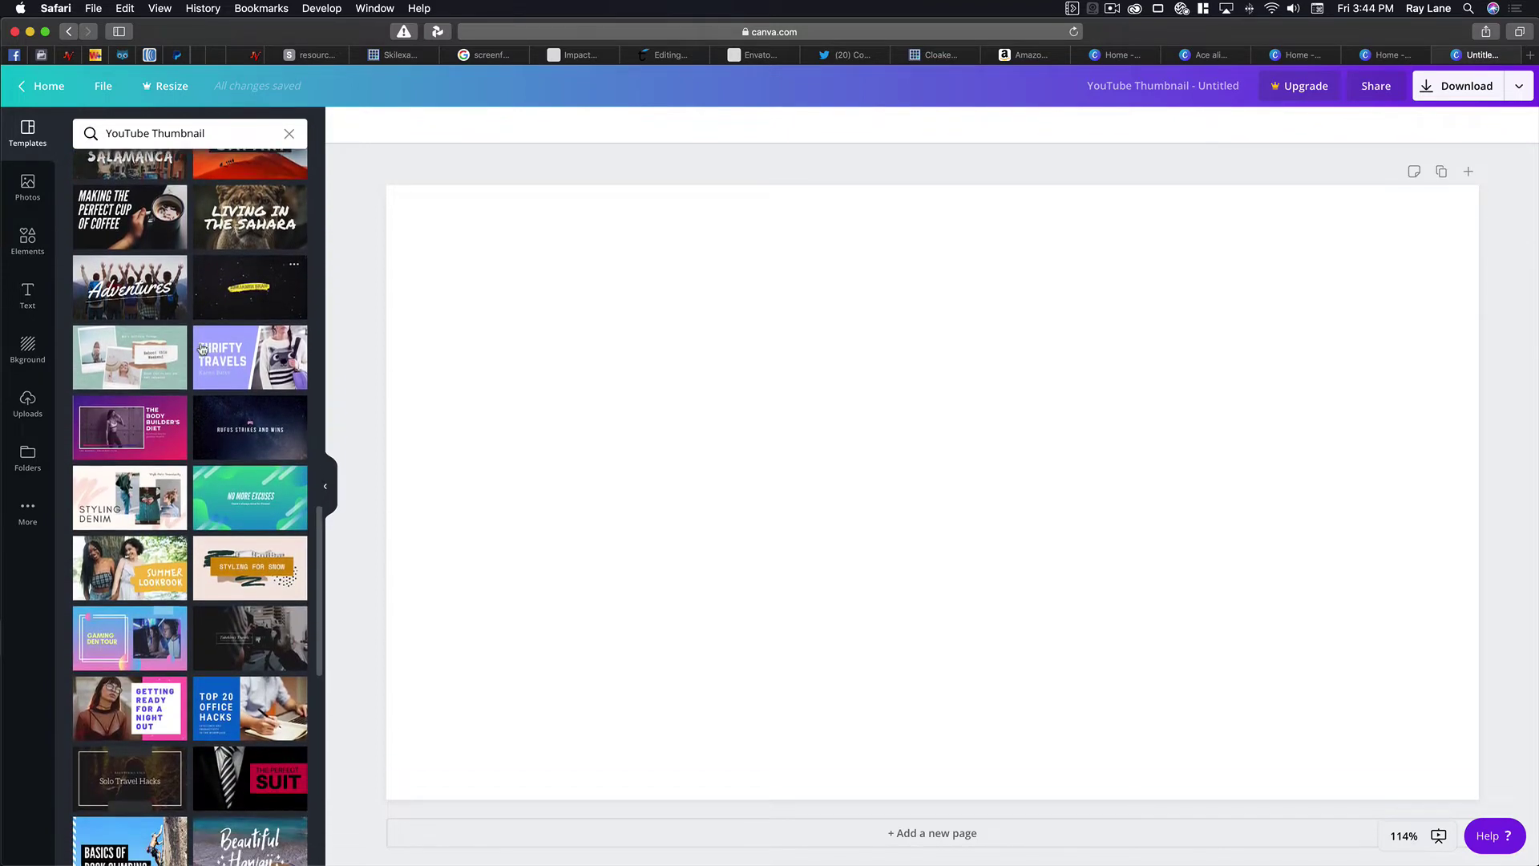
pyautogui.scroll(-1, 202, 349)
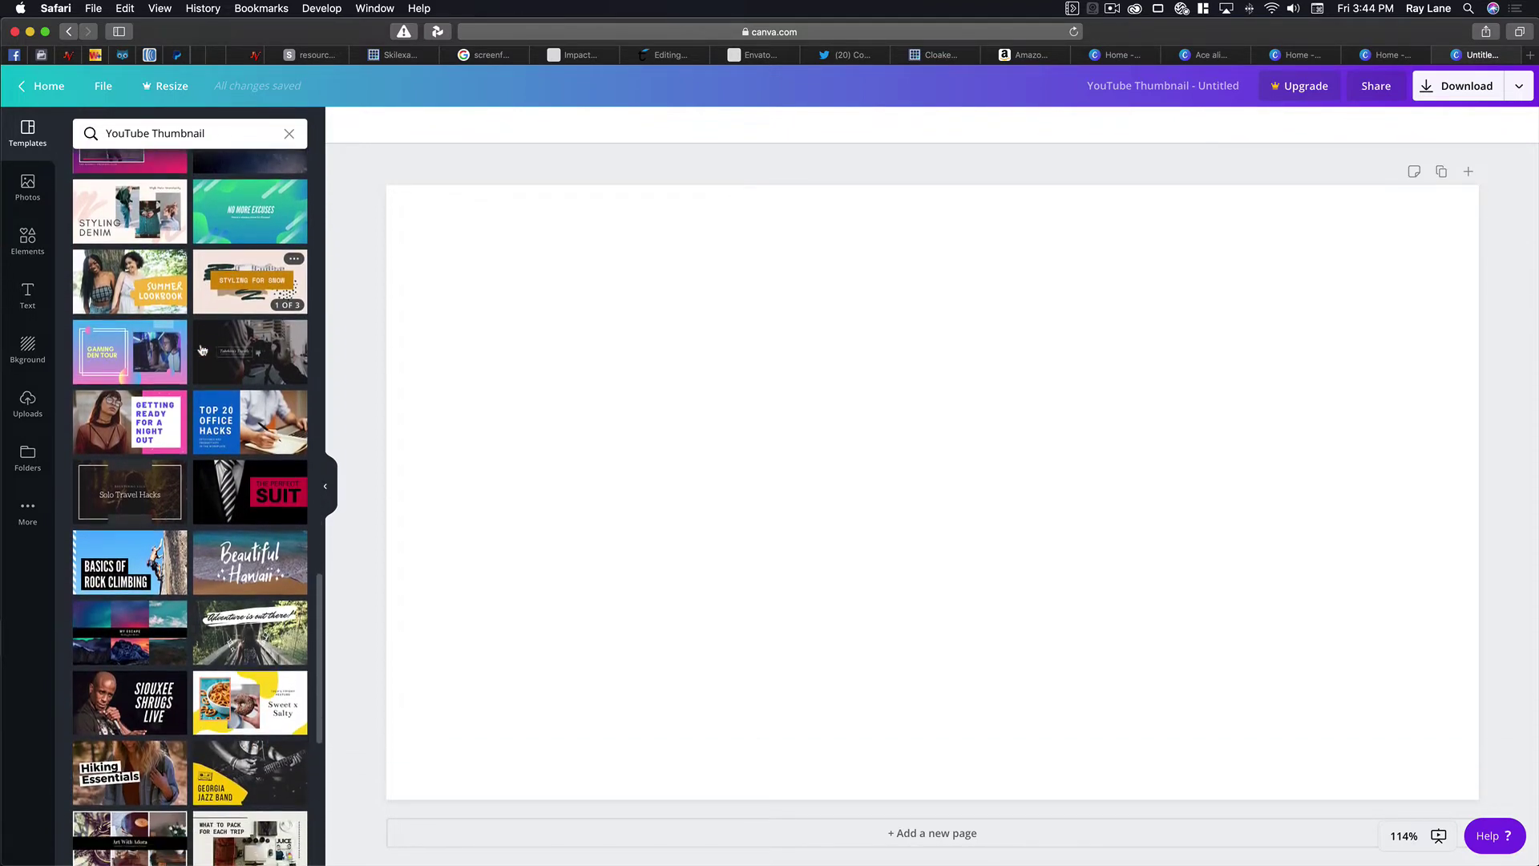
pyautogui.click(251, 407)
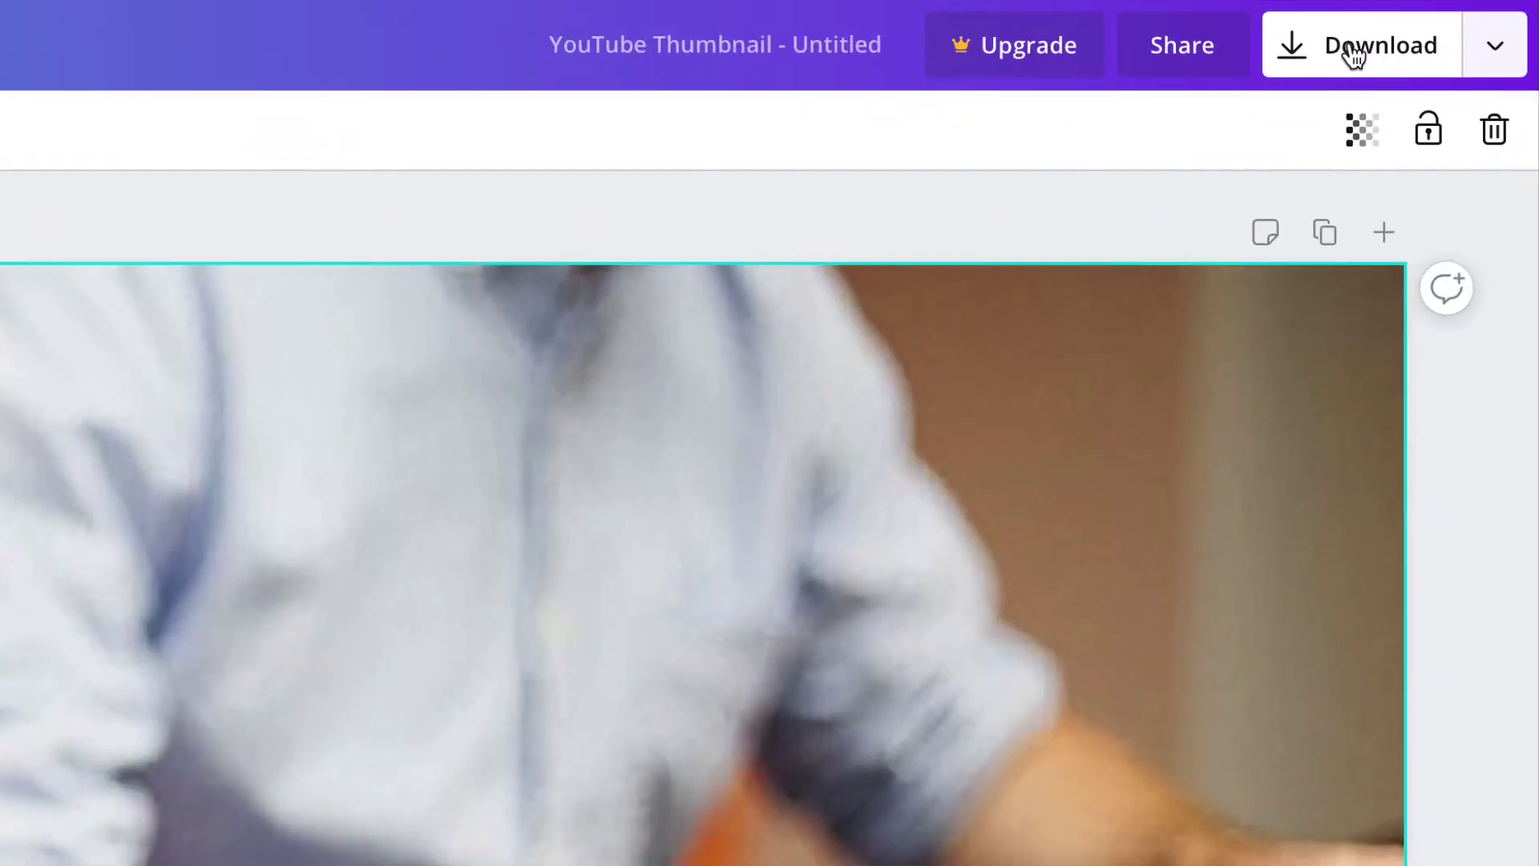
# Step: Check the file type options for downloading the thumbnail, without downloading it
pyautogui.click(1450, 90)
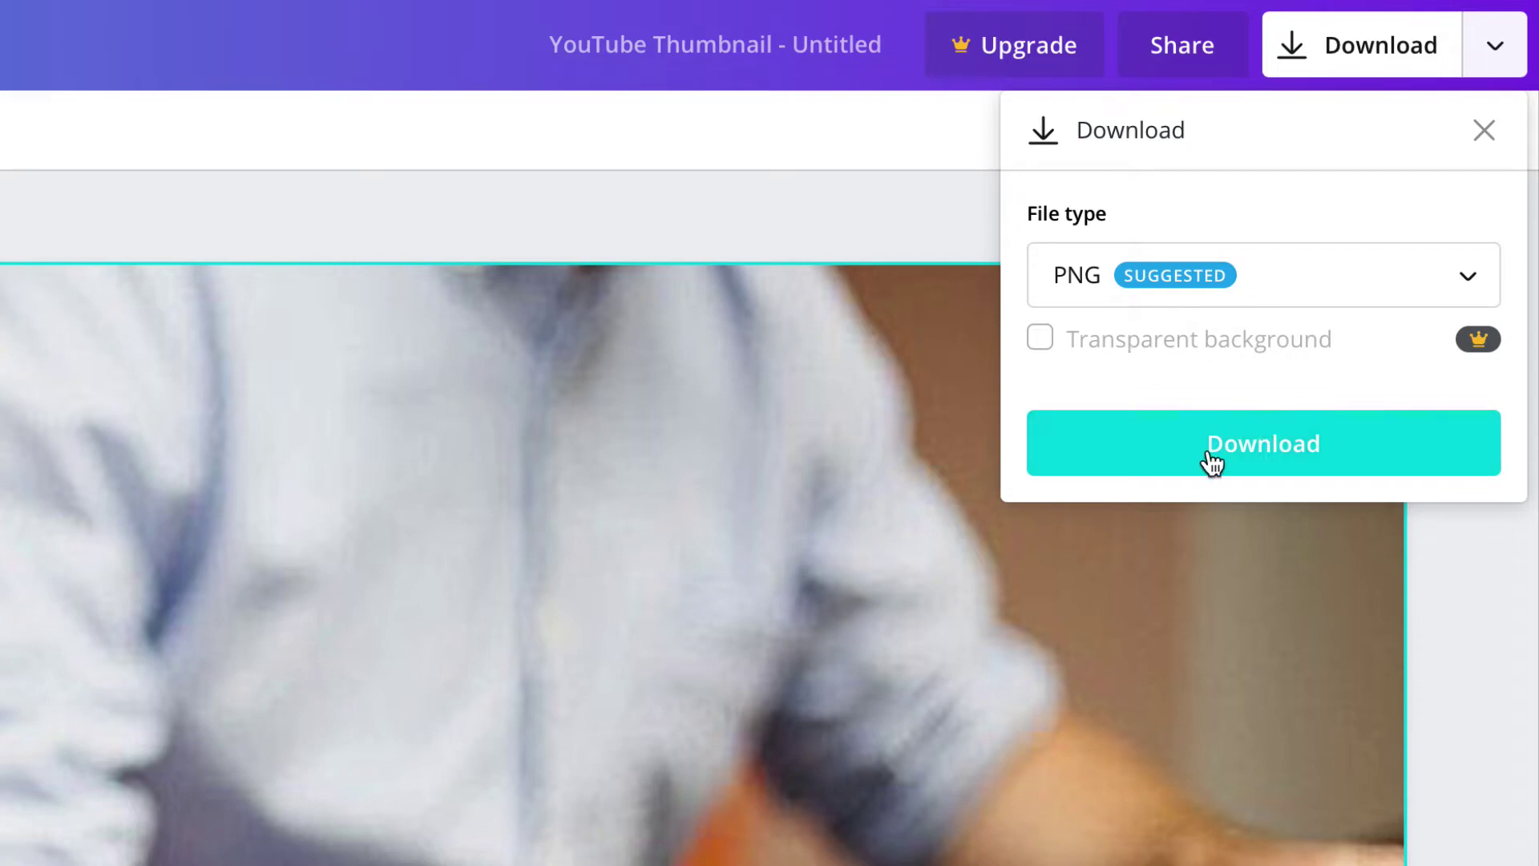
pyautogui.click(827, 224)
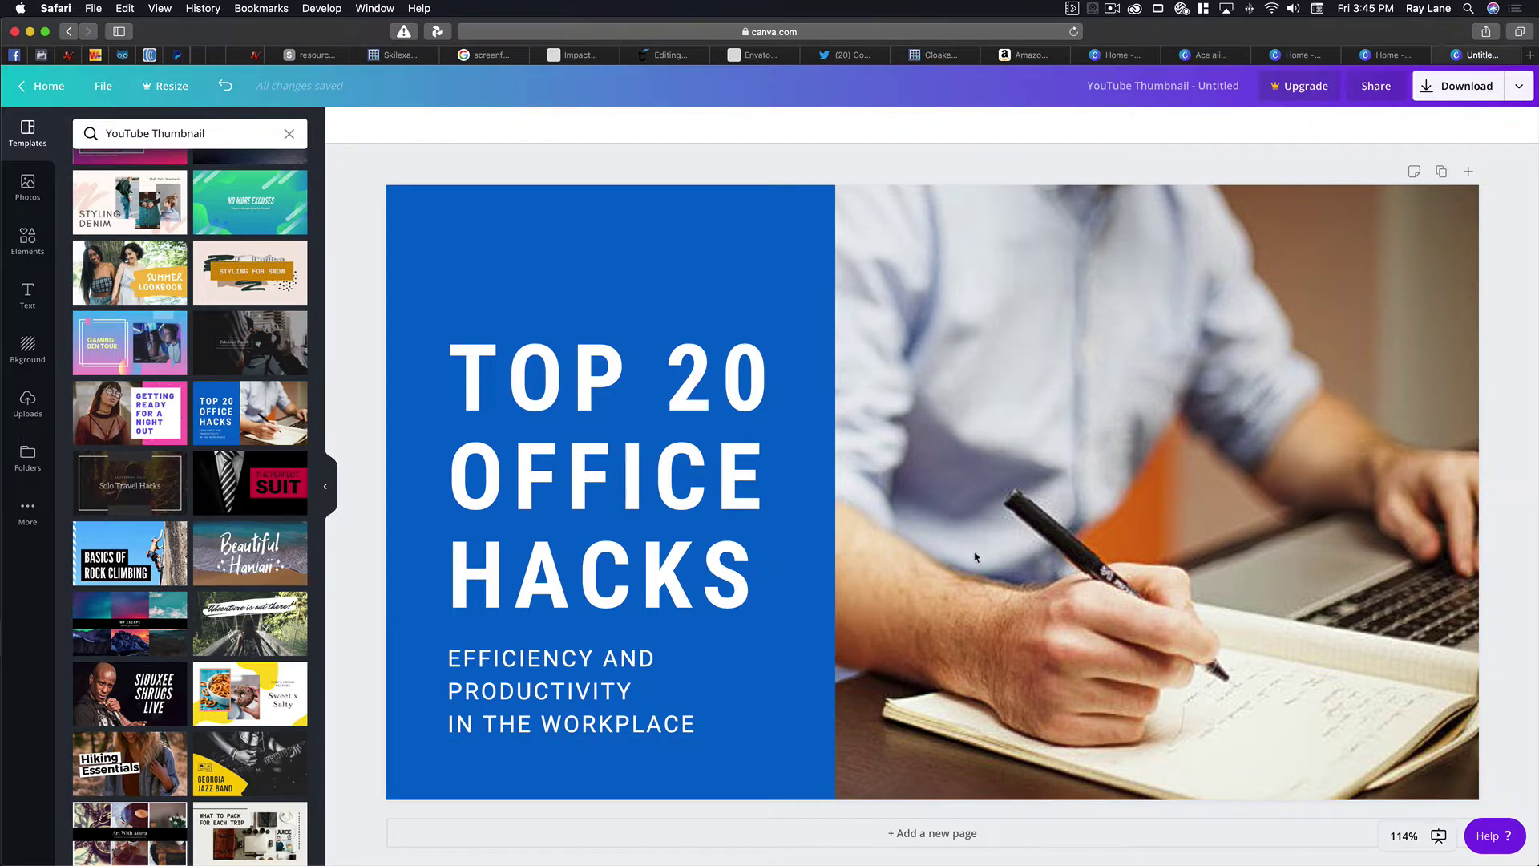
# Step: Delete the template's photo of a man writing in a notebook and open the photo library
pyautogui.click(1125, 440)
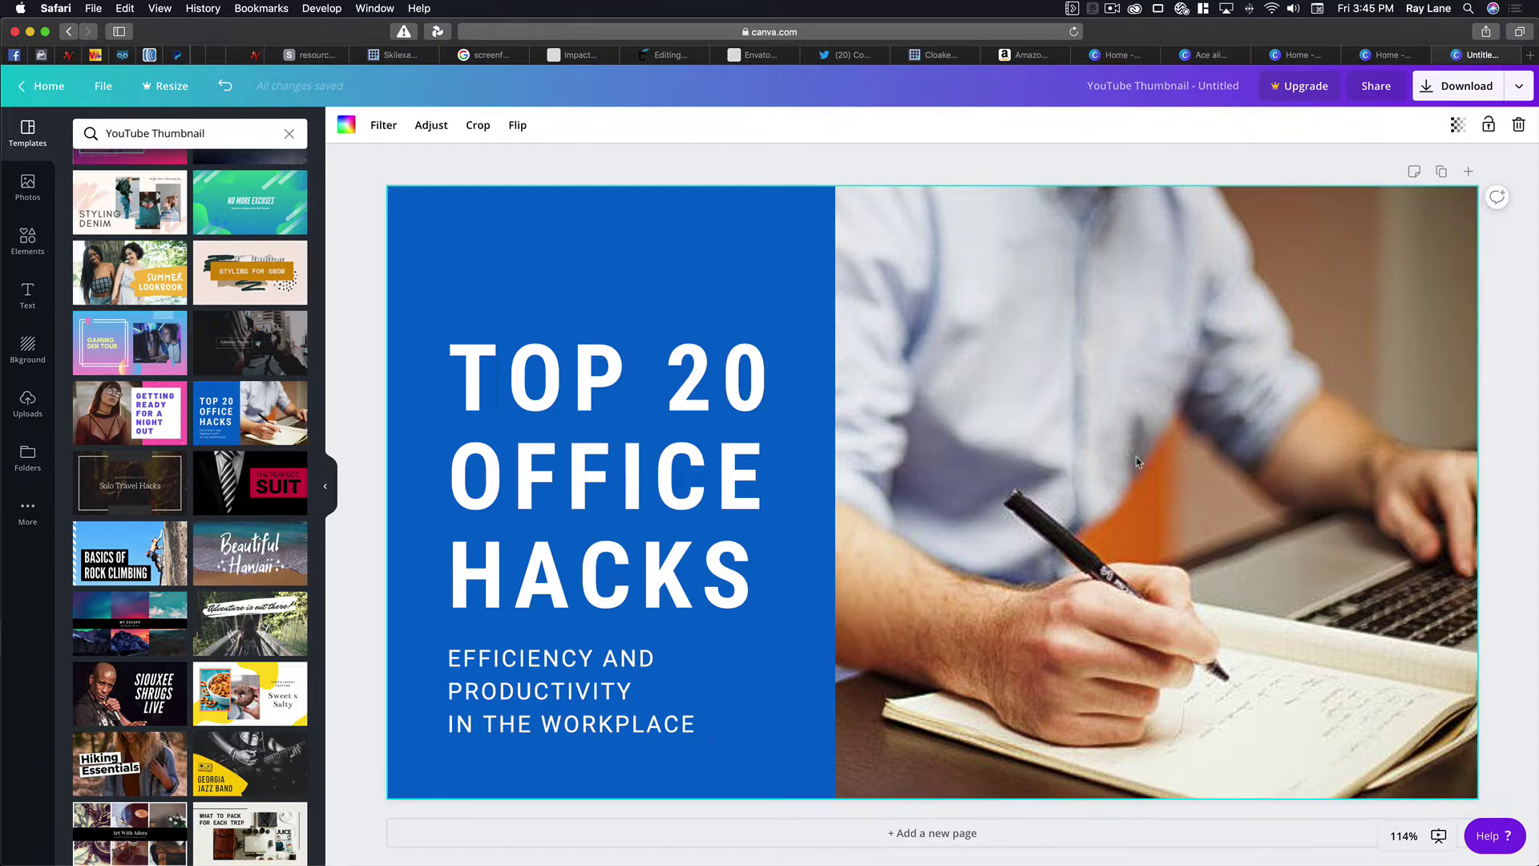
pyautogui.press('Delete')
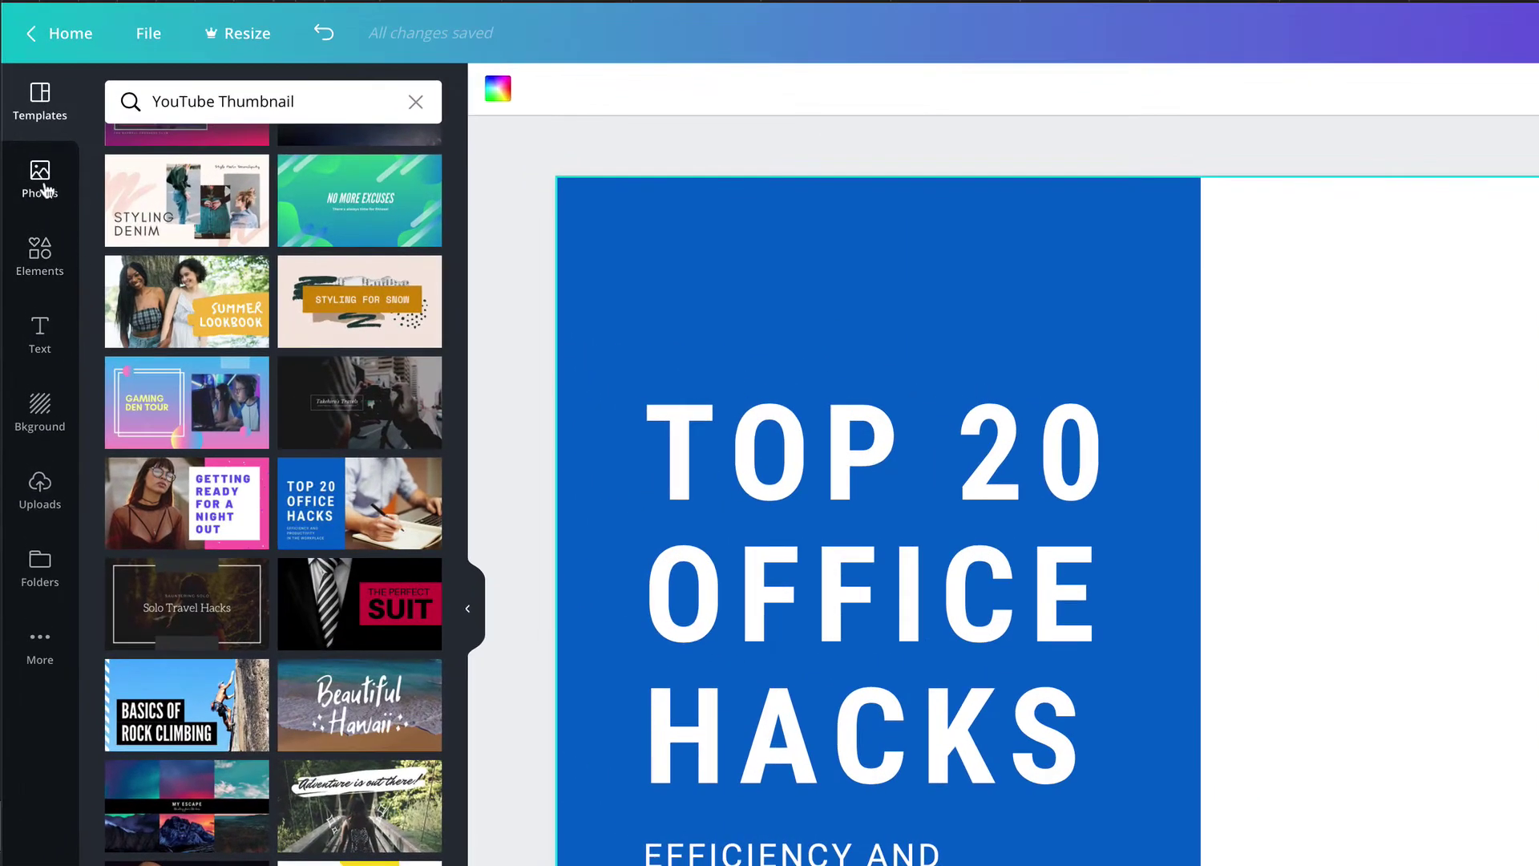
pyautogui.click(29, 190)
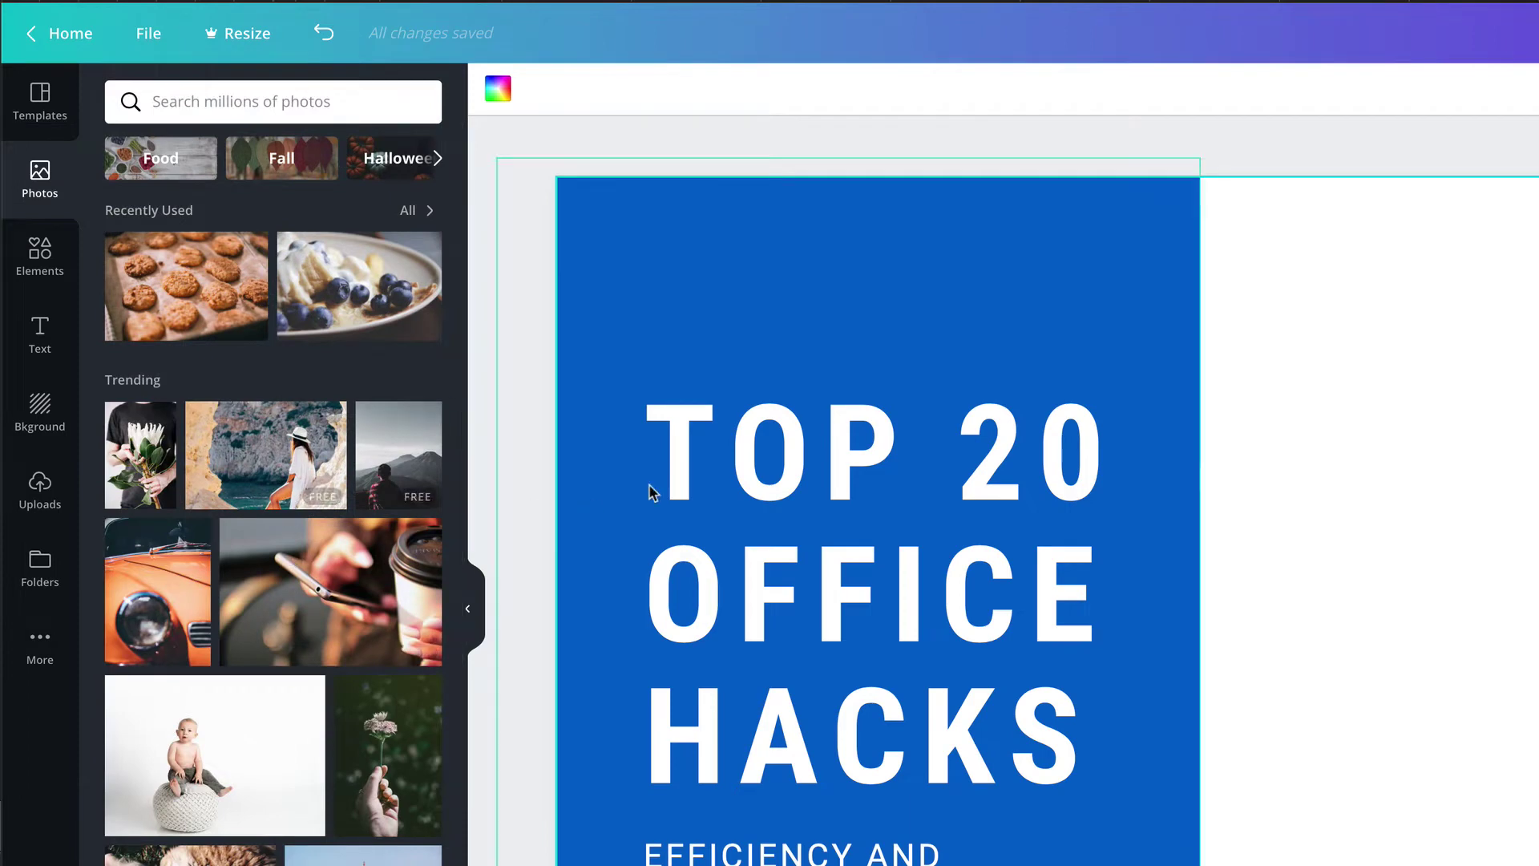
# Step: Replace the "TOP 20 OFFICE HACKS" heading with "HOW TO BAKE COOKIES" and widen its text box to about 466
pyautogui.click(739, 450)
pyautogui.click(743, 453)
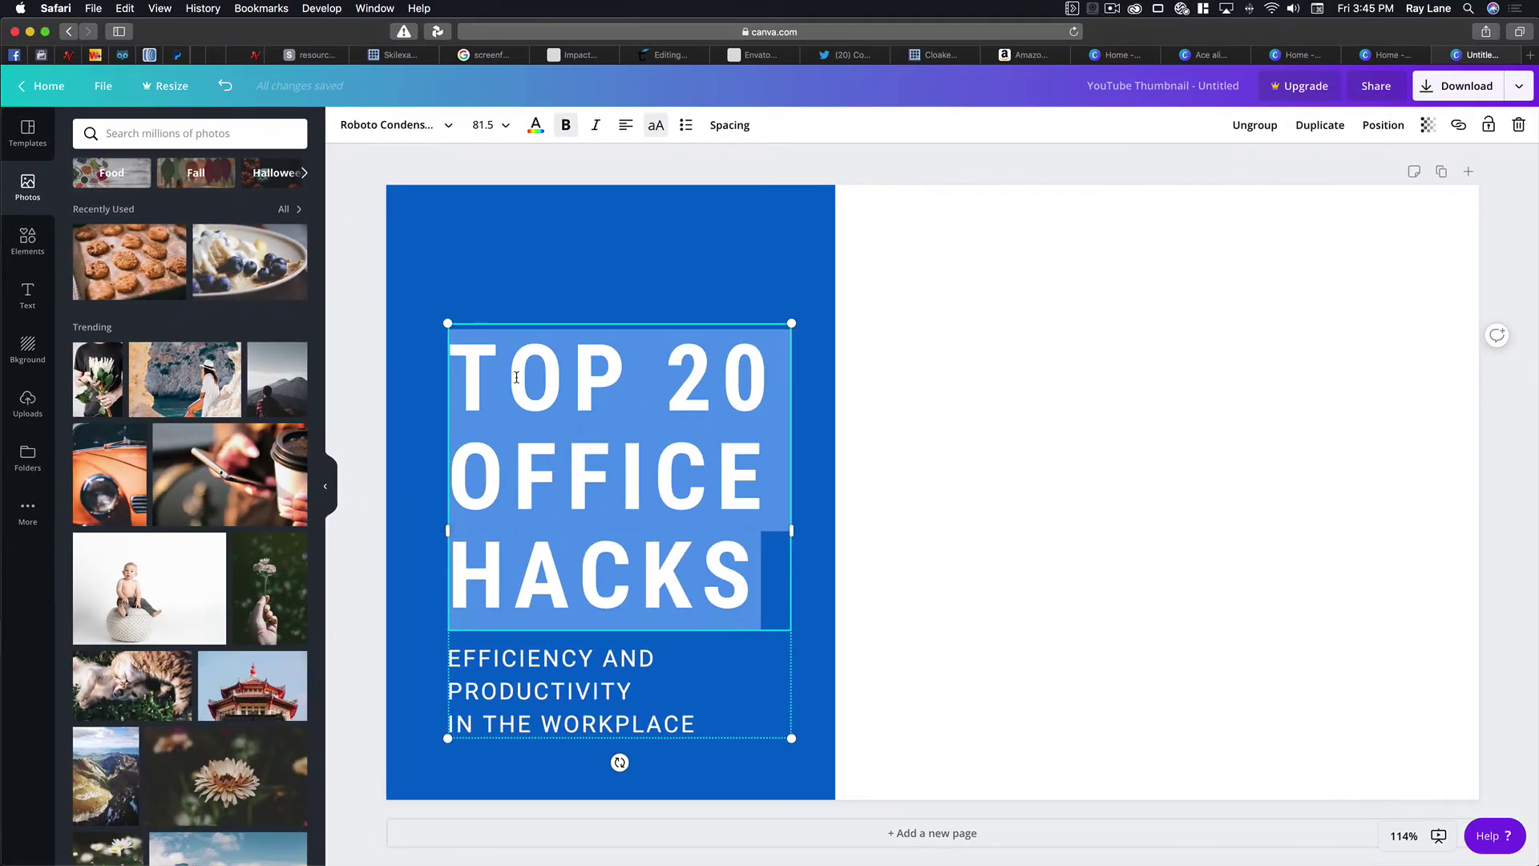
pyautogui.write('HOW TO BAKE')
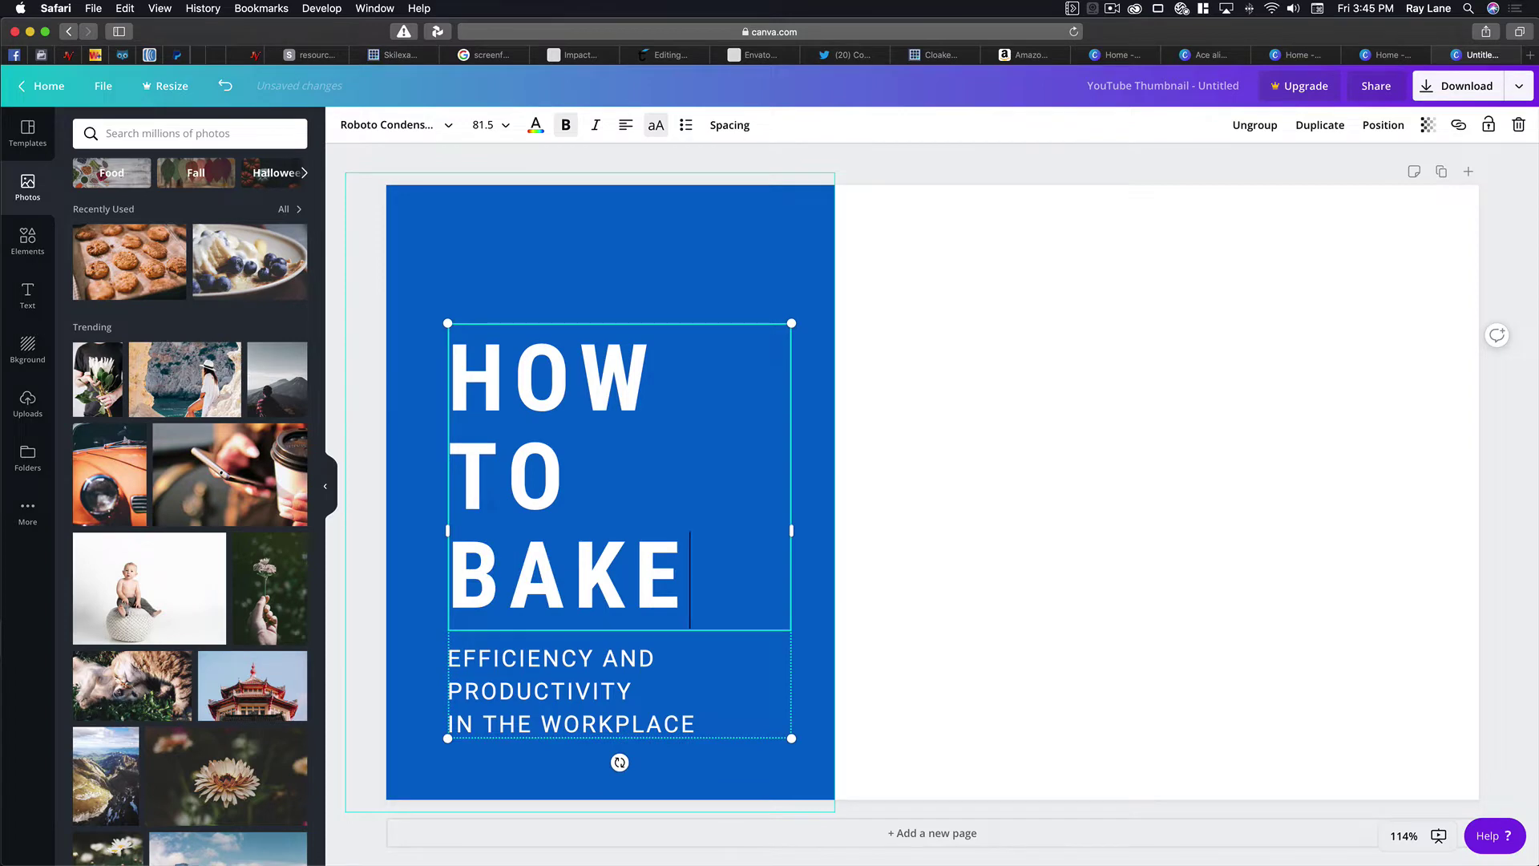
pyautogui.write(' COOKIE')
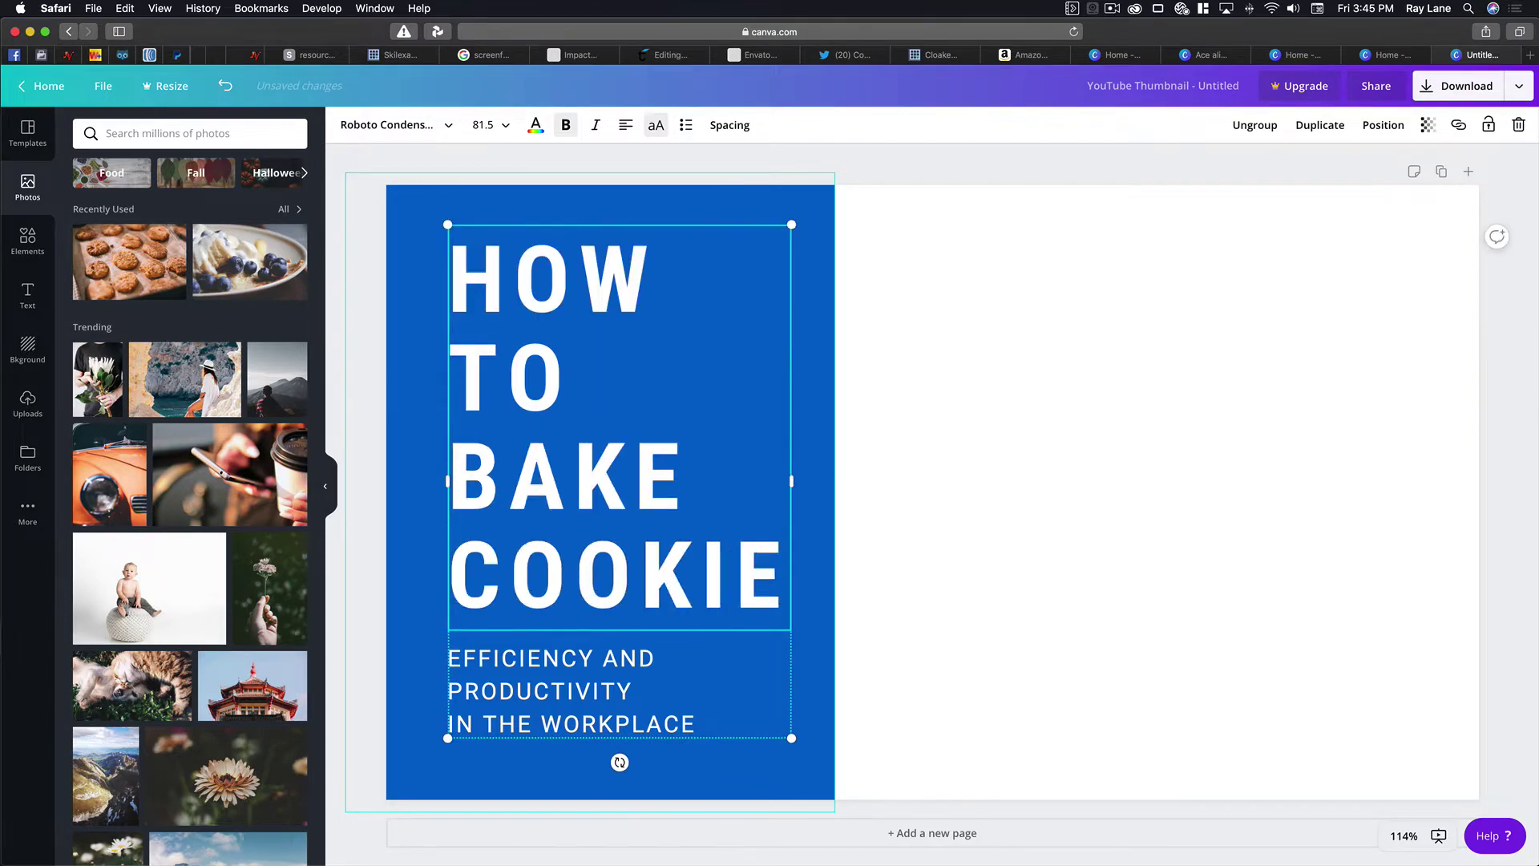
pyautogui.write('S')
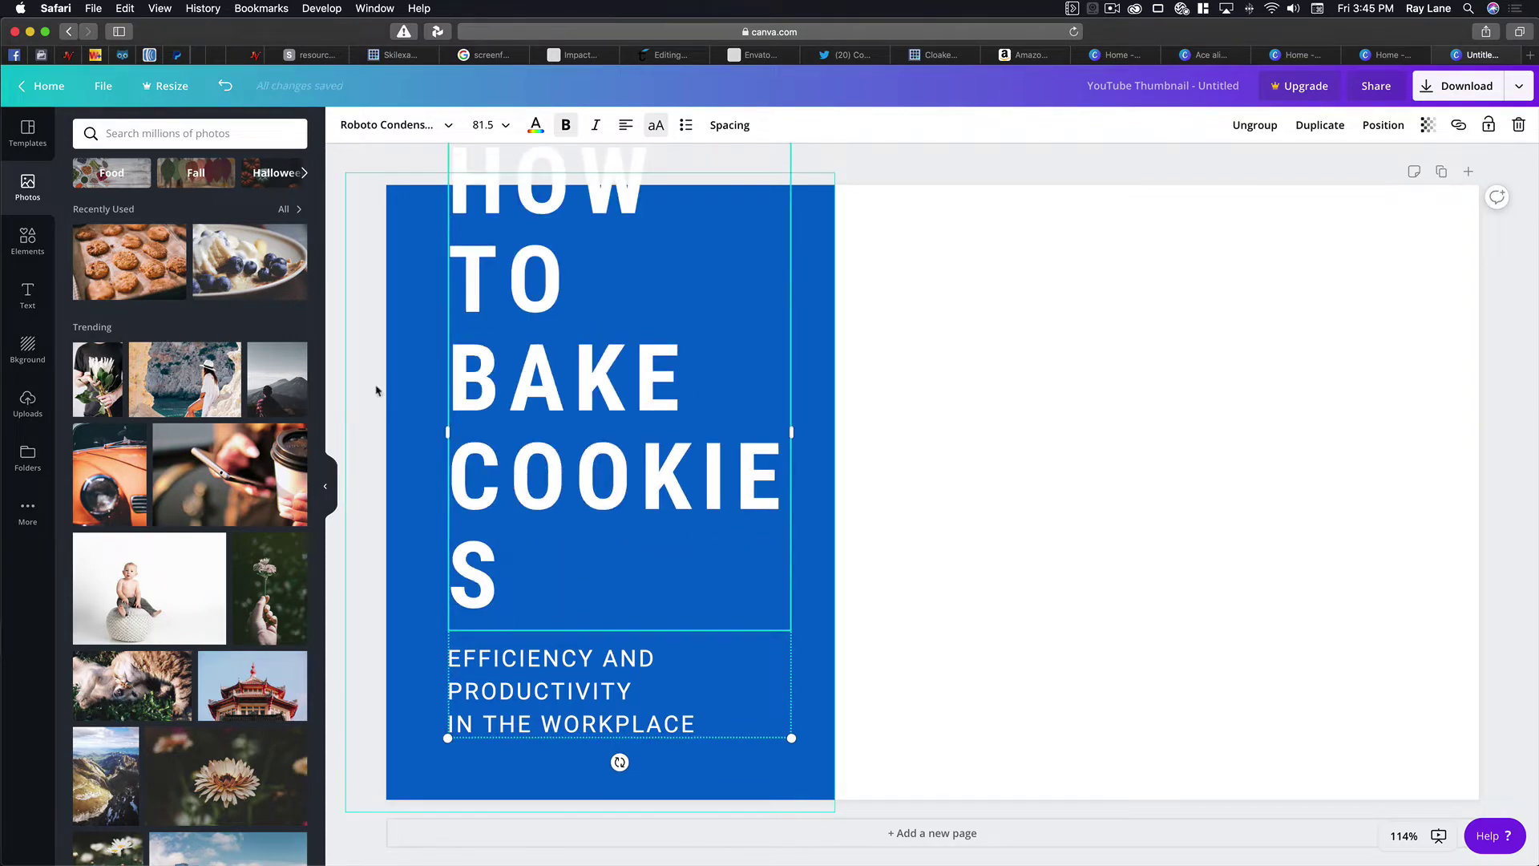
pyautogui.moveTo(446, 433); pyautogui.dragTo(394, 432)
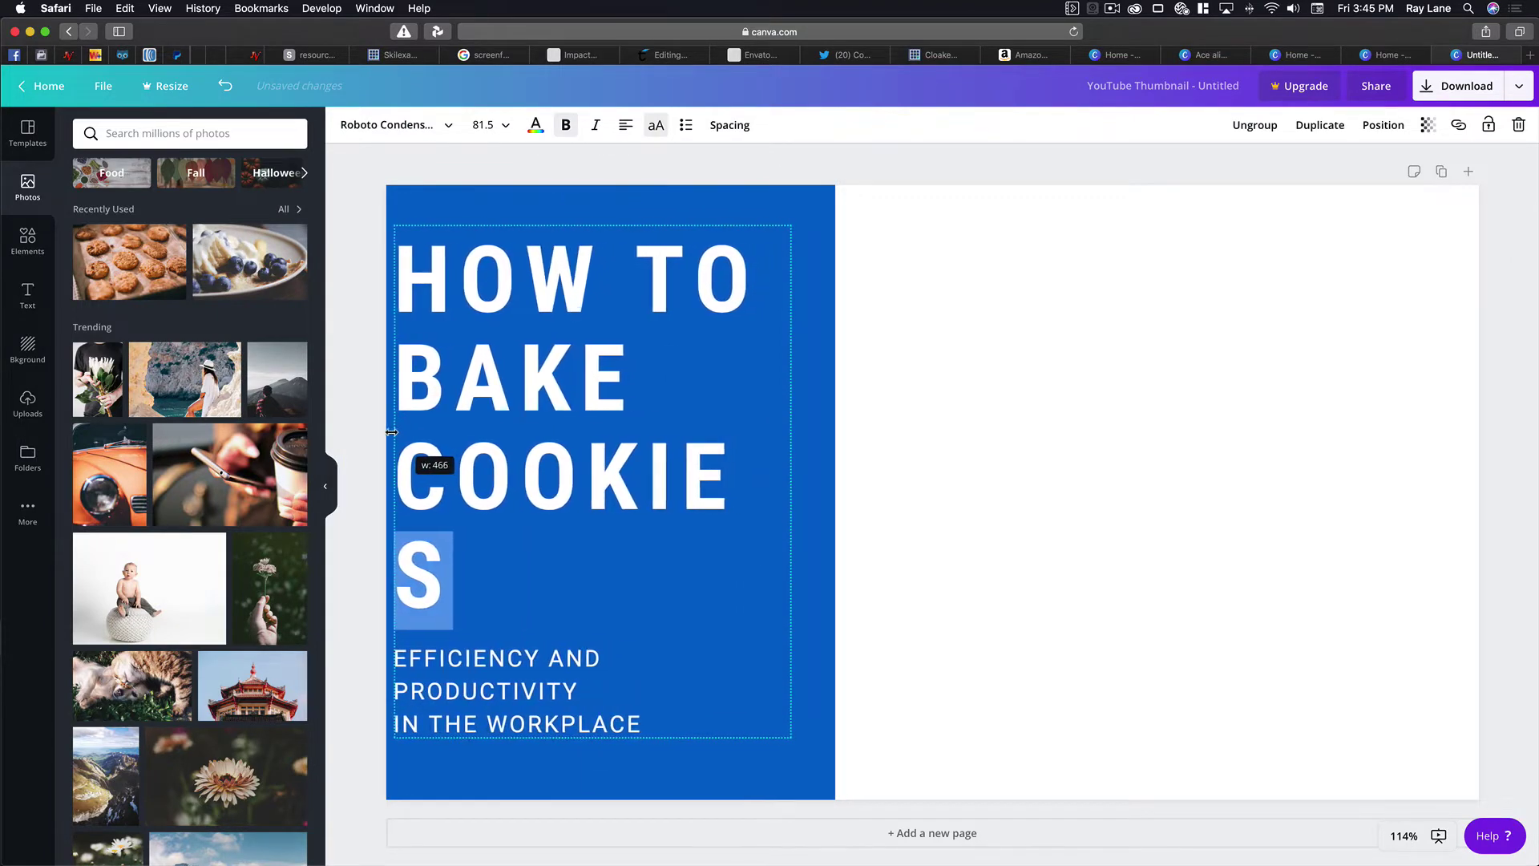
# Step: Widen the heading's text box so COOKIES fits on one line, and replace the subtitle with "BY THE COOKIE MONSTER"
pyautogui.moveTo(791, 487); pyautogui.dragTo(808, 485)
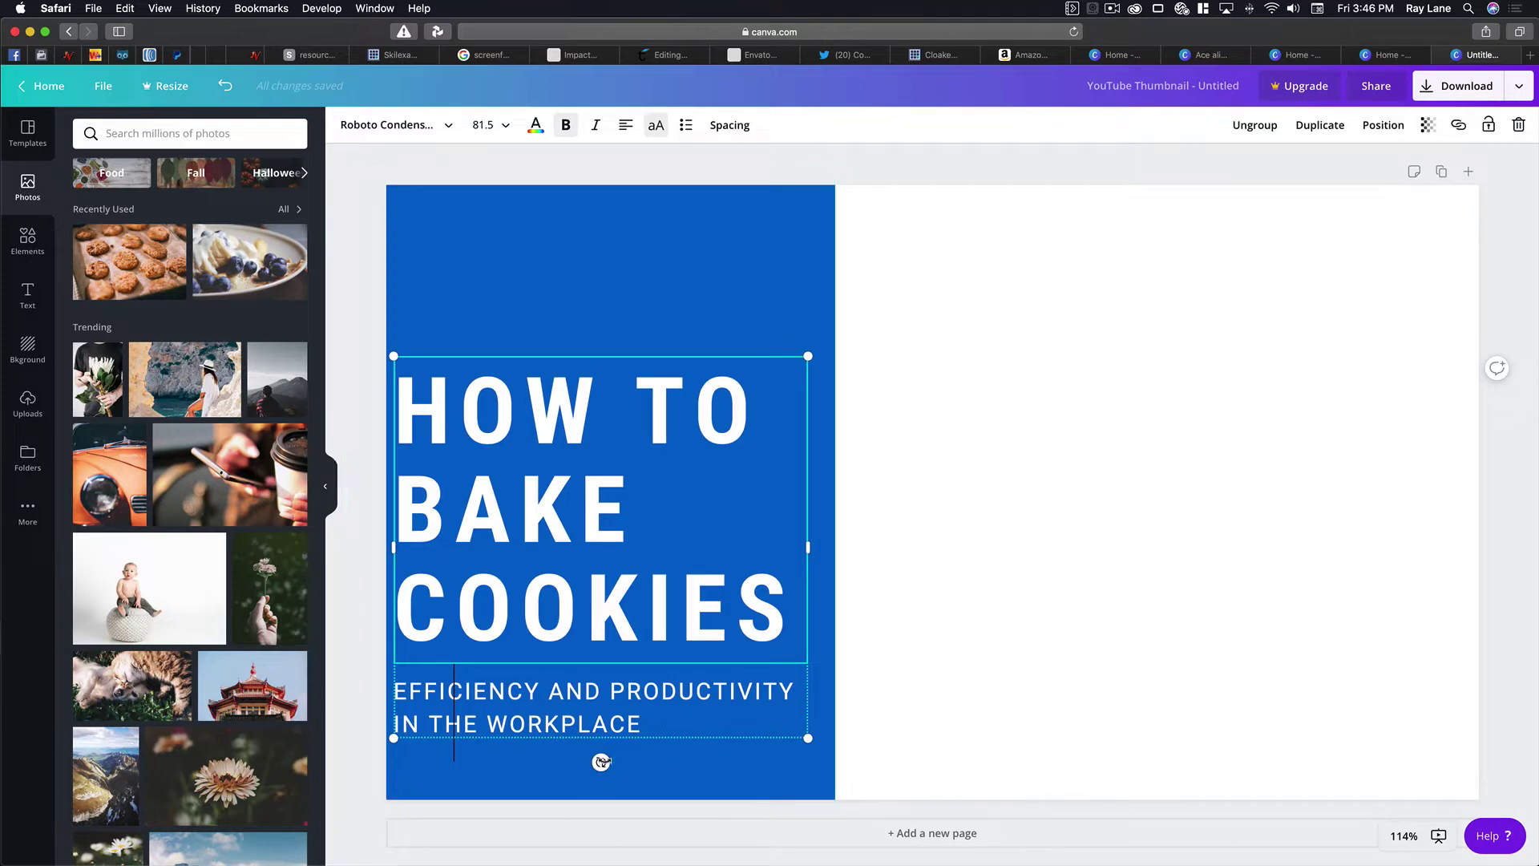
pyautogui.click(665, 712)
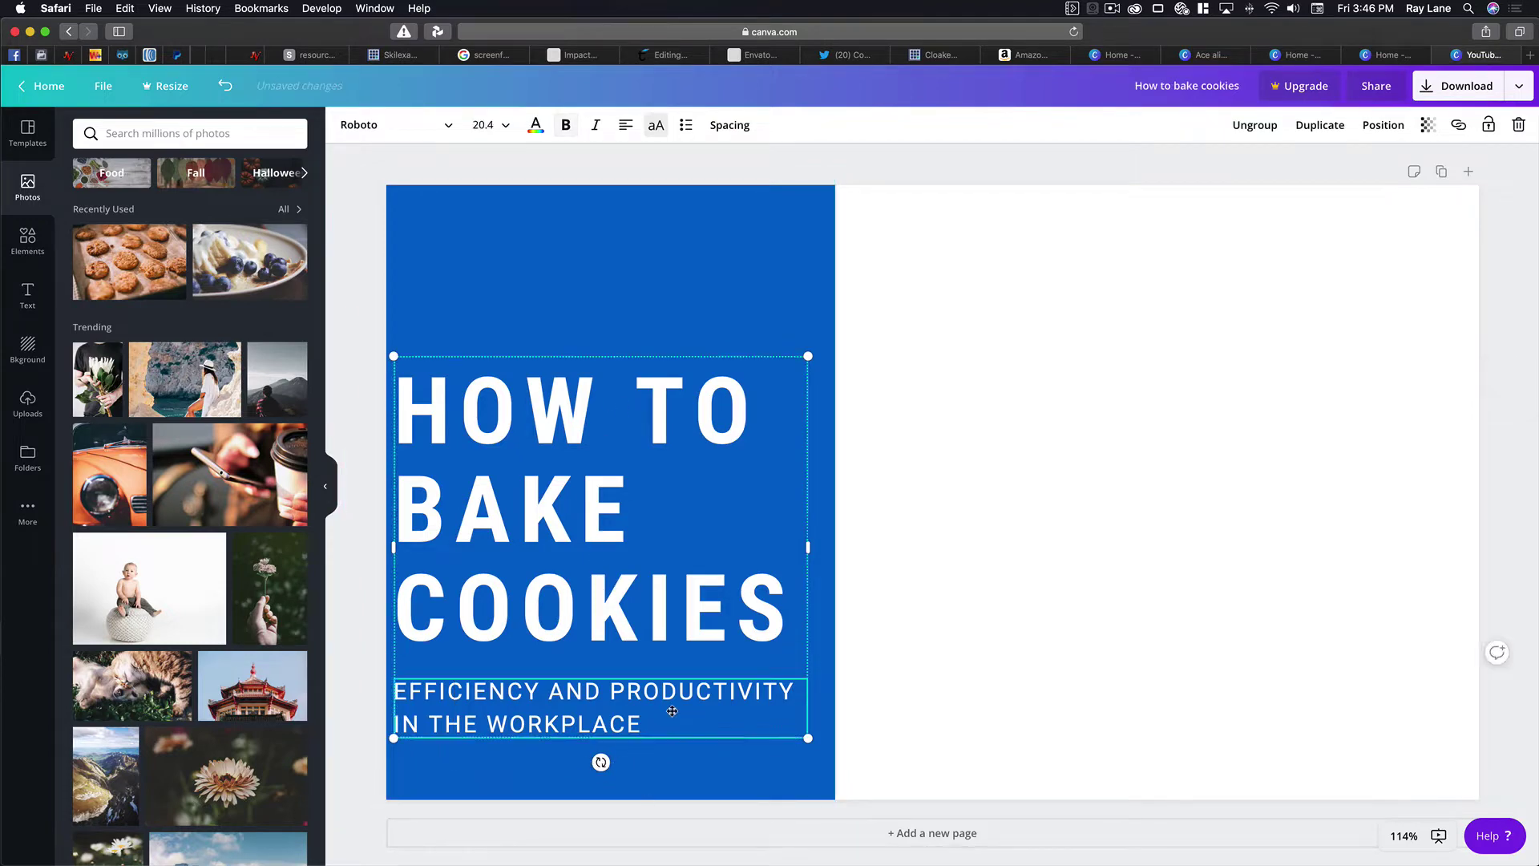
pyautogui.doubleClick(664, 719)
pyautogui.click(659, 717)
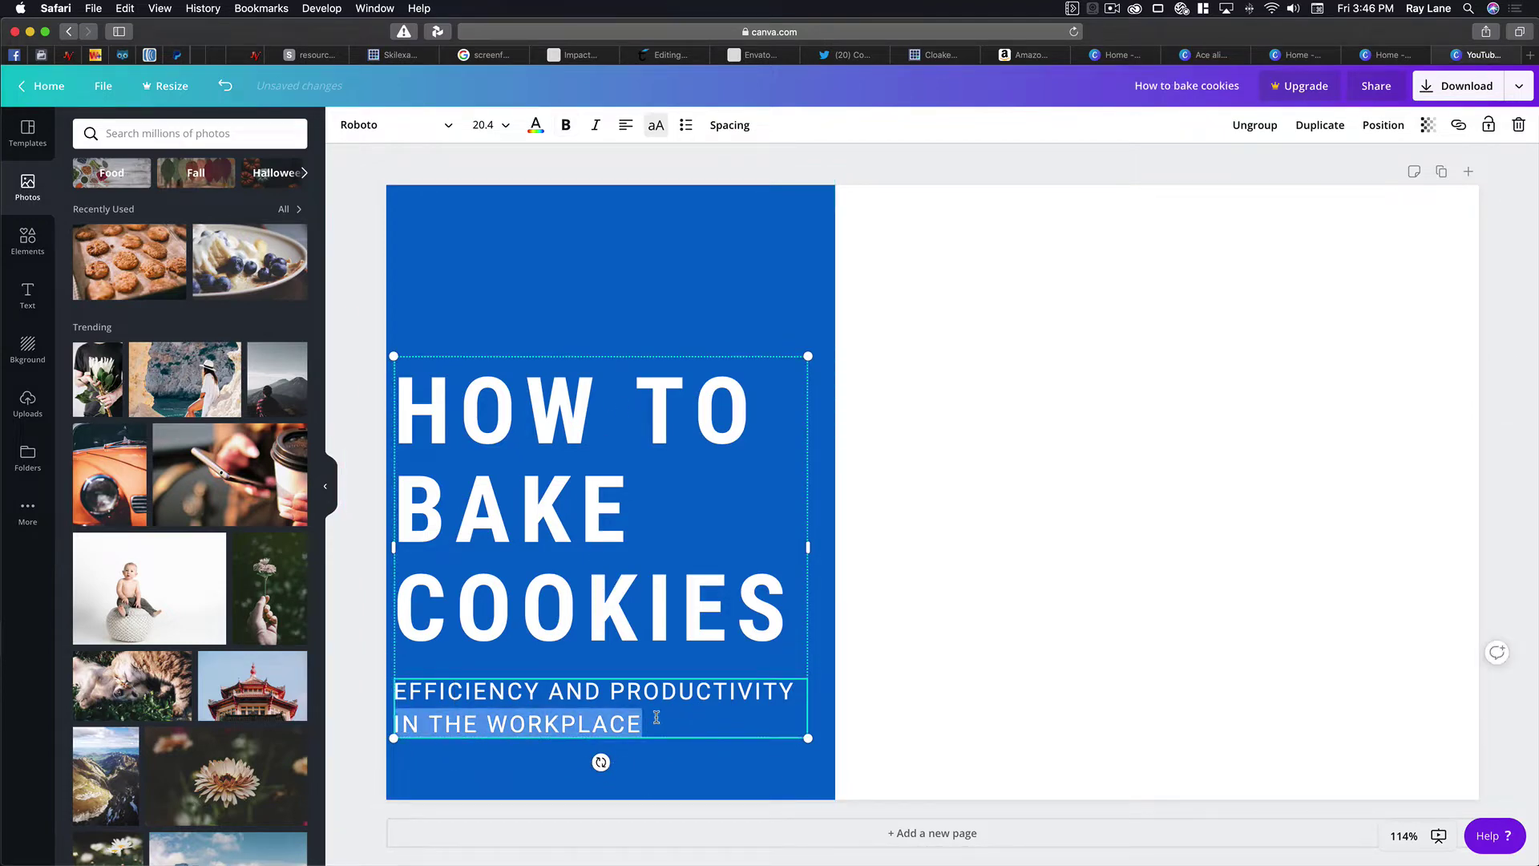
pyautogui.click(657, 718)
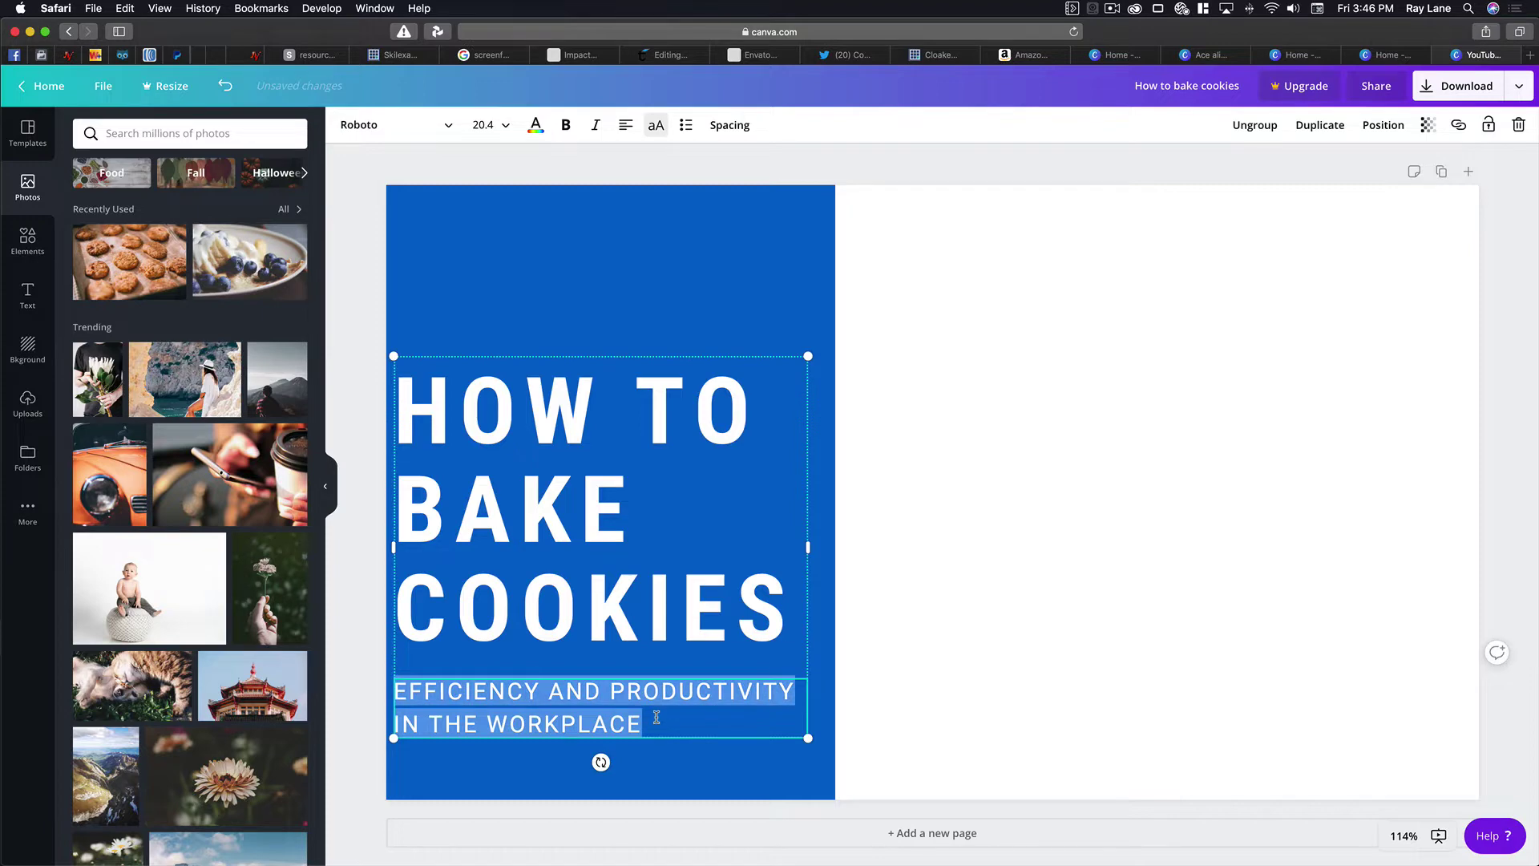
pyautogui.write('BY THE COOKIE MONSTER')
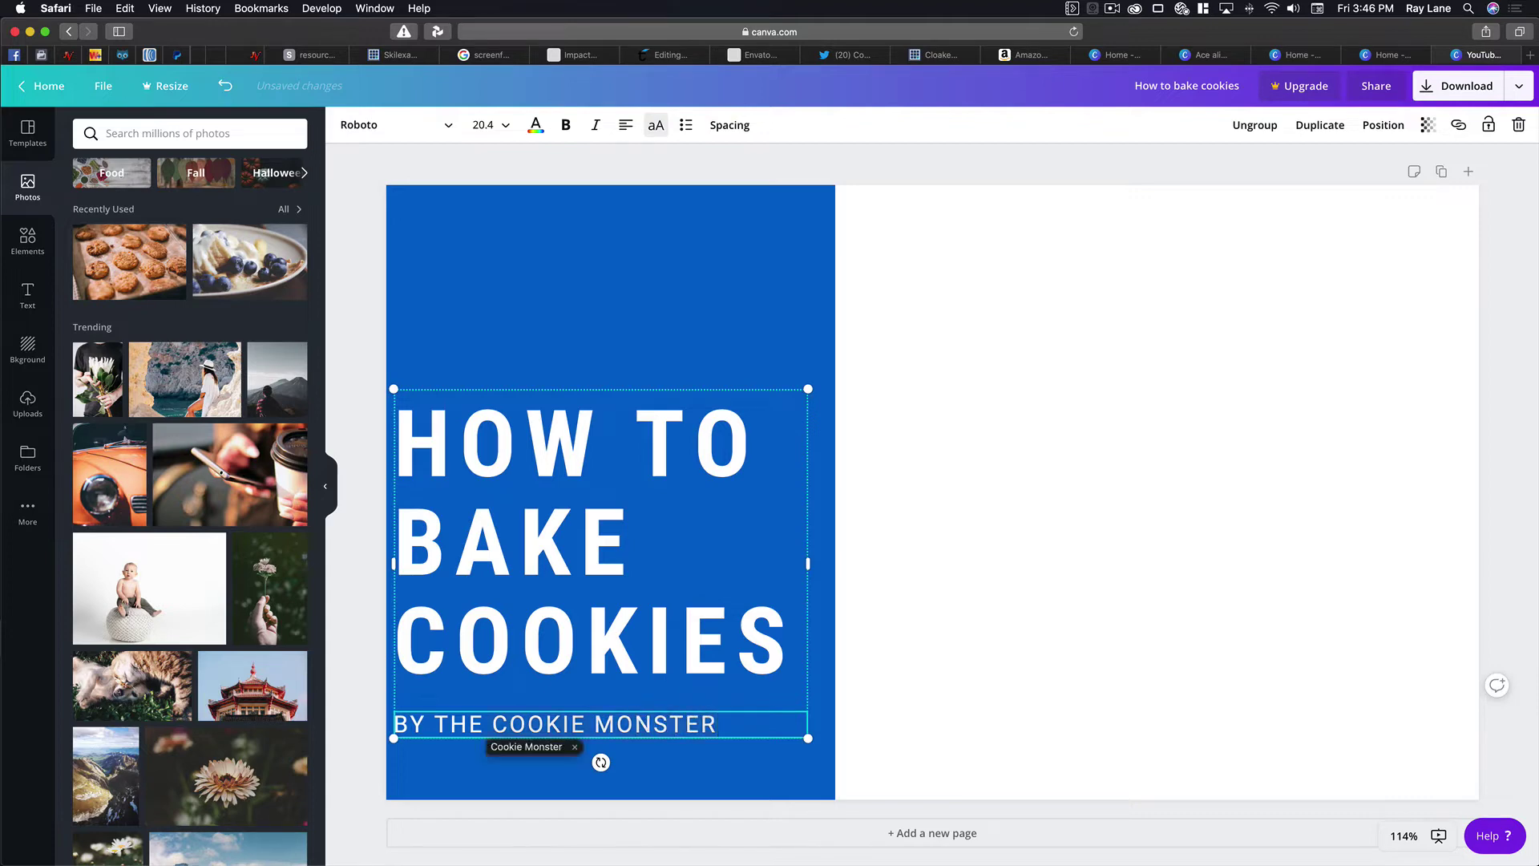
pyautogui.click(804, 559)
pyautogui.click(824, 595)
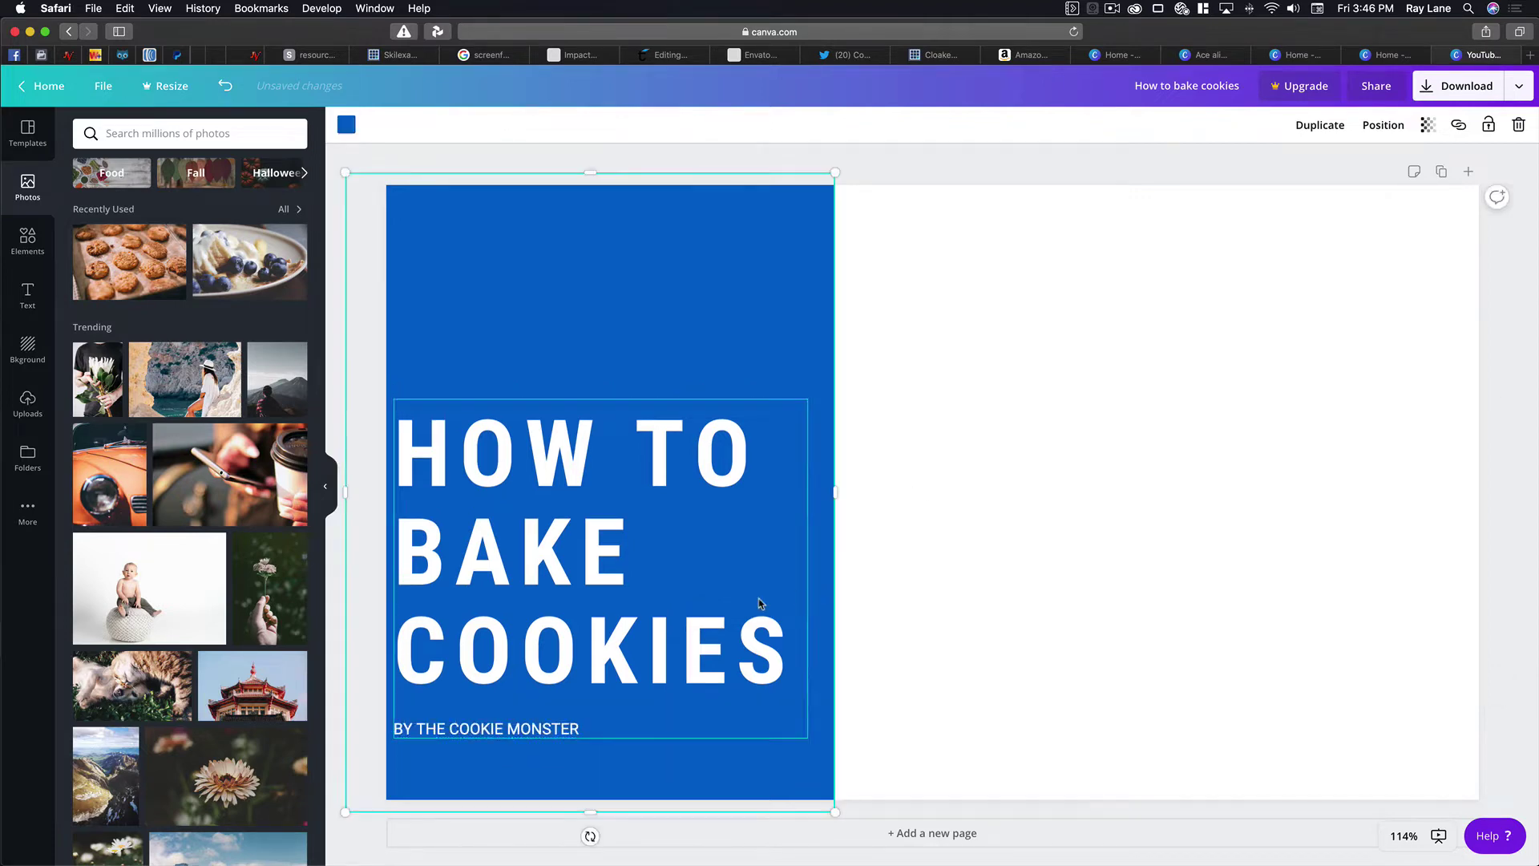
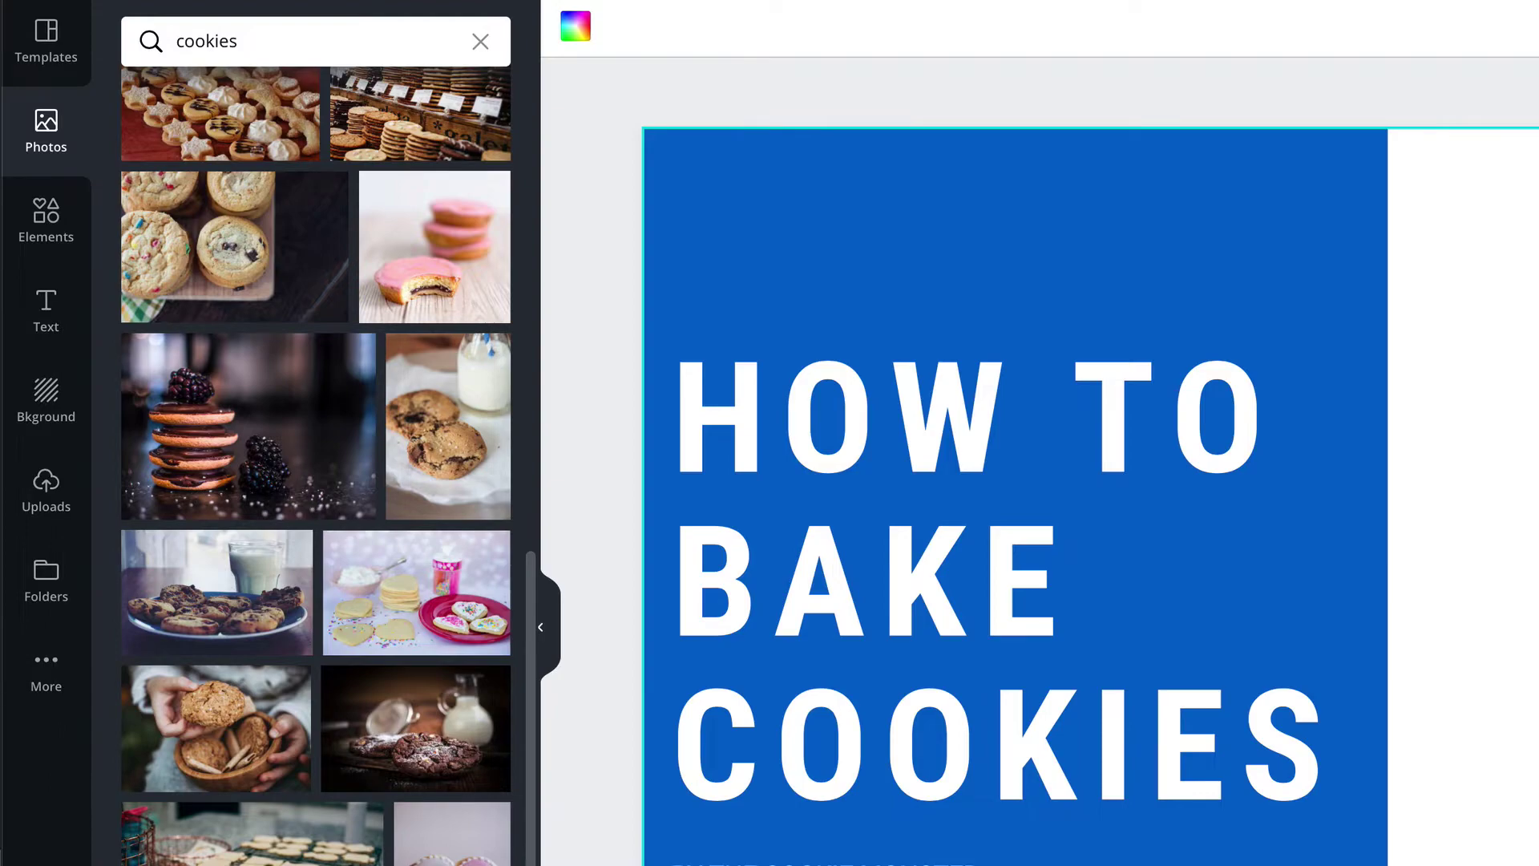
# Step: Add the free photo of cookies on a parchment-lined tray from the "cookies" results and enlarge it to the page's full height
pyautogui.scroll(-20, 457, 774)
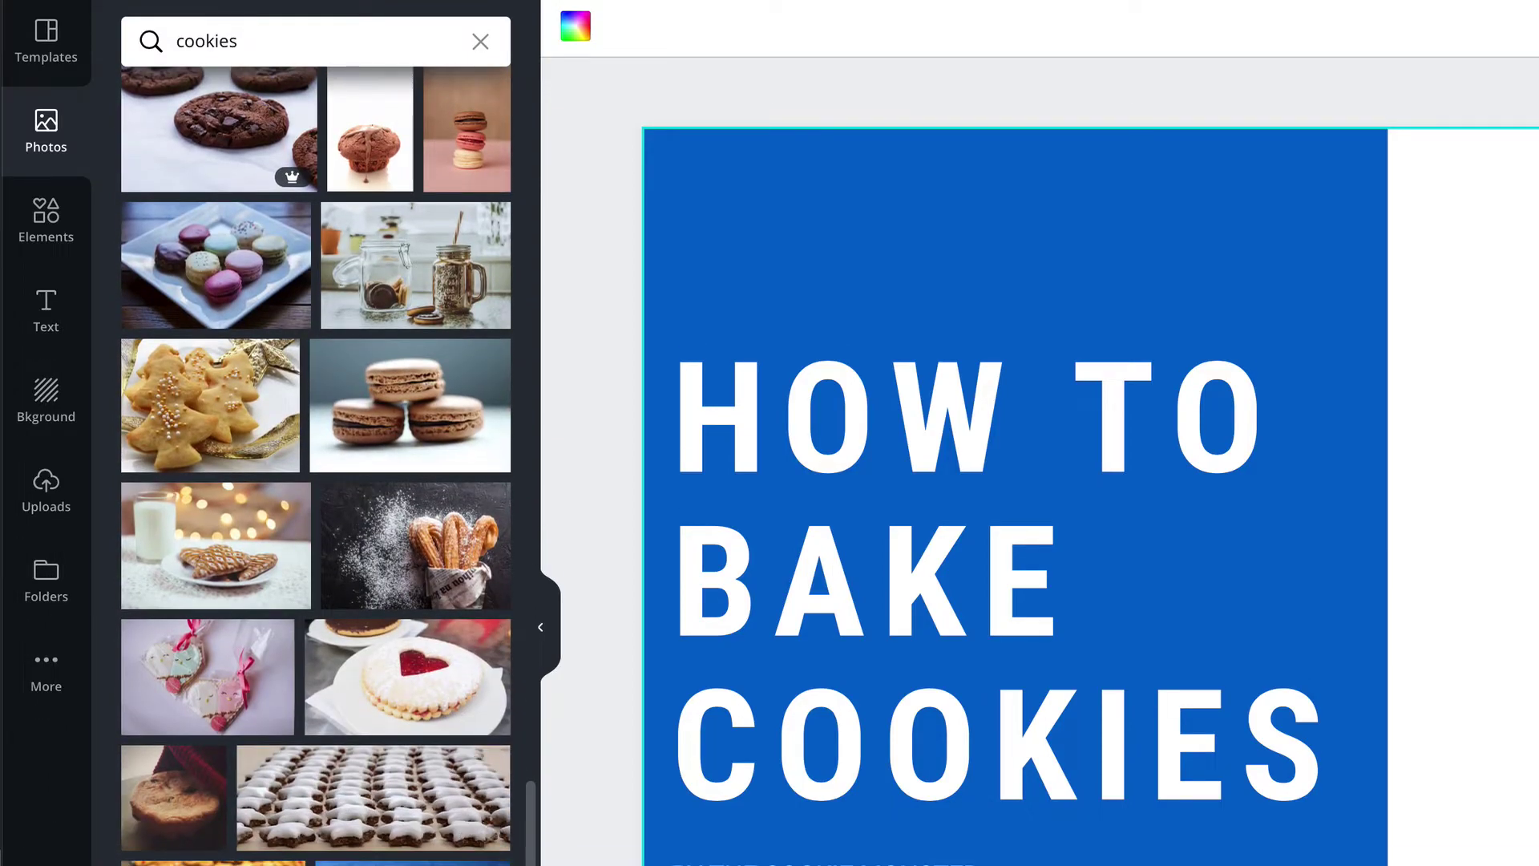
pyautogui.scroll(-8, 316, 464)
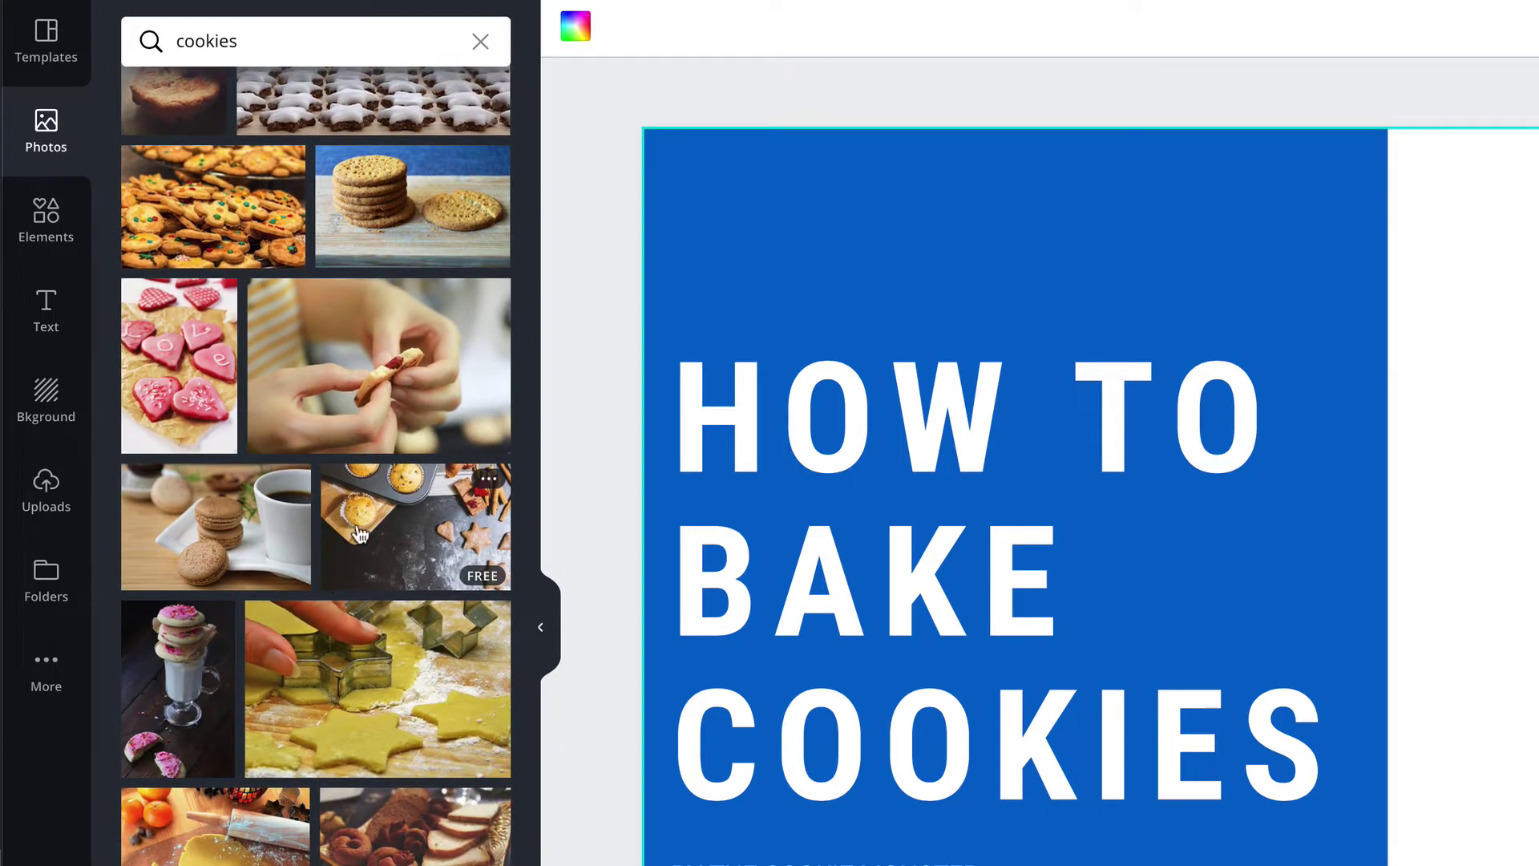
pyautogui.scroll(3, 357, 533)
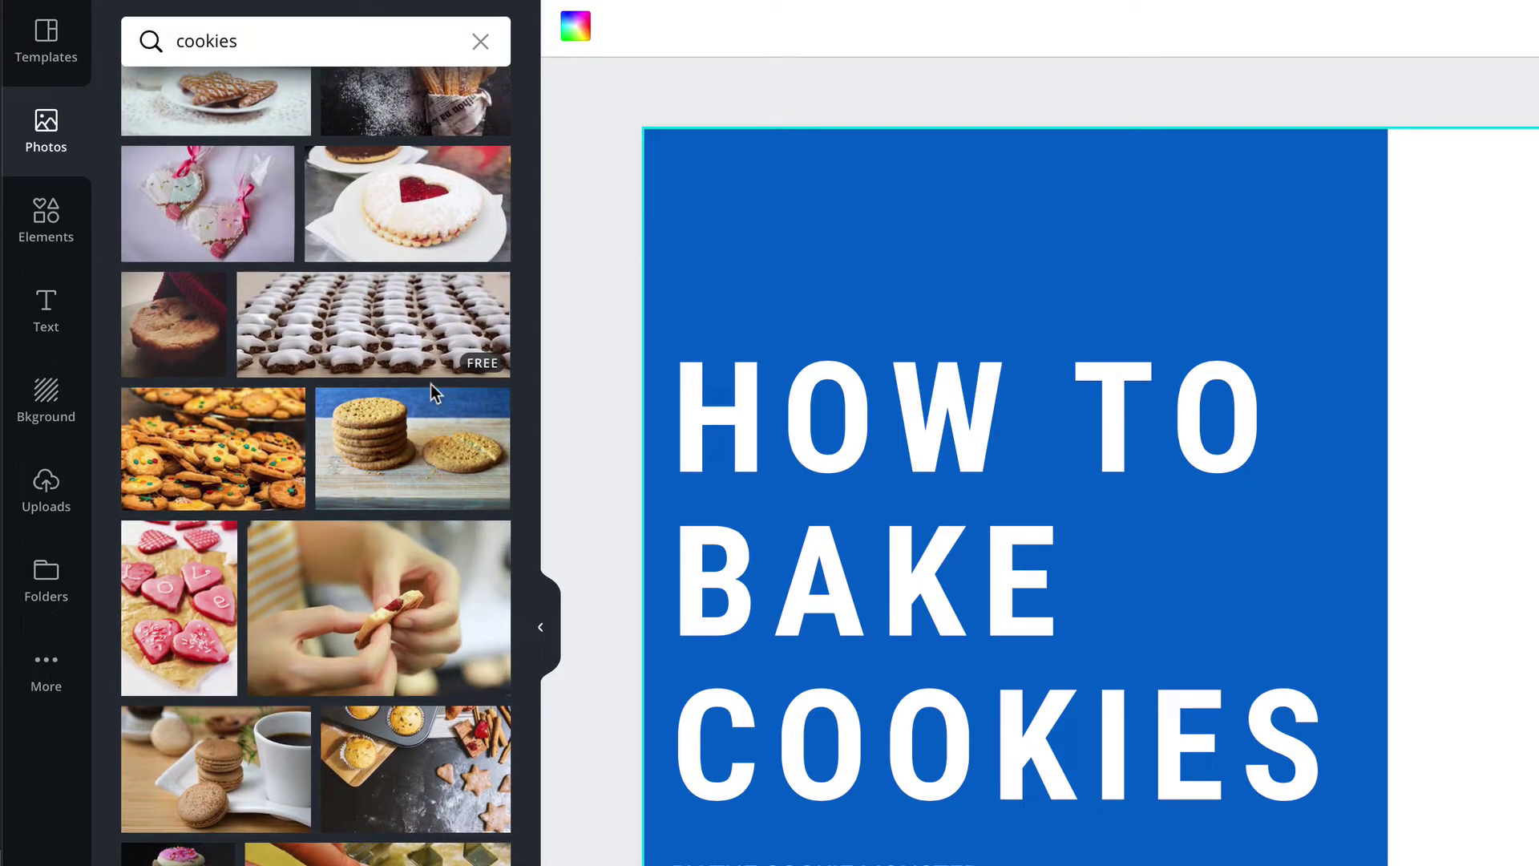
pyautogui.scroll(10, 430, 391)
pyautogui.scroll(5, 430, 391)
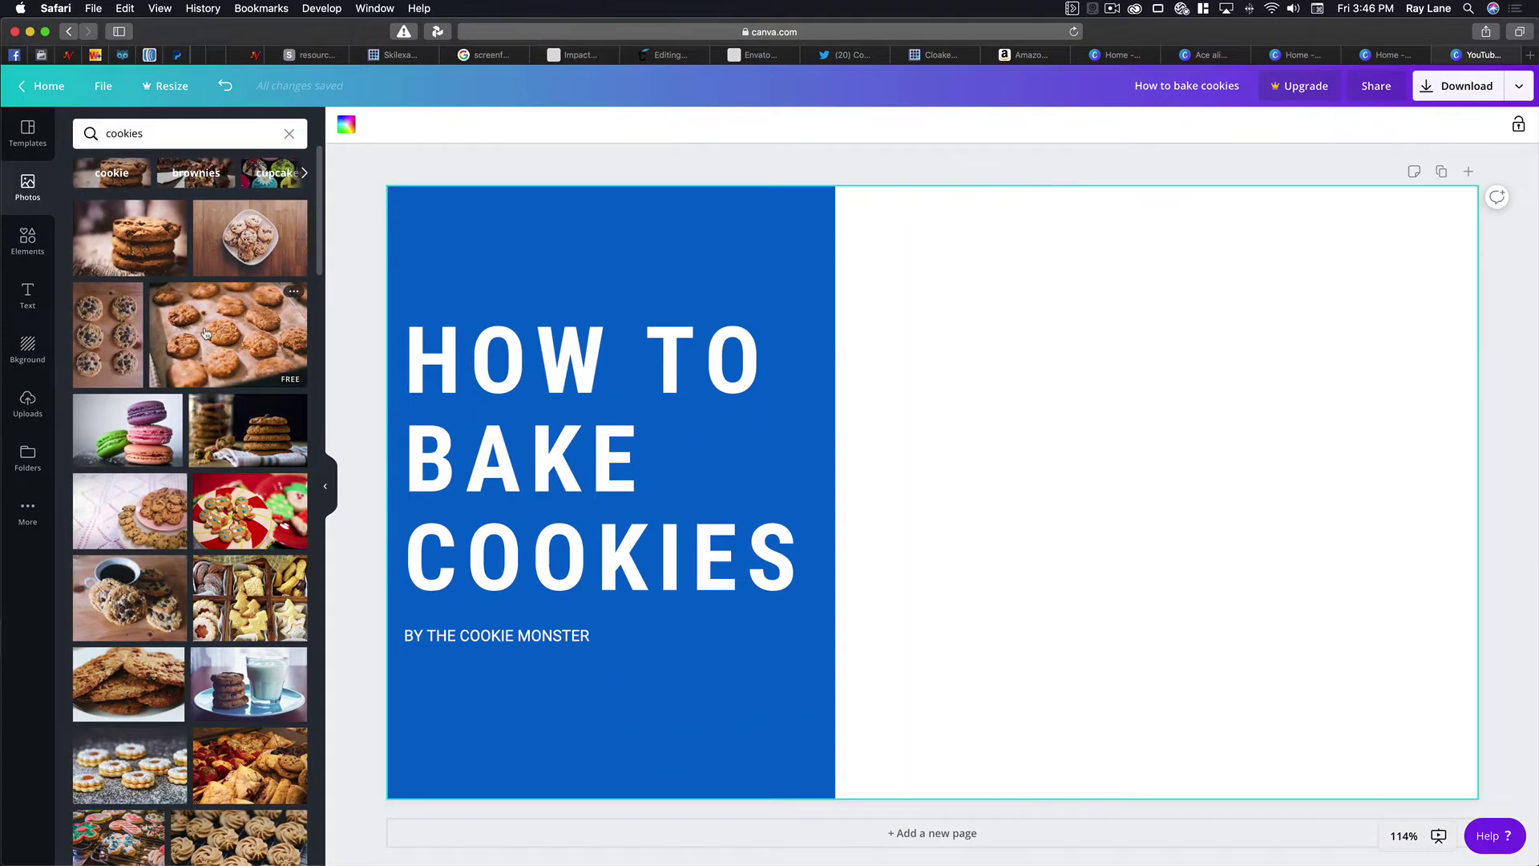
pyautogui.click(205, 333)
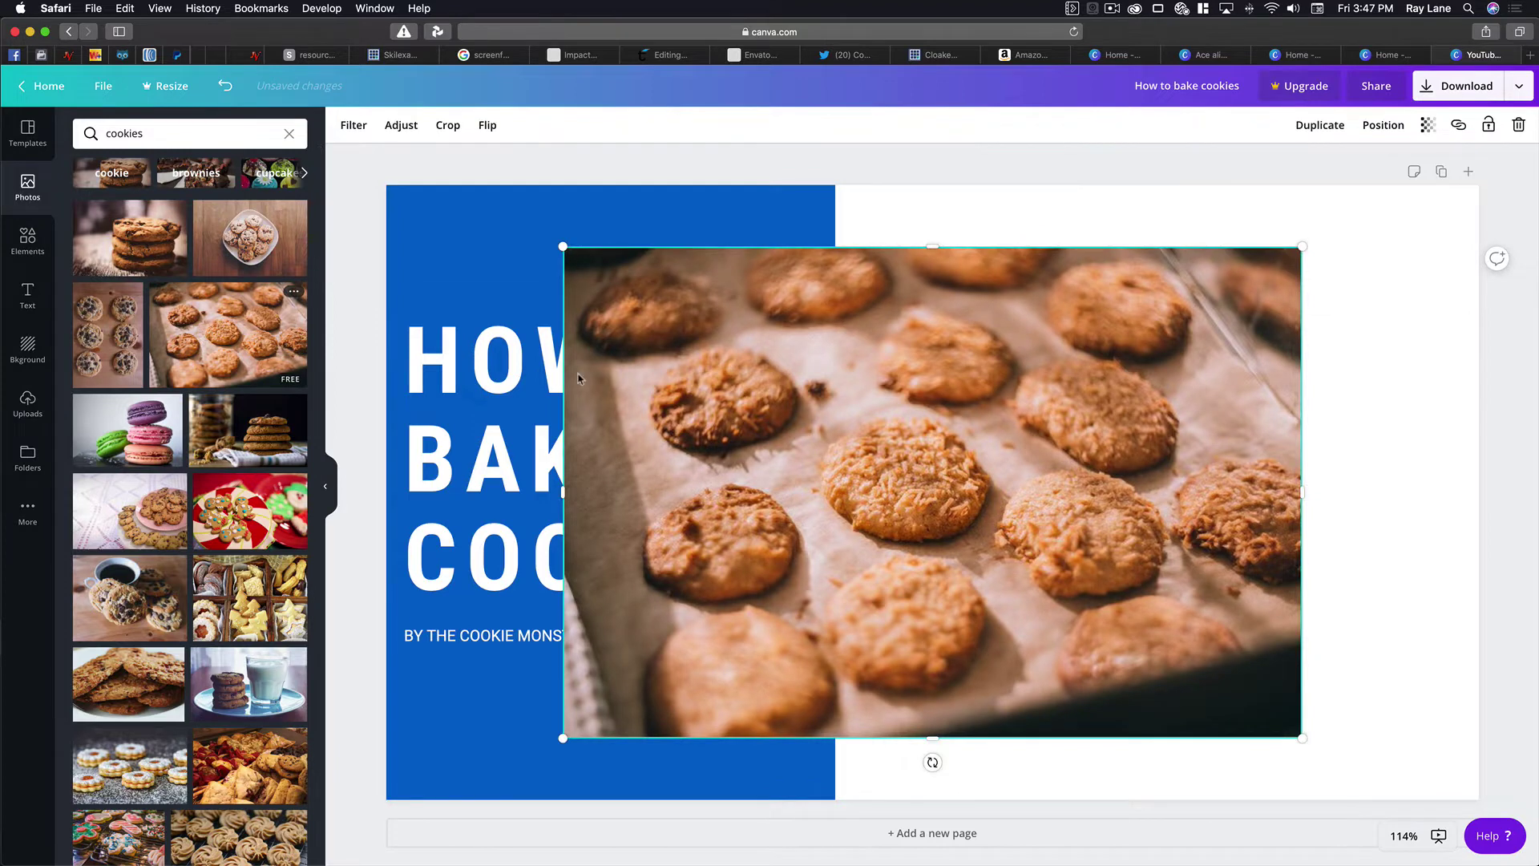
pyautogui.moveTo(744, 376); pyautogui.dragTo(915, 311)
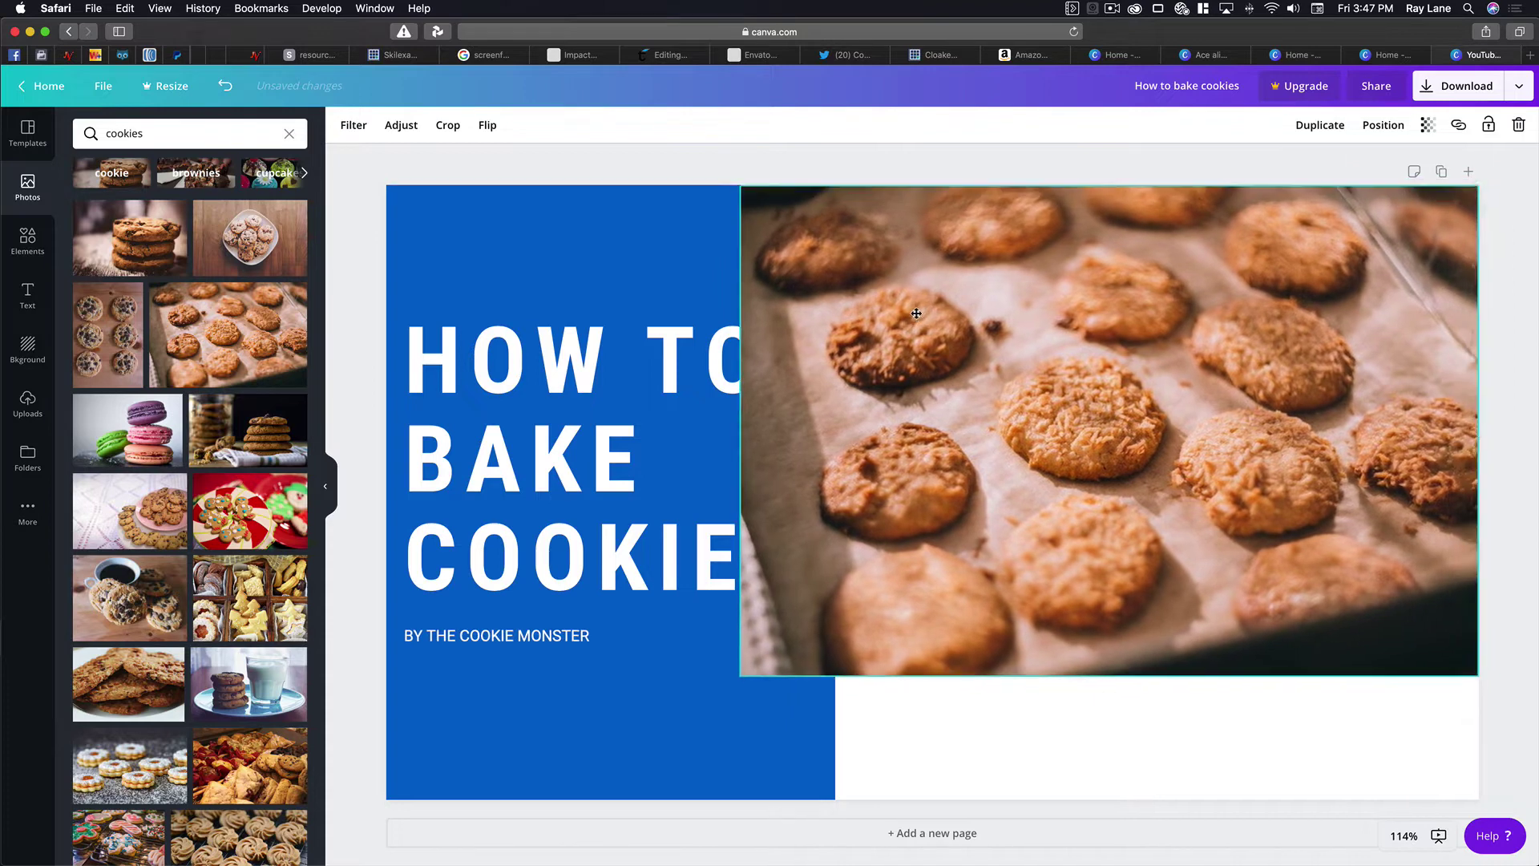
pyautogui.moveTo(740, 676); pyautogui.dragTo(540, 781)
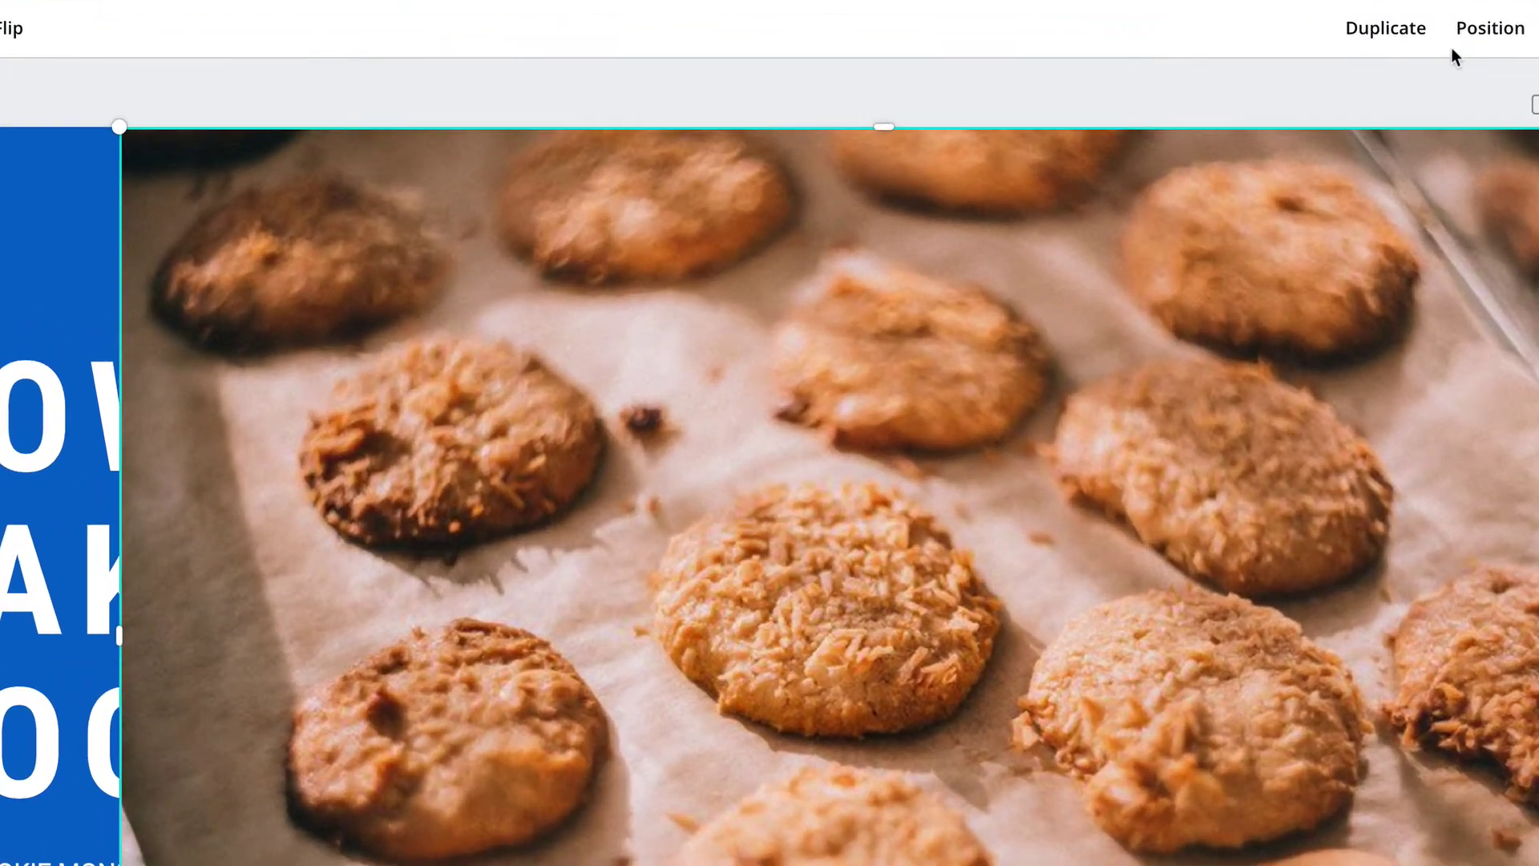
# Step: Send the cookie photo backward behind the heading and blue panel, and shift it to the right
pyautogui.click(1380, 129)
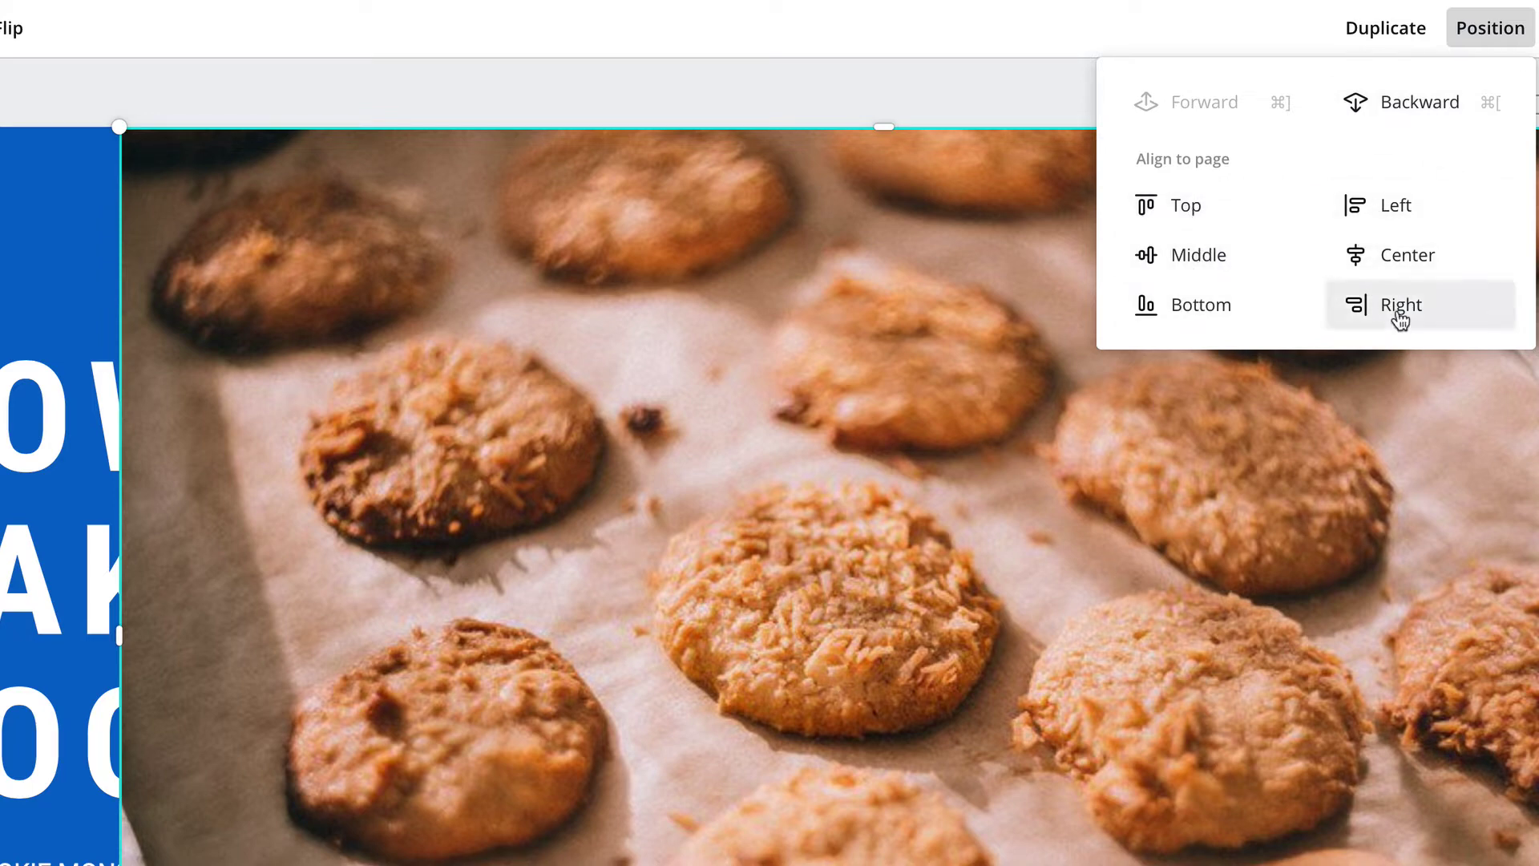
pyautogui.click(1411, 213)
pyautogui.click(1401, 304)
pyautogui.click(1411, 111)
pyautogui.click(1413, 113)
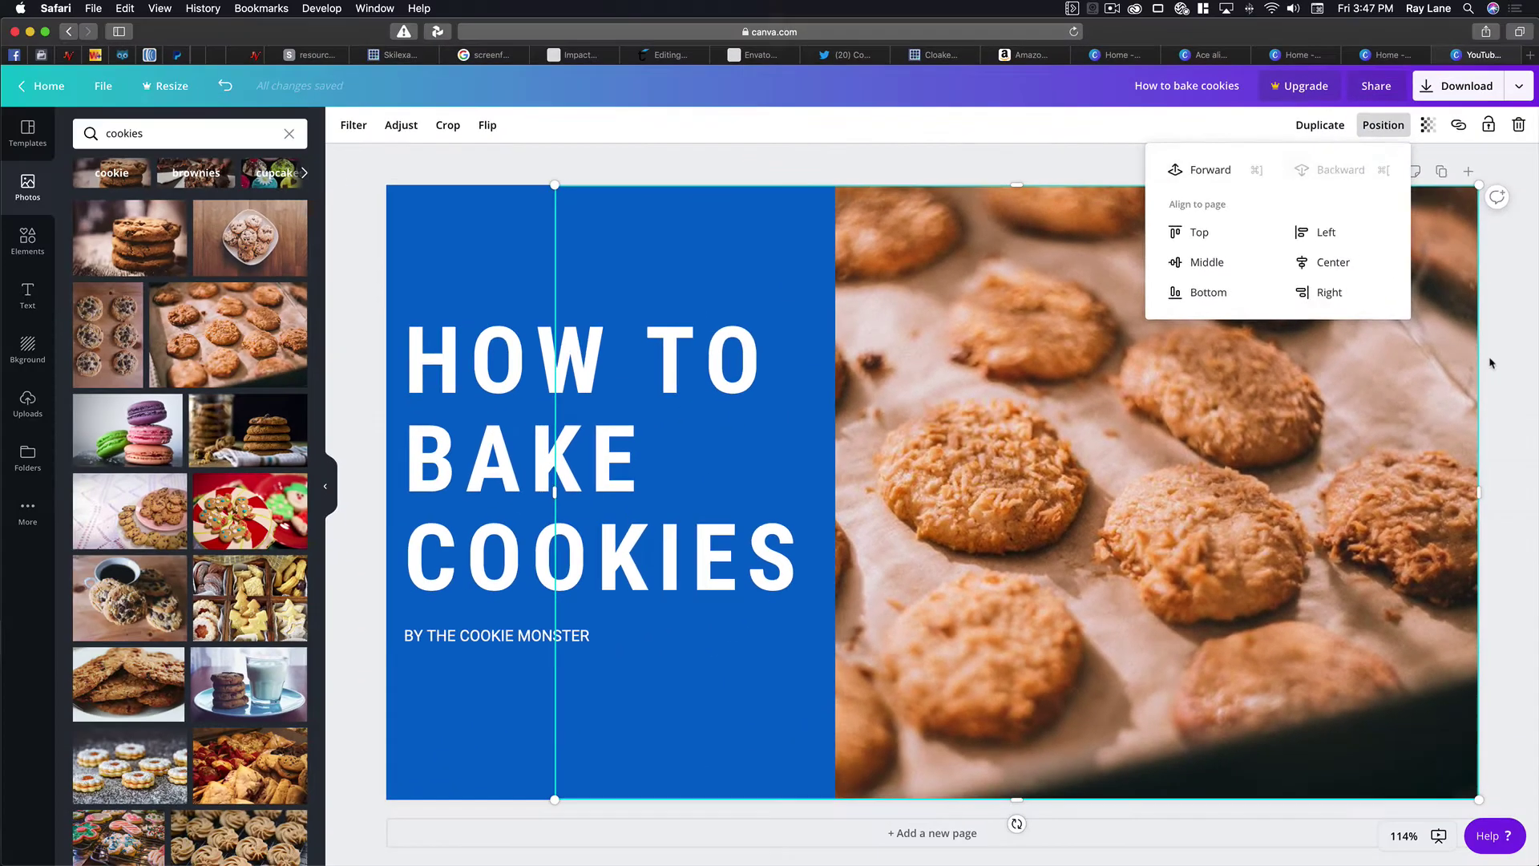
pyautogui.press('Escape')
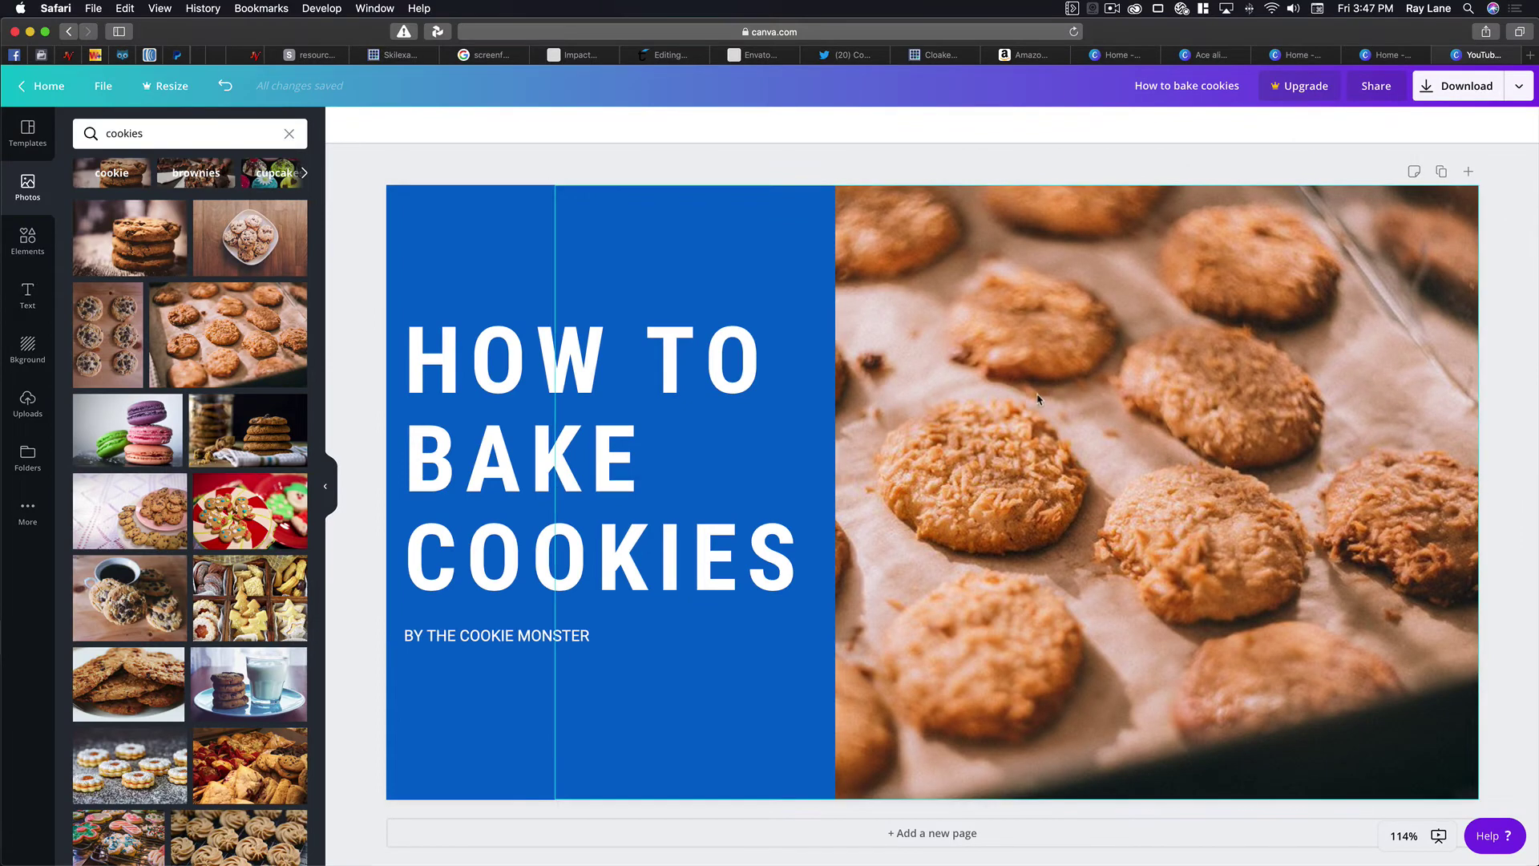
pyautogui.moveTo(1037, 398); pyautogui.dragTo(1199, 399)
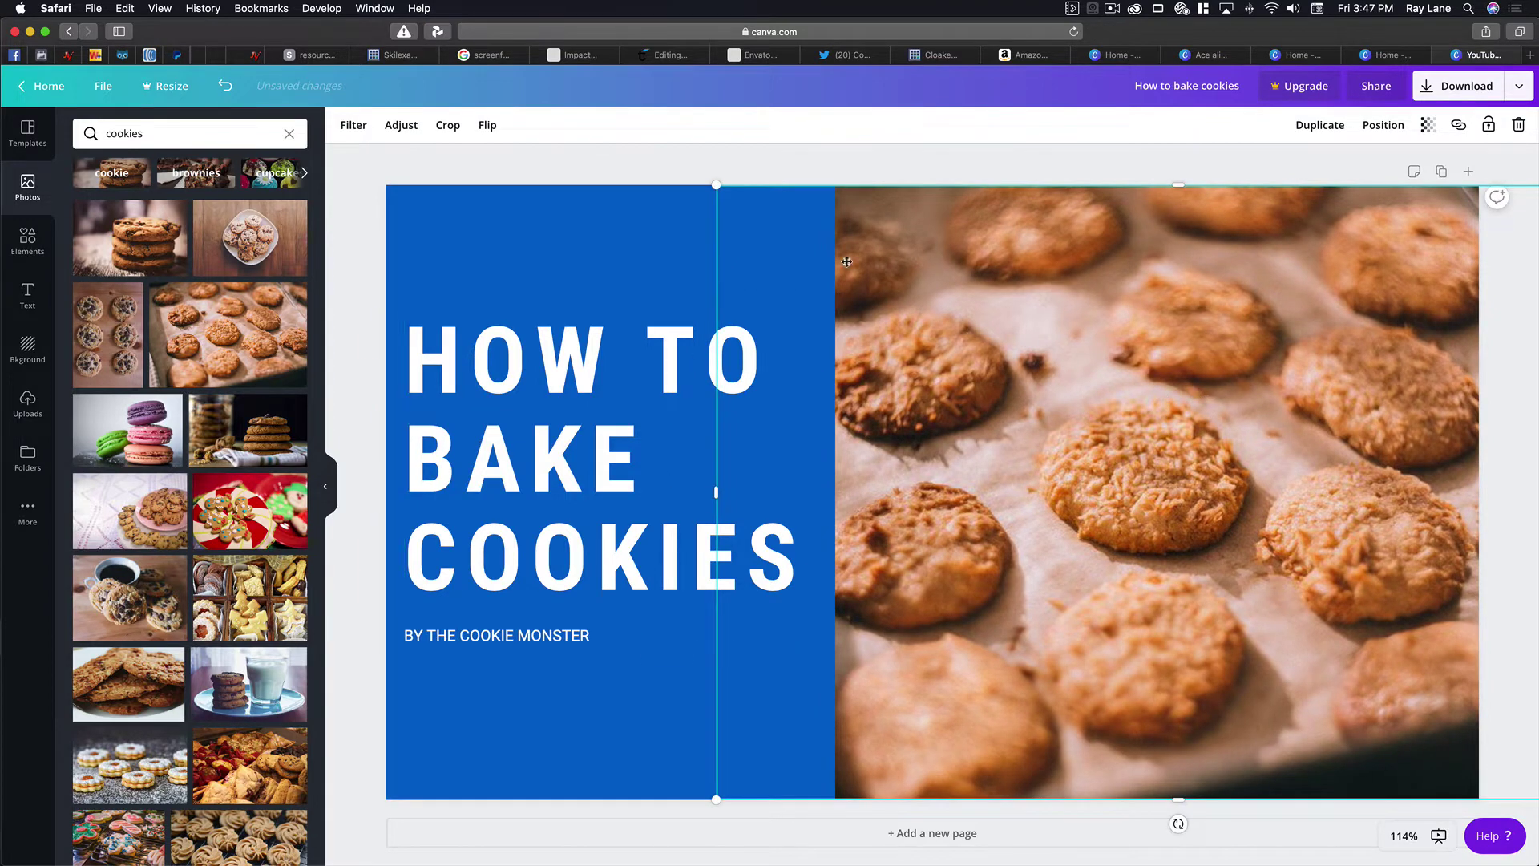
# Step: Try filters such as Summer, Selfie, Dalliance, Edge, The blues and Greyscale on the cookie photo, and reset the filter to None
pyautogui.click(354, 126)
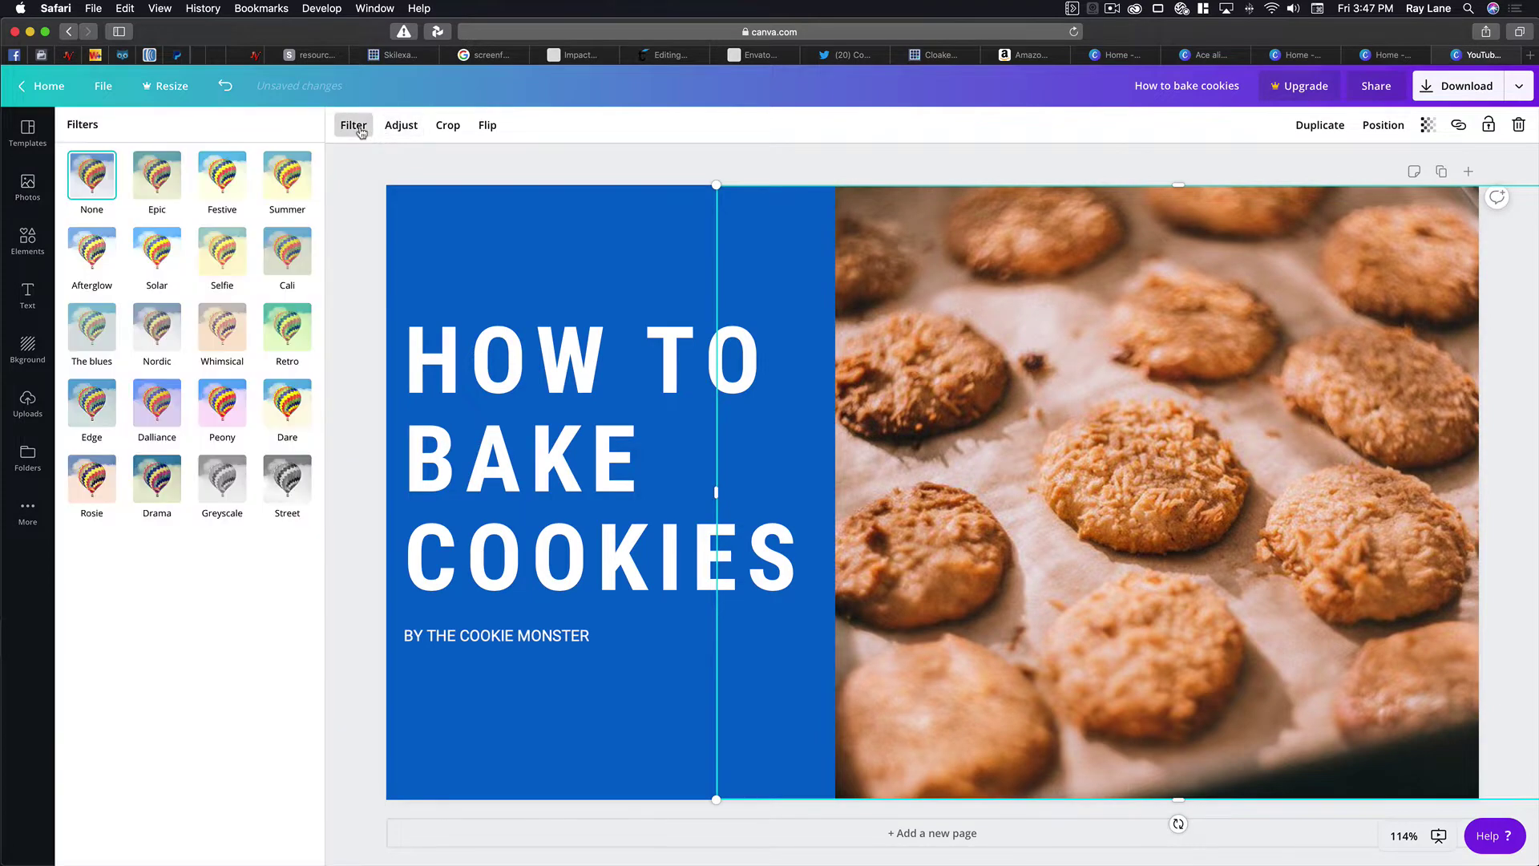
pyautogui.click(287, 184)
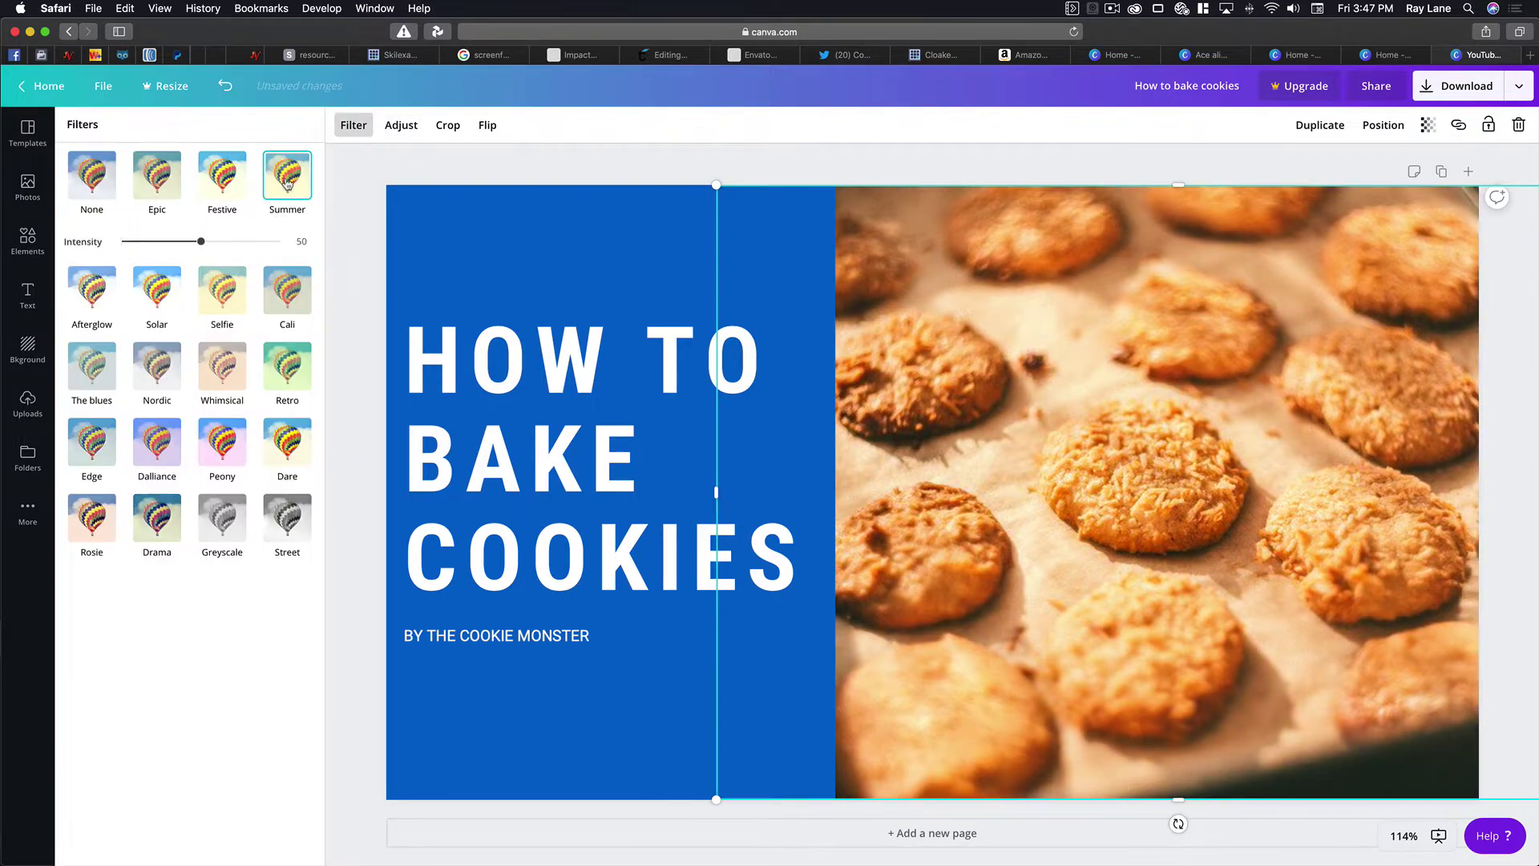
pyautogui.click(228, 295)
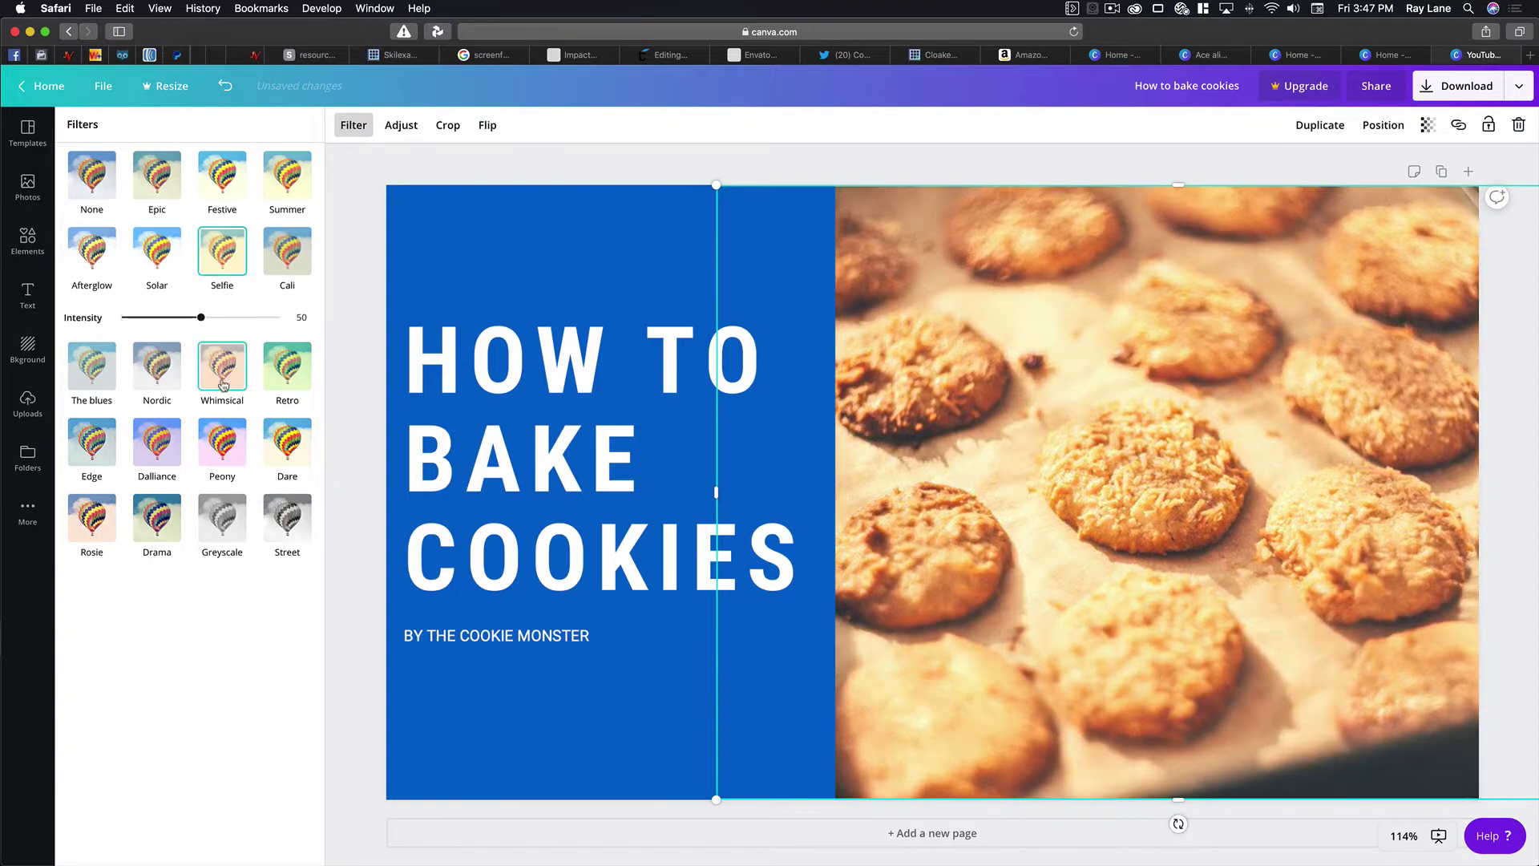
pyautogui.click(157, 442)
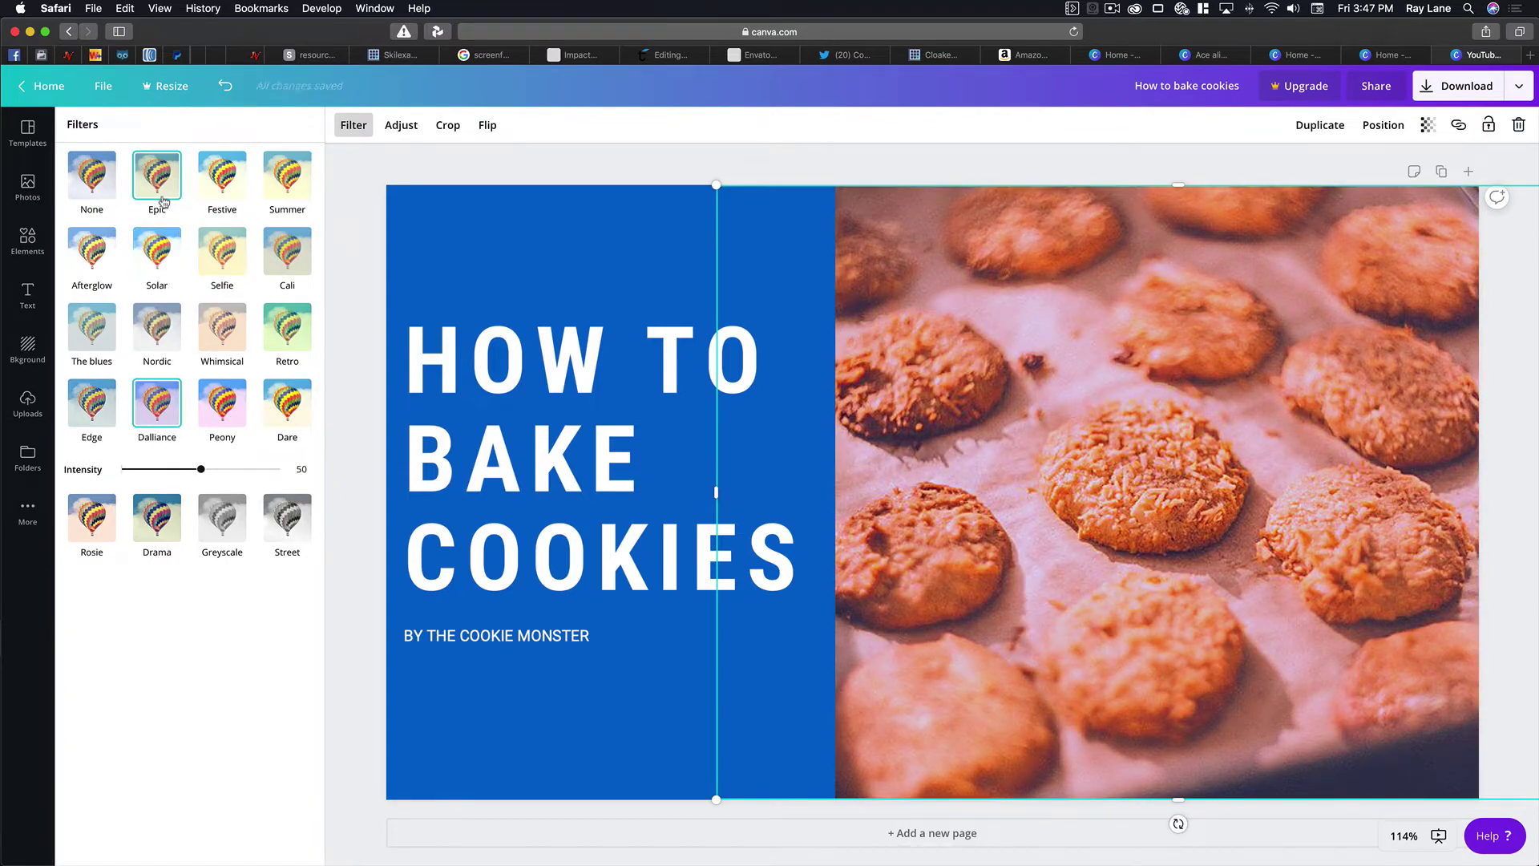
pyautogui.click(164, 201)
pyautogui.click(85, 454)
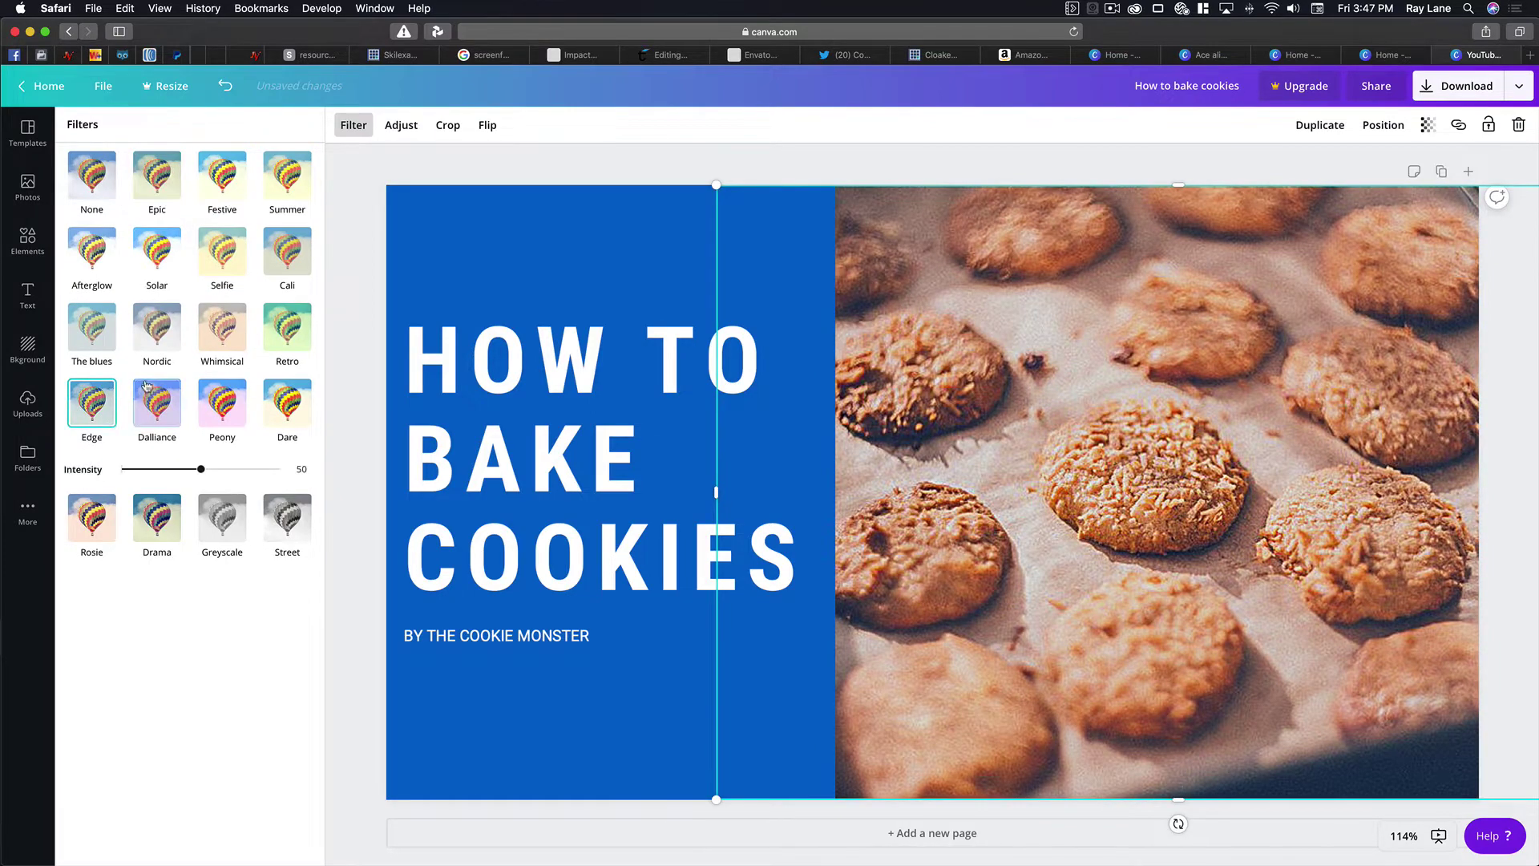
pyautogui.click(95, 340)
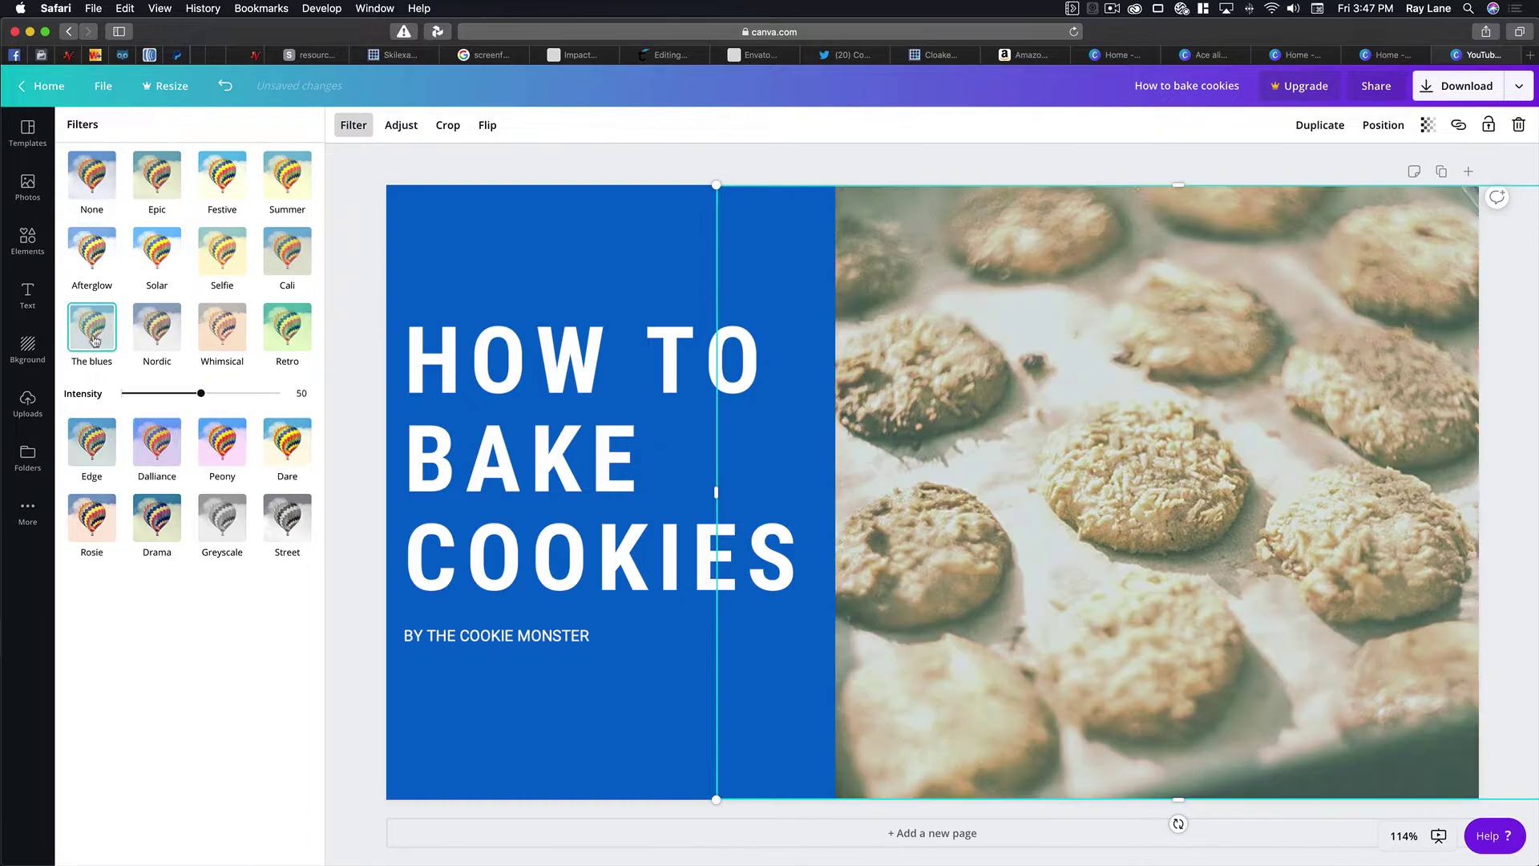
pyautogui.click(222, 516)
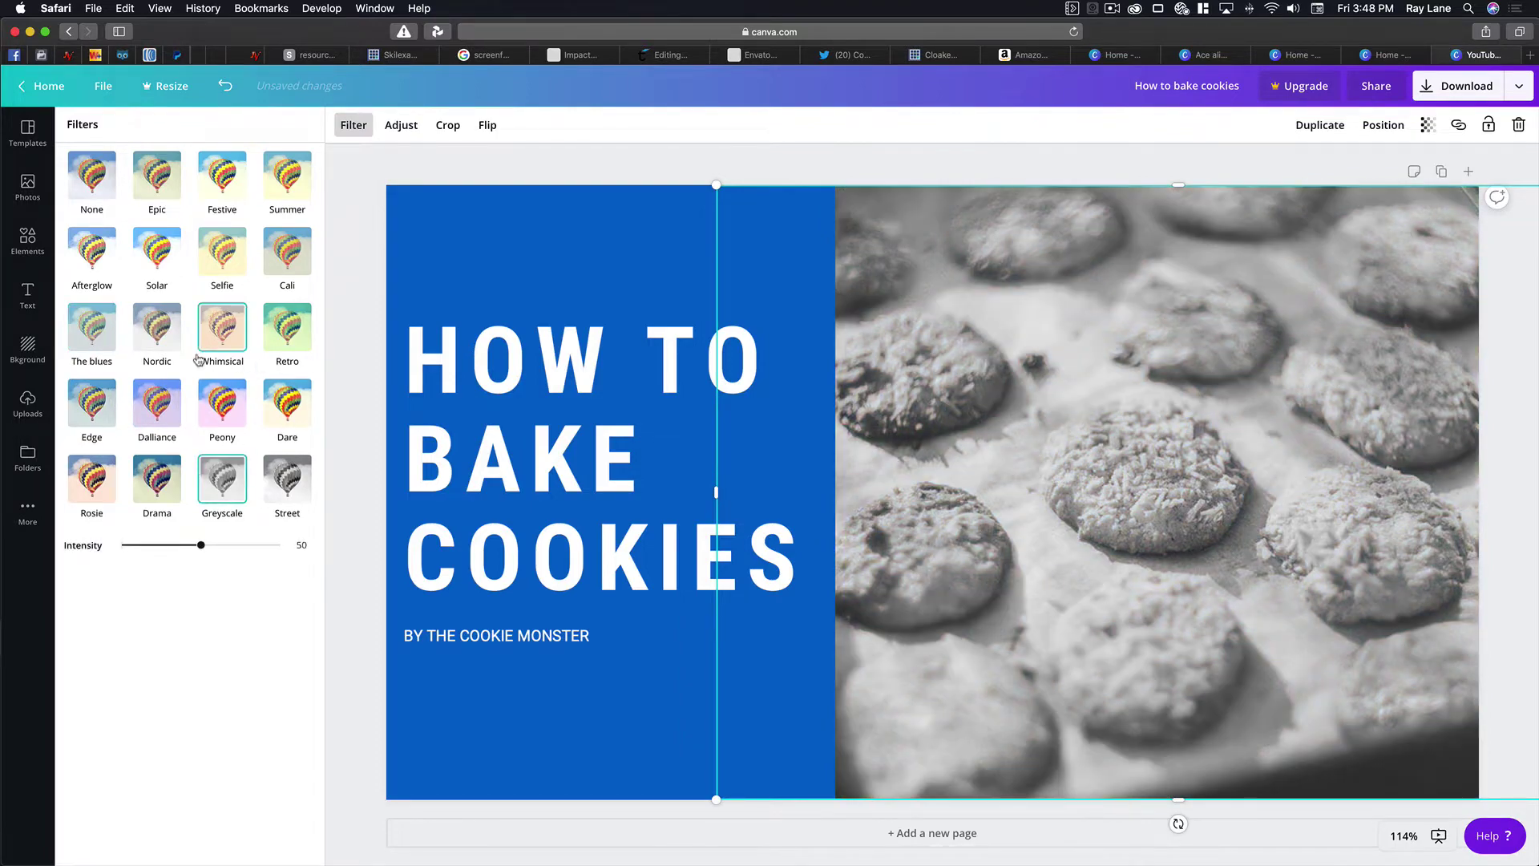
pyautogui.click(157, 243)
pyautogui.click(96, 188)
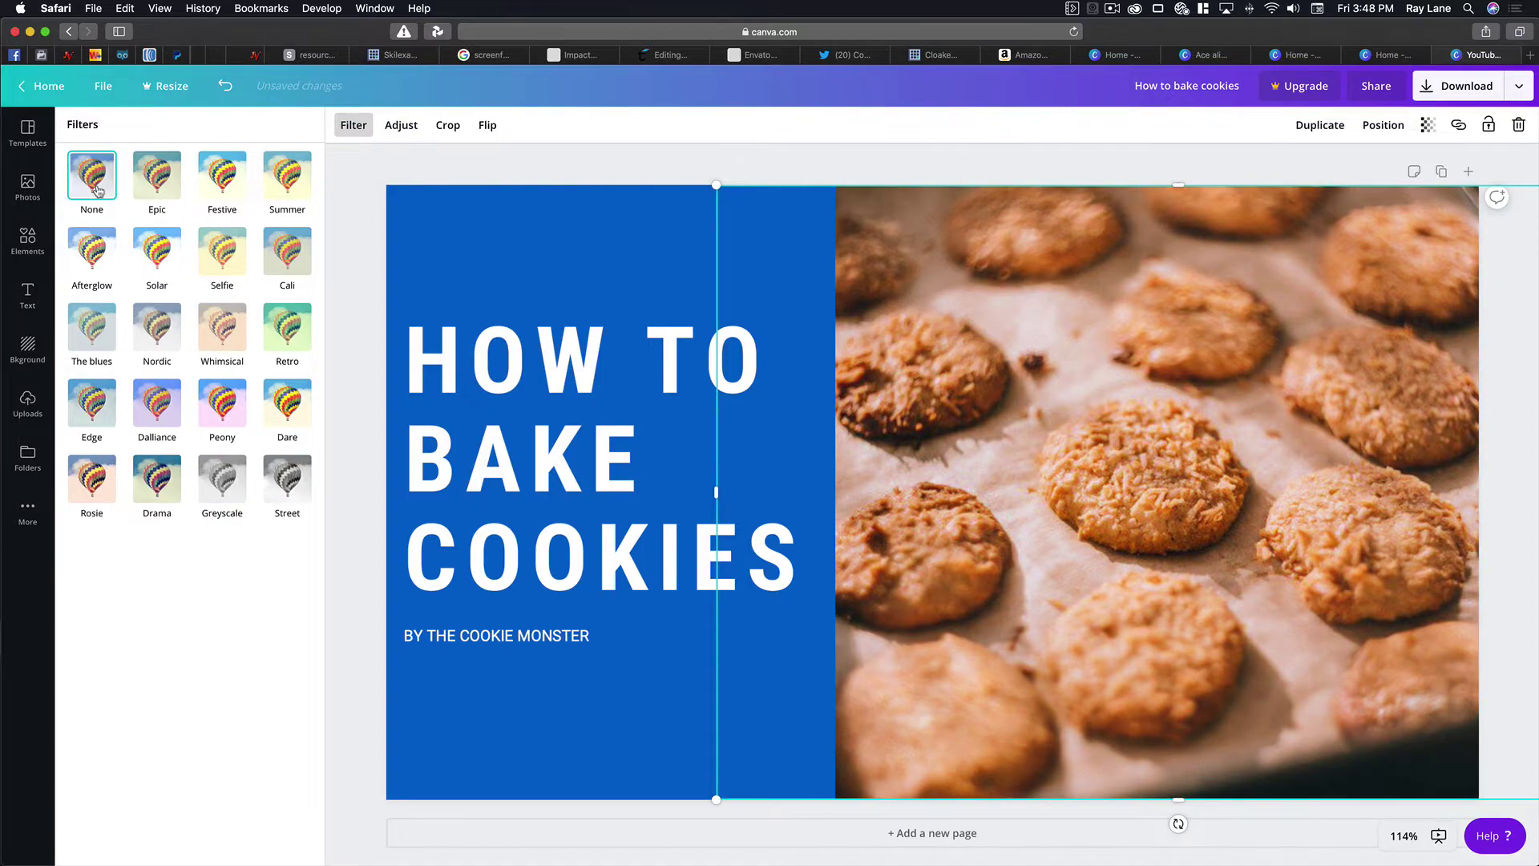
# Step: Adjust the cookie photo to Brightness 5, Contrast 13, X-Process 7 and Vignette 100
pyautogui.click(401, 125)
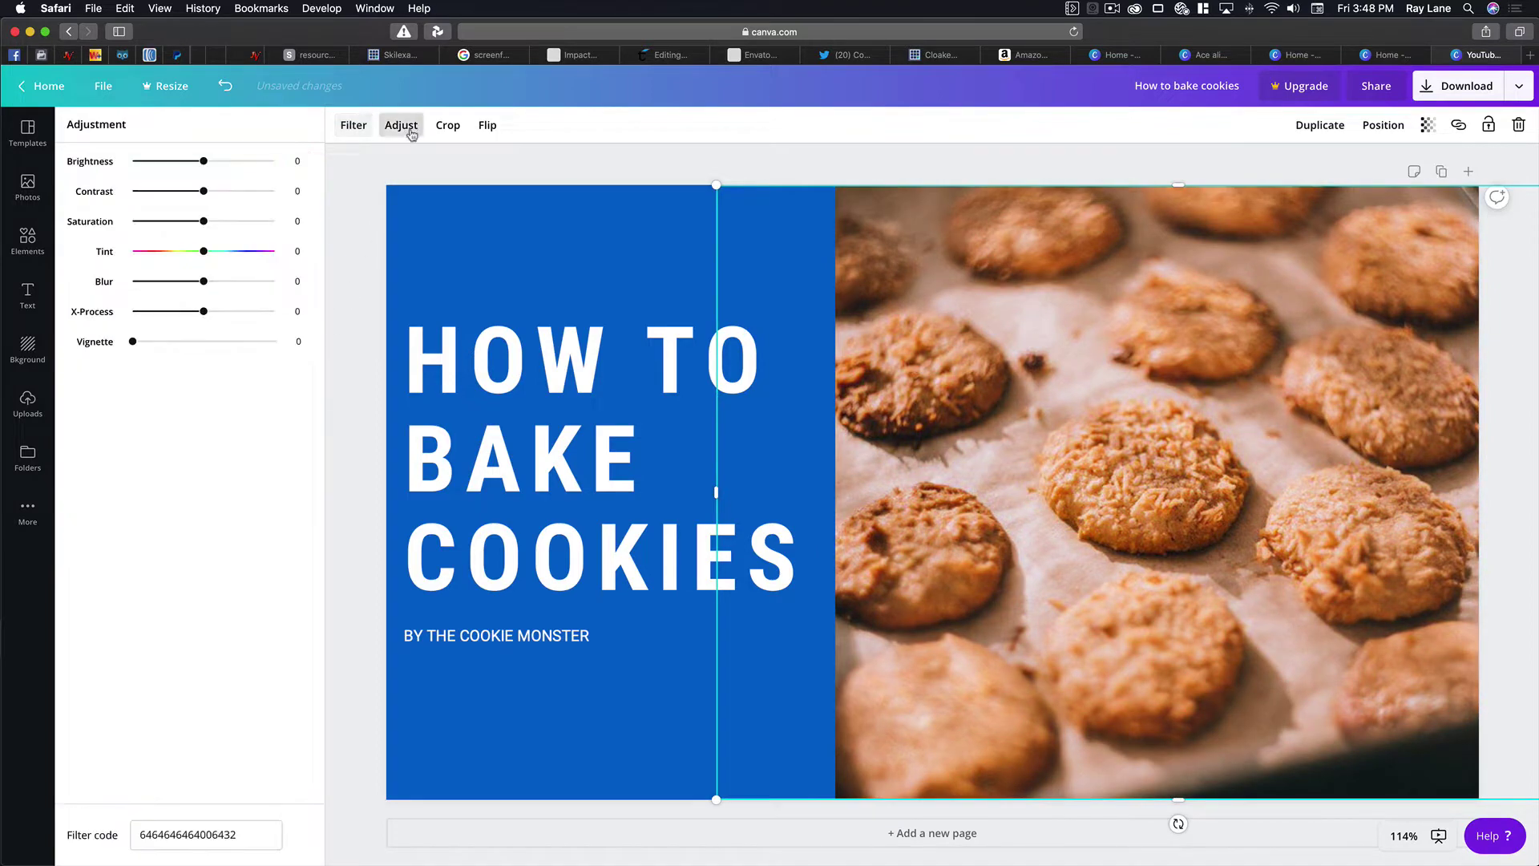
pyautogui.moveTo(205, 161); pyautogui.dragTo(203, 293)
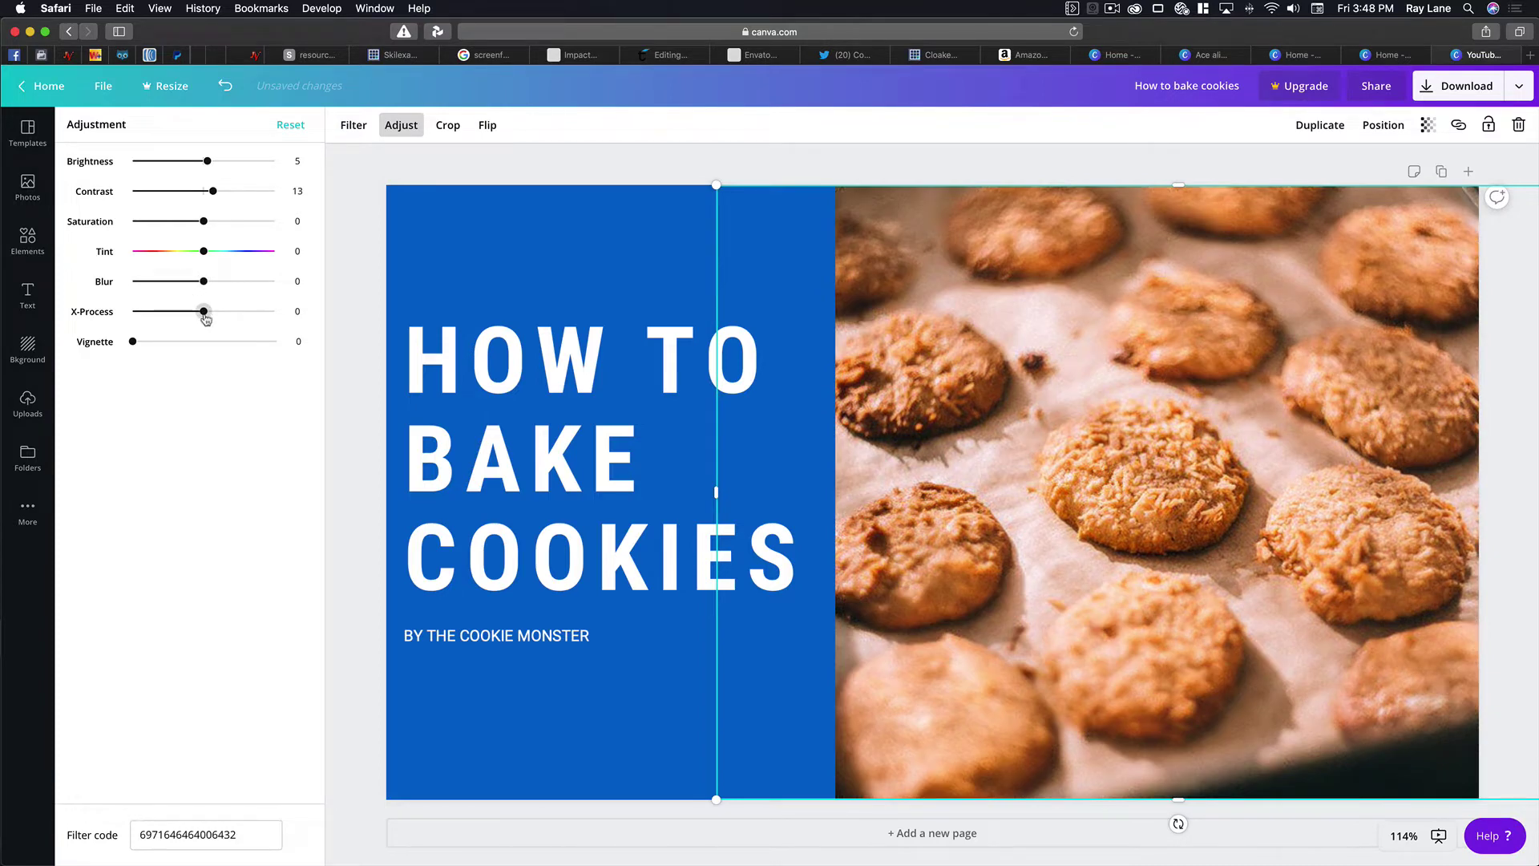
pyautogui.moveTo(206, 318); pyautogui.dragTo(279, 364)
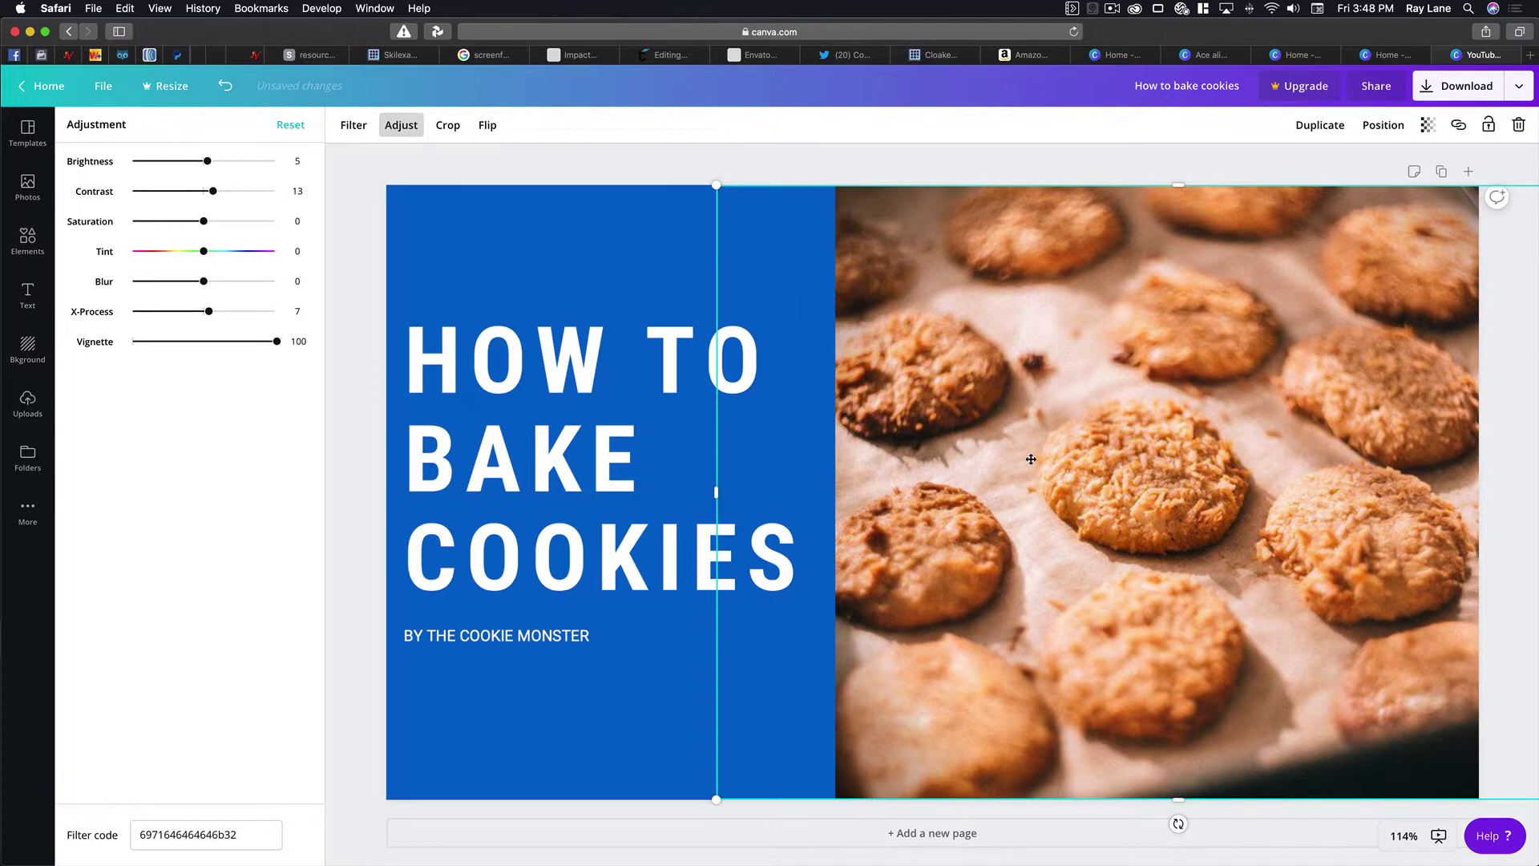
# Step: Try a lower vignette on the cookie photo, undo it, and reposition the photo so it fills the area beside the blue panel
pyautogui.moveTo(1032, 459); pyautogui.dragTo(1126, 454)
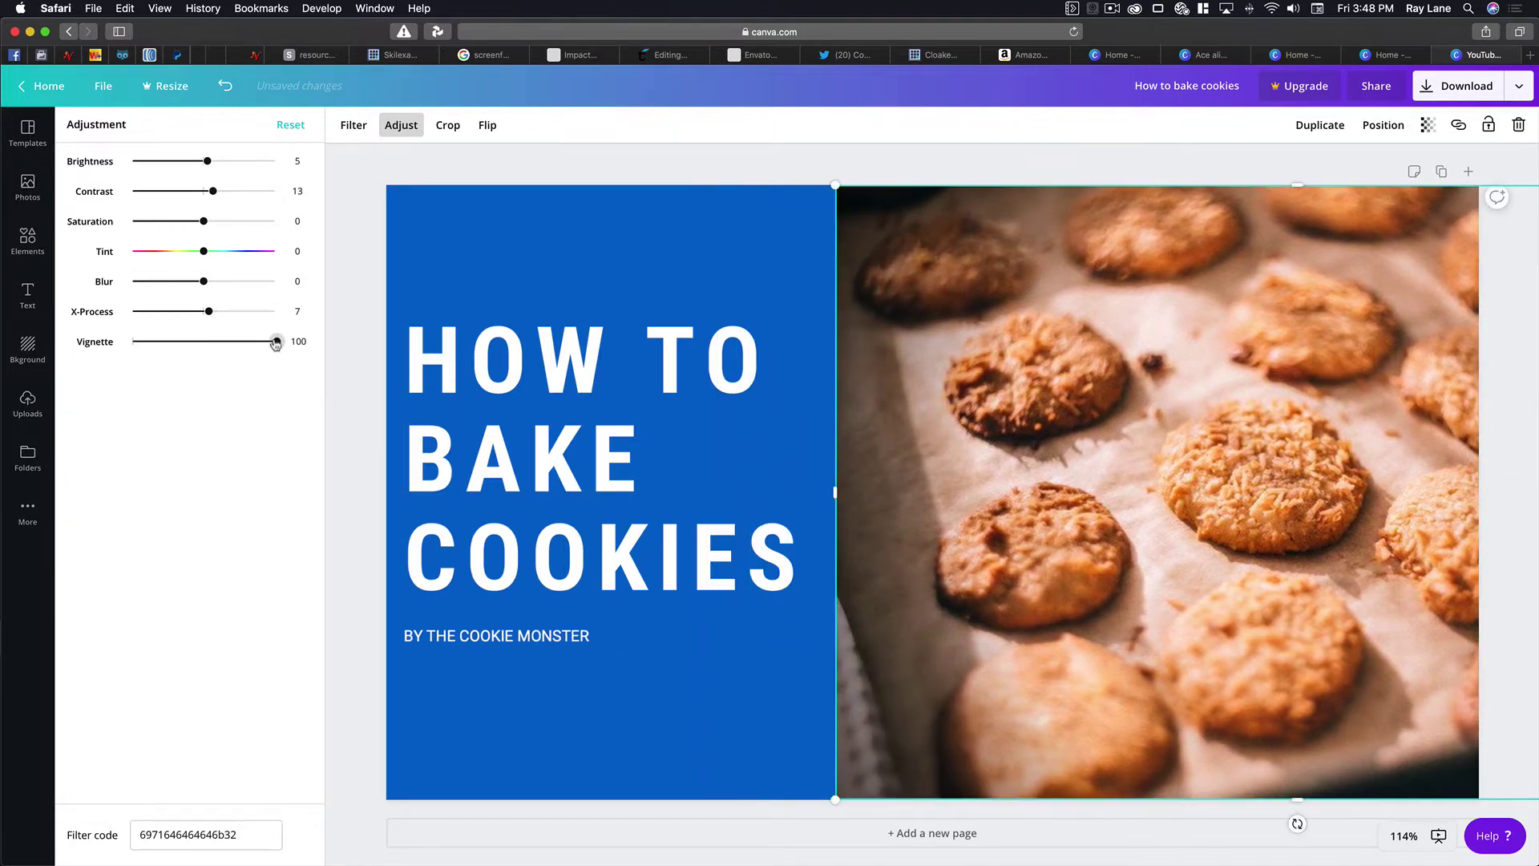
pyautogui.moveTo(275, 344); pyautogui.dragTo(201, 343)
pyautogui.press('super+z')
pyautogui.moveTo(1158, 431); pyautogui.dragTo(1006, 431)
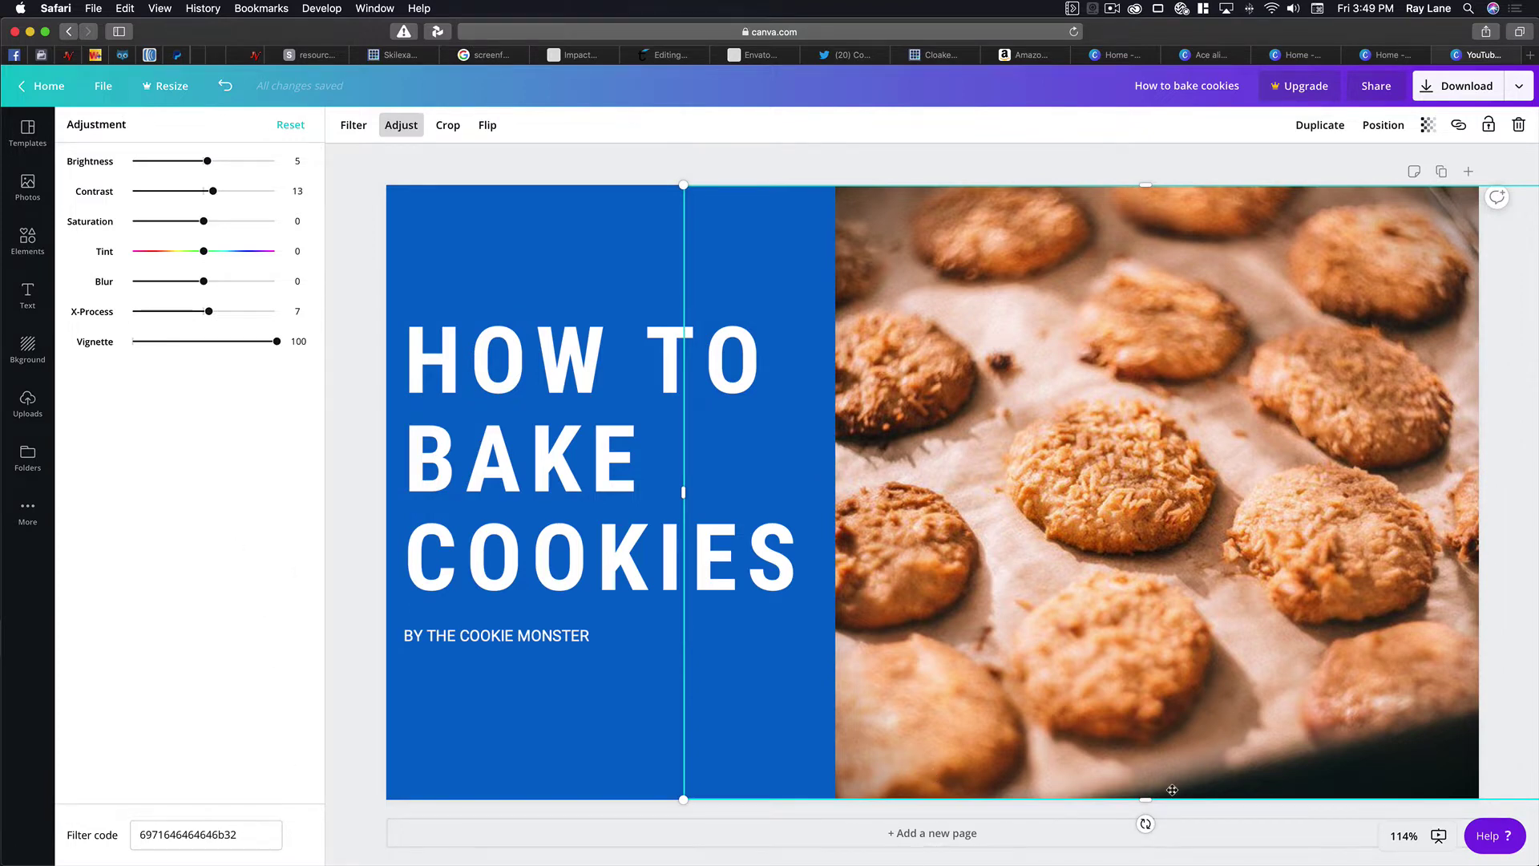
# Step: Check the design's sharing options without inviting anyone, and open its download options
pyautogui.scroll(-1, 1172, 789)
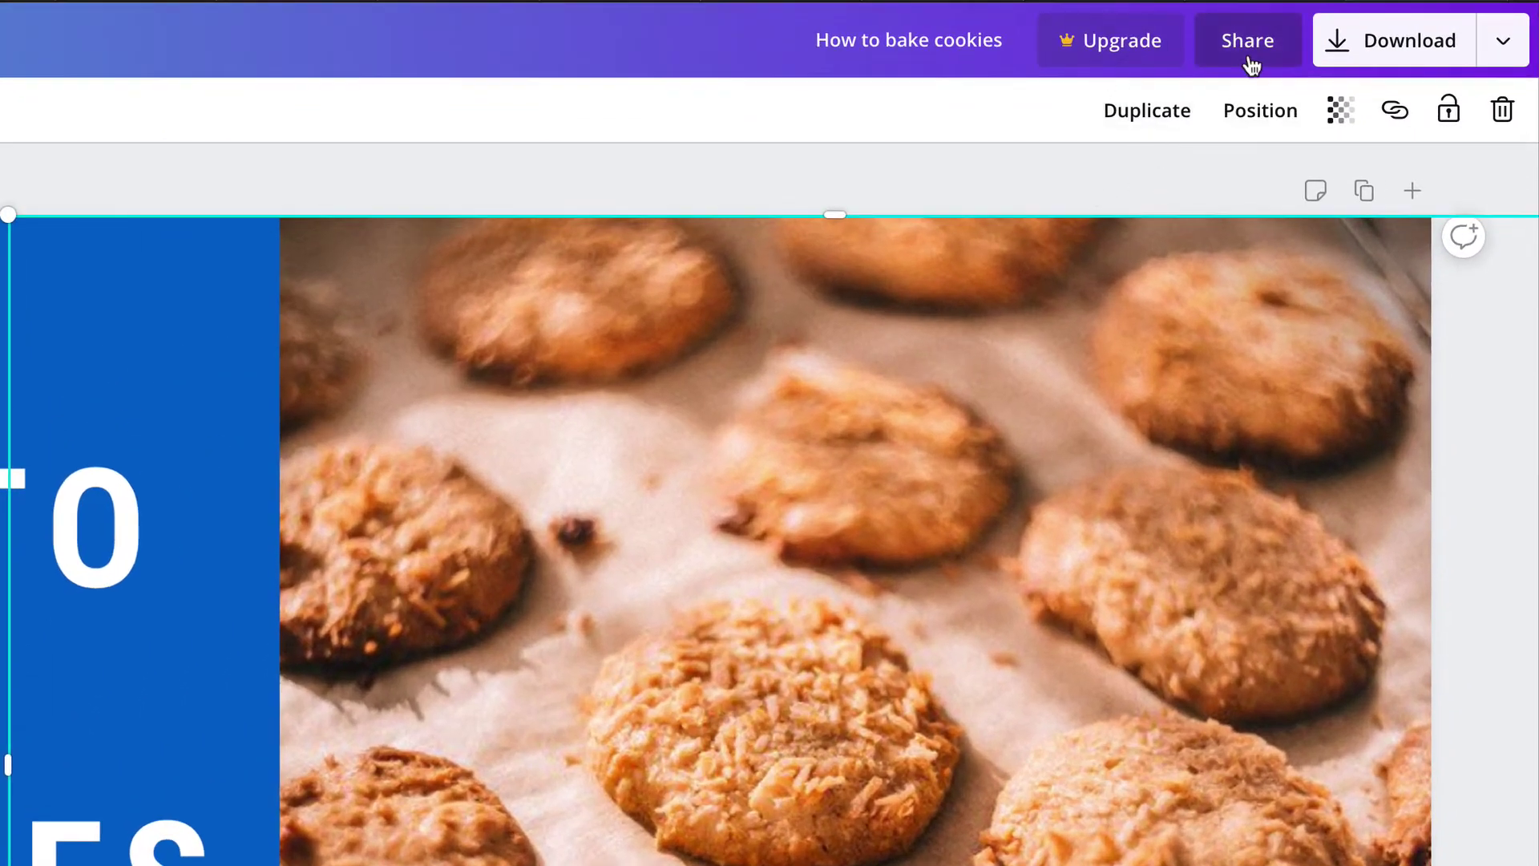
pyautogui.click(1250, 64)
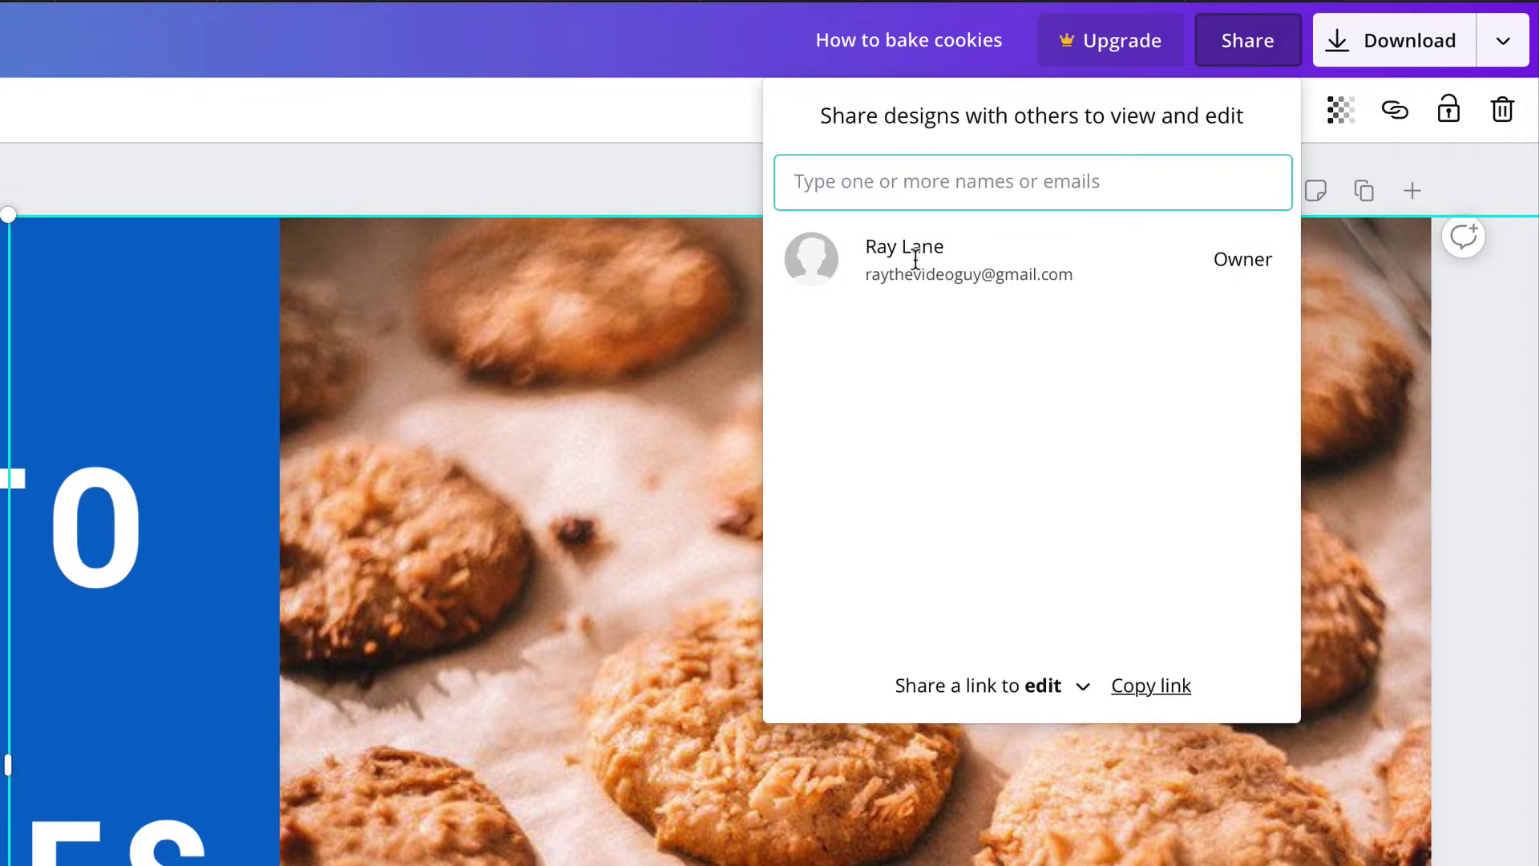
pyautogui.click(696, 170)
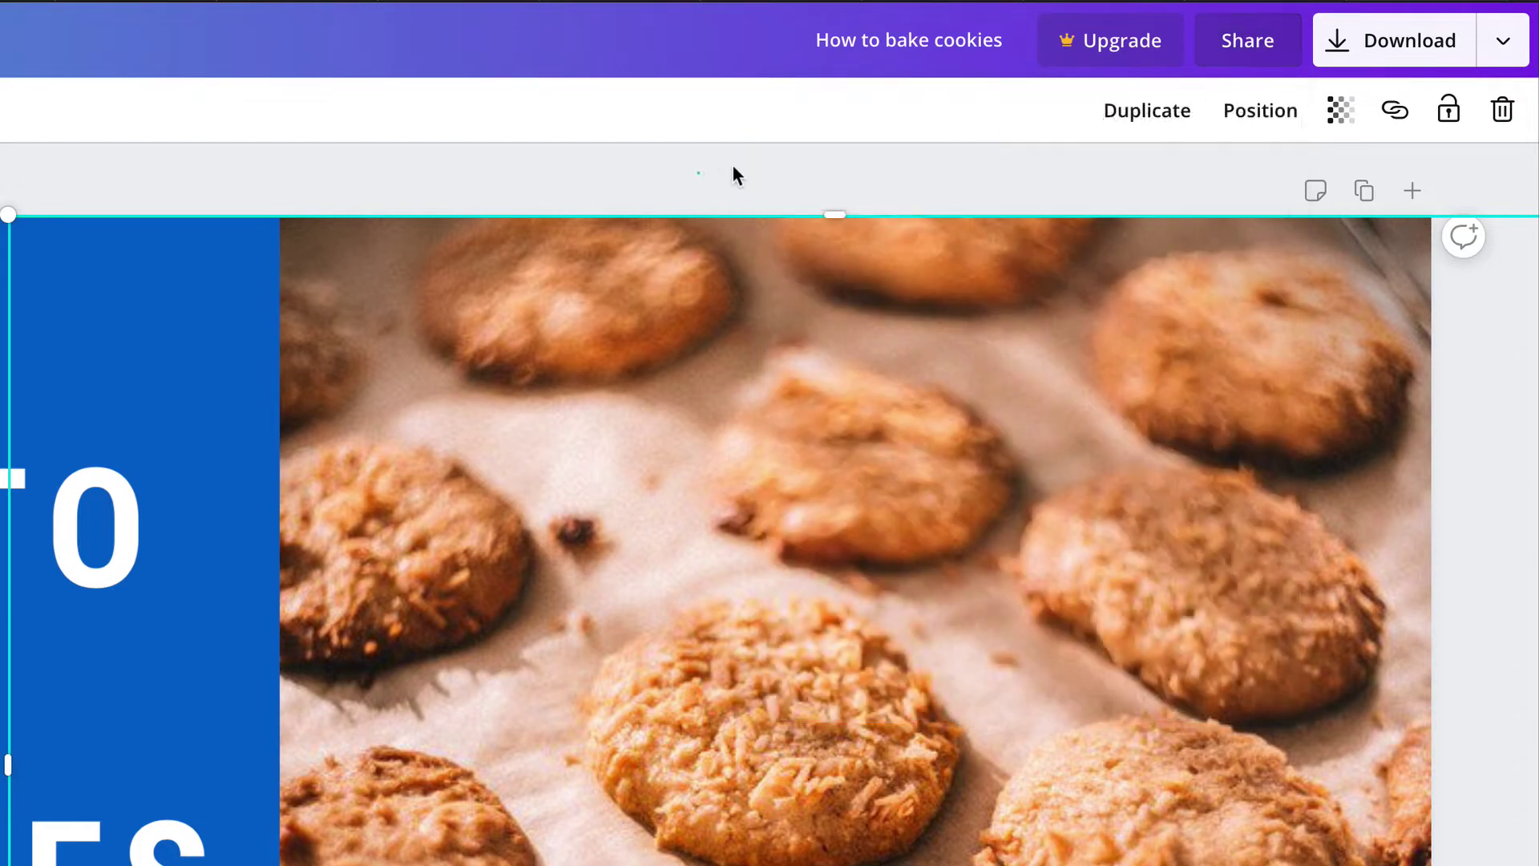
pyautogui.click(1439, 44)
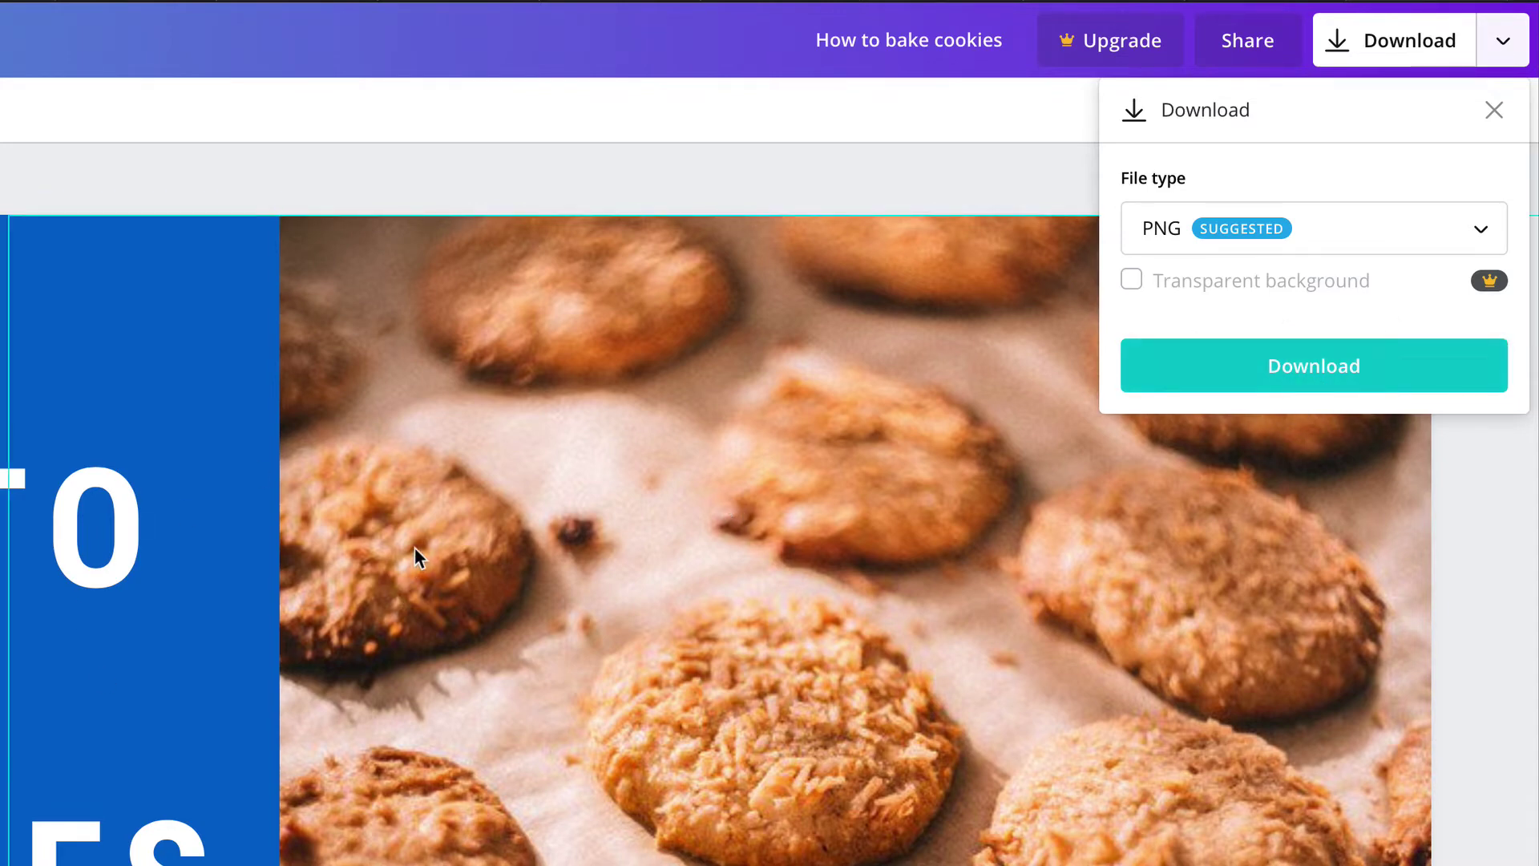
# Step: Download the design as a PNG, and view the Canva Pro free trial offer and its pricing before dismissing it
pyautogui.scroll(-1, 1095, 459)
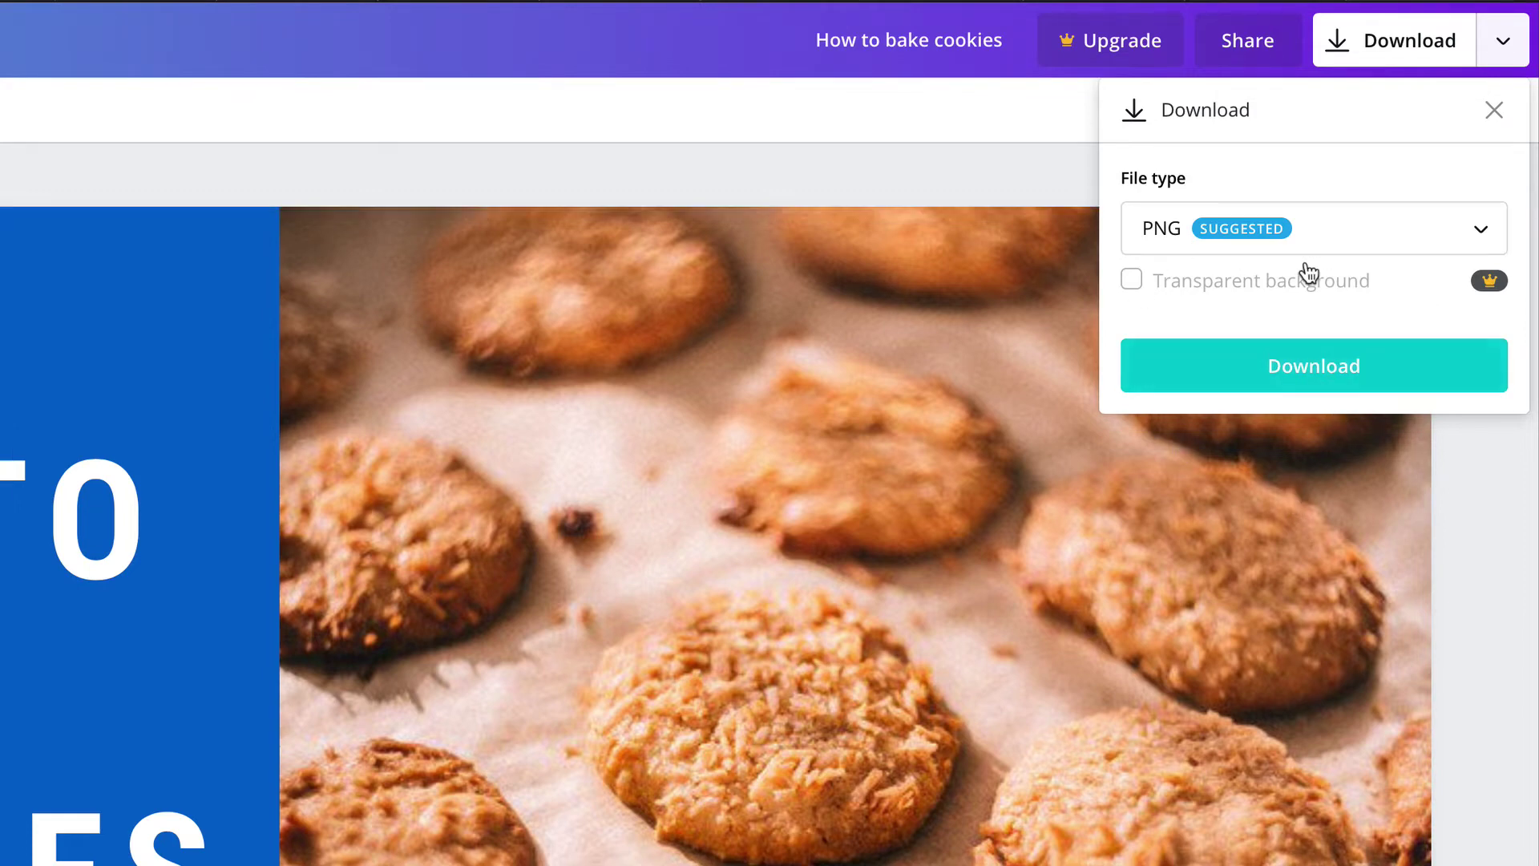
pyautogui.click(1263, 365)
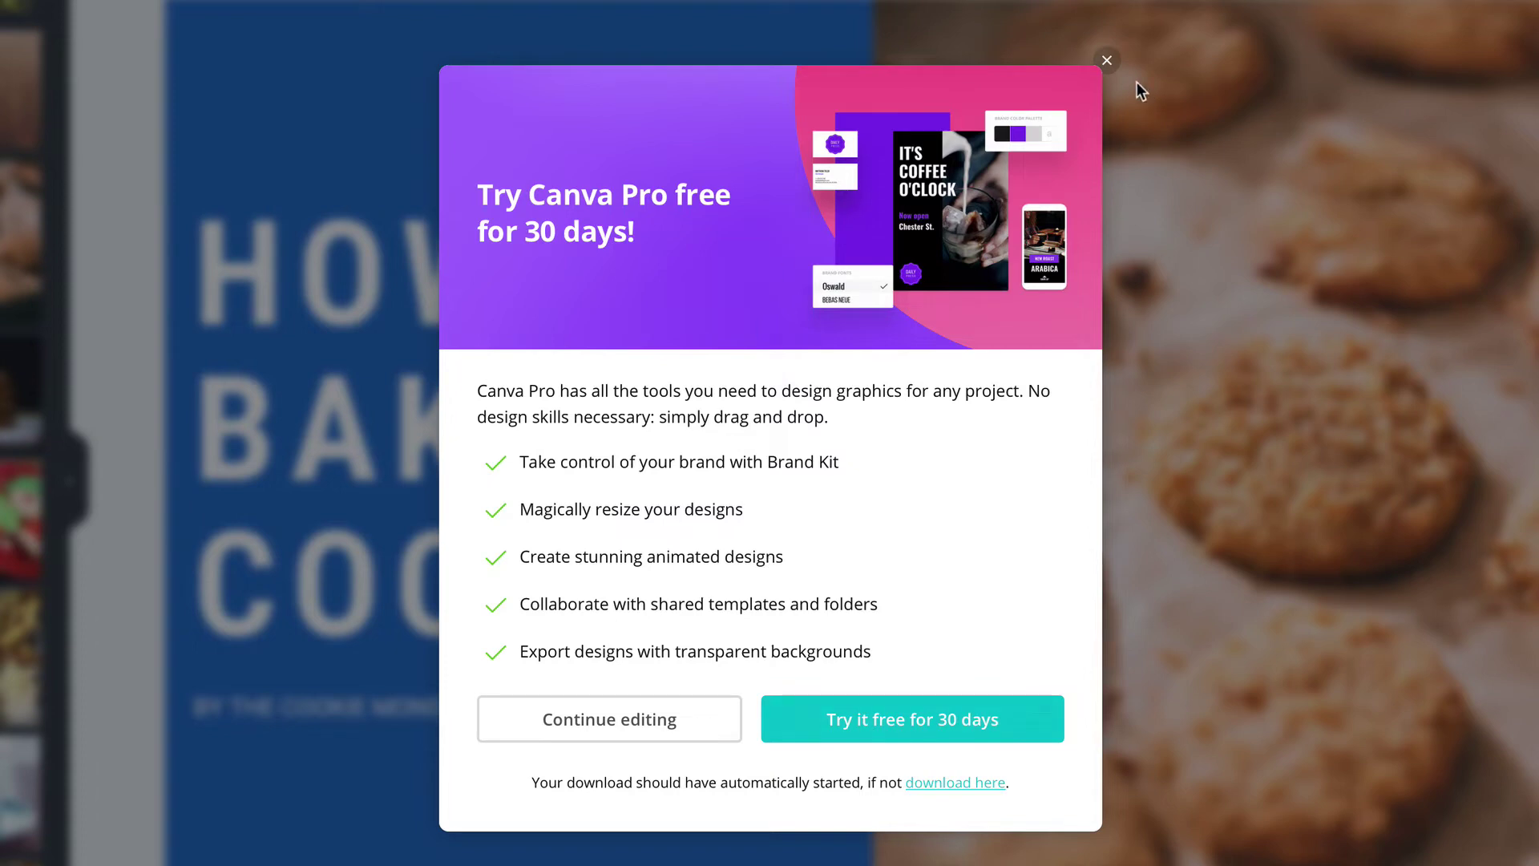
pyautogui.click(855, 730)
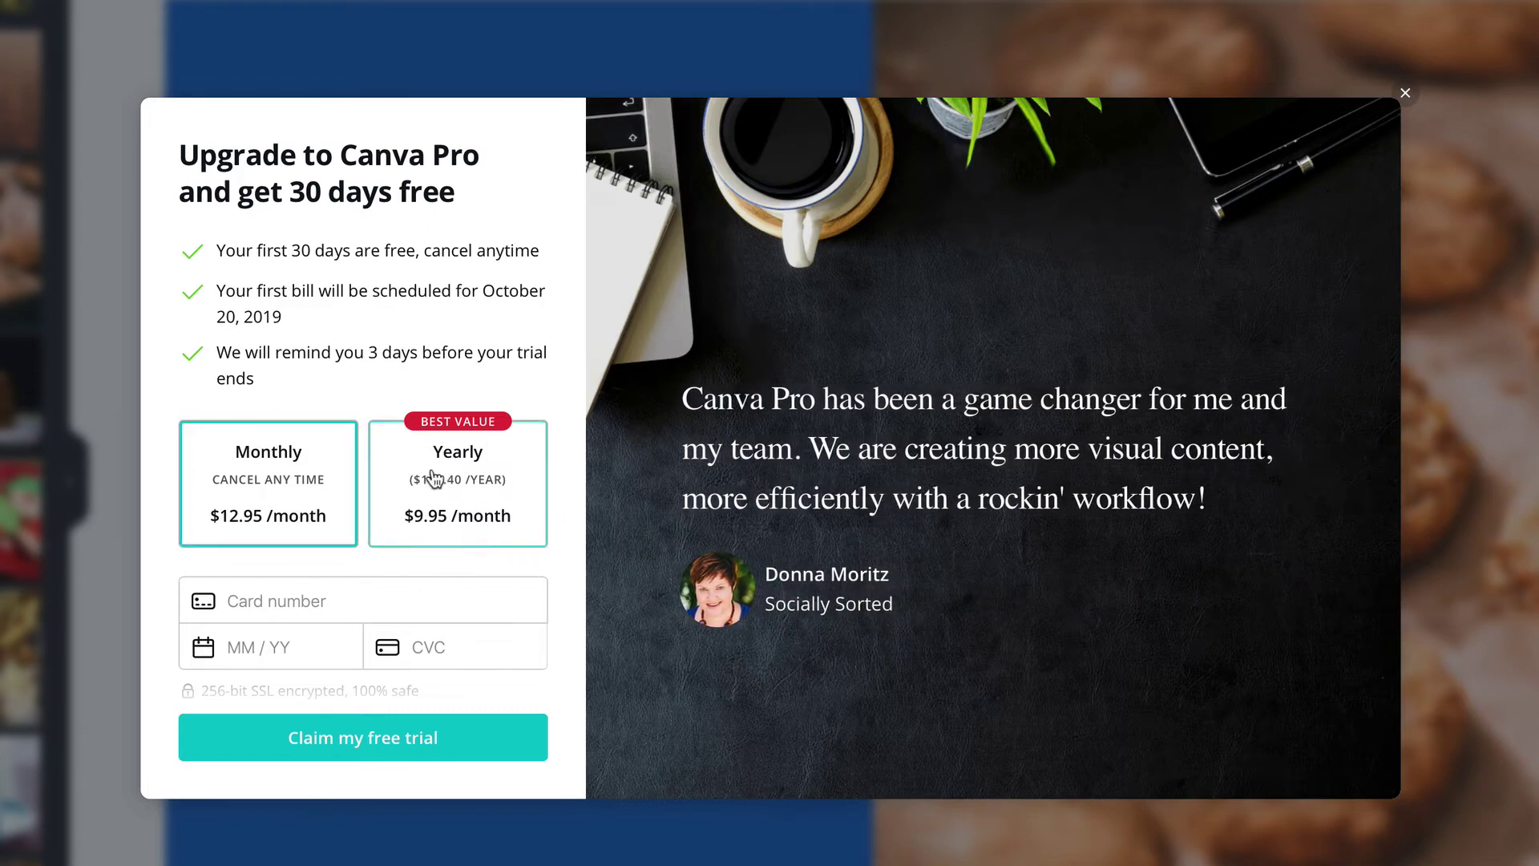
pyautogui.scroll(-2, 461, 489)
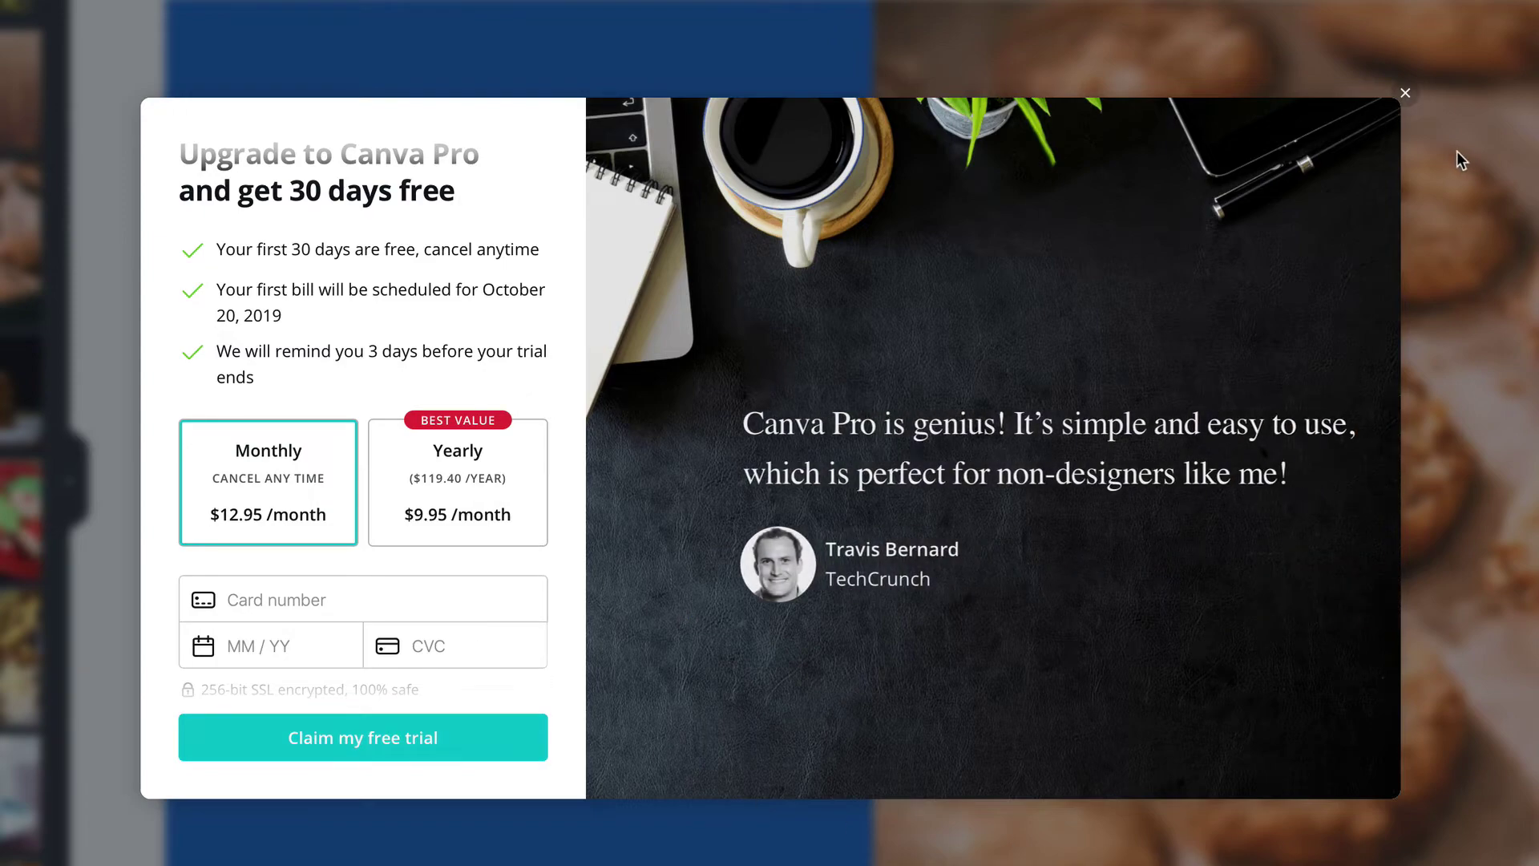
pyautogui.click(1405, 93)
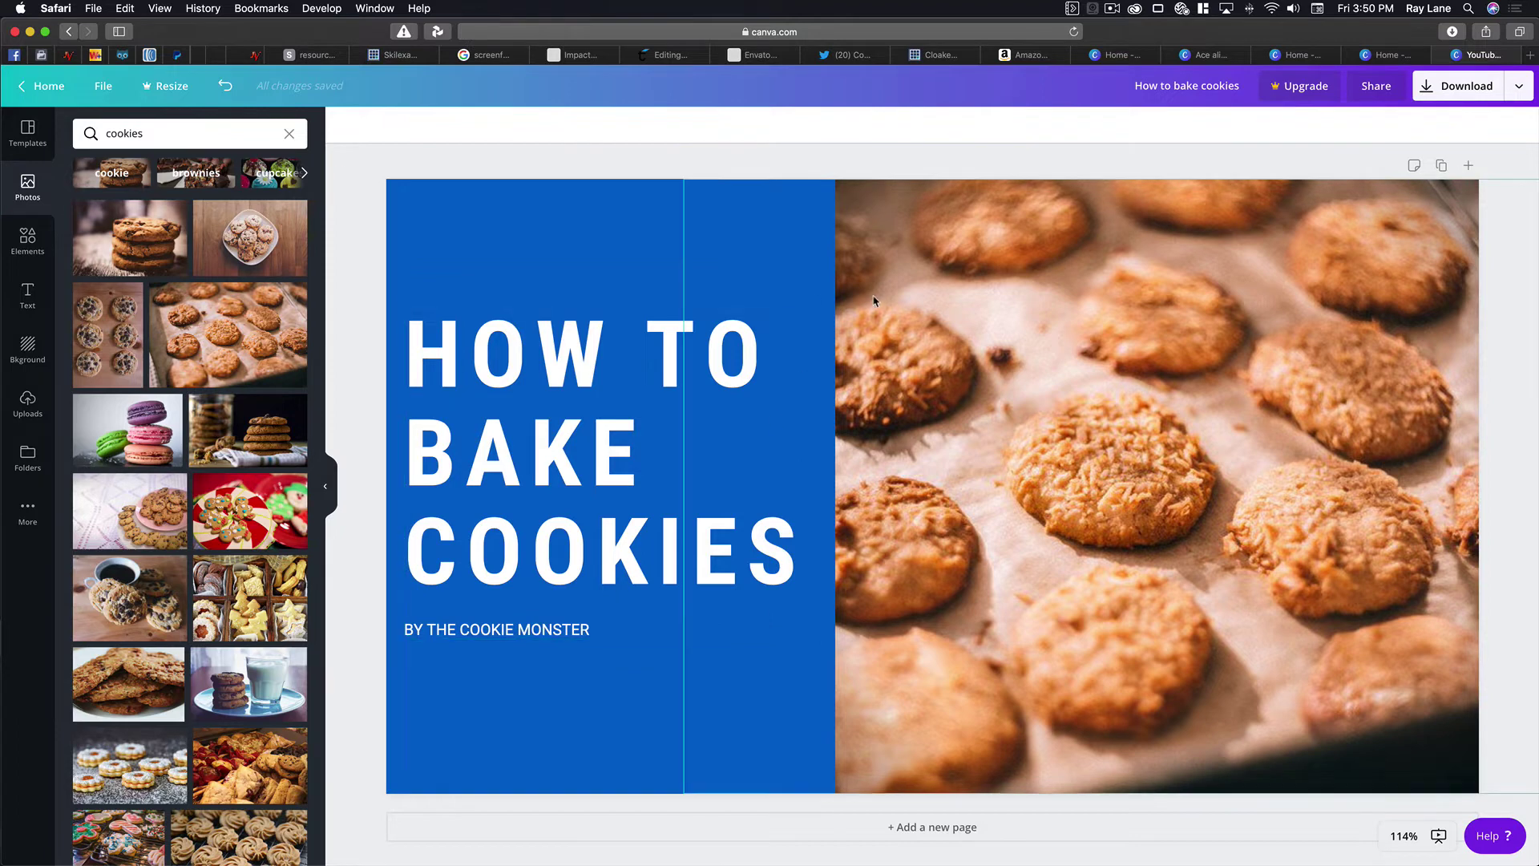
# Step: Replace the word COOKIES with BROWNIES in the thumbnail's headline so it reads HOW TO BAKE BROWNIES
pyautogui.click(653, 373)
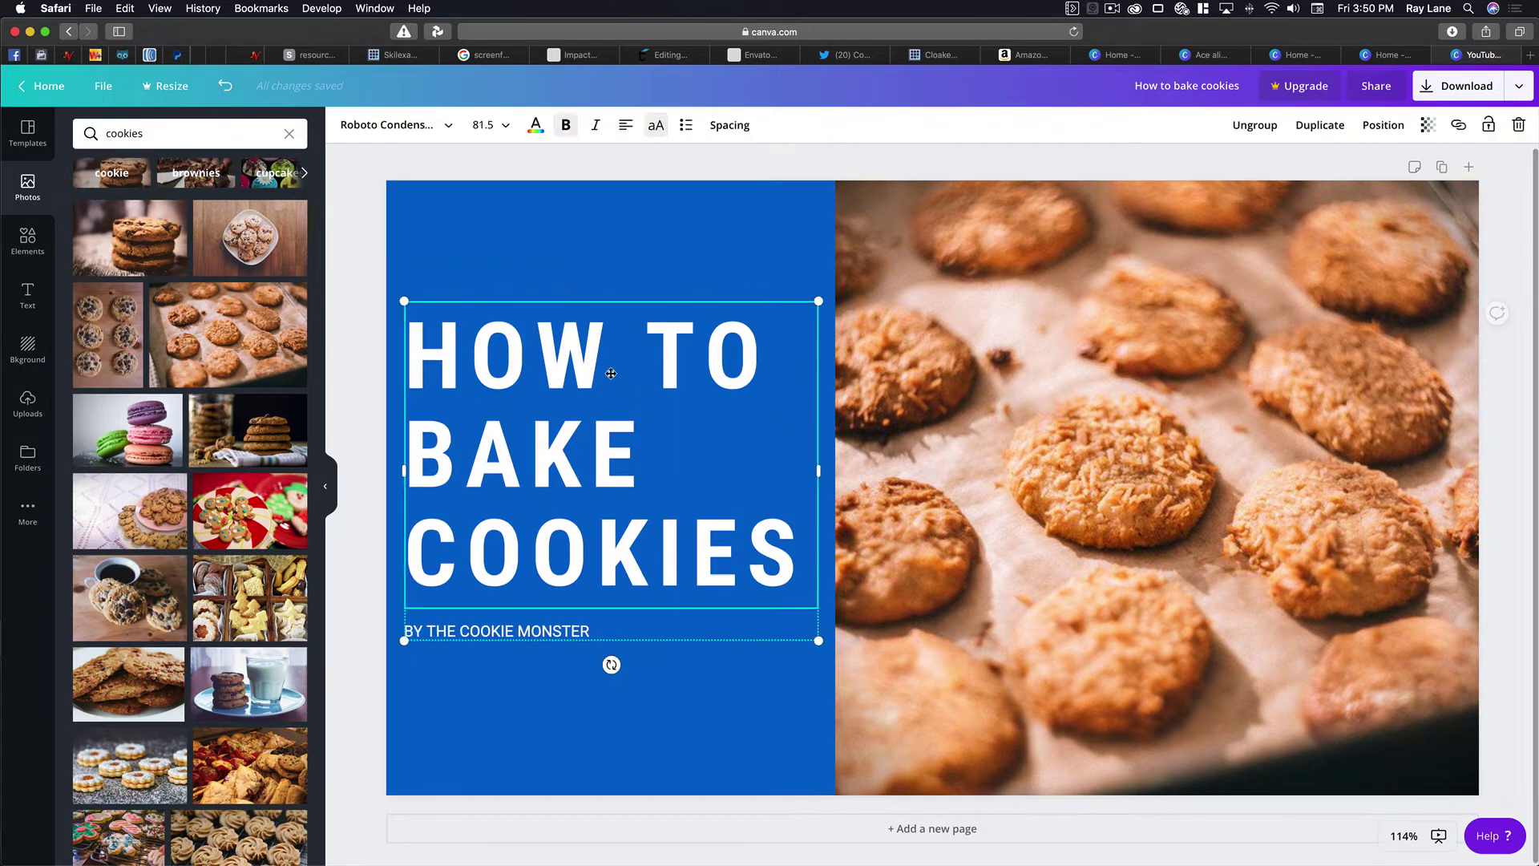
pyautogui.click(605, 503)
pyautogui.doubleClick(635, 574)
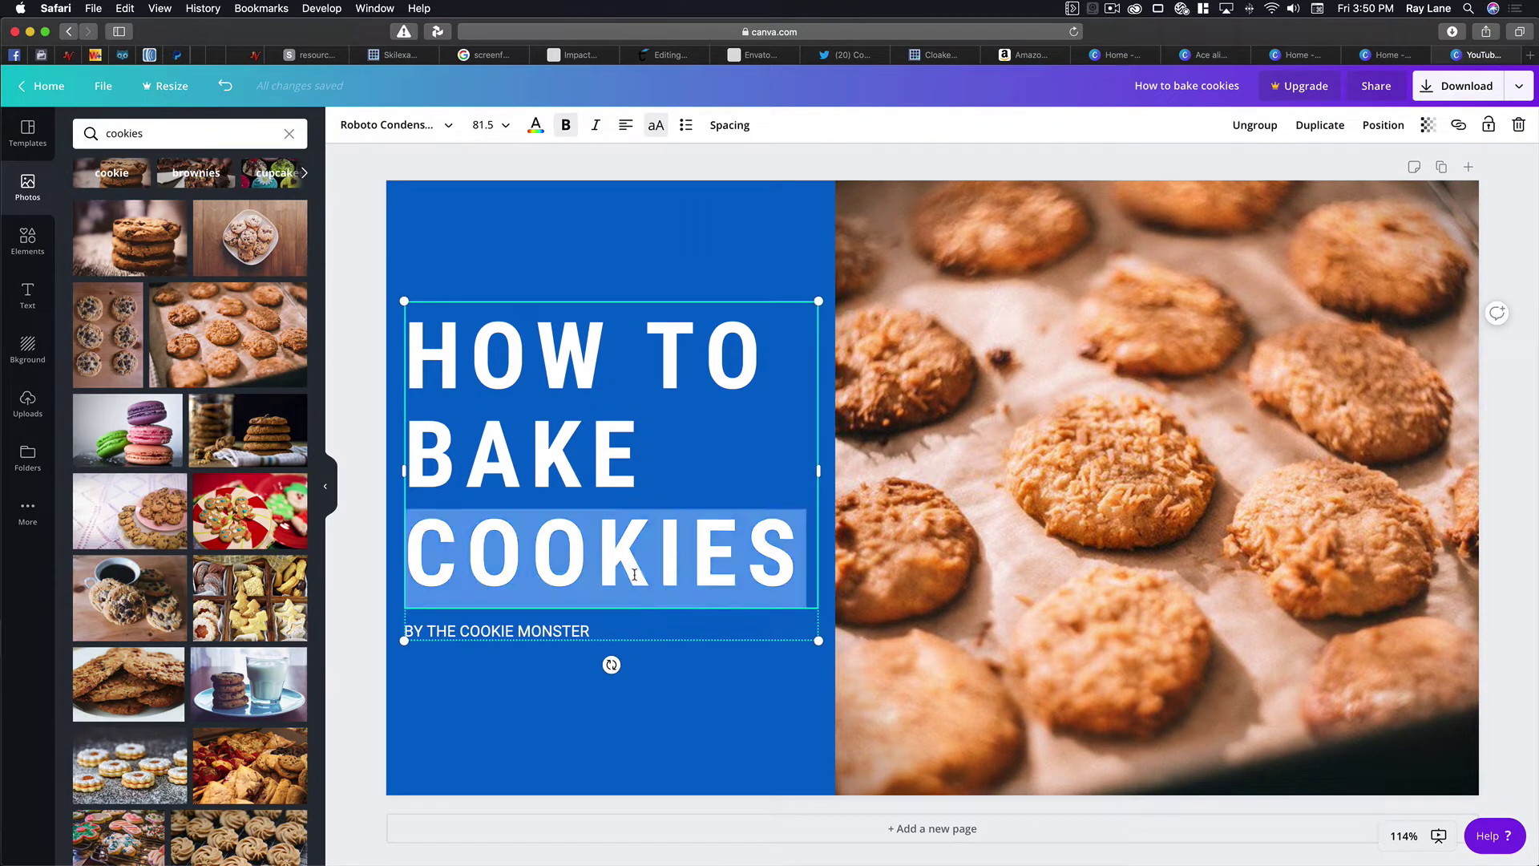
pyautogui.write('BR')
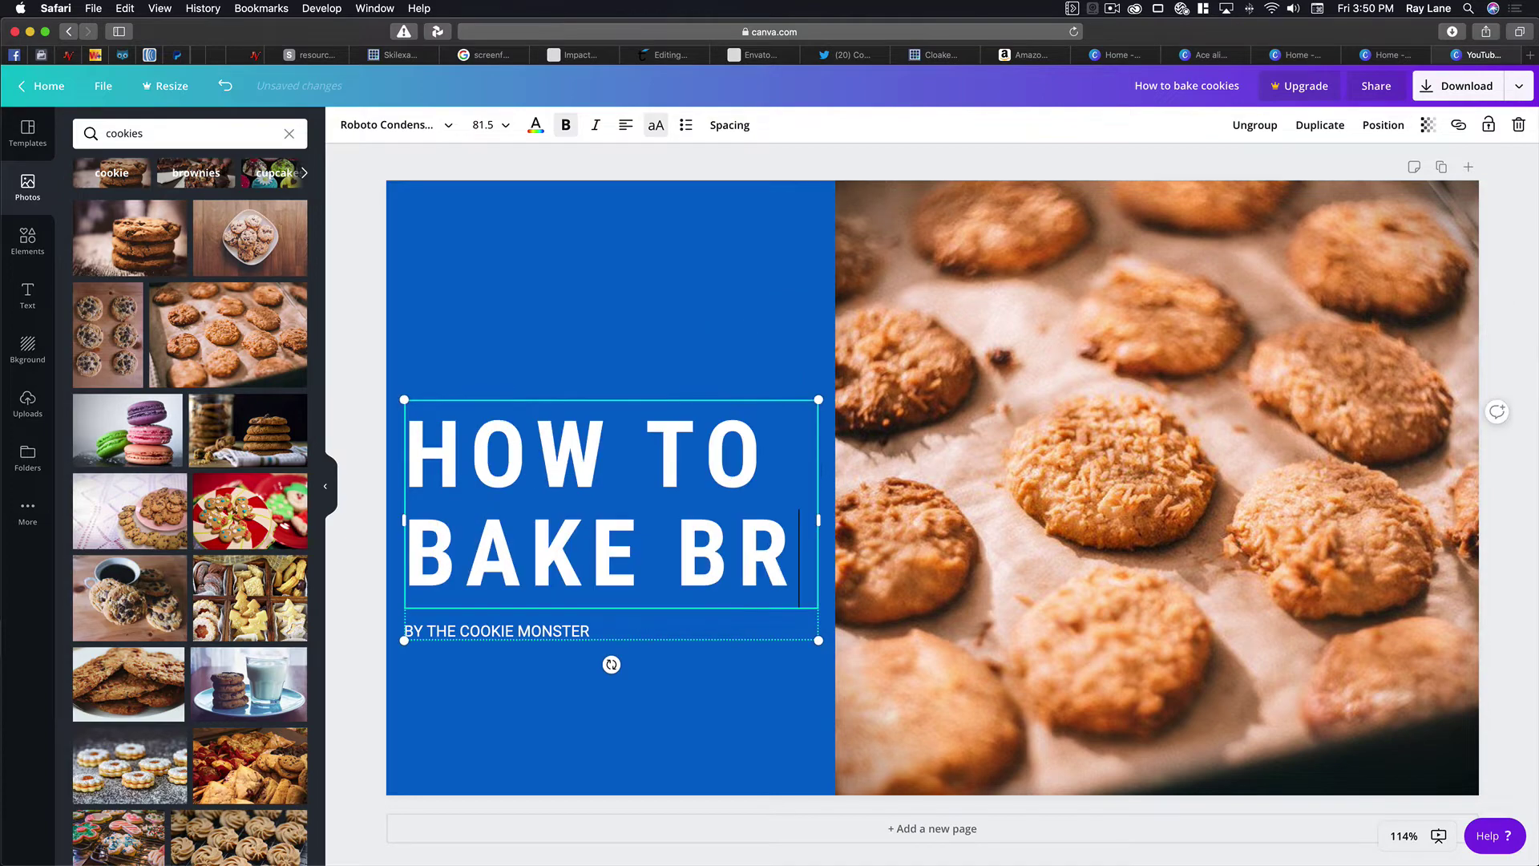
pyautogui.write('OWNIES')
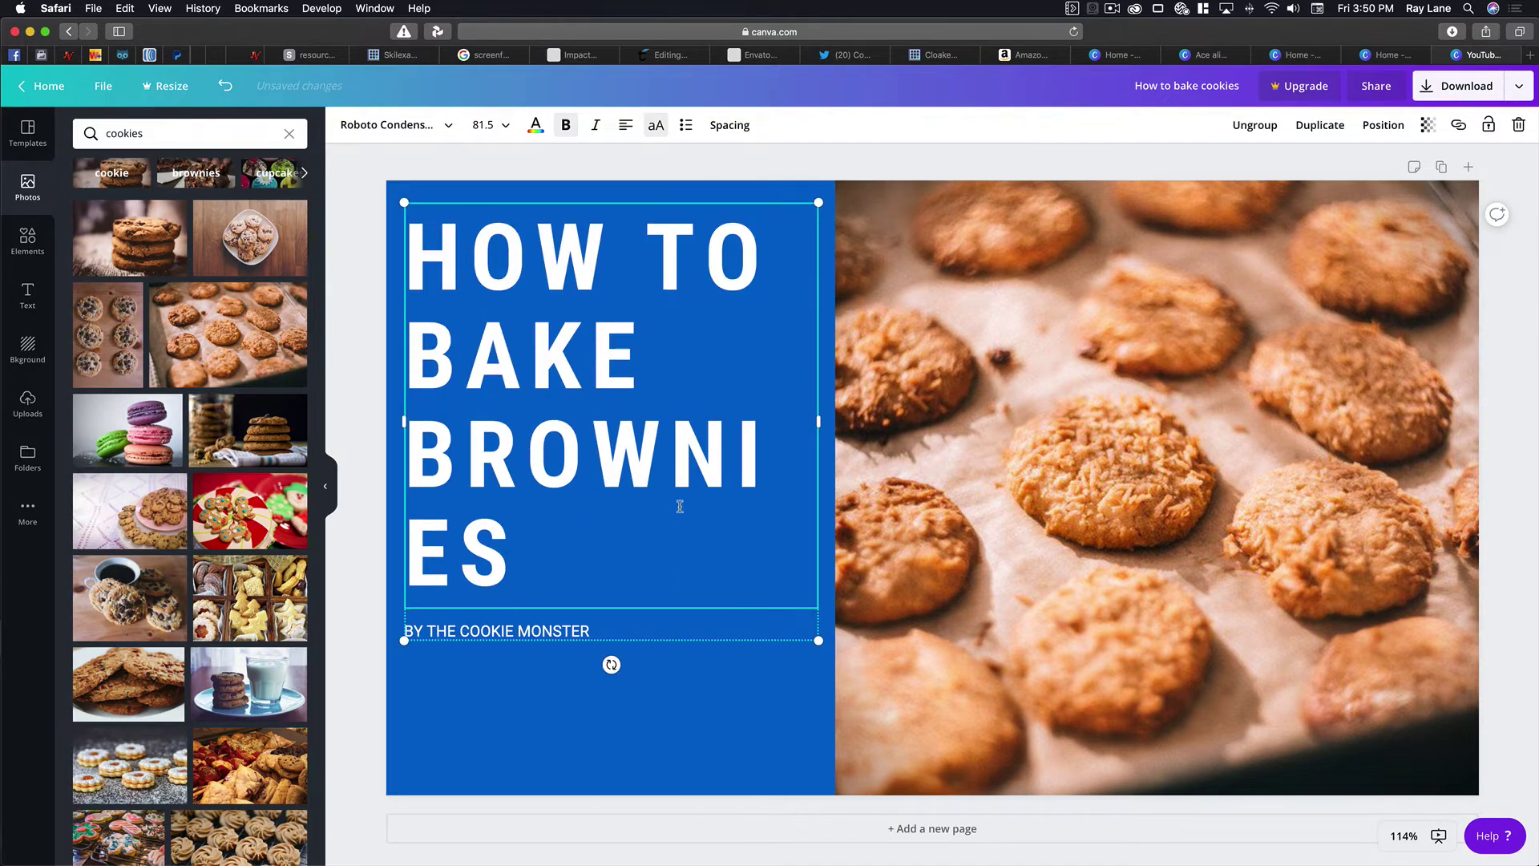
# Step: Try the whole HOW TO BAKE BROWNIES headline in a slightly wider text box at font size 56
pyautogui.scroll(1, 659, 502)
pyautogui.moveTo(818, 426)
pyautogui.mouseDown()
pyautogui.moveTo(841, 424)
pyautogui.moveTo(818, 425)
pyautogui.mouseUp()
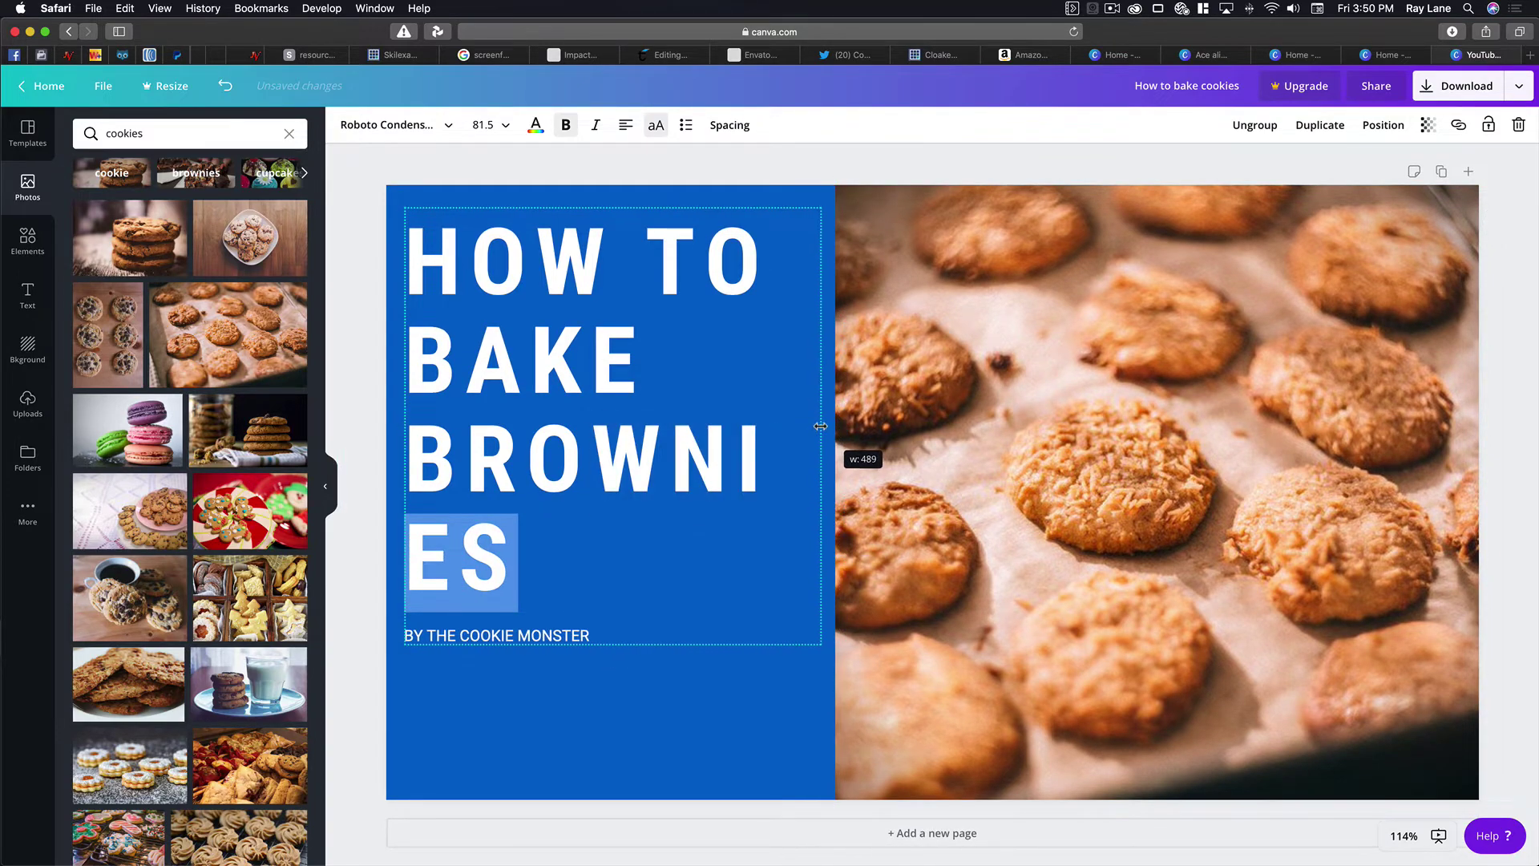
pyautogui.click(564, 548)
pyautogui.moveTo(564, 547); pyautogui.dragTo(370, 245)
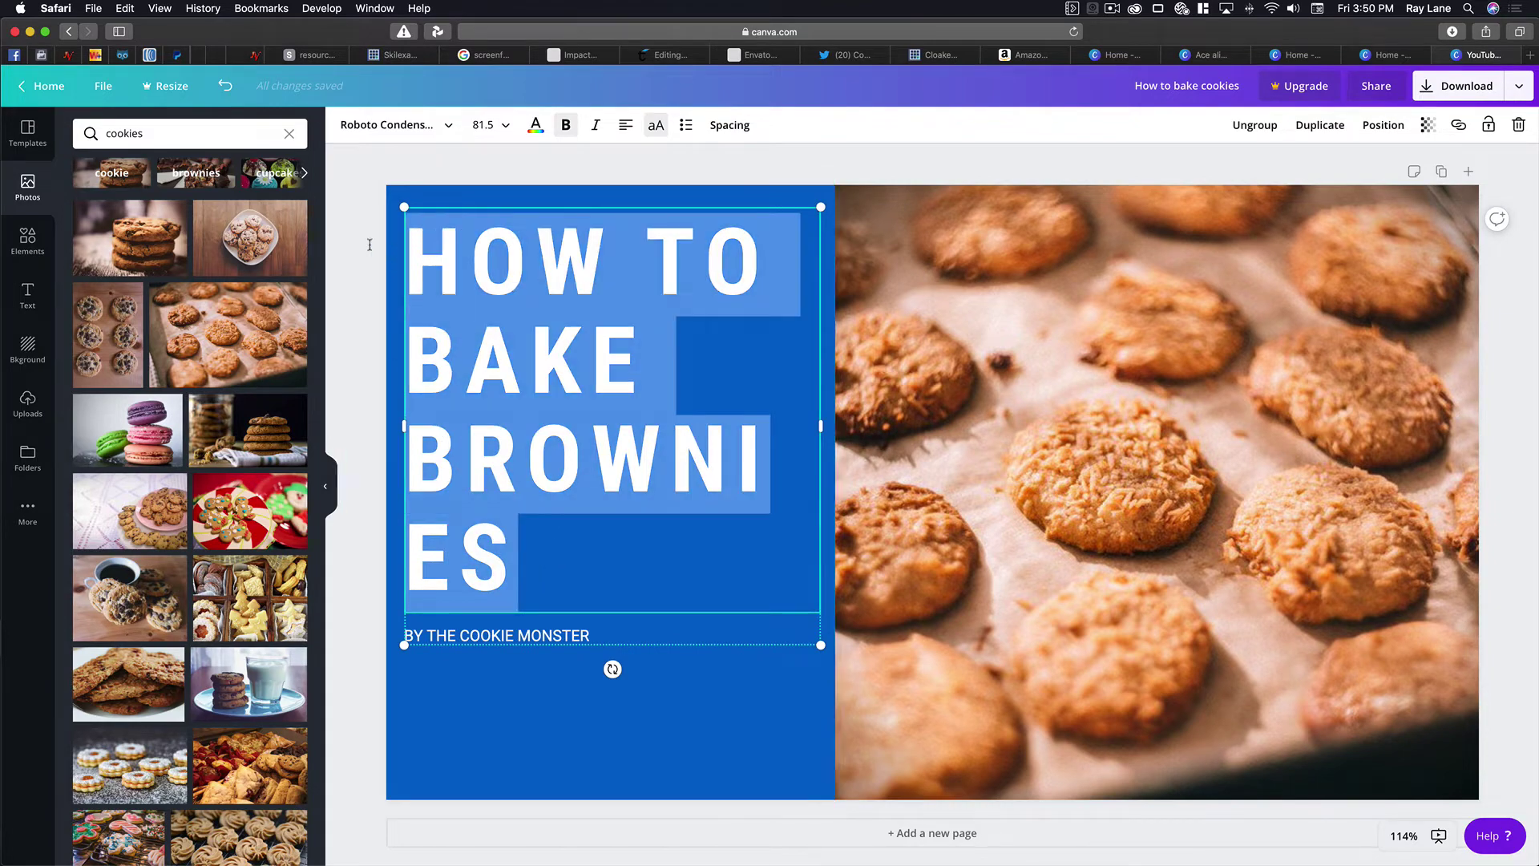
pyautogui.click(500, 136)
pyautogui.click(517, 581)
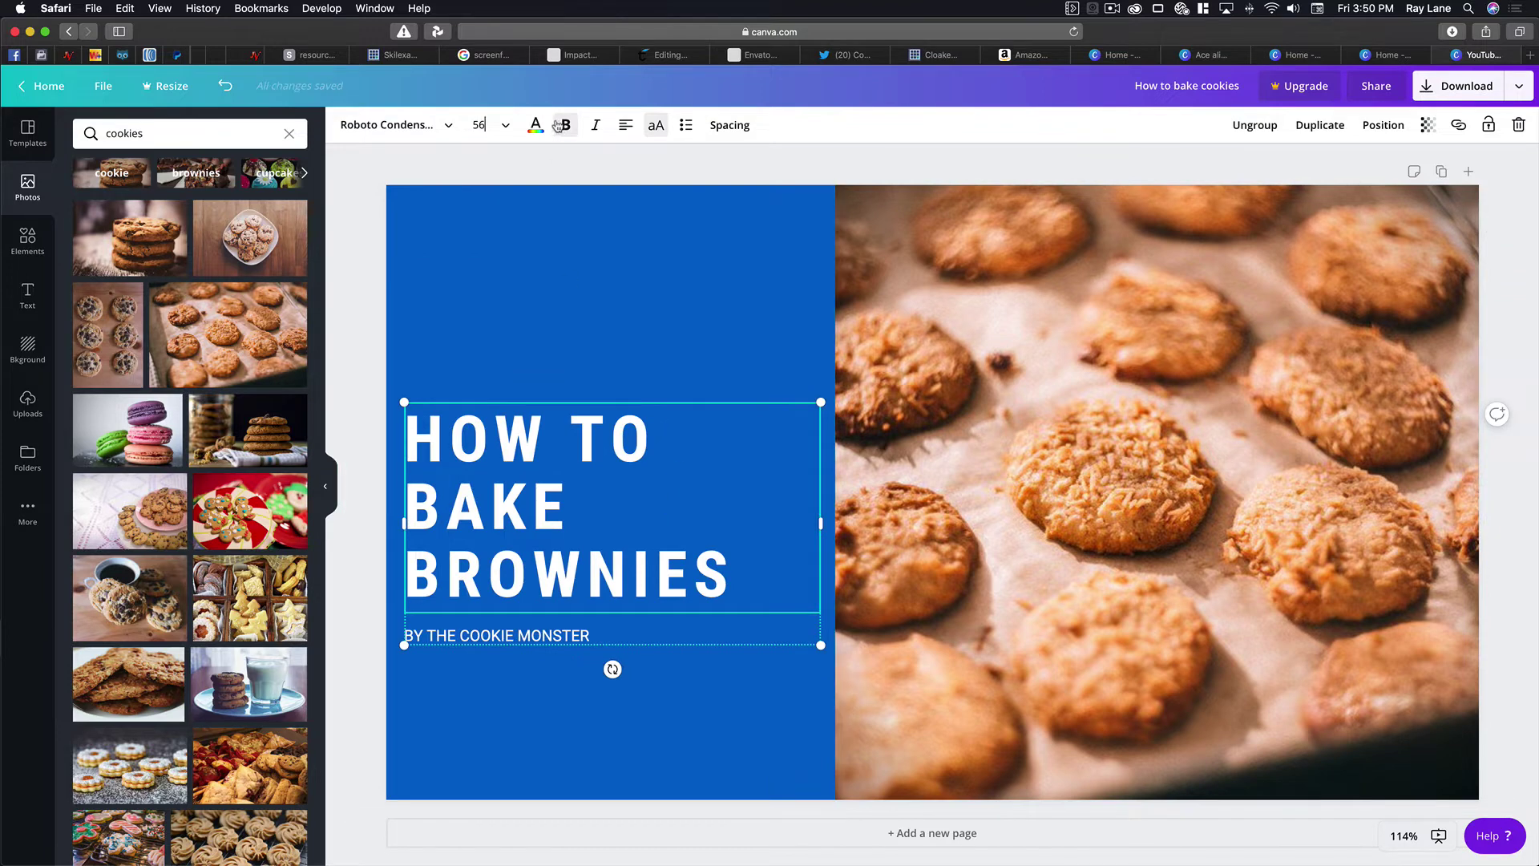
# Step: Enlarge the headline to font size 72 after trying 64, and widen its text box so BROWNIES fits on one line
pyautogui.click(742, 576)
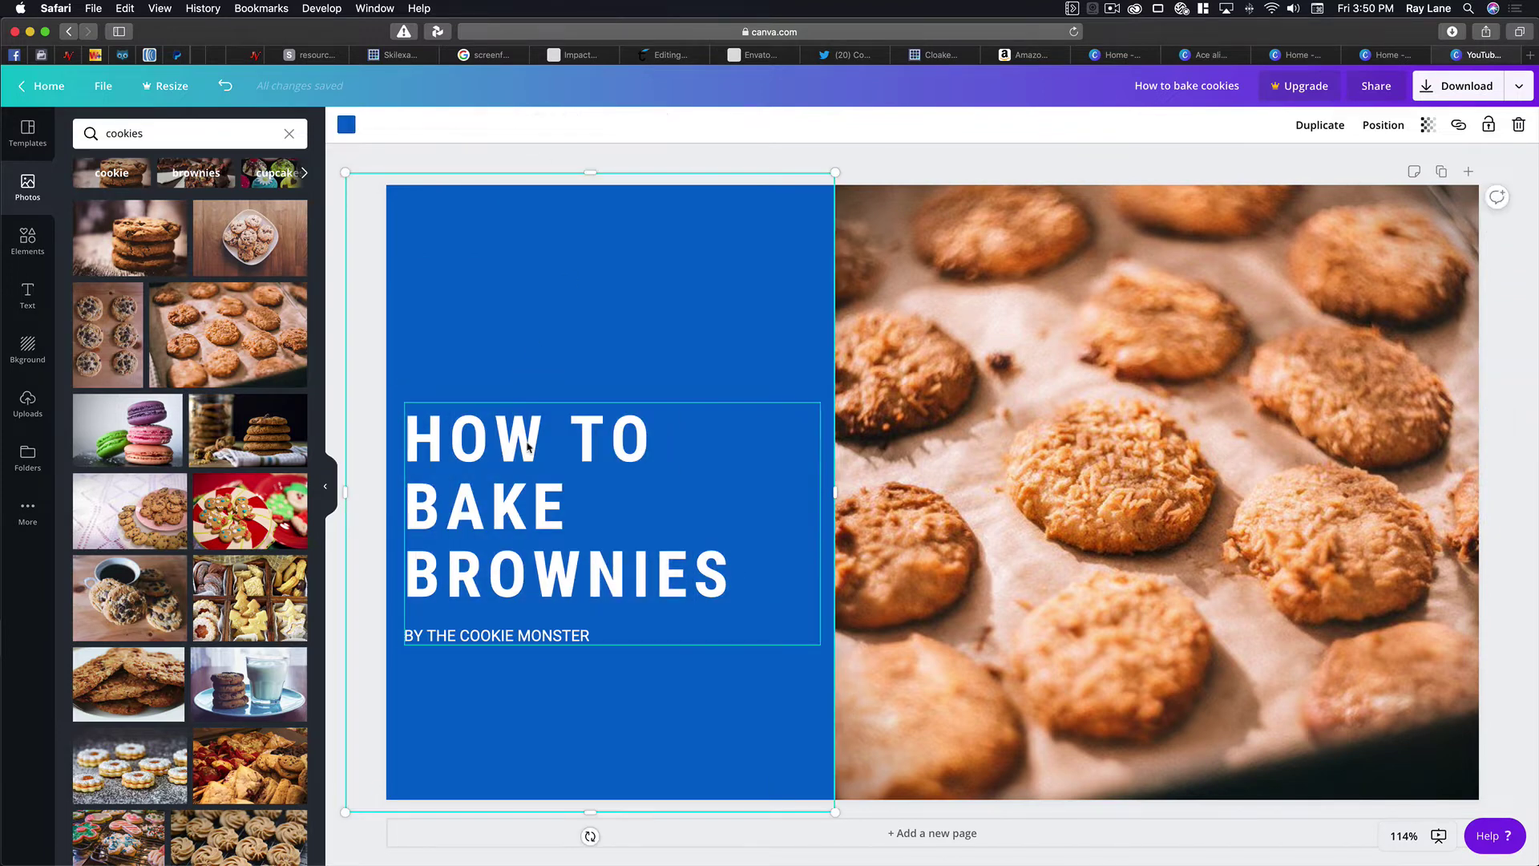
pyautogui.doubleClick(738, 579)
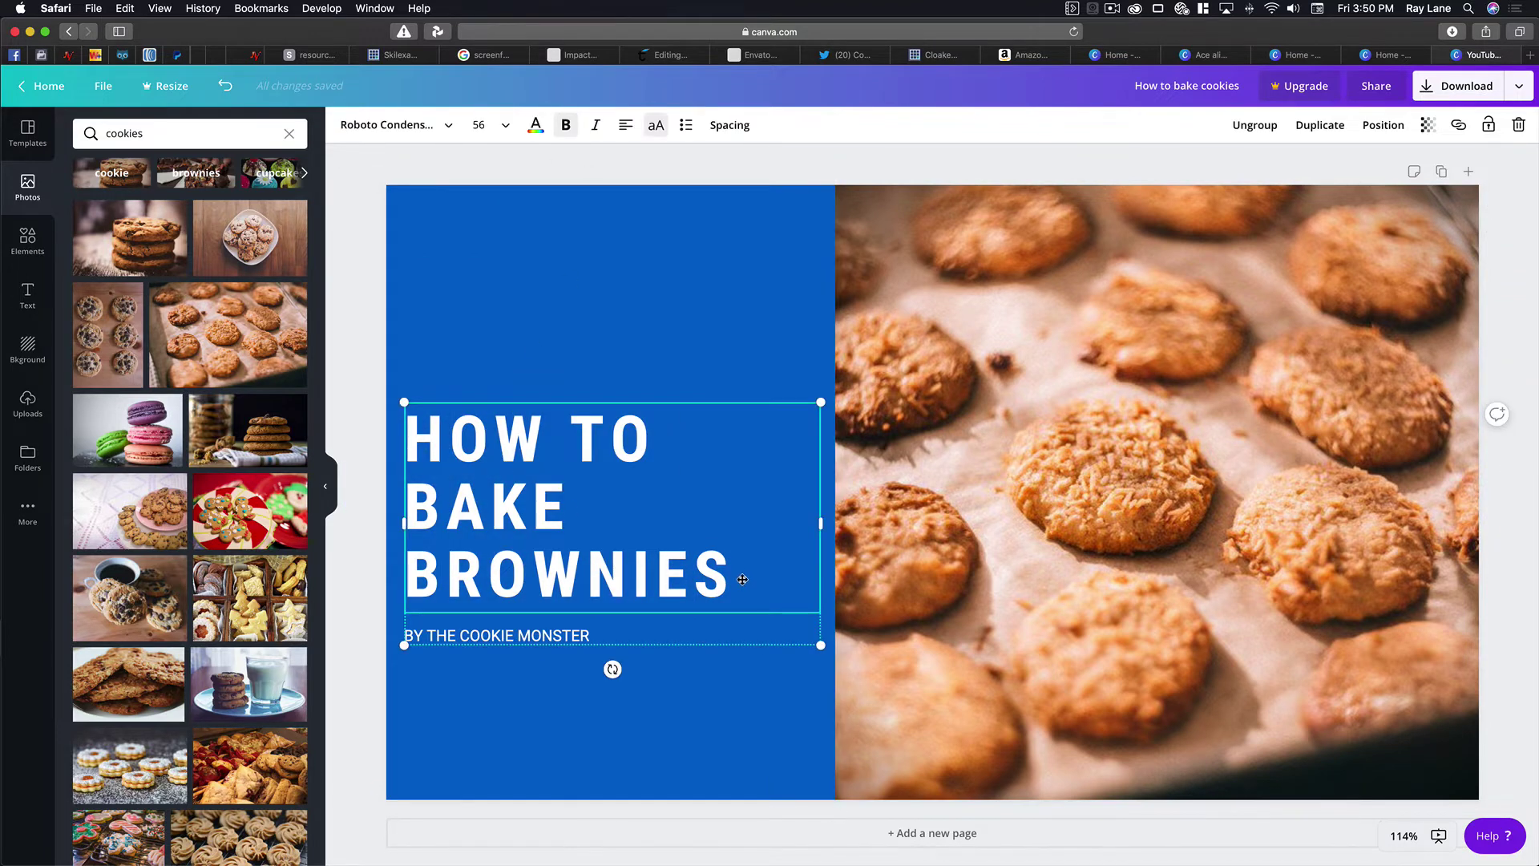
pyautogui.write('X')
pyautogui.press('BackSpace')
pyautogui.hotkey('ctrl', 'a')
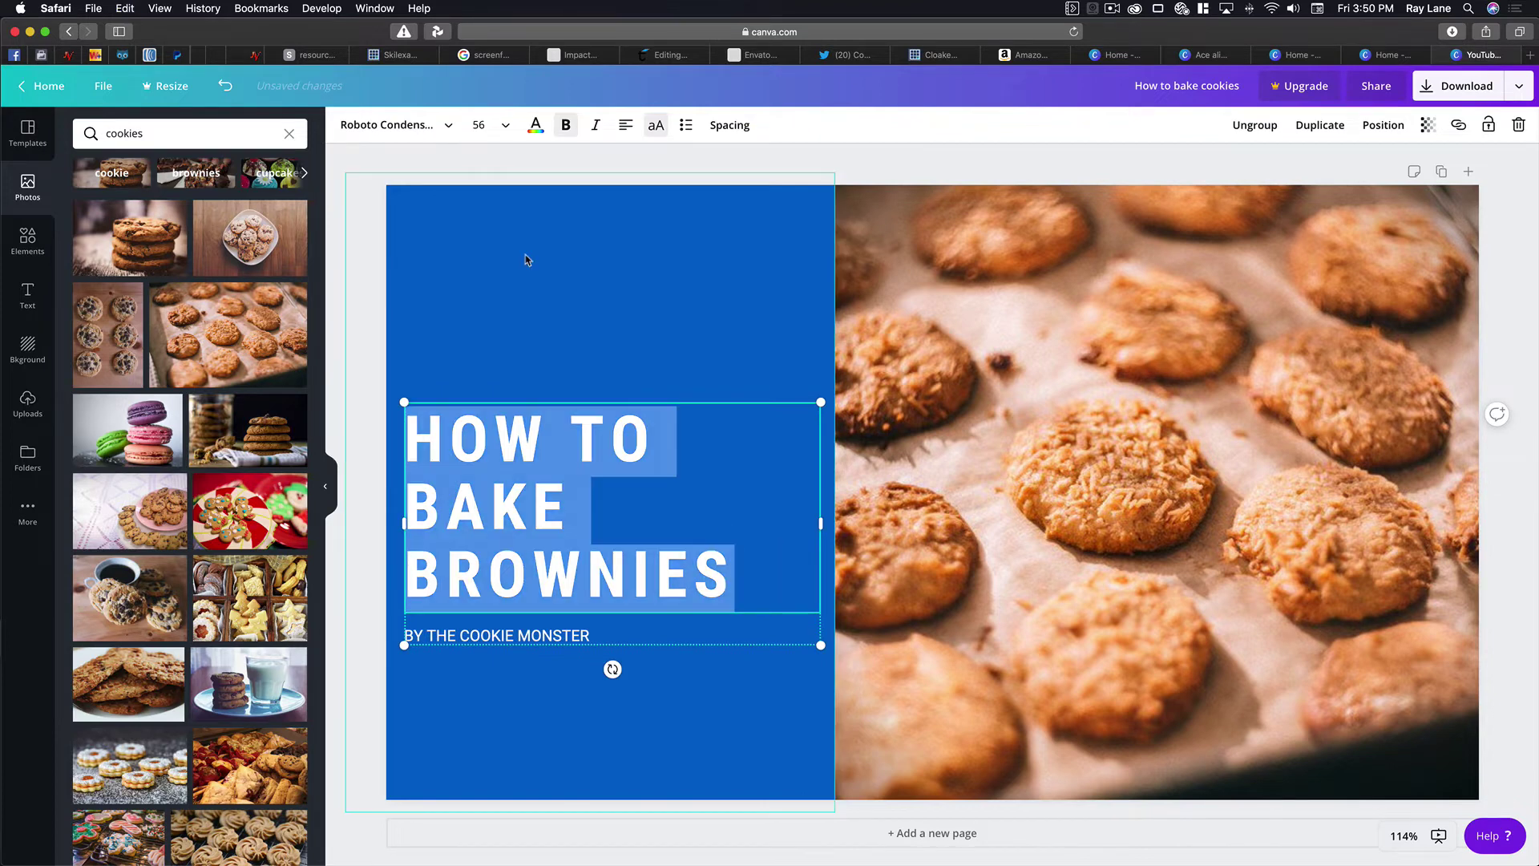
pyautogui.click(479, 126)
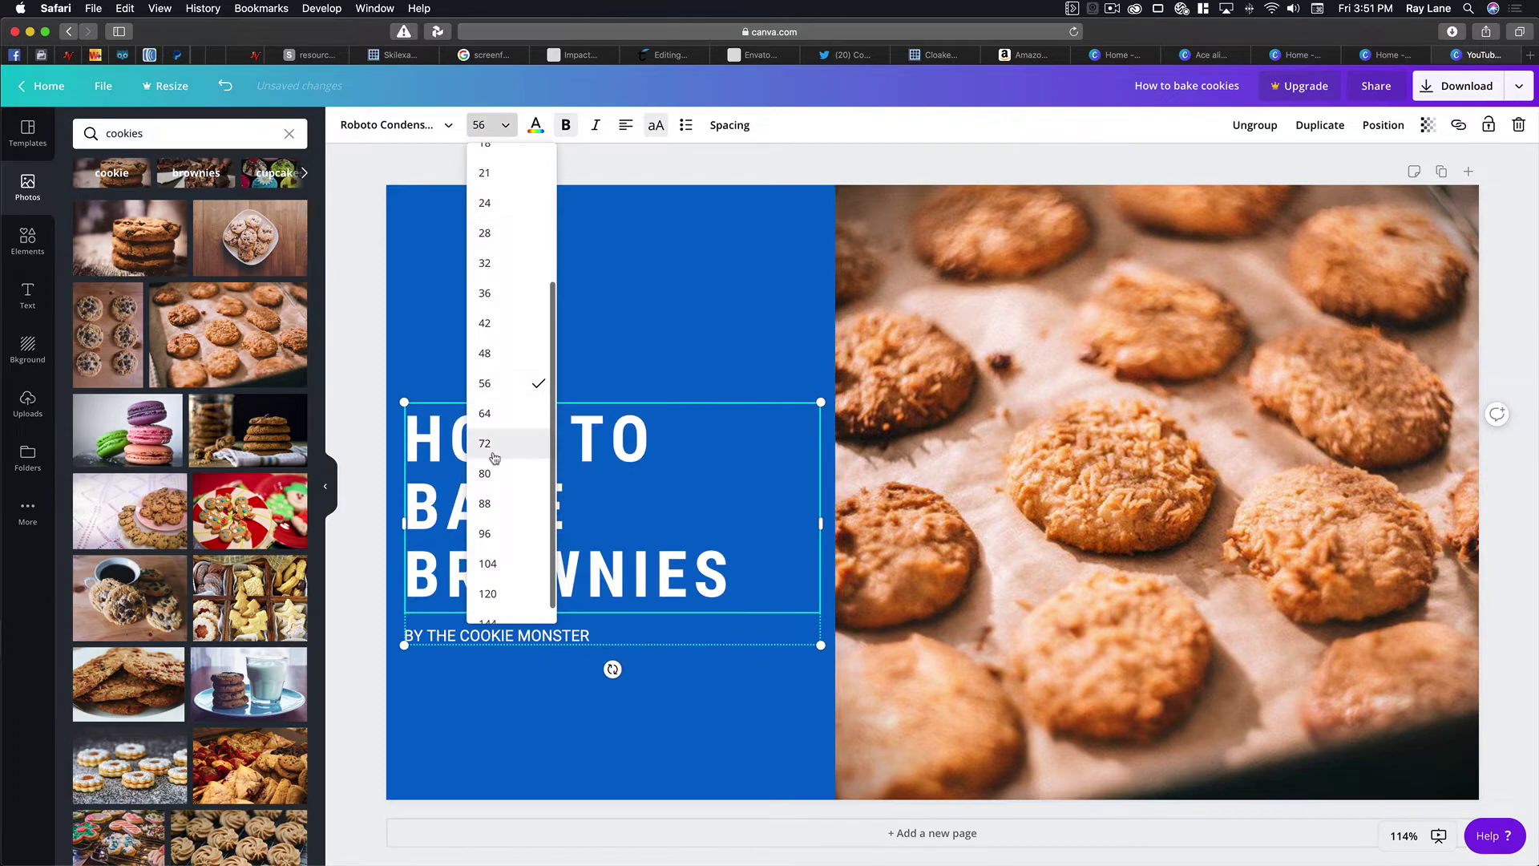
pyautogui.click(517, 413)
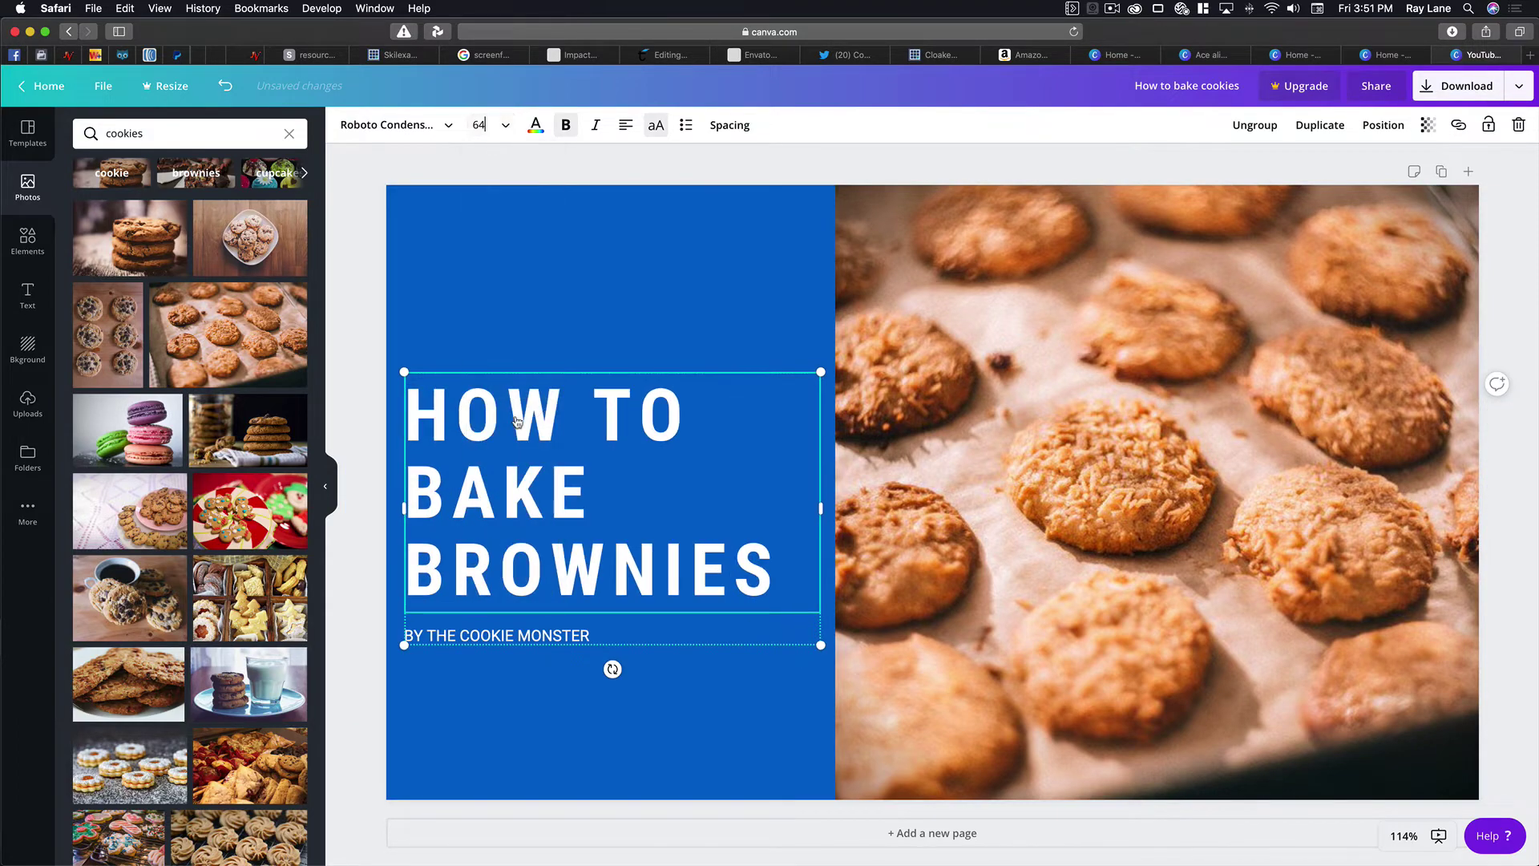
pyautogui.click(481, 126)
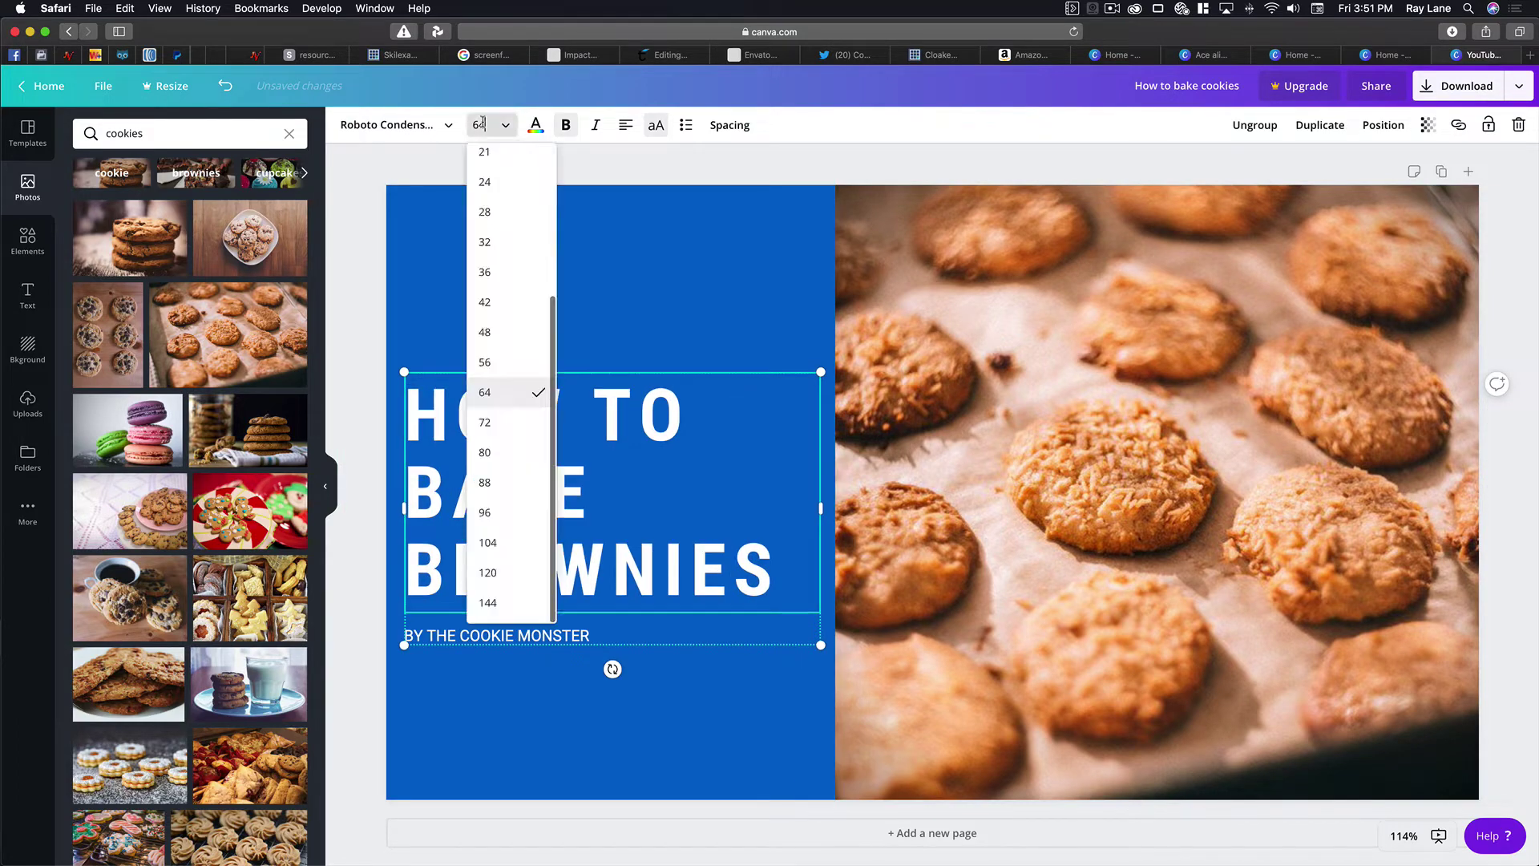
pyautogui.click(498, 426)
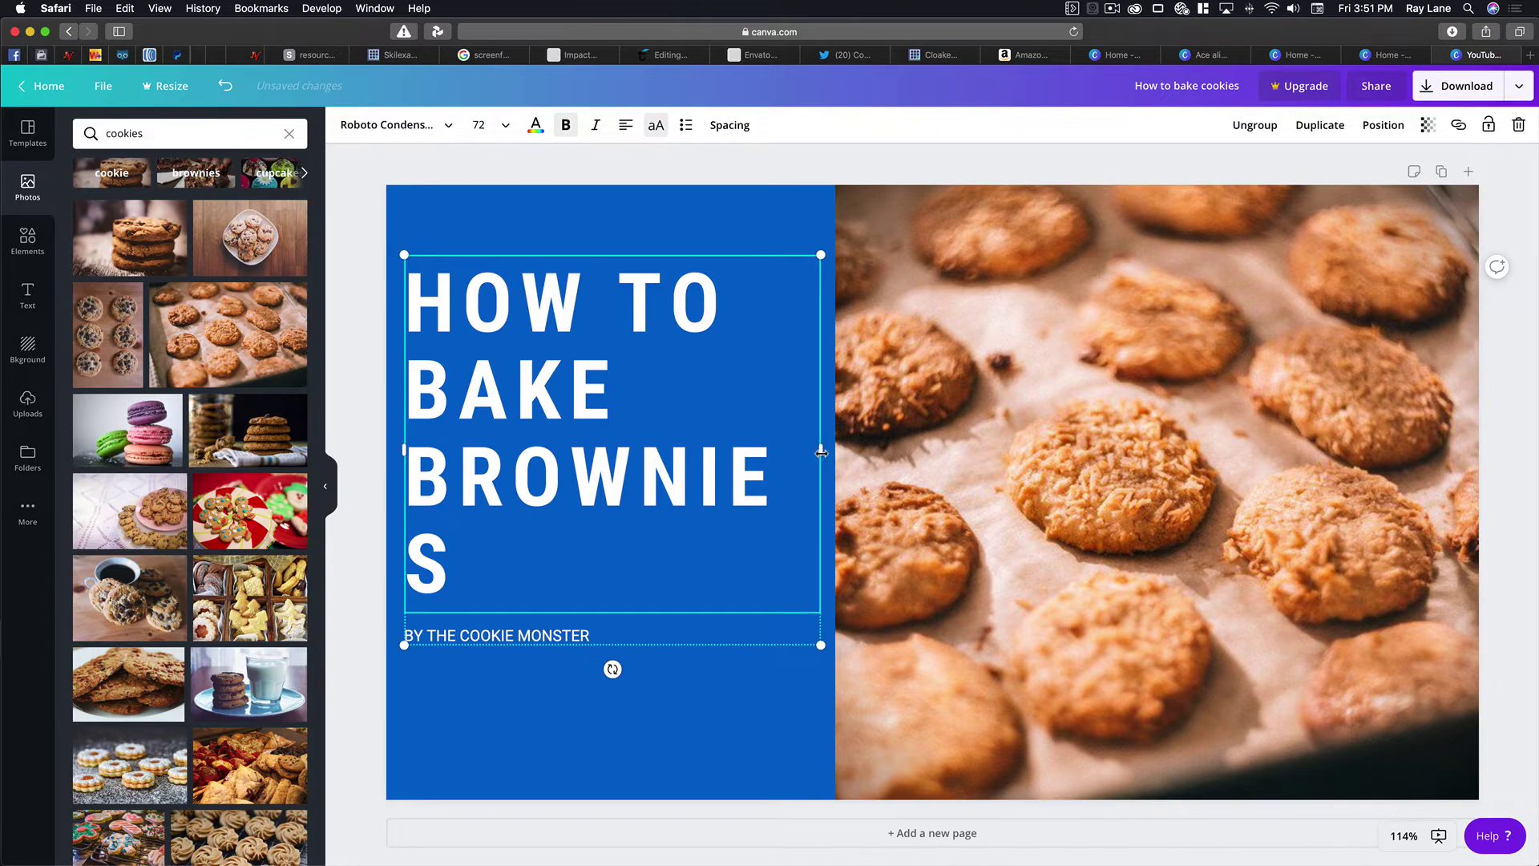
pyautogui.moveTo(828, 452); pyautogui.dragTo(834, 449)
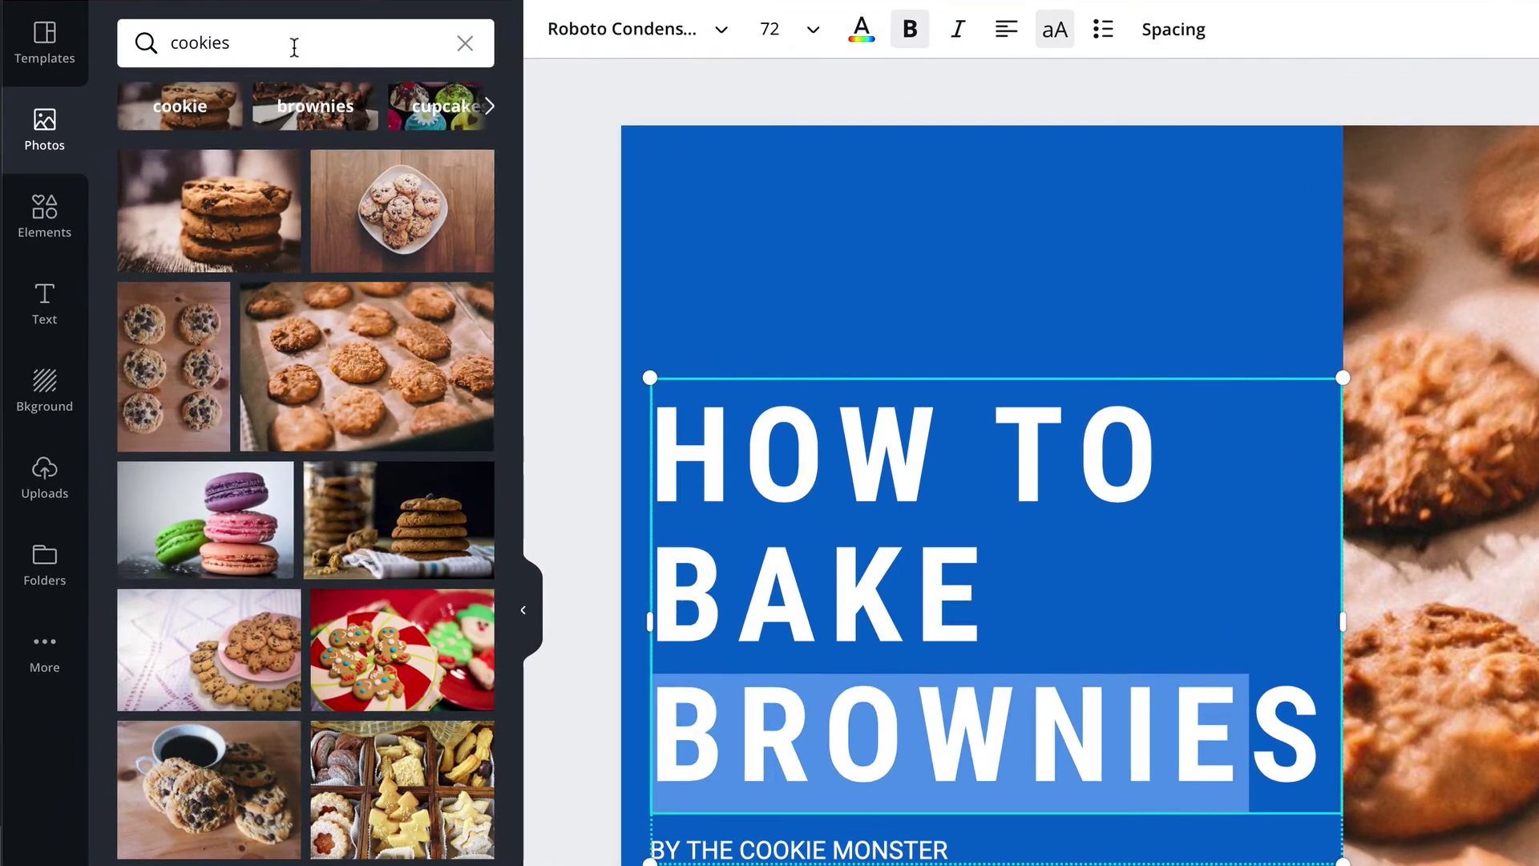
# Step: Search the photo library for brownies
pyautogui.click(179, 134)
pyautogui.write('b')
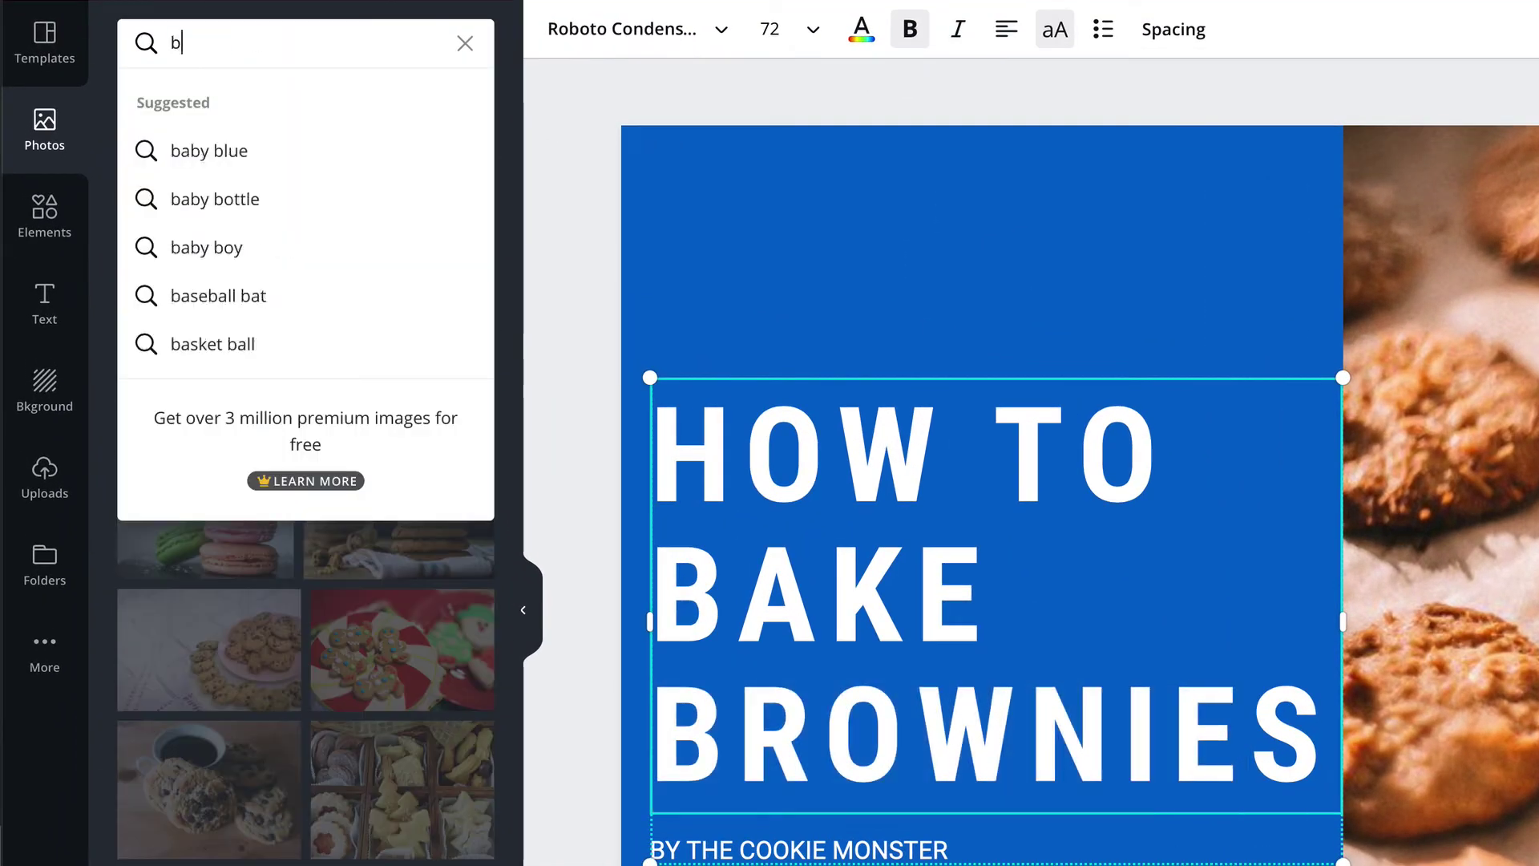
pyautogui.write('rownies')
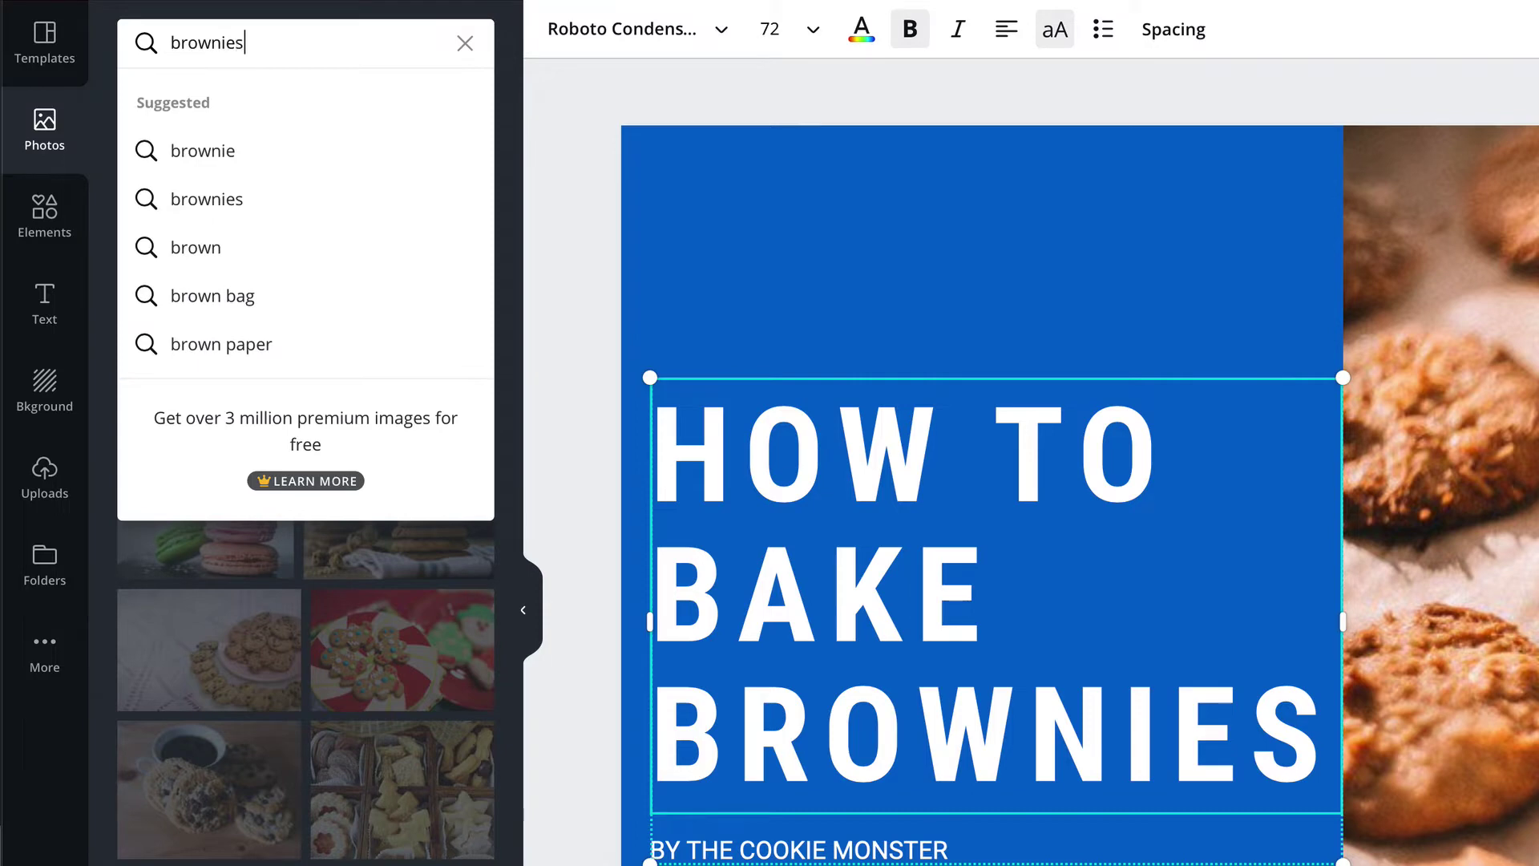
pyautogui.press('Return')
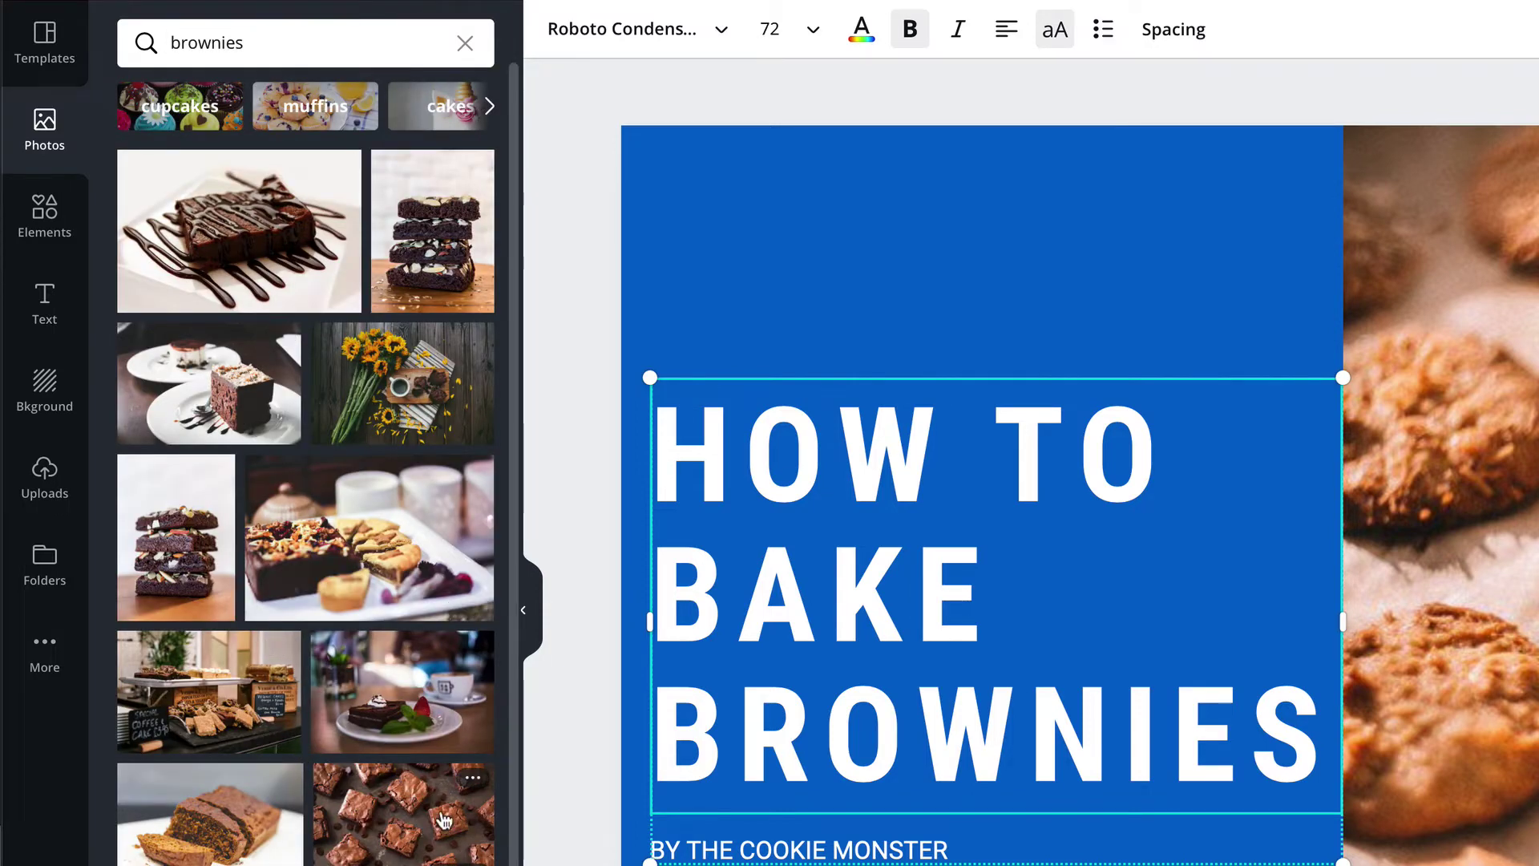
# Step: Replace the cookie photo with the photo of scattered brownie squares and enlarge it to cover the full page height beside the headline
pyautogui.moveTo(368, 817); pyautogui.dragTo(1198, 724)
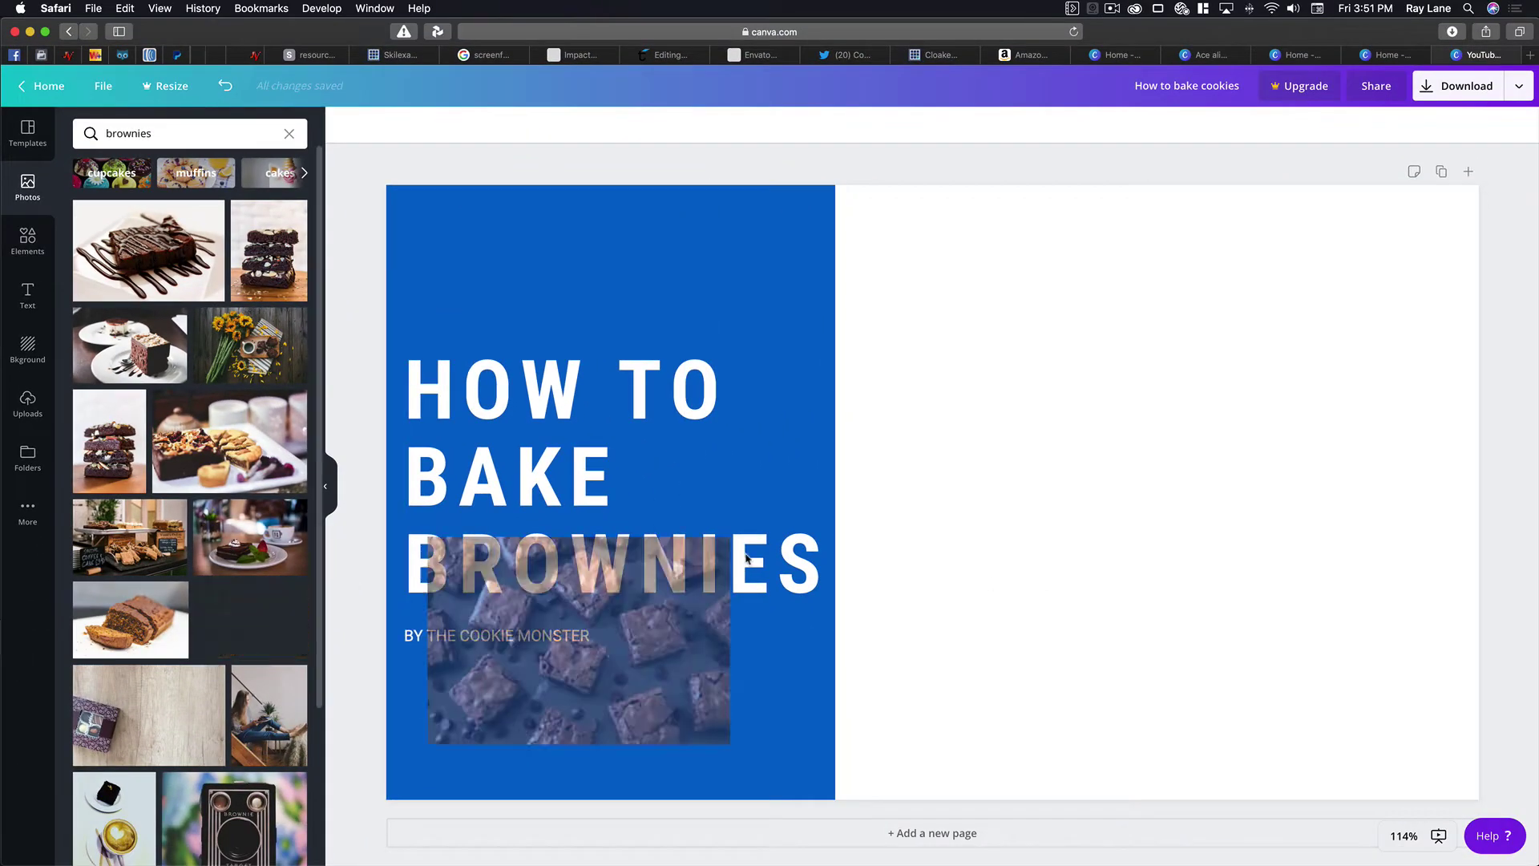
pyautogui.moveTo(746, 559); pyautogui.dragTo(921, 313)
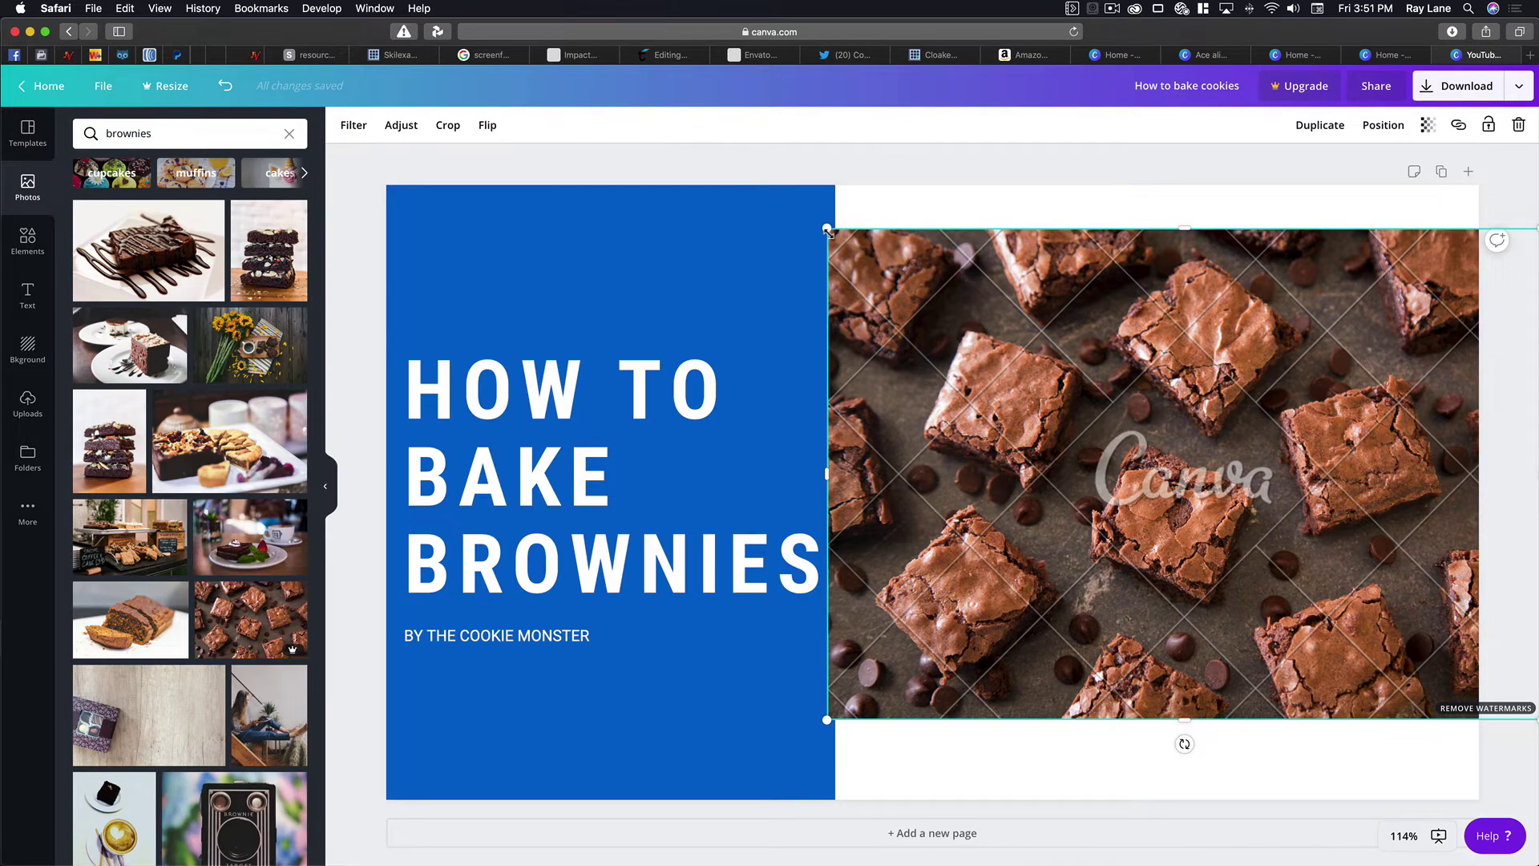
pyautogui.moveTo(827, 230); pyautogui.dragTo(764, 186)
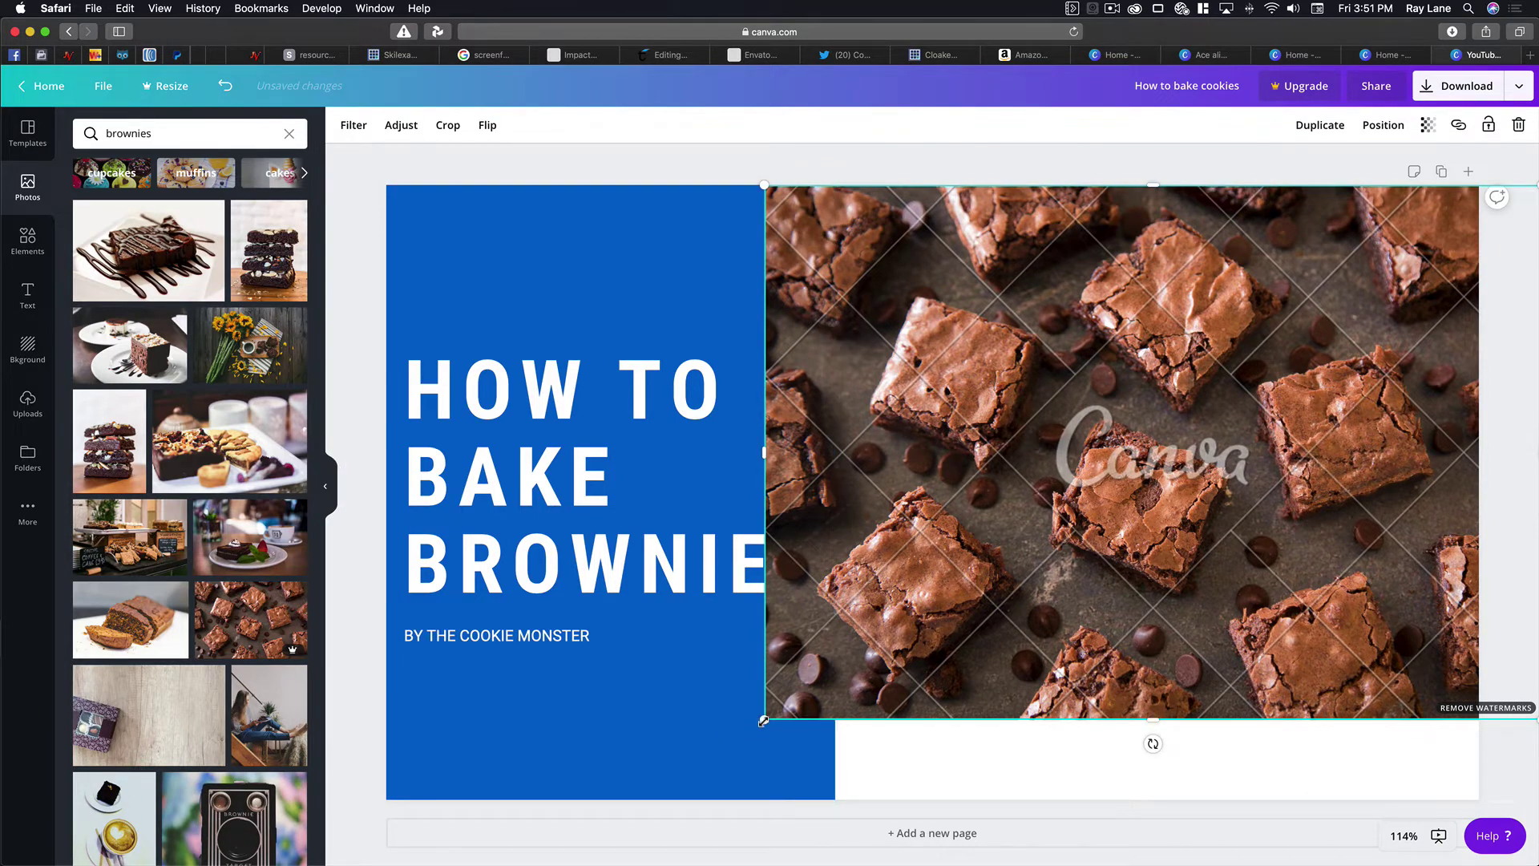
pyautogui.moveTo(763, 720); pyautogui.dragTo(650, 776)
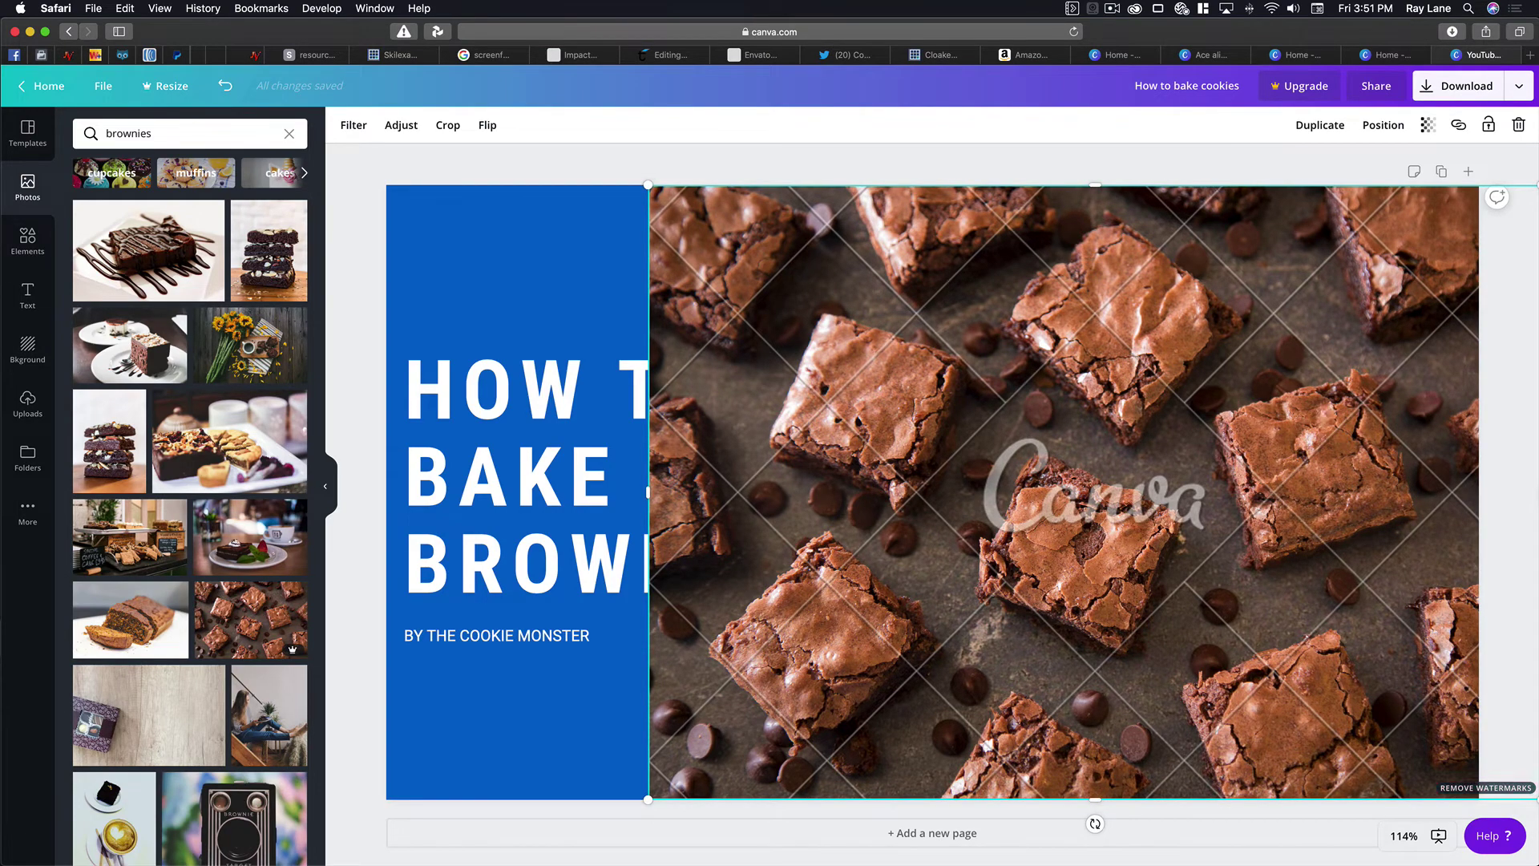
# Step: Send the brownie squares photo backward behind the blue panel and the headline
pyautogui.click(1385, 128)
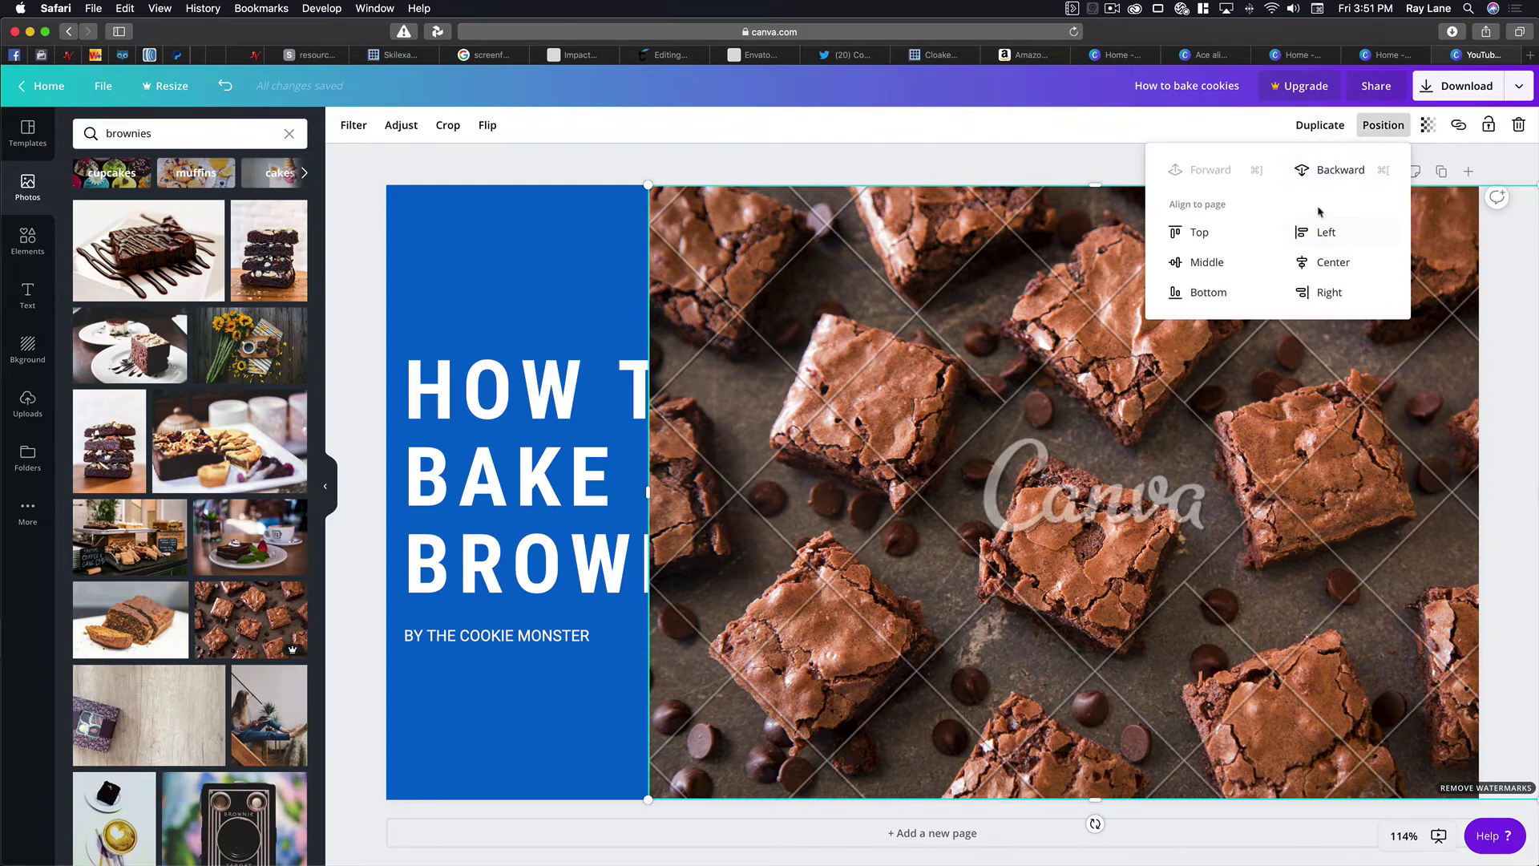
pyautogui.click(1332, 170)
pyautogui.click(1331, 171)
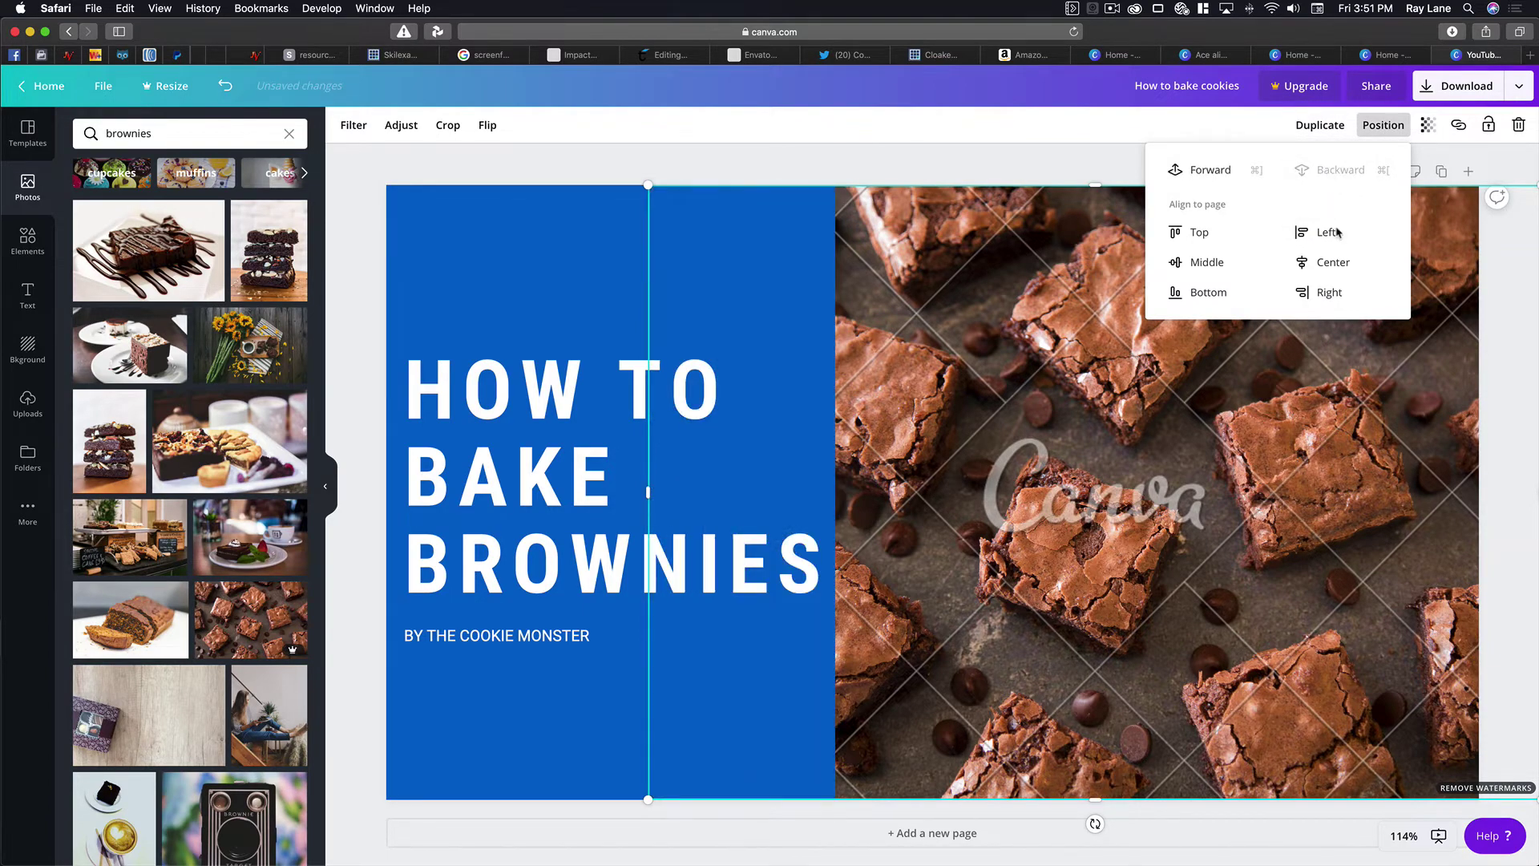
pyautogui.click(1498, 454)
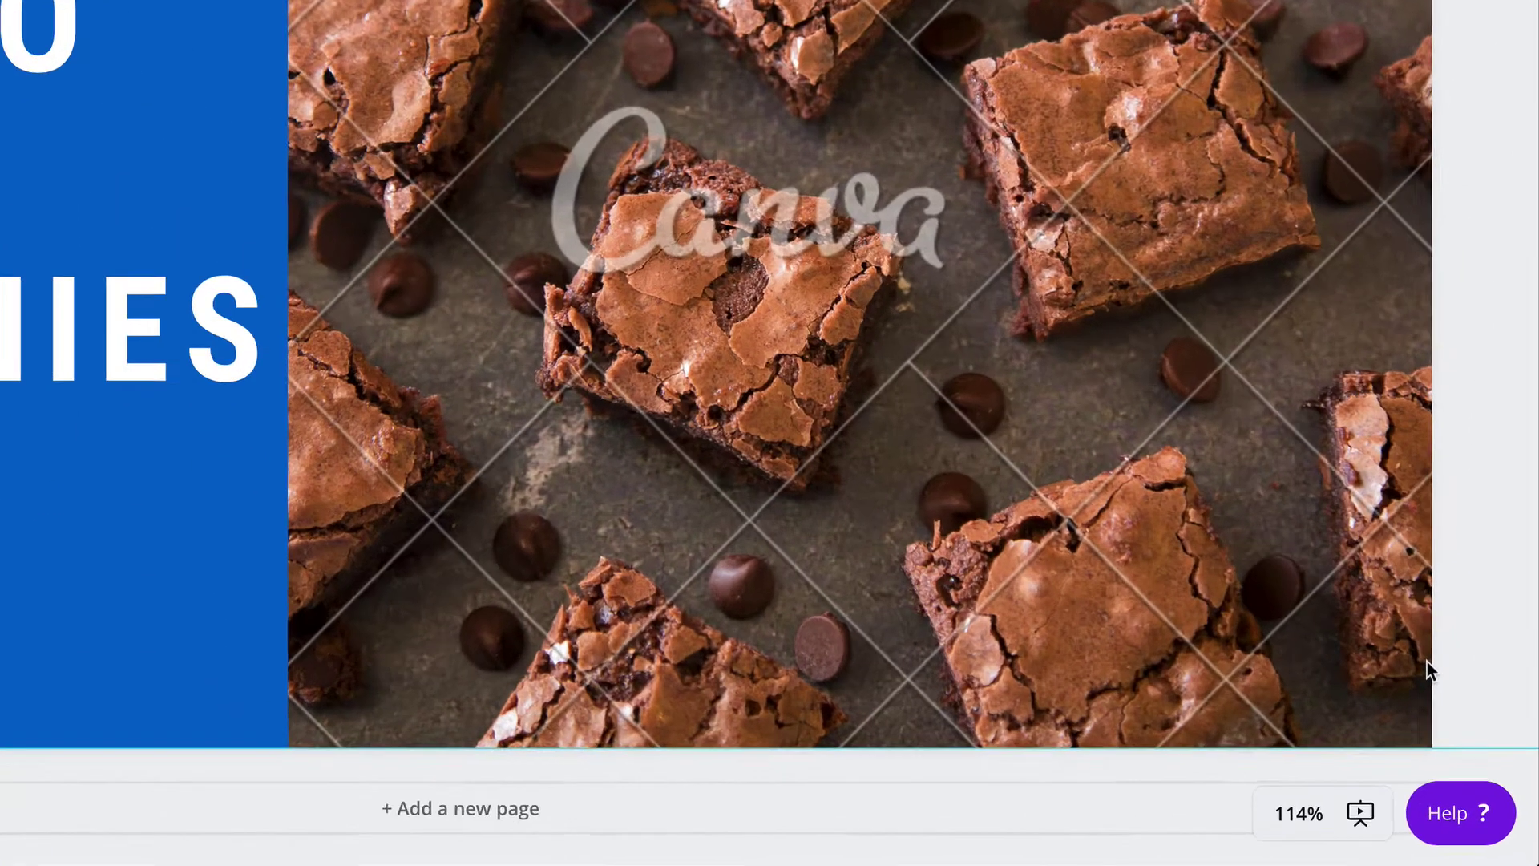
# Step: Delete the watermarked photo of brownie squares from the design
pyautogui.click(1457, 761)
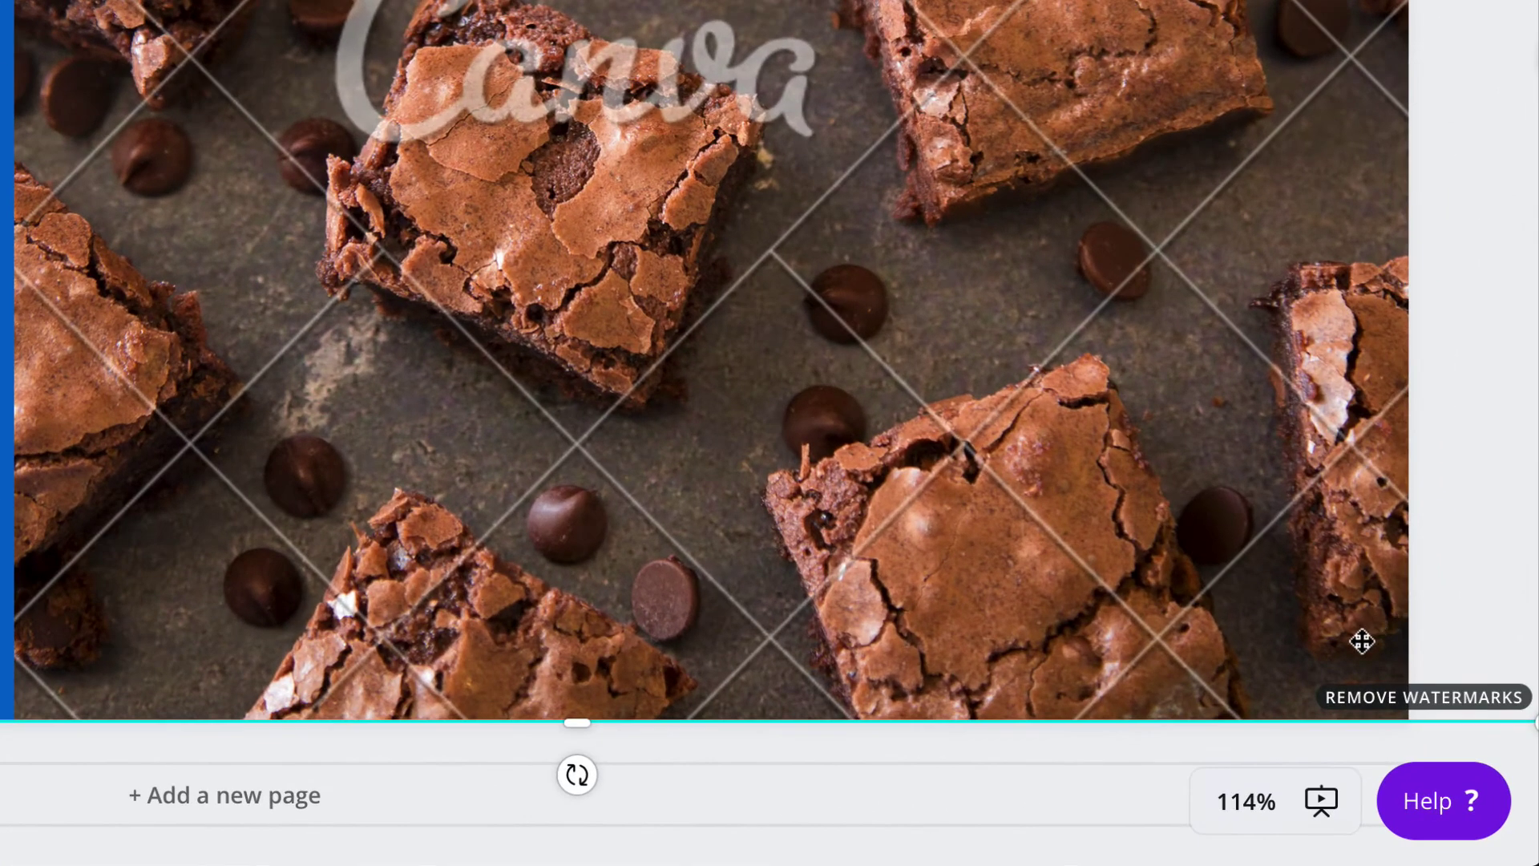
pyautogui.click(1385, 701)
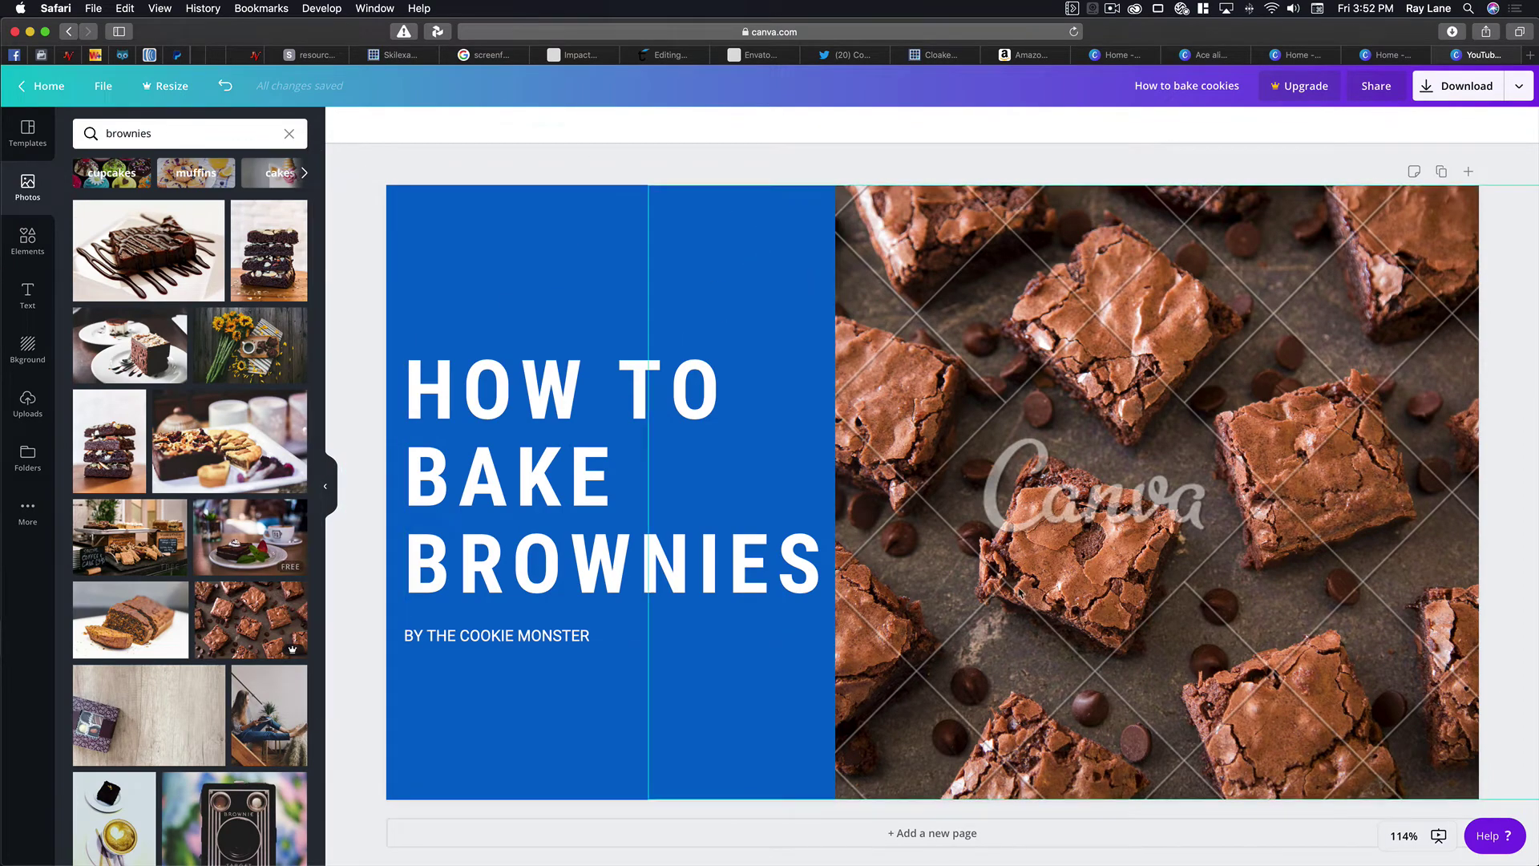
pyautogui.click(1353, 585)
pyautogui.press('Delete')
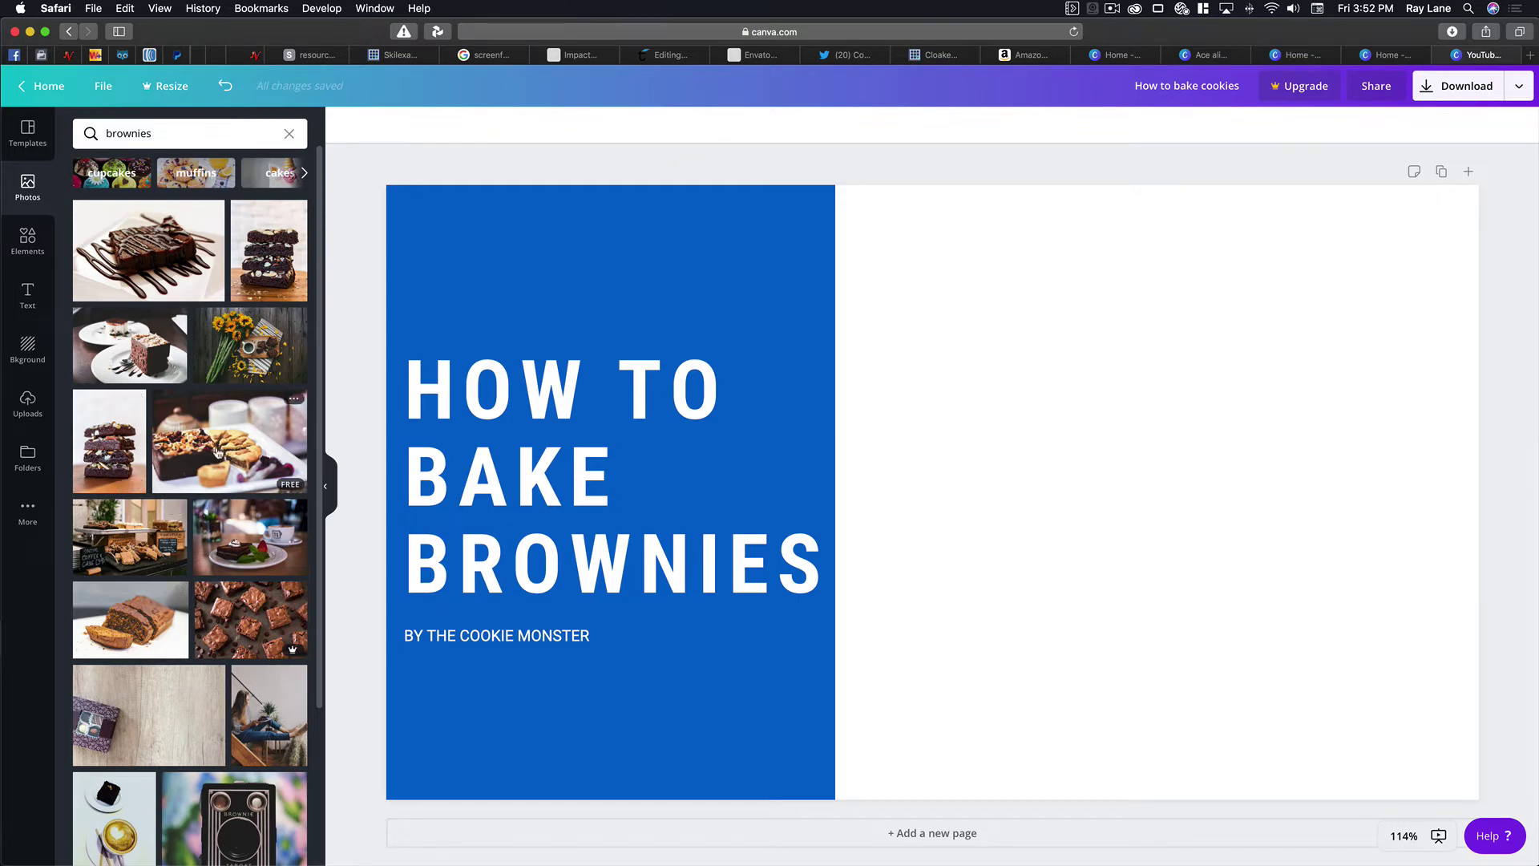
# Step: Add the photo of the chocolate-drizzled brownie and enlarge it to cover the full page height beside the headline
pyautogui.moveTo(202, 278); pyautogui.dragTo(928, 393)
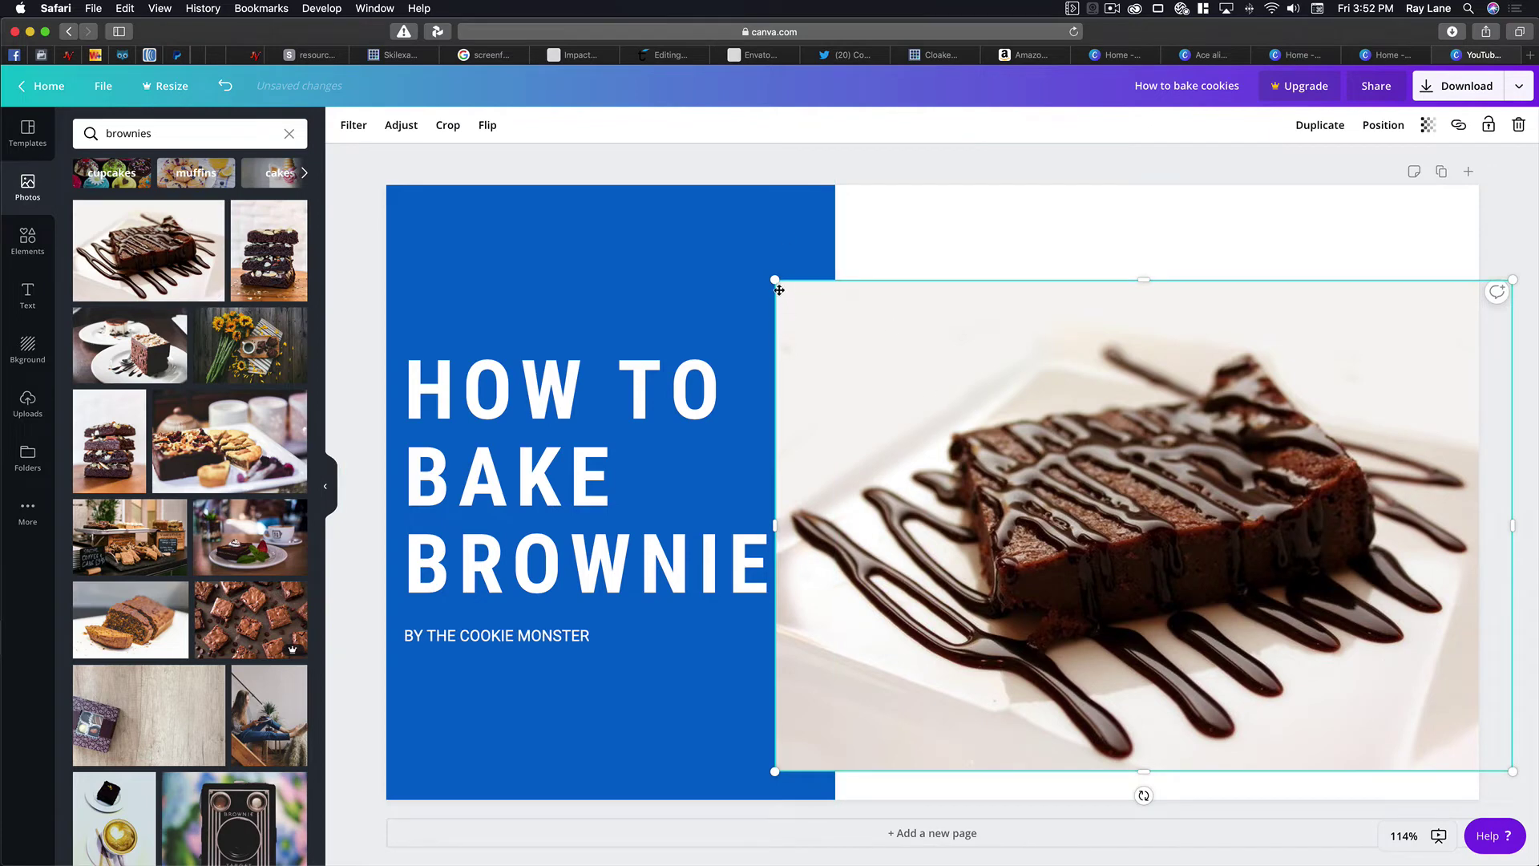
pyautogui.moveTo(775, 281); pyautogui.dragTo(596, 254)
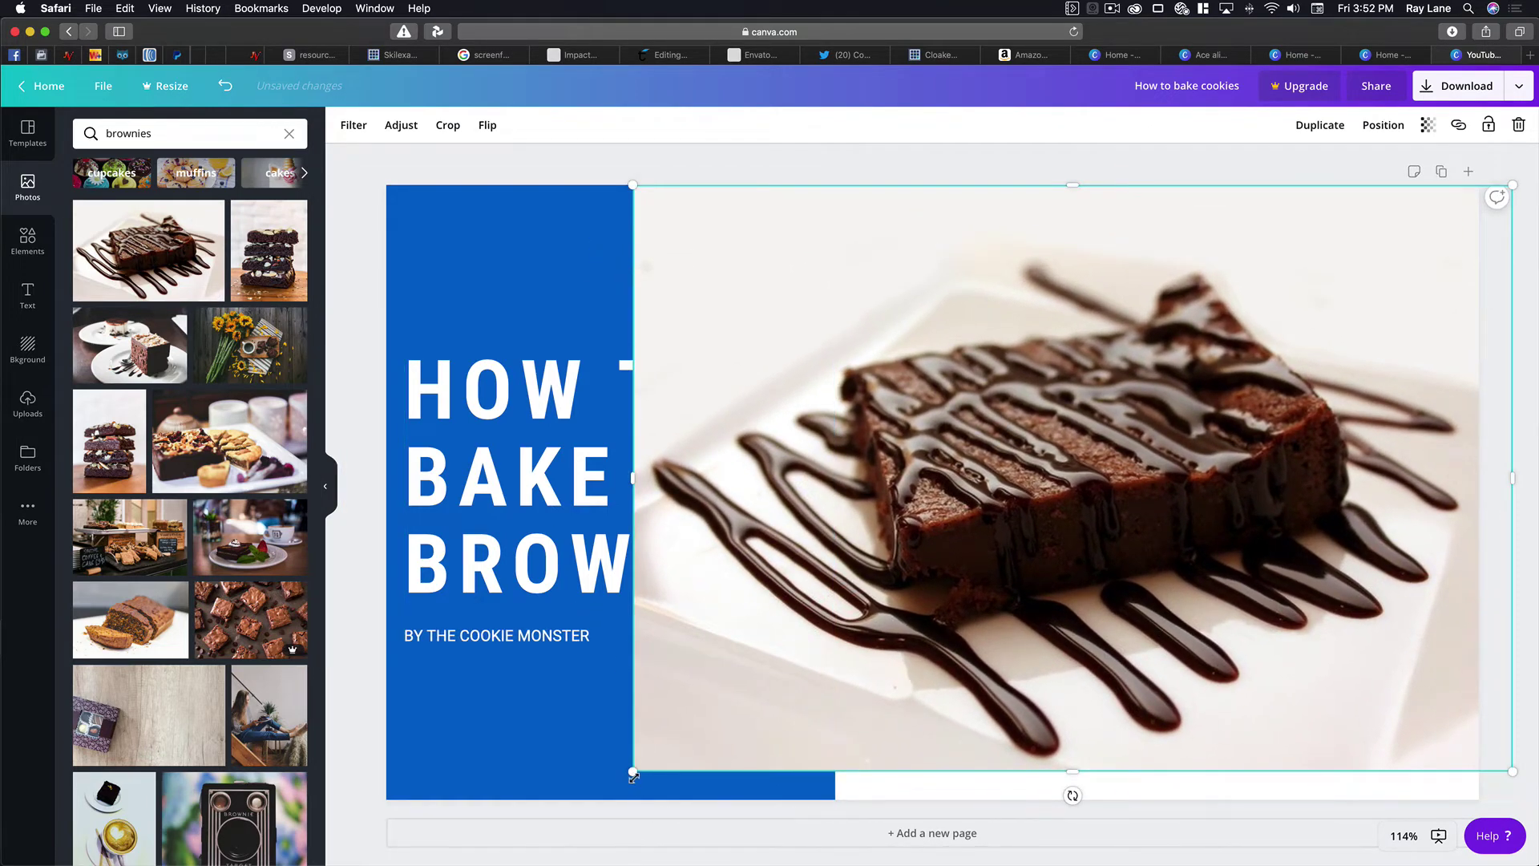
pyautogui.moveTo(633, 774); pyautogui.dragTo(593, 803)
pyautogui.moveTo(1159, 525); pyautogui.dragTo(1209, 527)
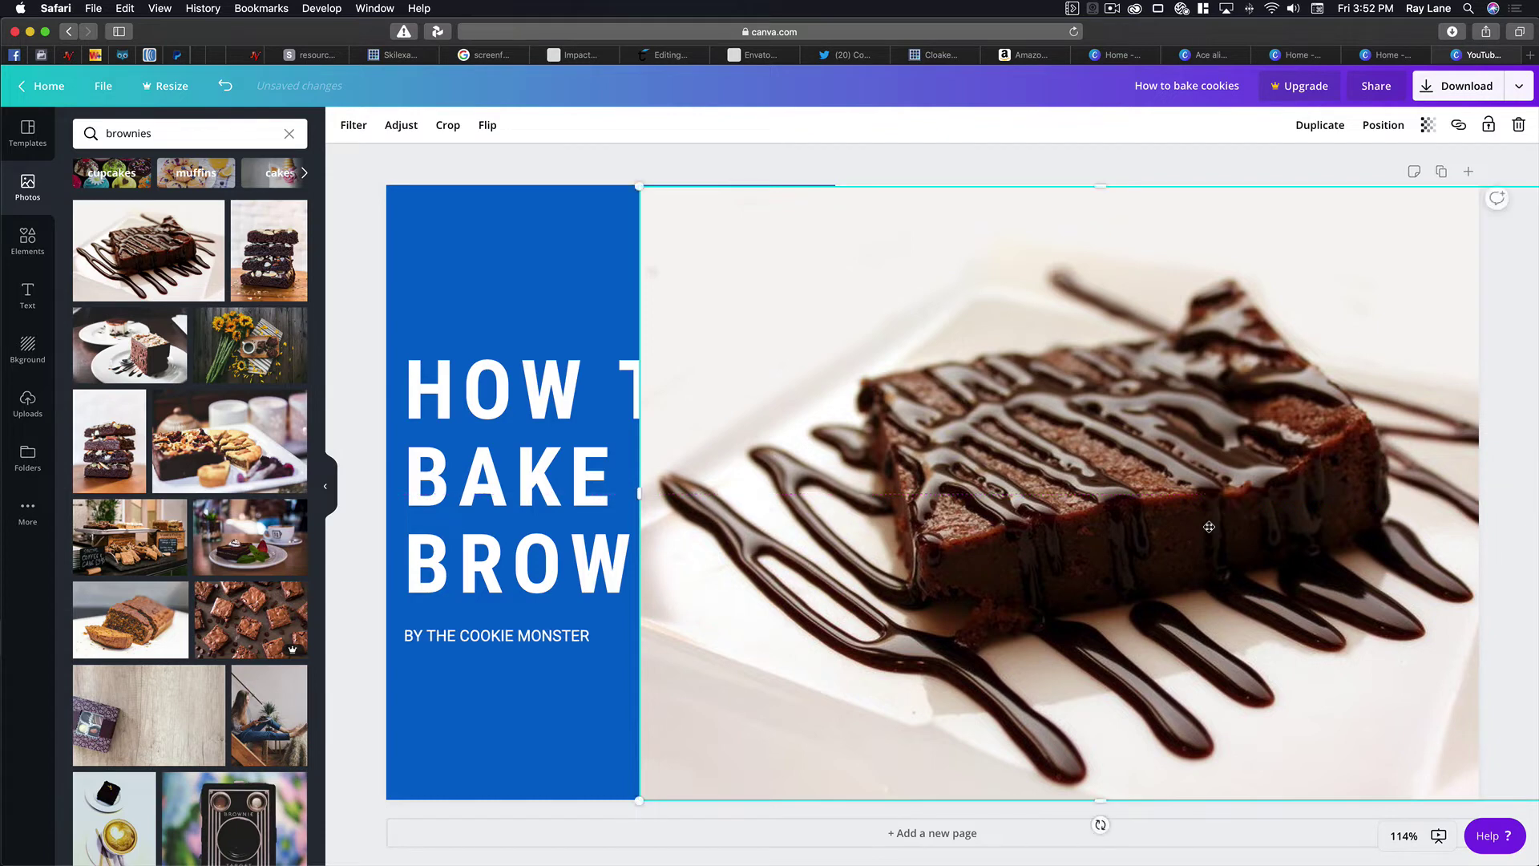
# Step: Send the drizzled brownie photo behind the blue panel and headline, and shift it slightly right to frame the brownie
pyautogui.click(1377, 127)
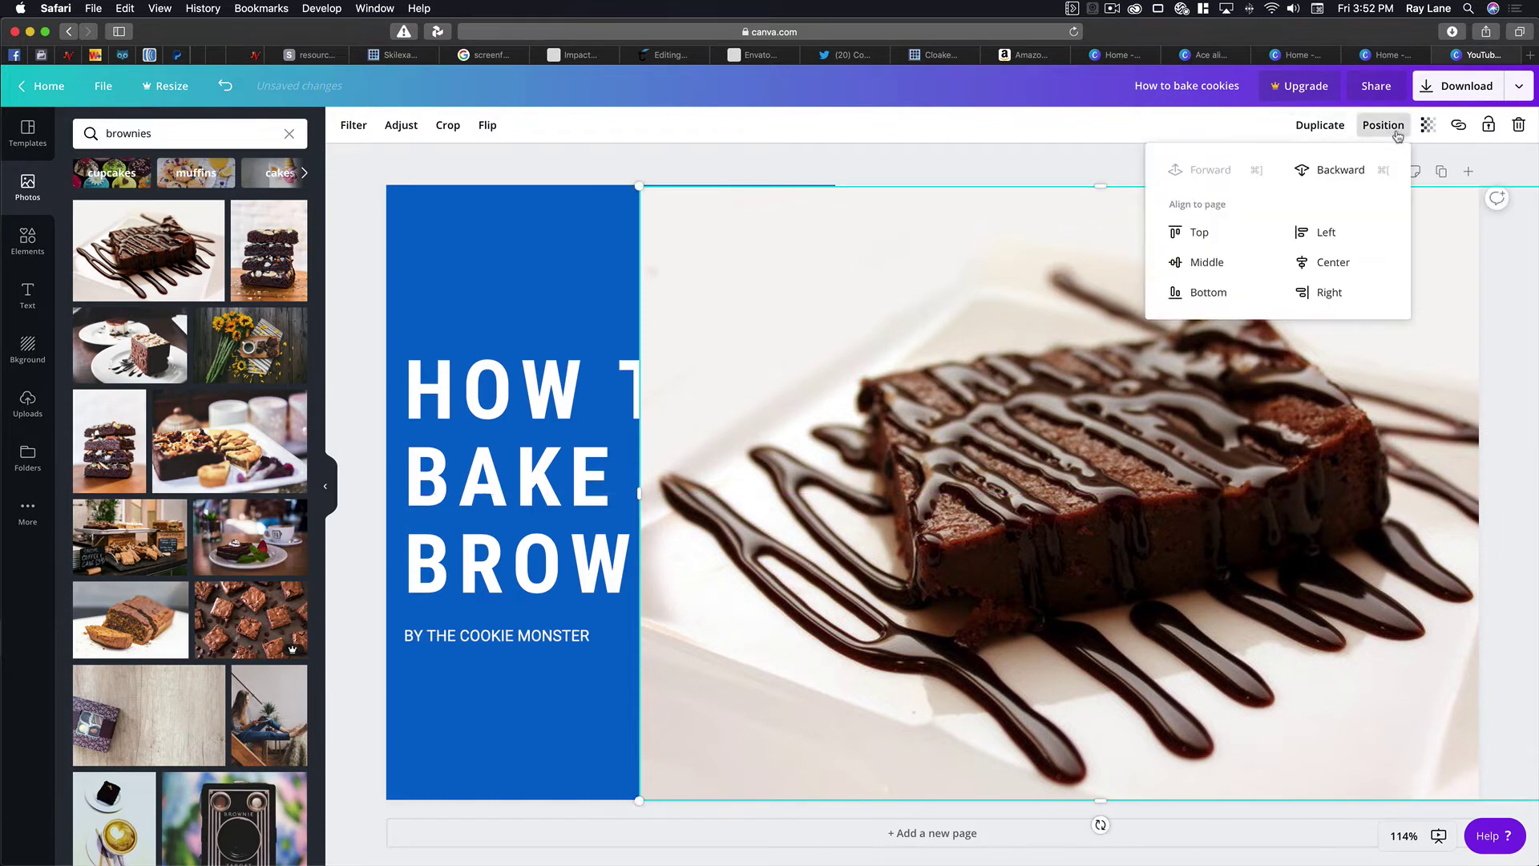
pyautogui.click(1346, 173)
pyautogui.click(1348, 174)
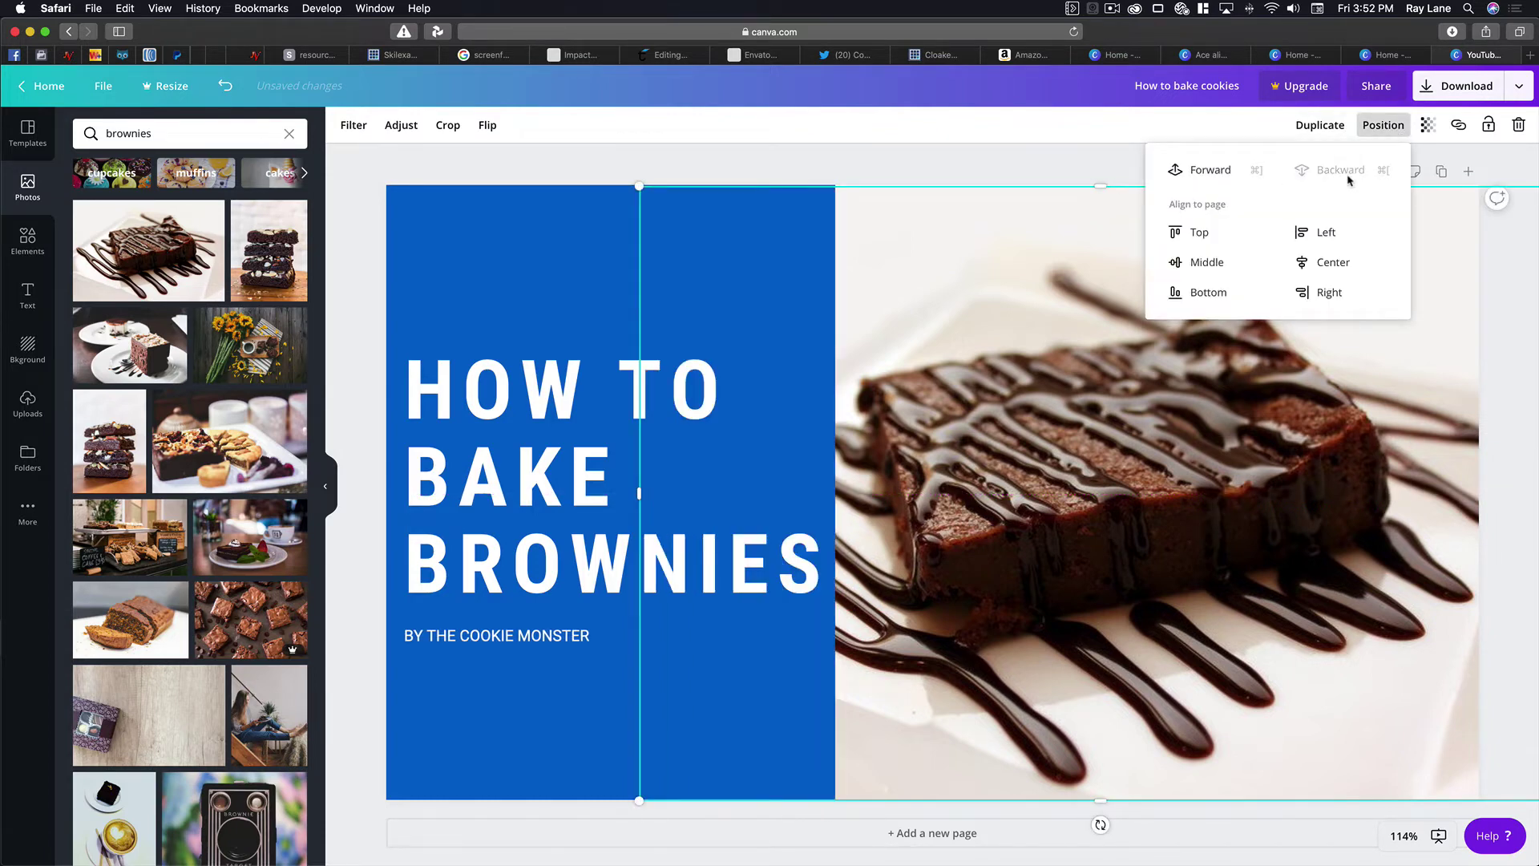
pyautogui.moveTo(1181, 469); pyautogui.dragTo(1224, 470)
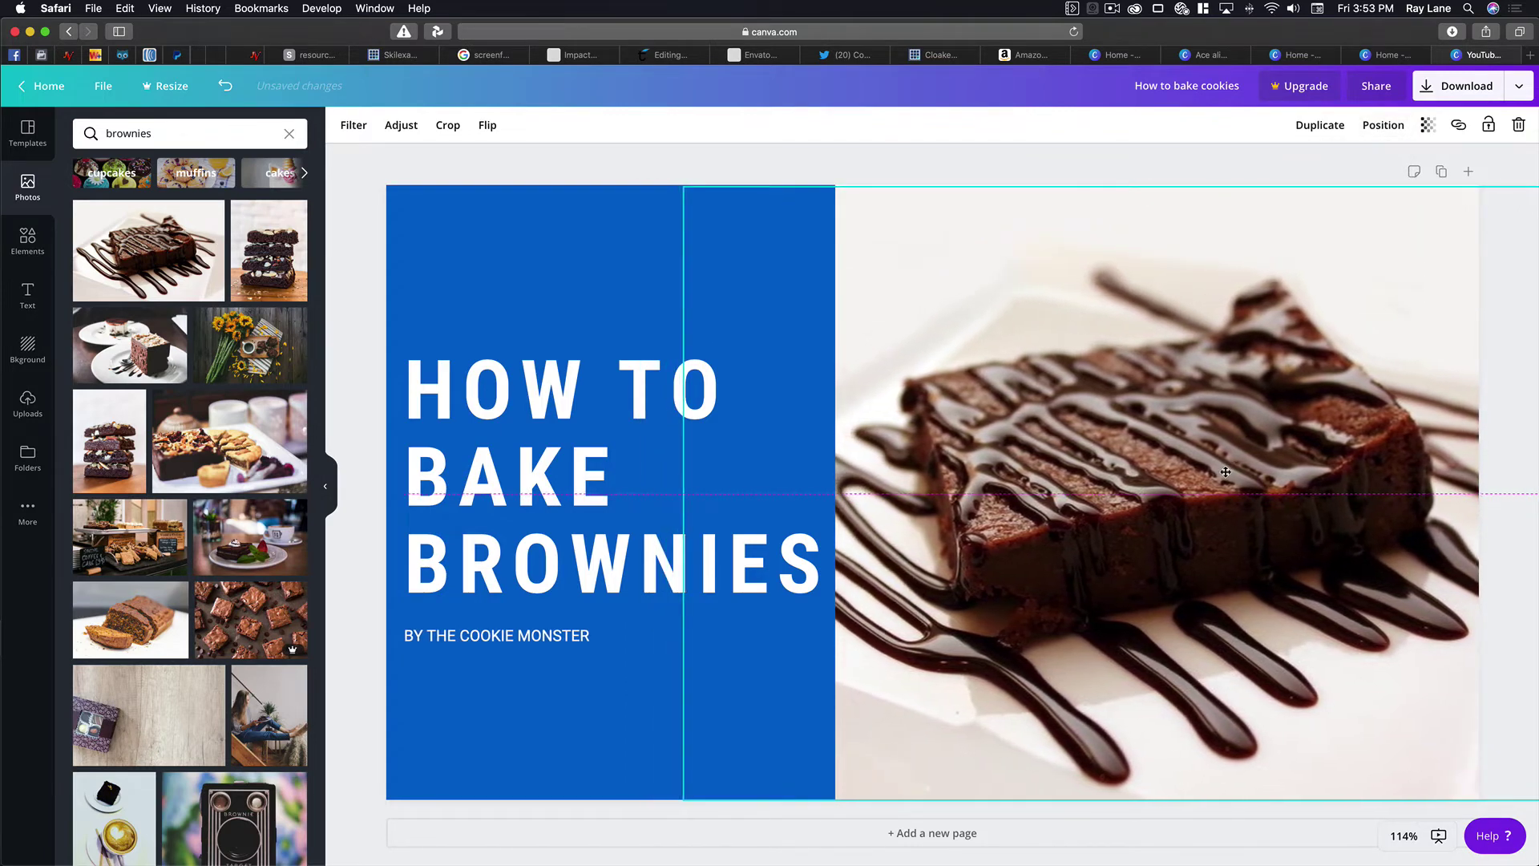
# Step: Try to enable a transparent background for the PNG download, and dismiss the Pro trial offer
pyautogui.click(1458, 95)
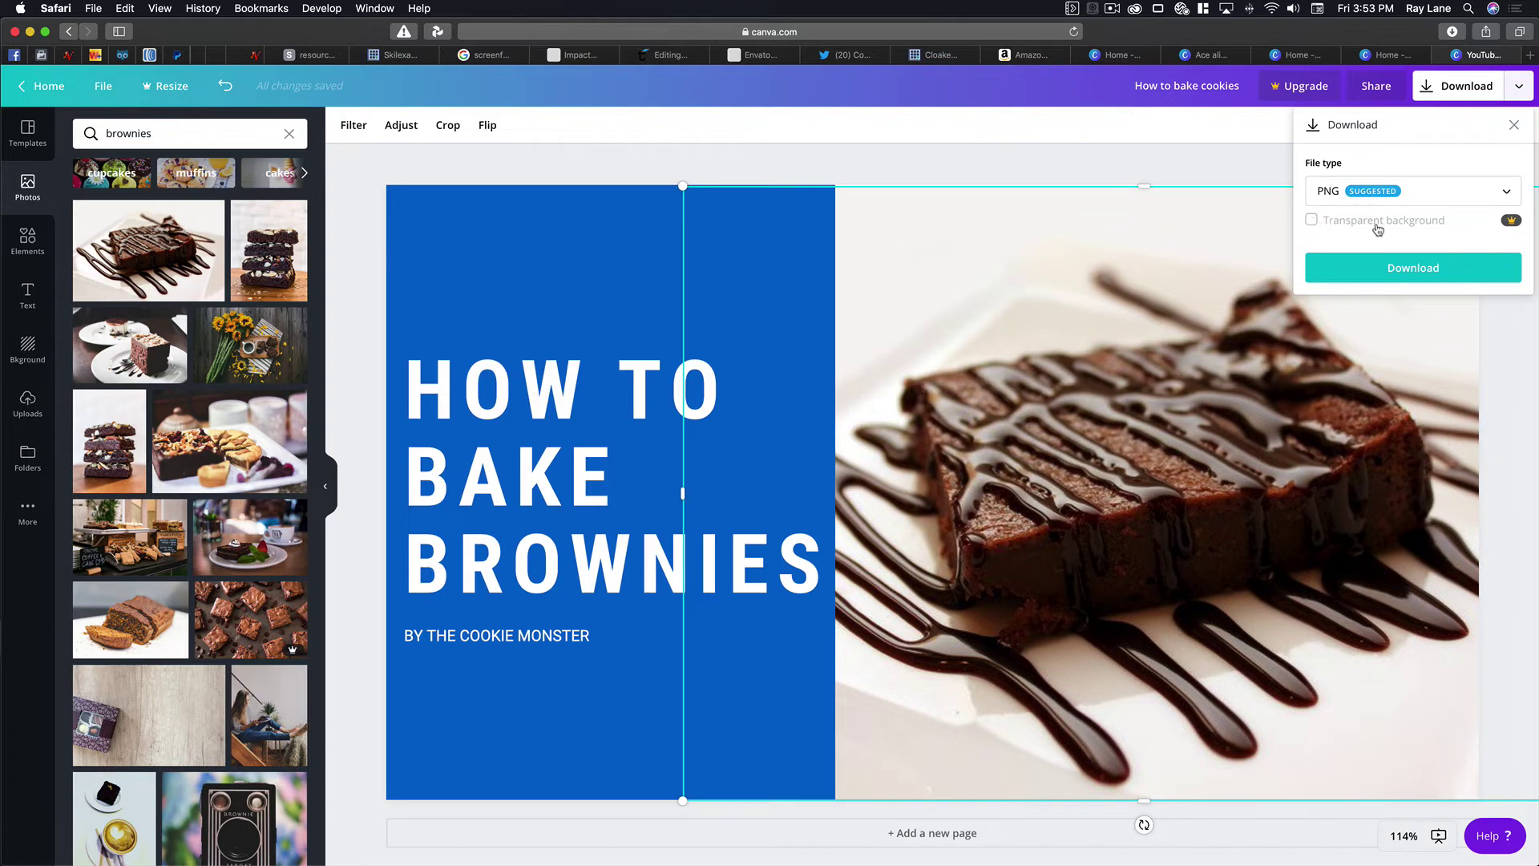
pyautogui.click(1313, 223)
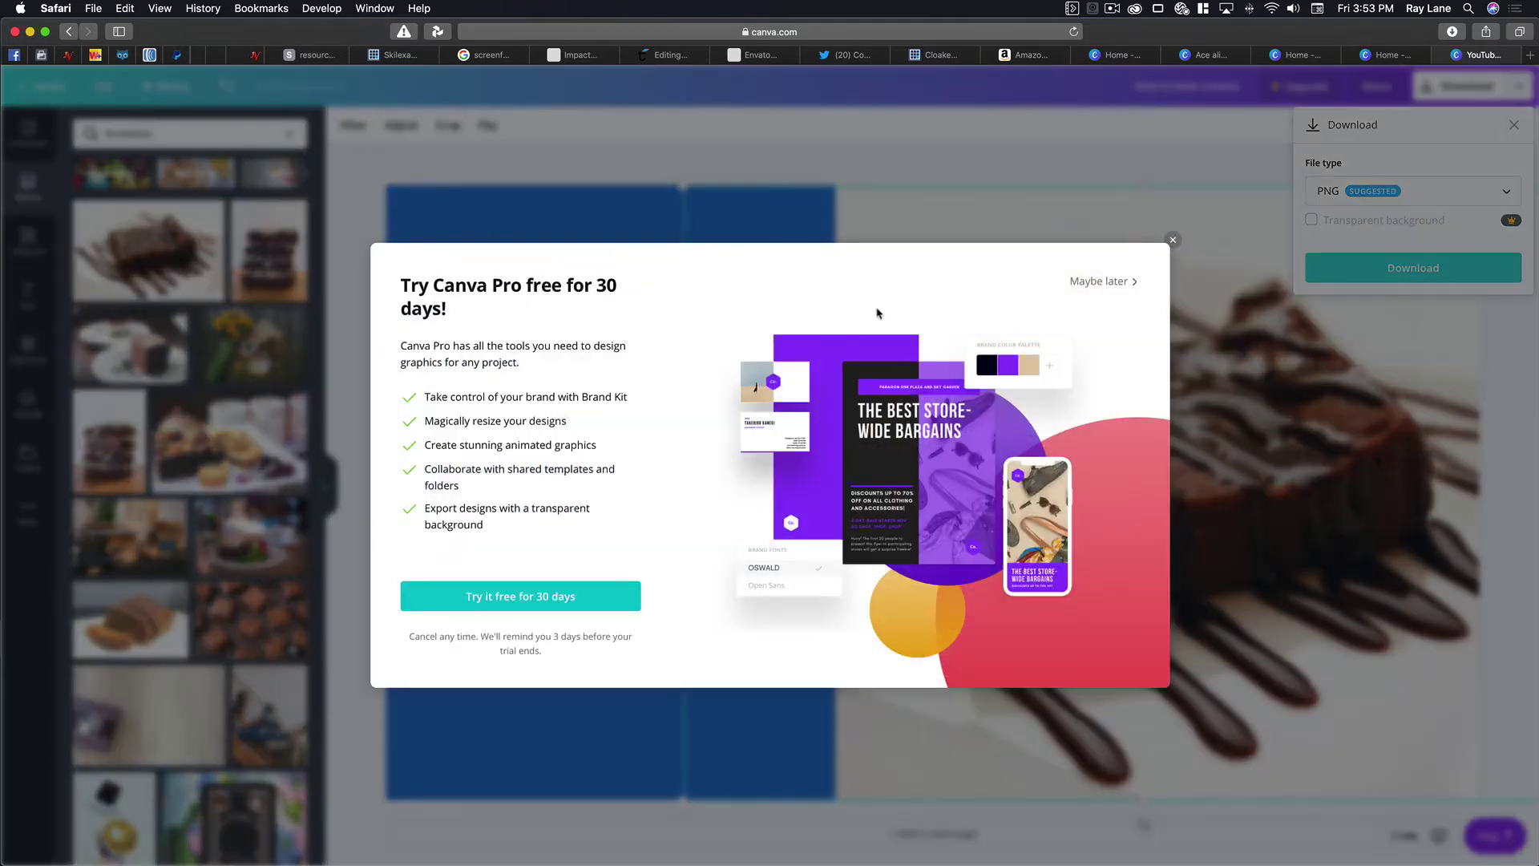
pyautogui.click(1173, 239)
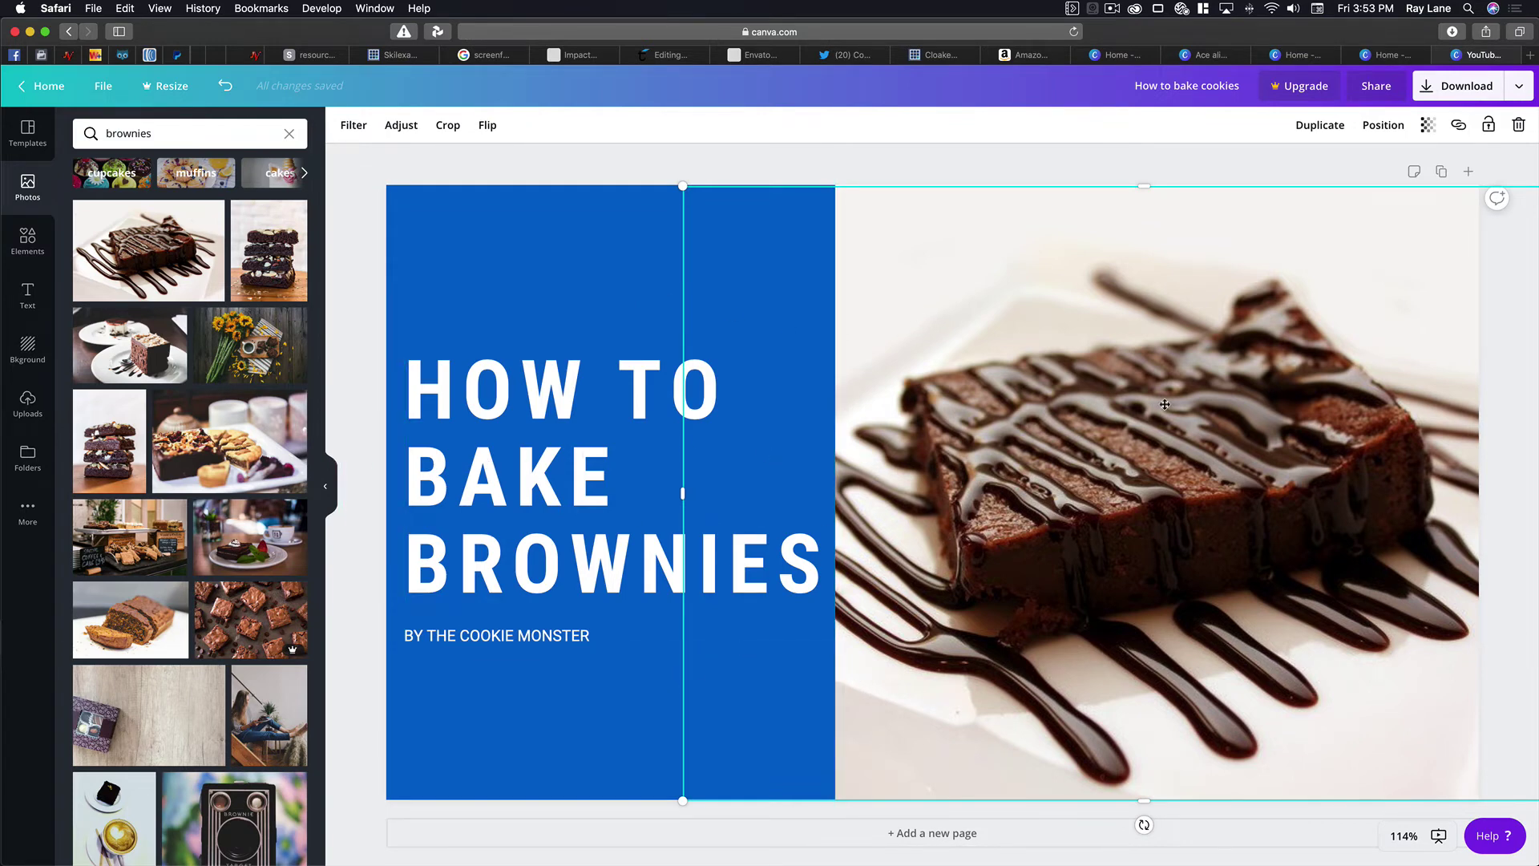
# Step: Download the brownies thumbnail as a PNG and dismiss the Pro trial offer
pyautogui.click(1455, 95)
pyautogui.click(1408, 276)
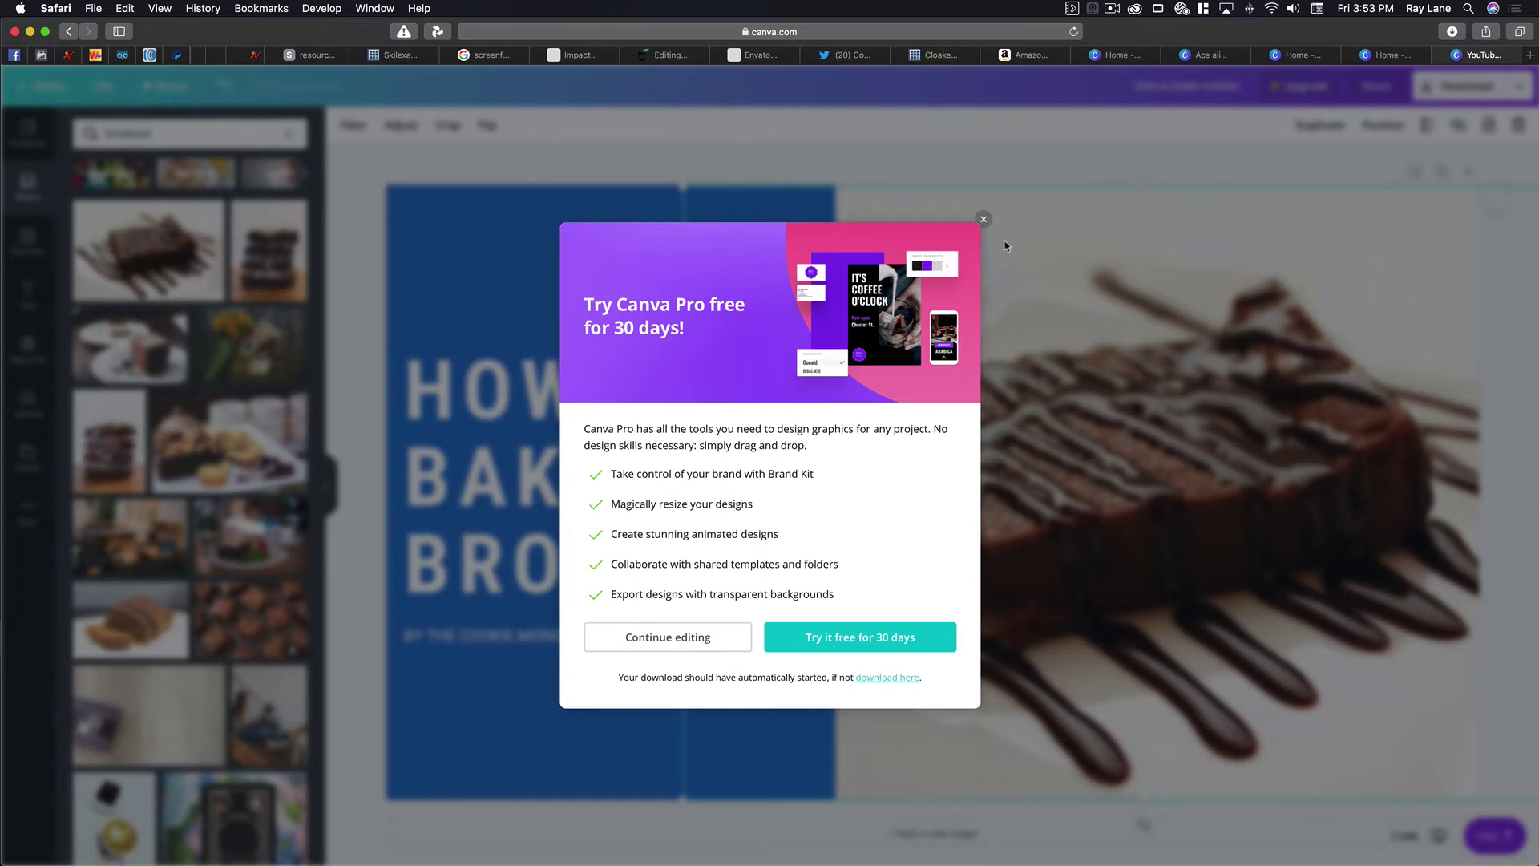
pyautogui.click(984, 219)
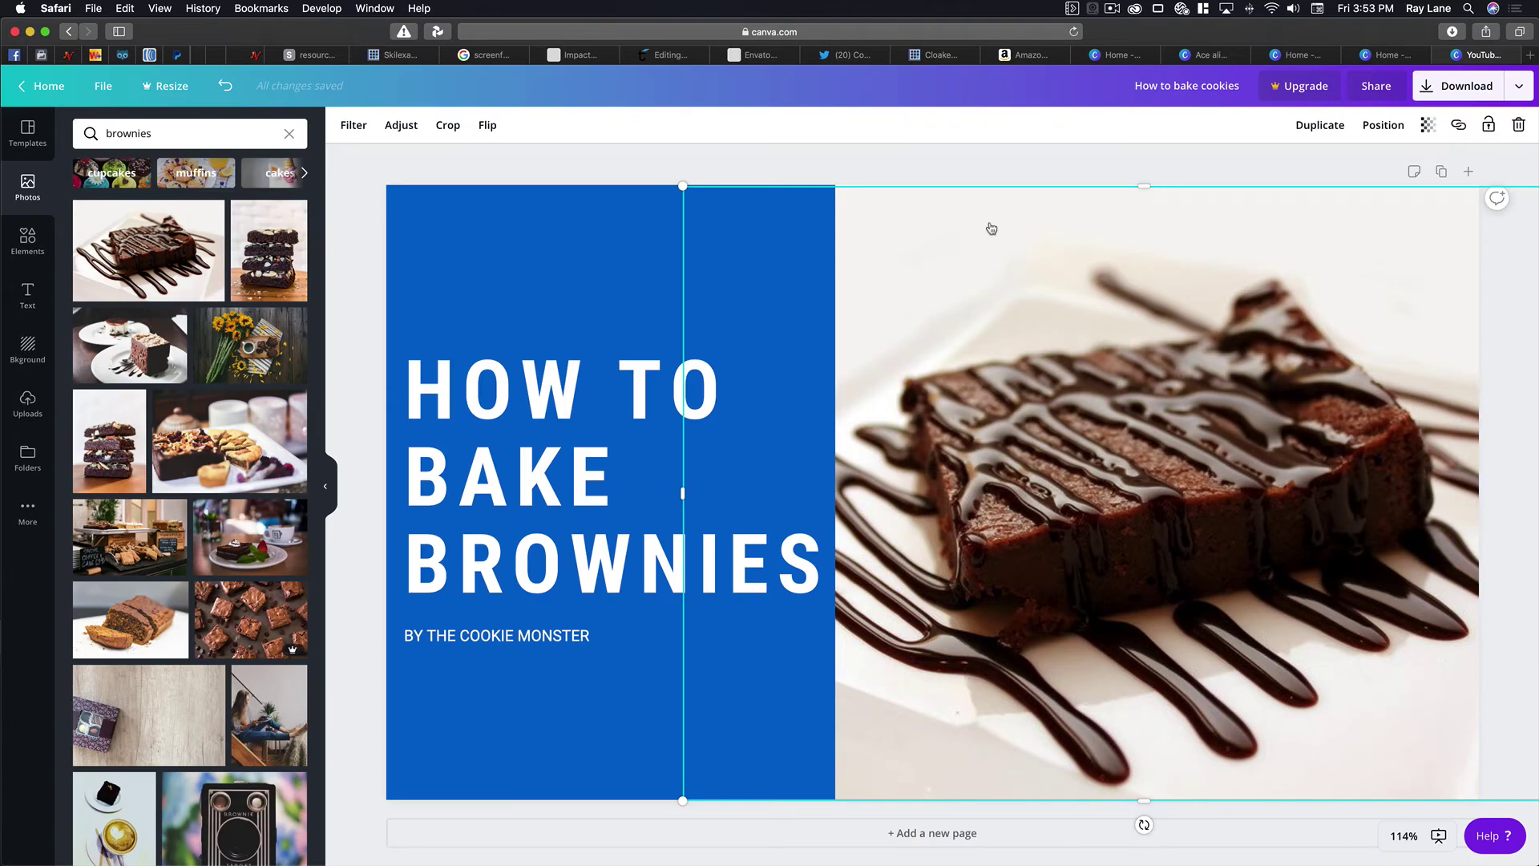
# Step: Add the free Instagram icon to the design and shrink it to a small logo below the Cookie Monster byline
pyautogui.click(36, 253)
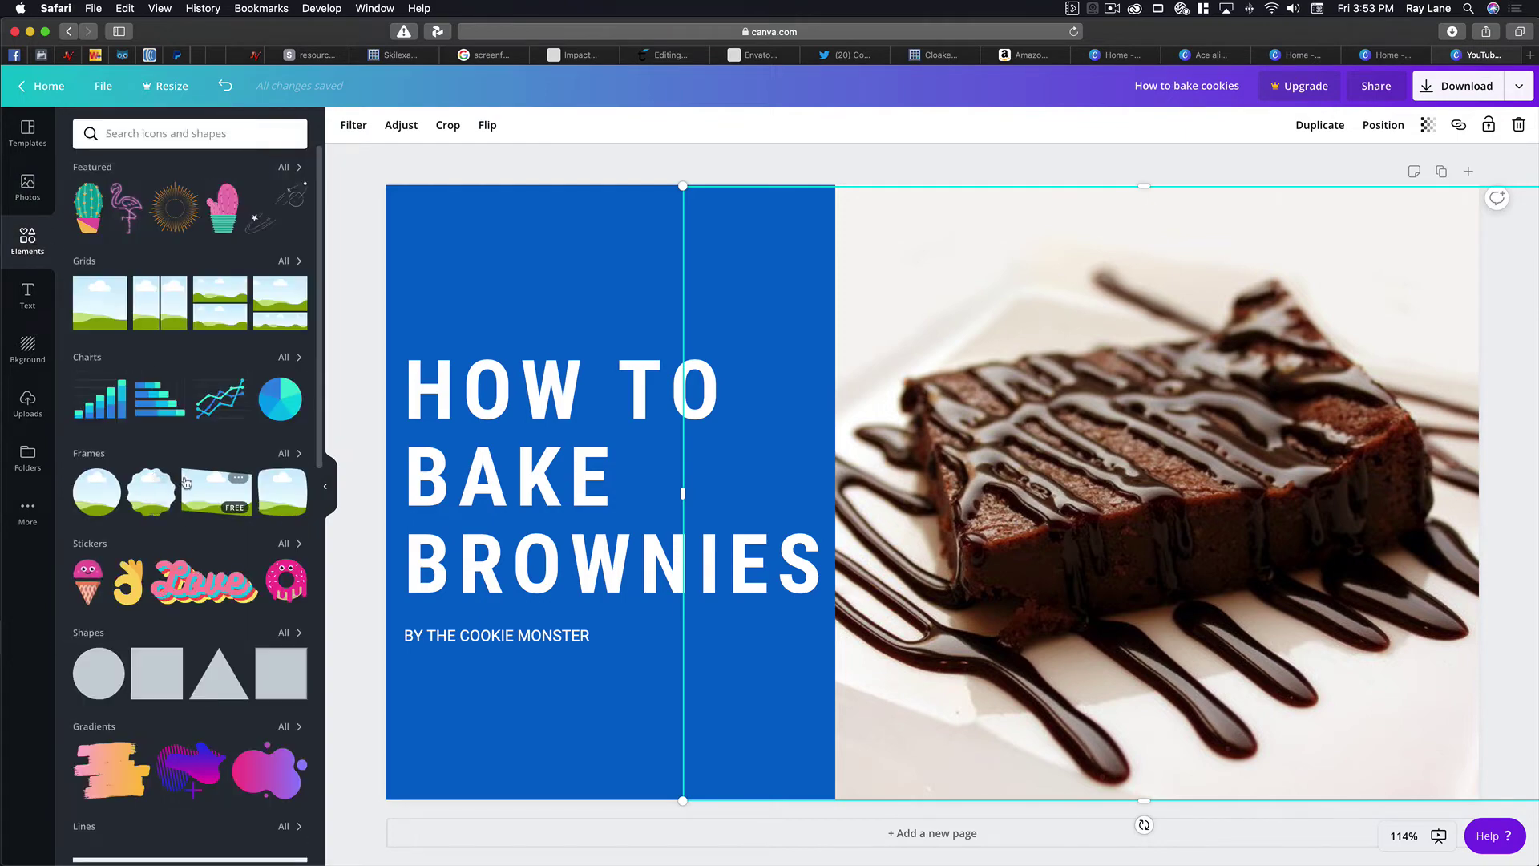
pyautogui.scroll(-15, 186, 489)
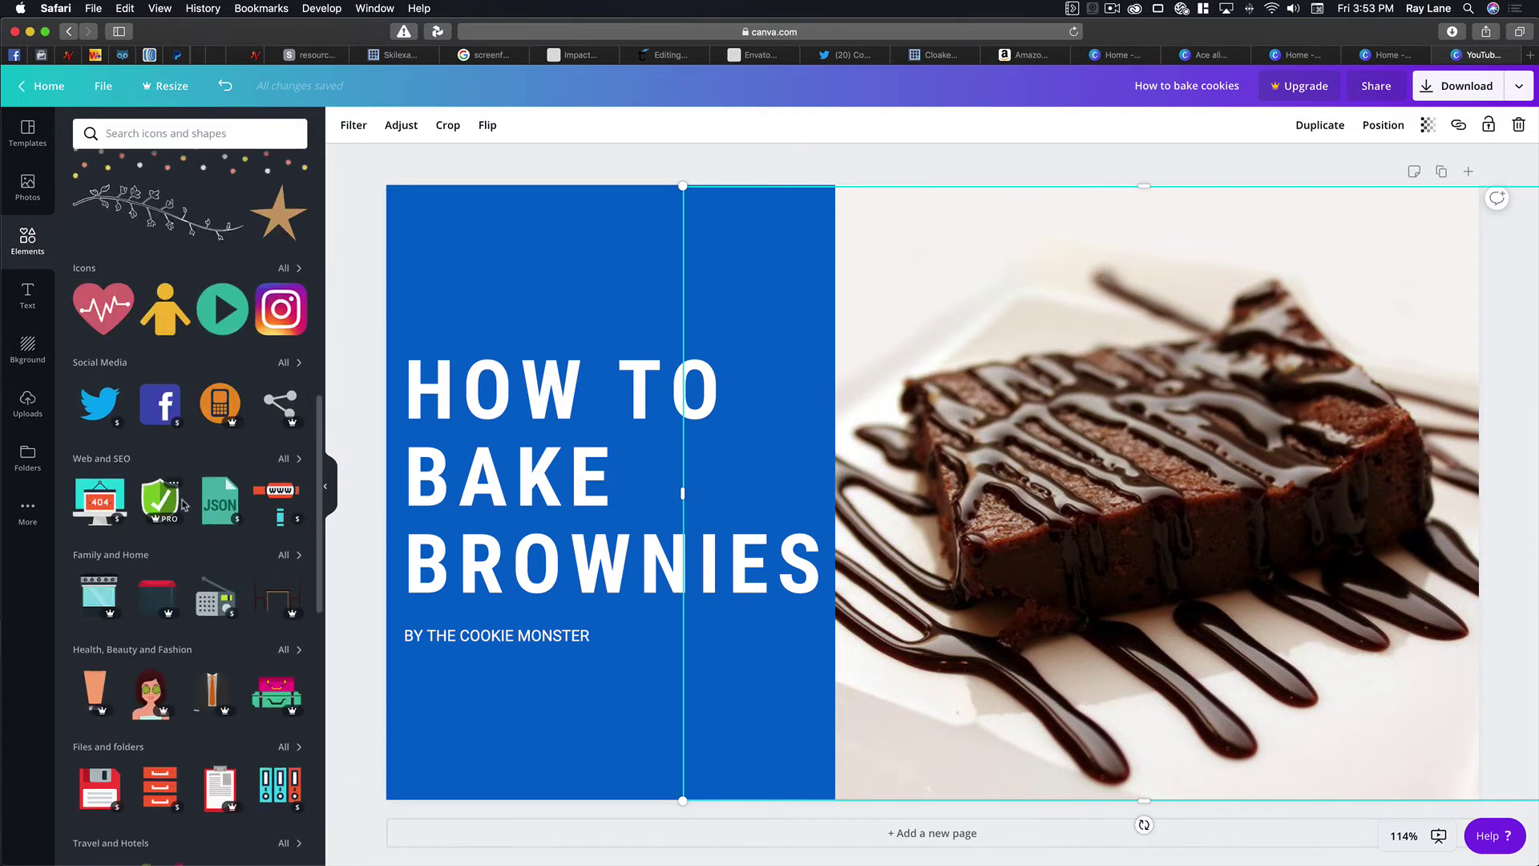
pyautogui.scroll(-3, 185, 504)
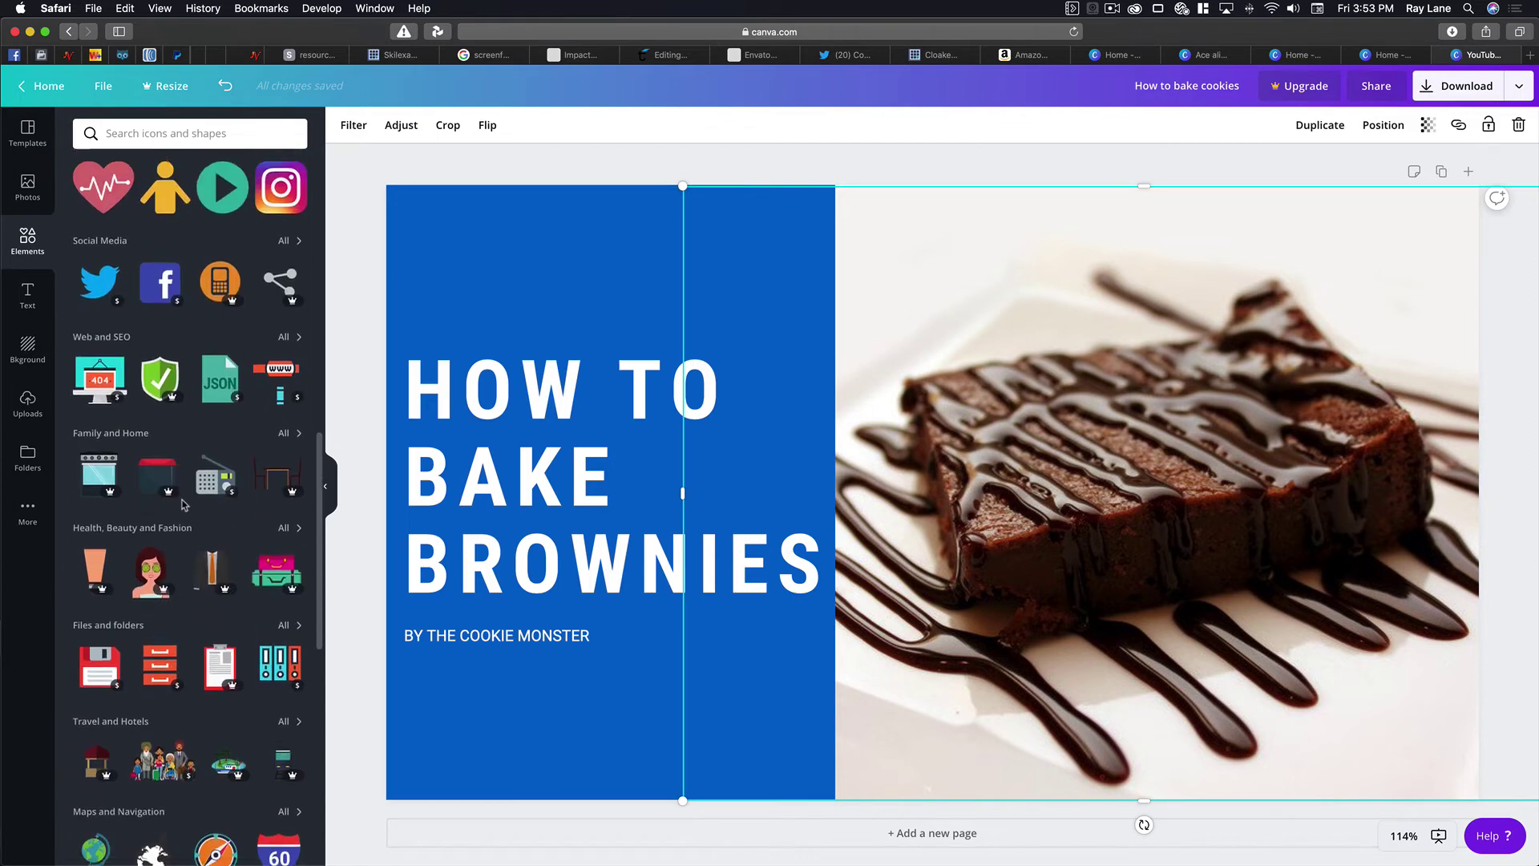
pyautogui.scroll(3, 185, 503)
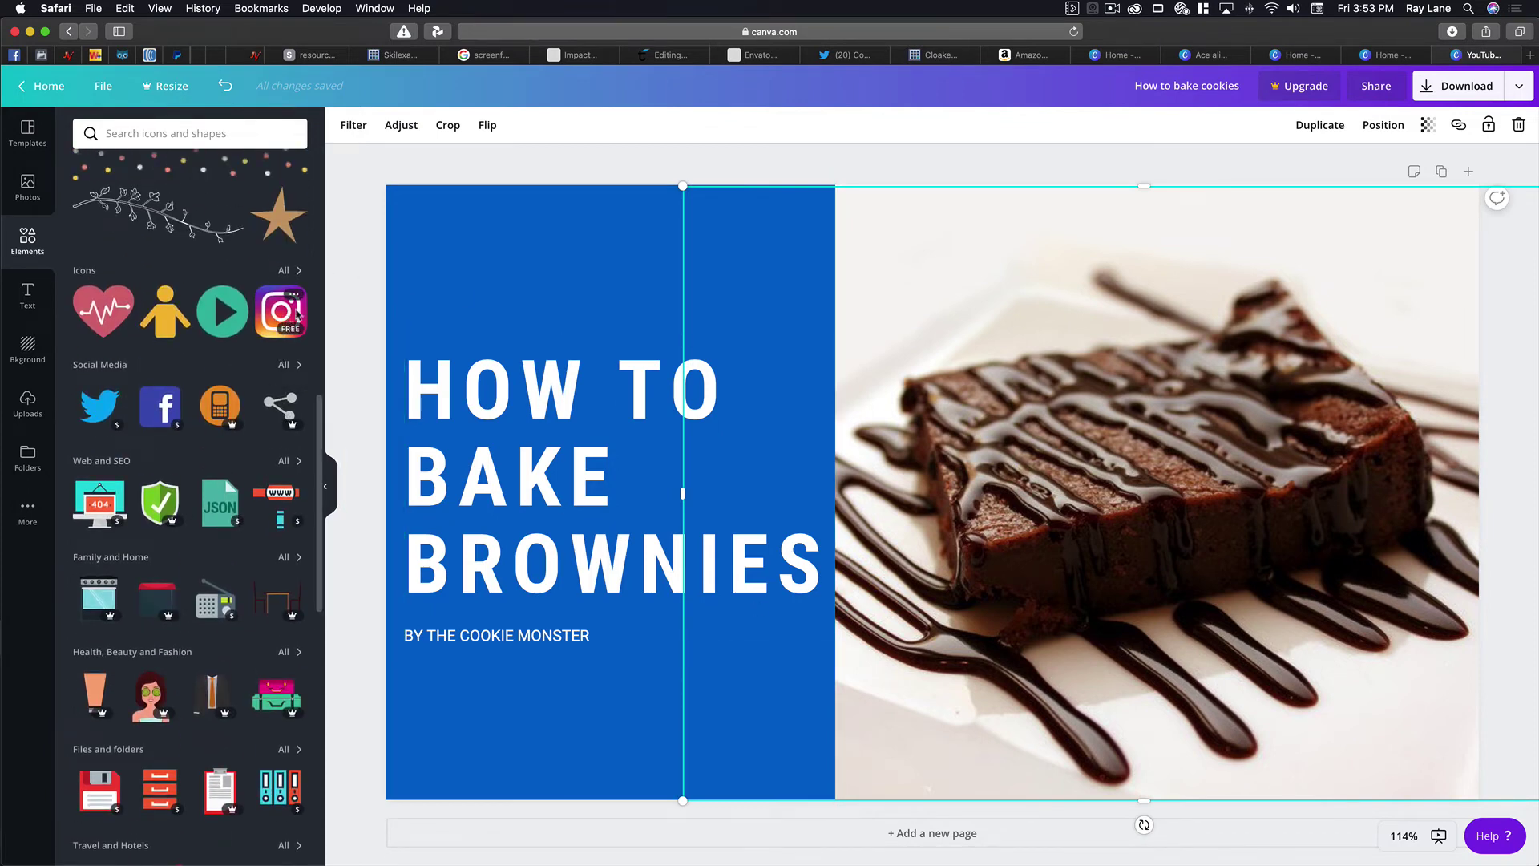
pyautogui.moveTo(297, 315); pyautogui.dragTo(507, 281)
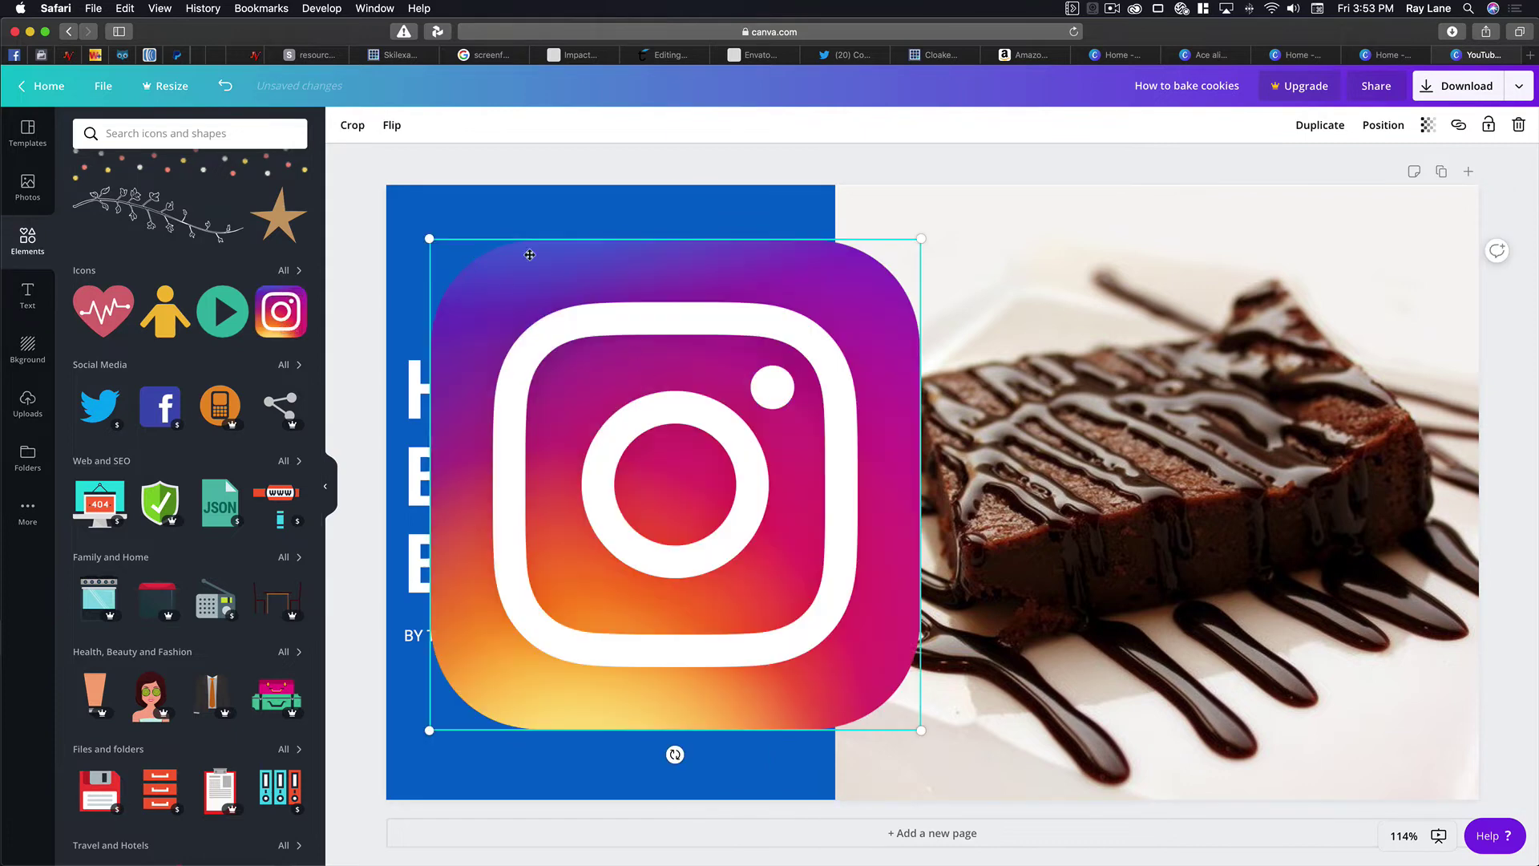
pyautogui.moveTo(430, 239); pyautogui.dragTo(430, 722)
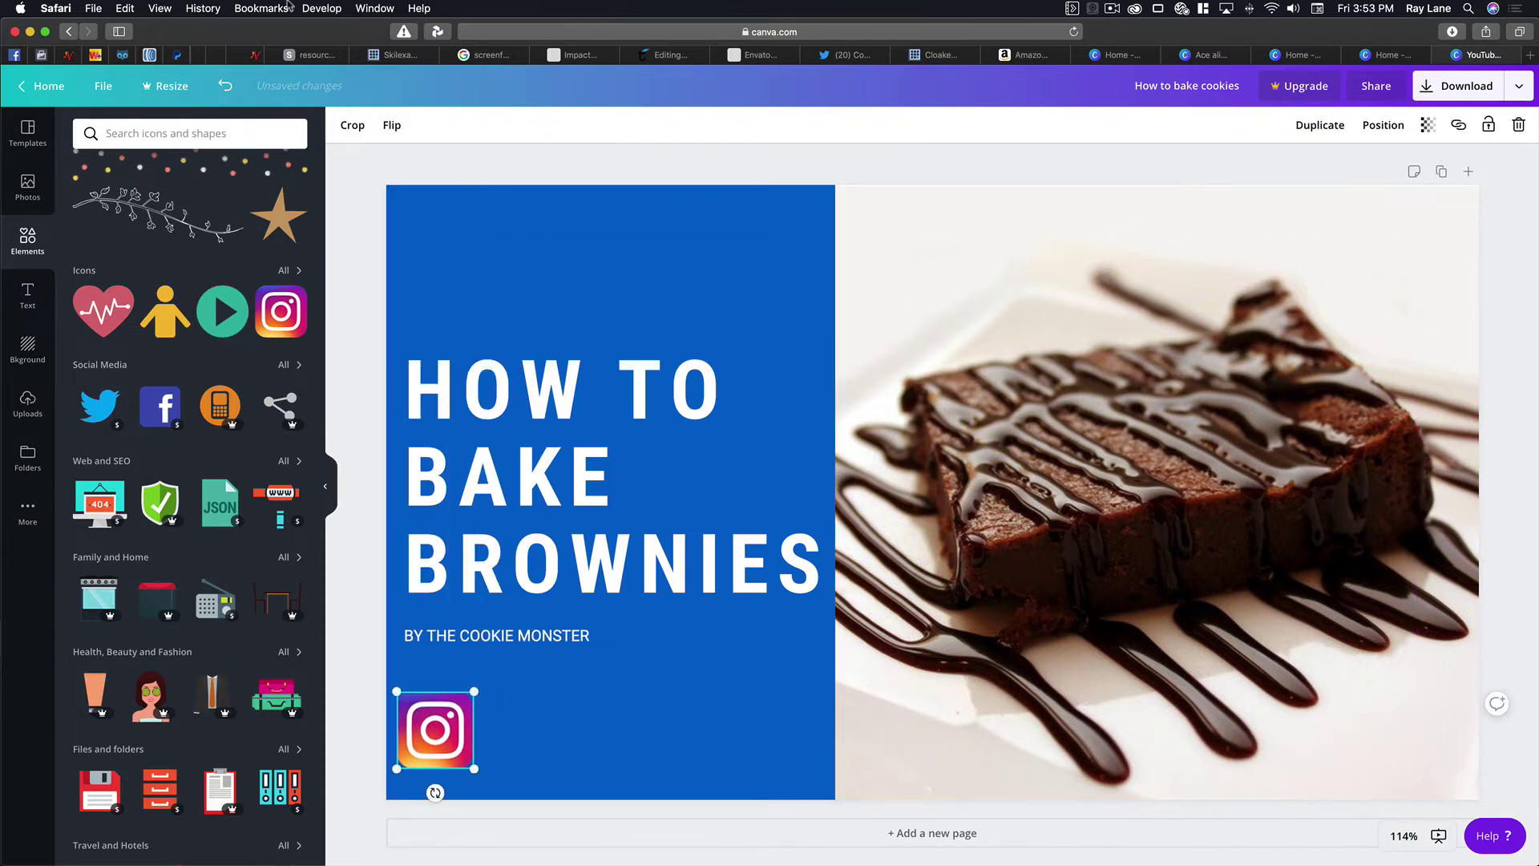
# Step: Add a heading beside the Instagram icon with the text "instagram.com/cookies"
pyautogui.click(25, 285)
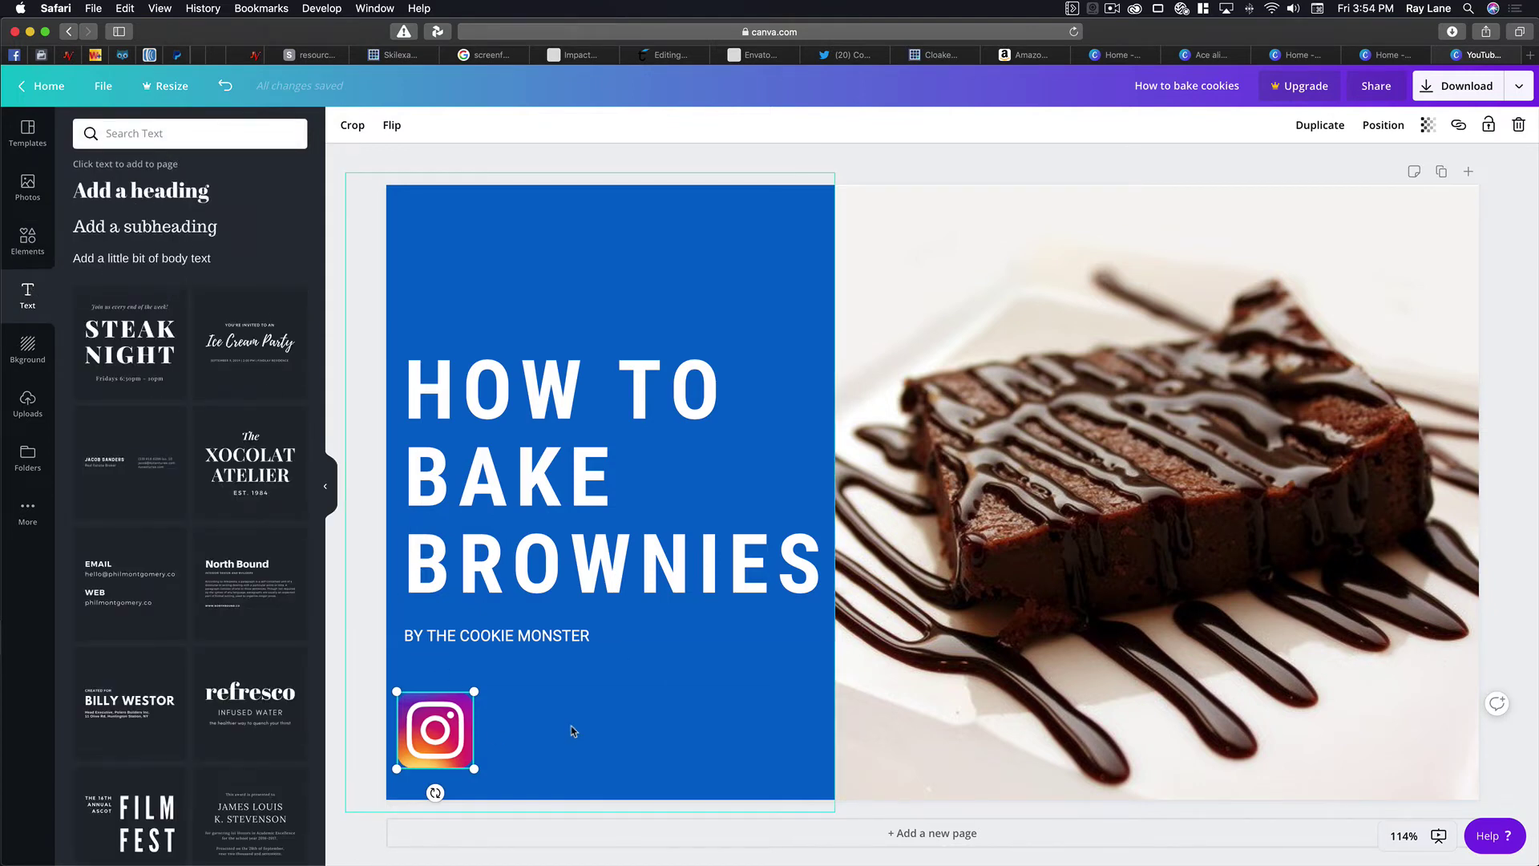
pyautogui.click(289, 193)
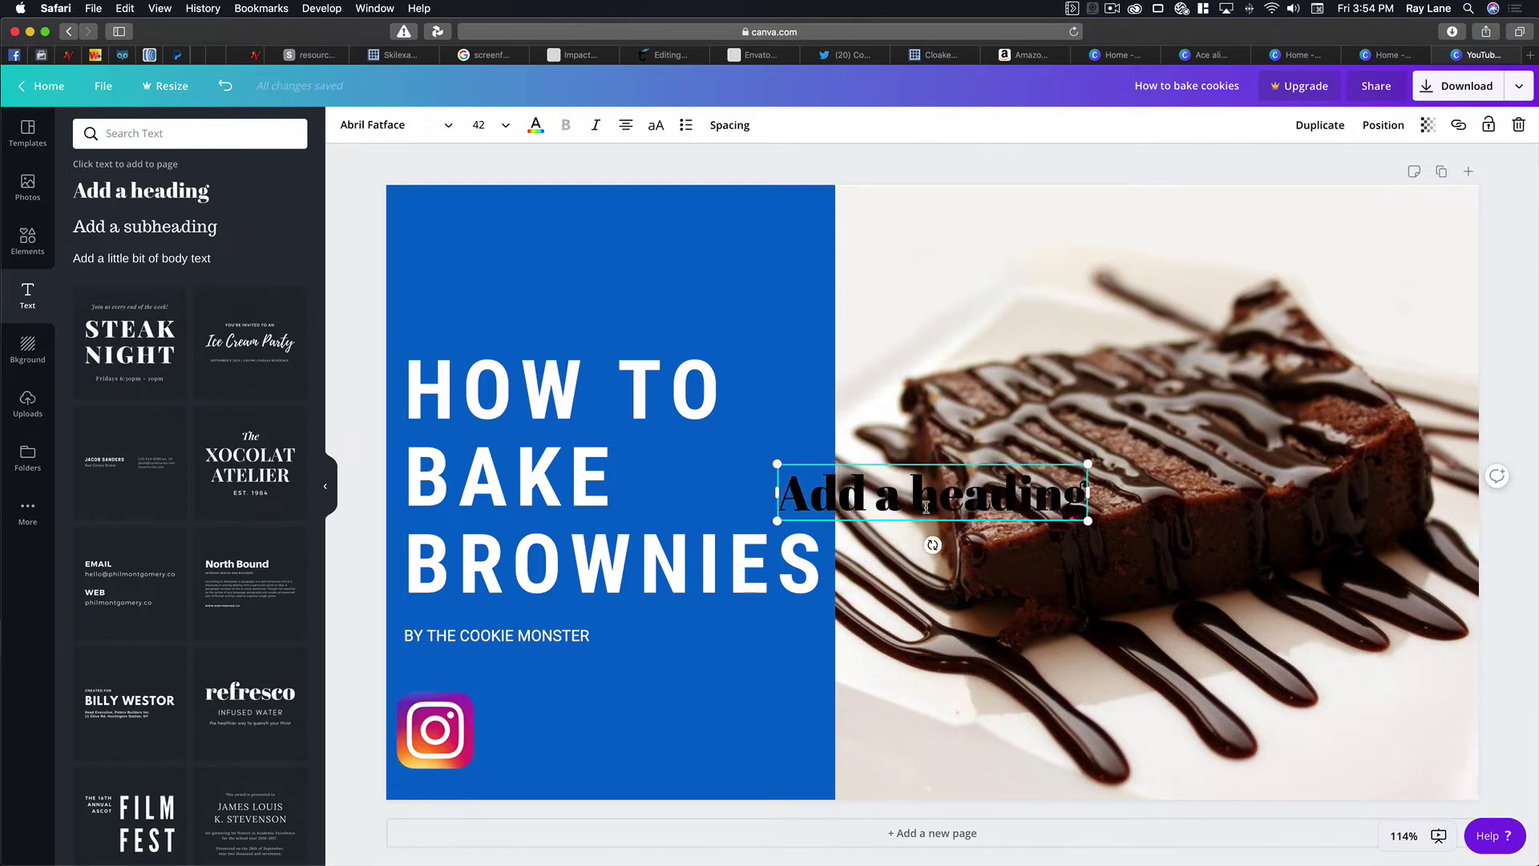
pyautogui.click(871, 538)
pyautogui.moveTo(871, 538); pyautogui.dragTo(600, 744)
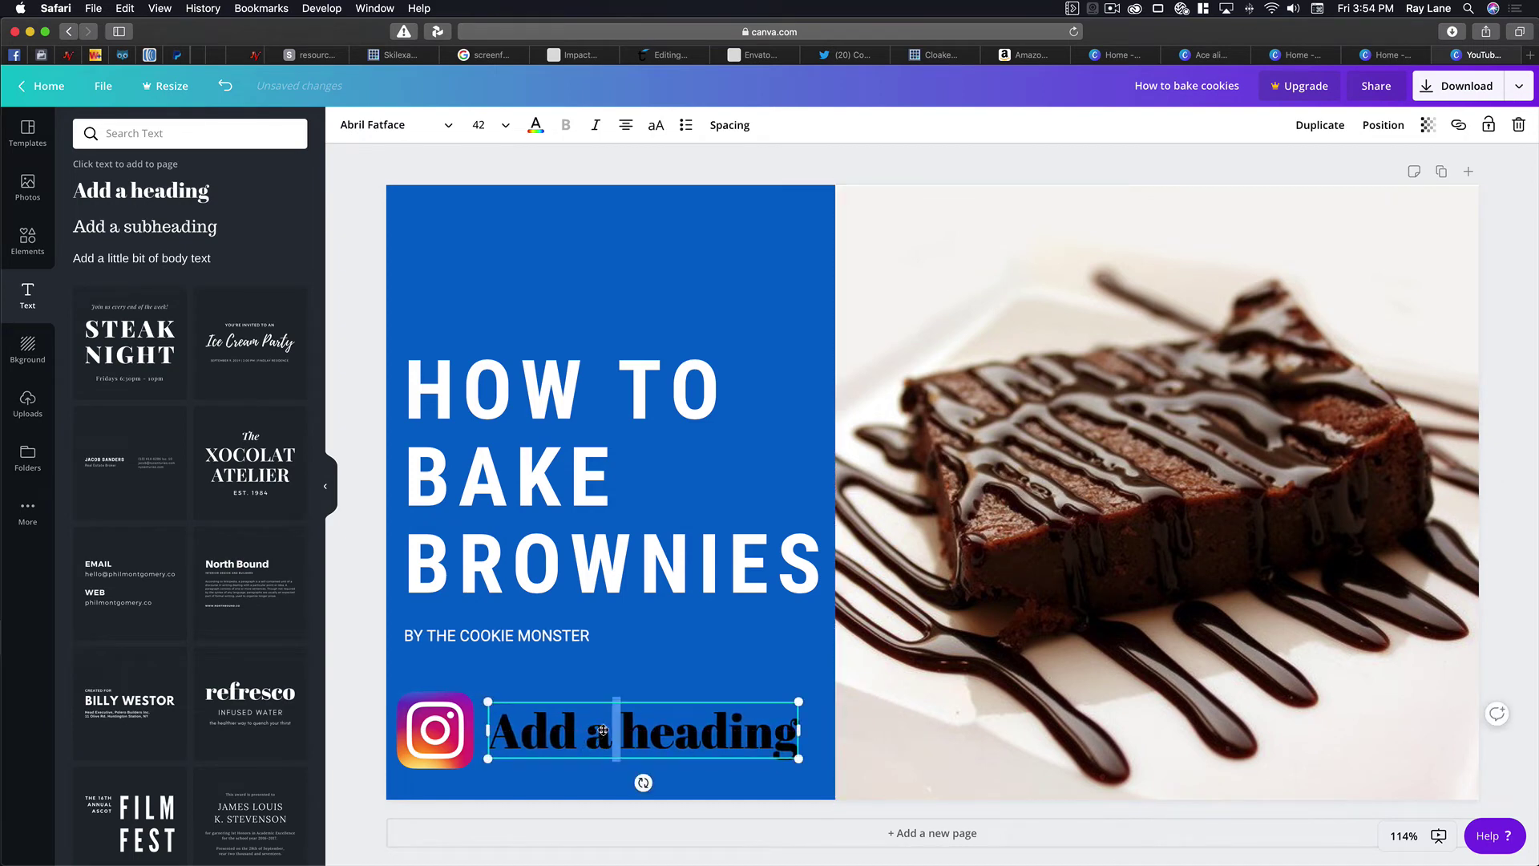
pyautogui.doubleClick(603, 729)
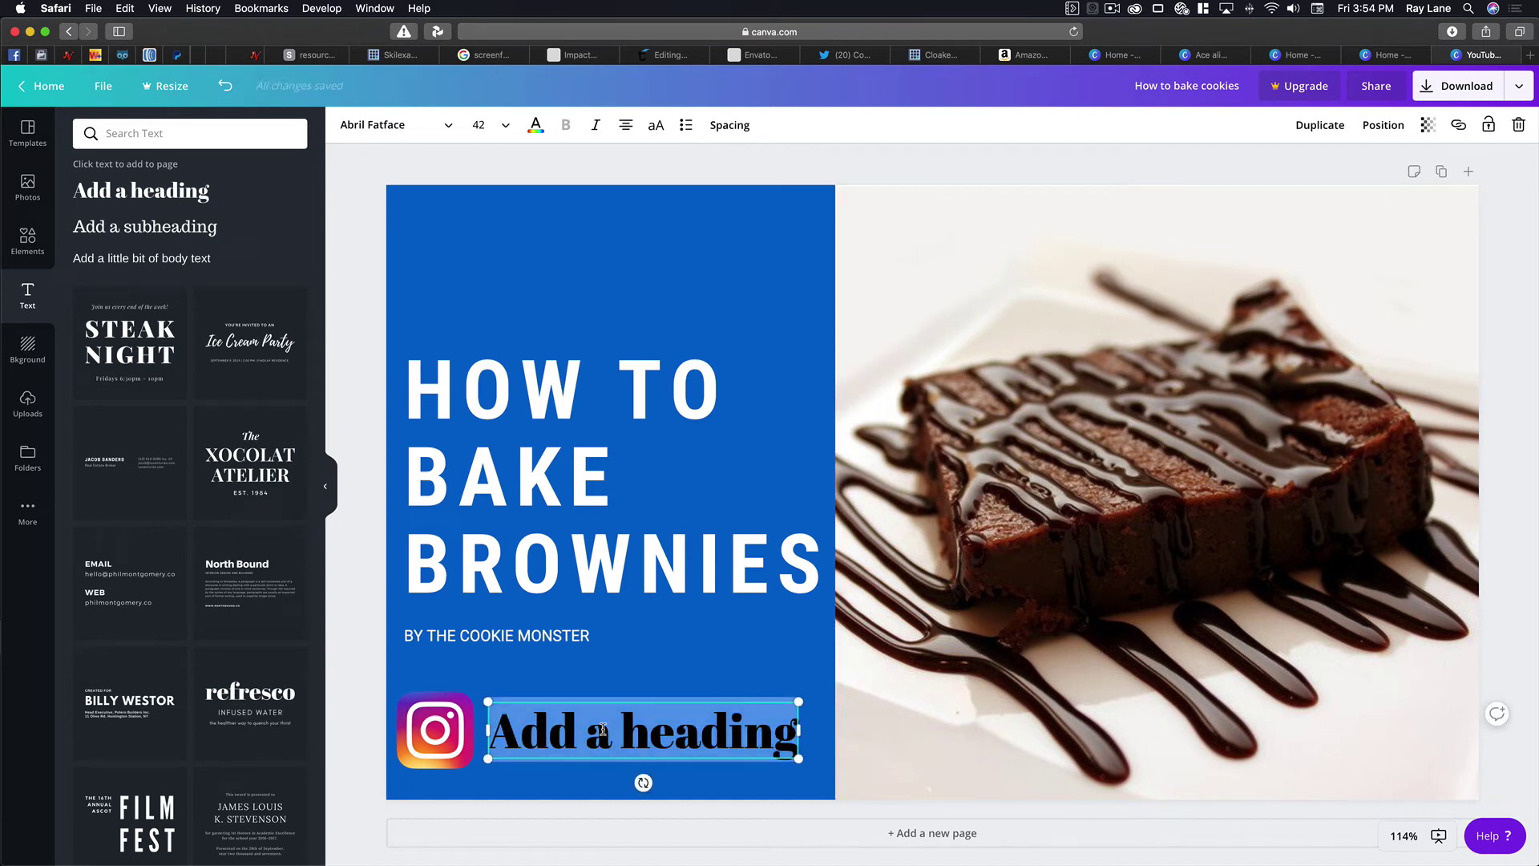
pyautogui.write('insta')
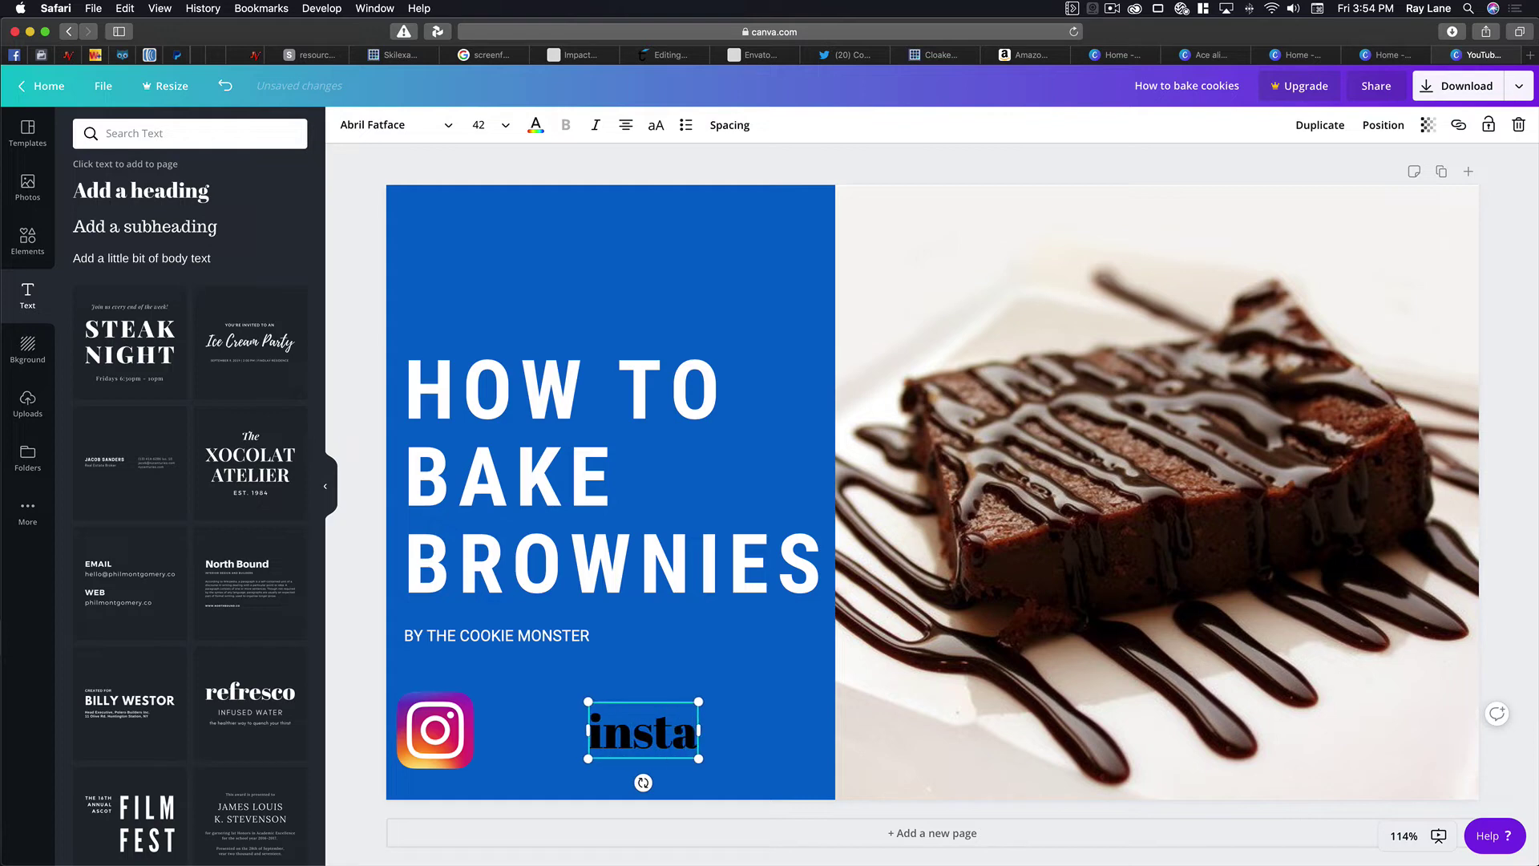
pyautogui.write('gram.co')
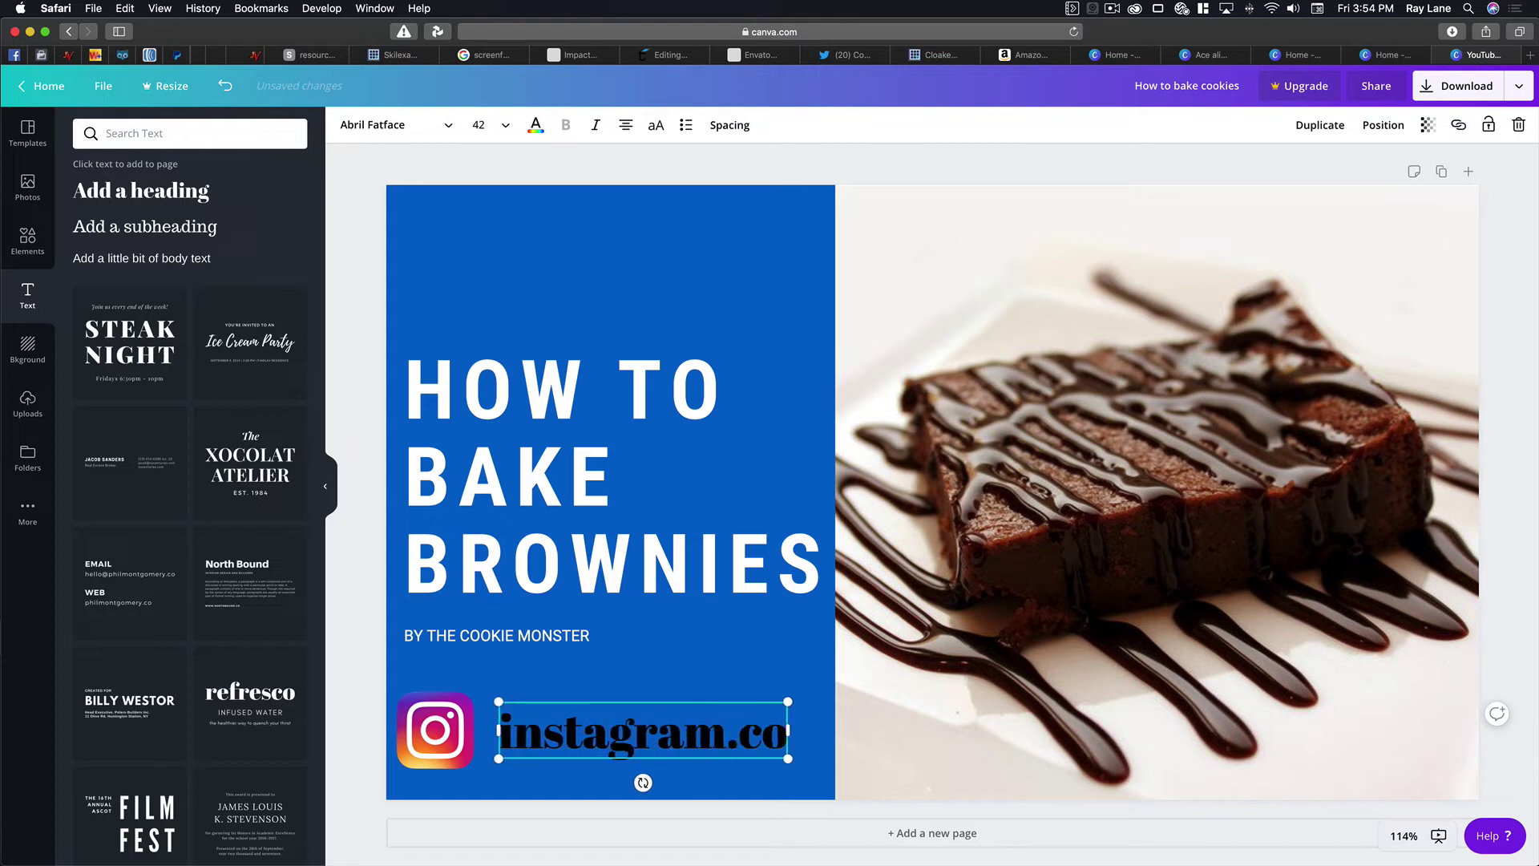
pyautogui.write('m/cookies')
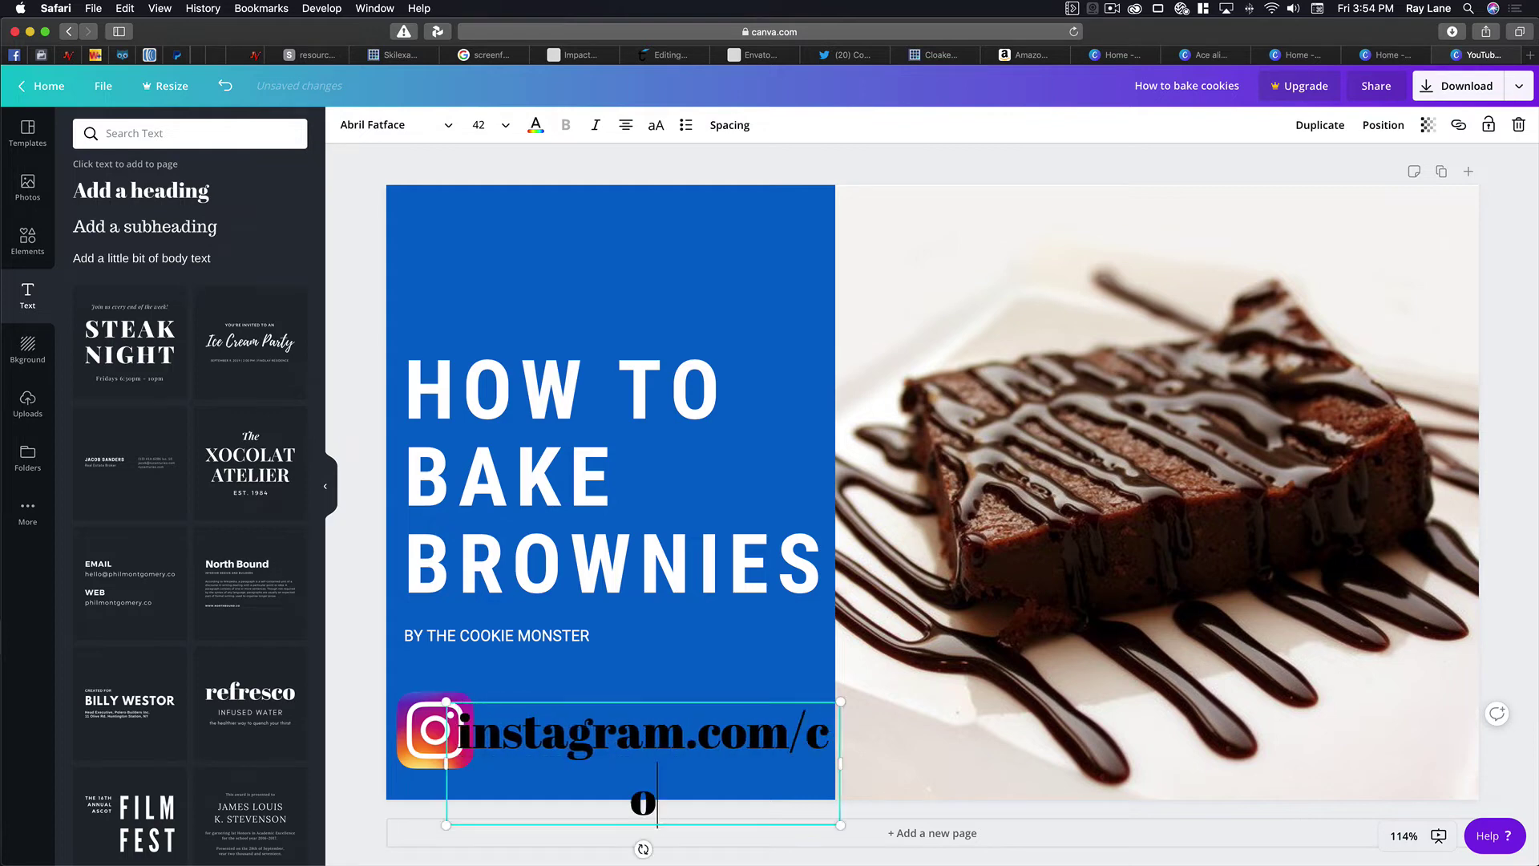
# Step: Reduce the Instagram link's font size to 28 so it fits on one line inside the blue panel
pyautogui.press('super+a')
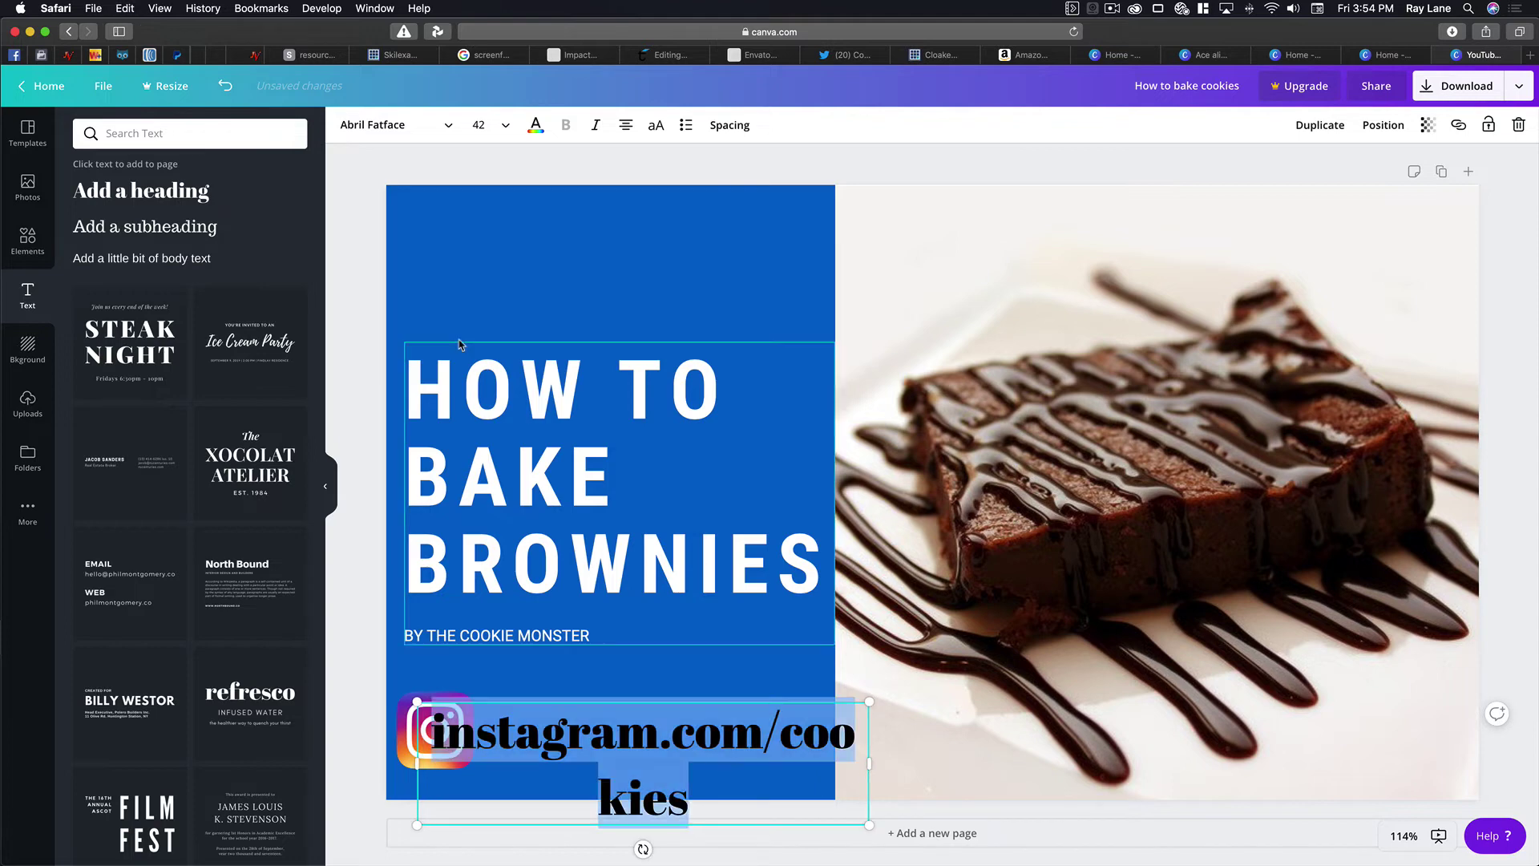
pyautogui.click(485, 125)
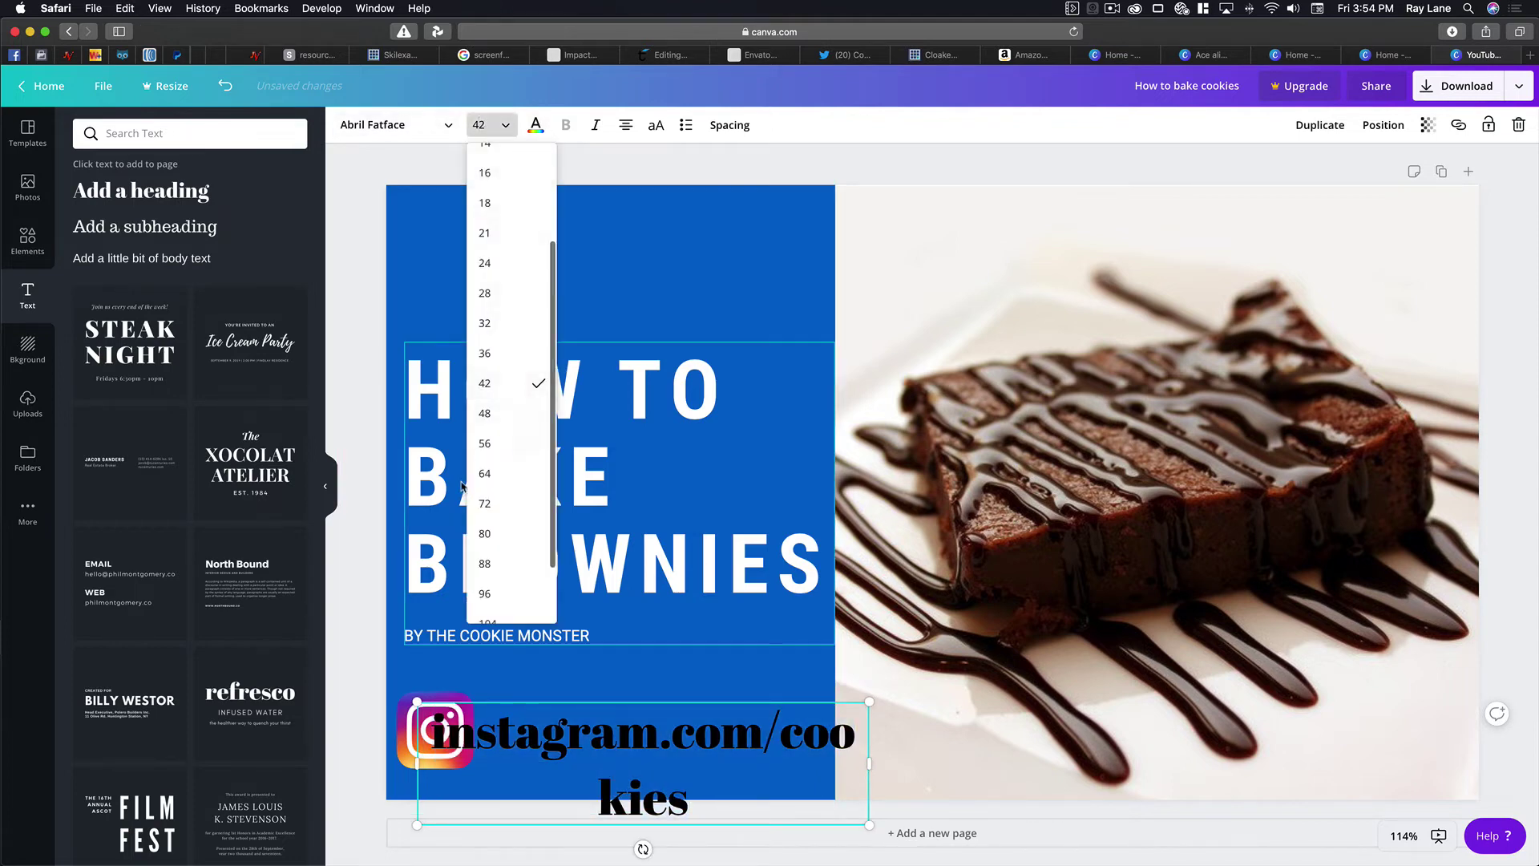
pyautogui.click(499, 324)
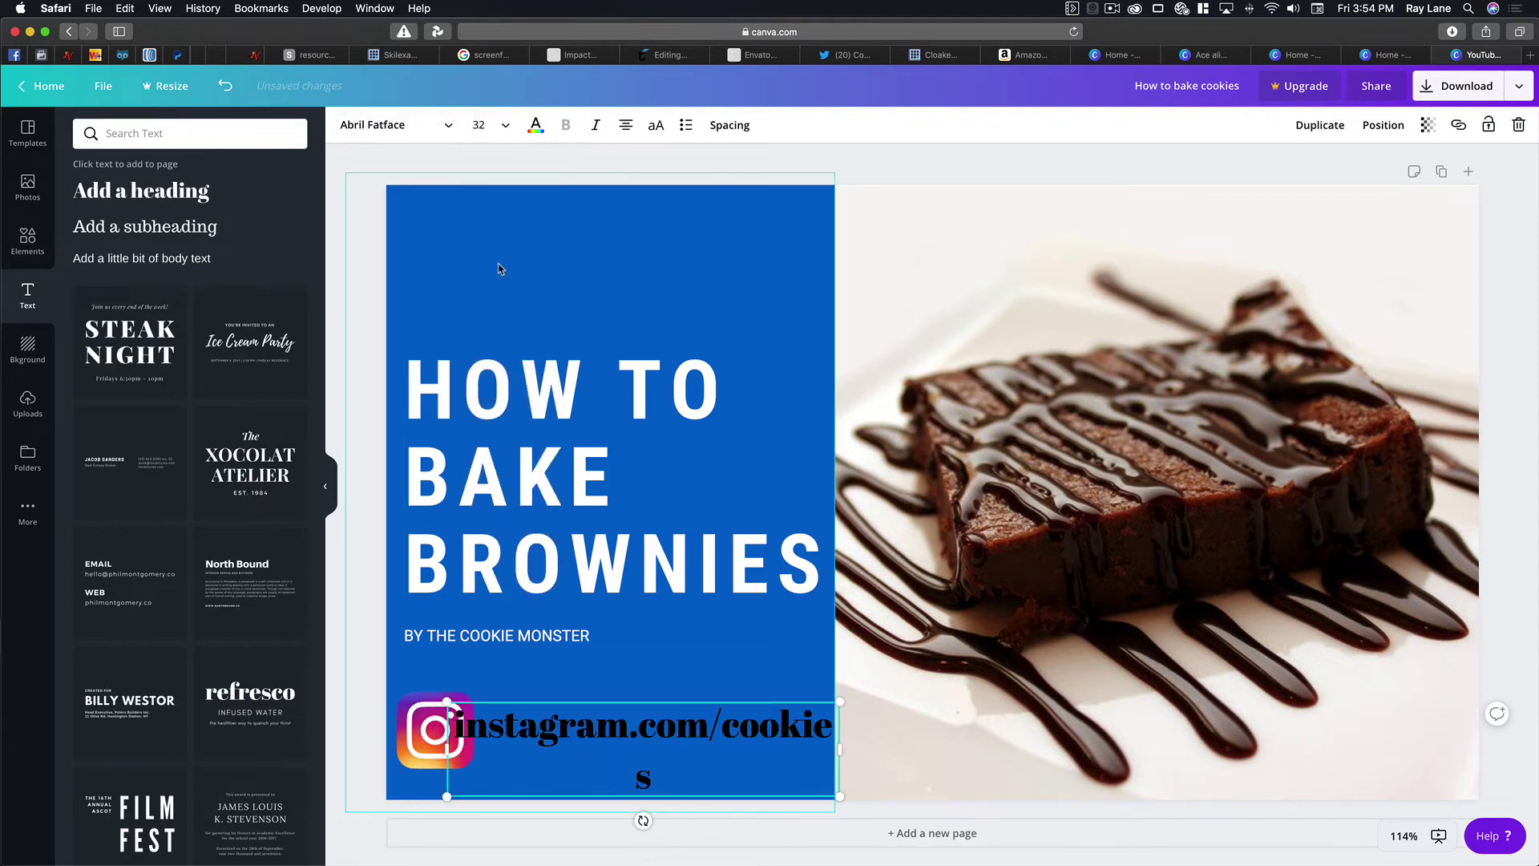
pyautogui.click(503, 128)
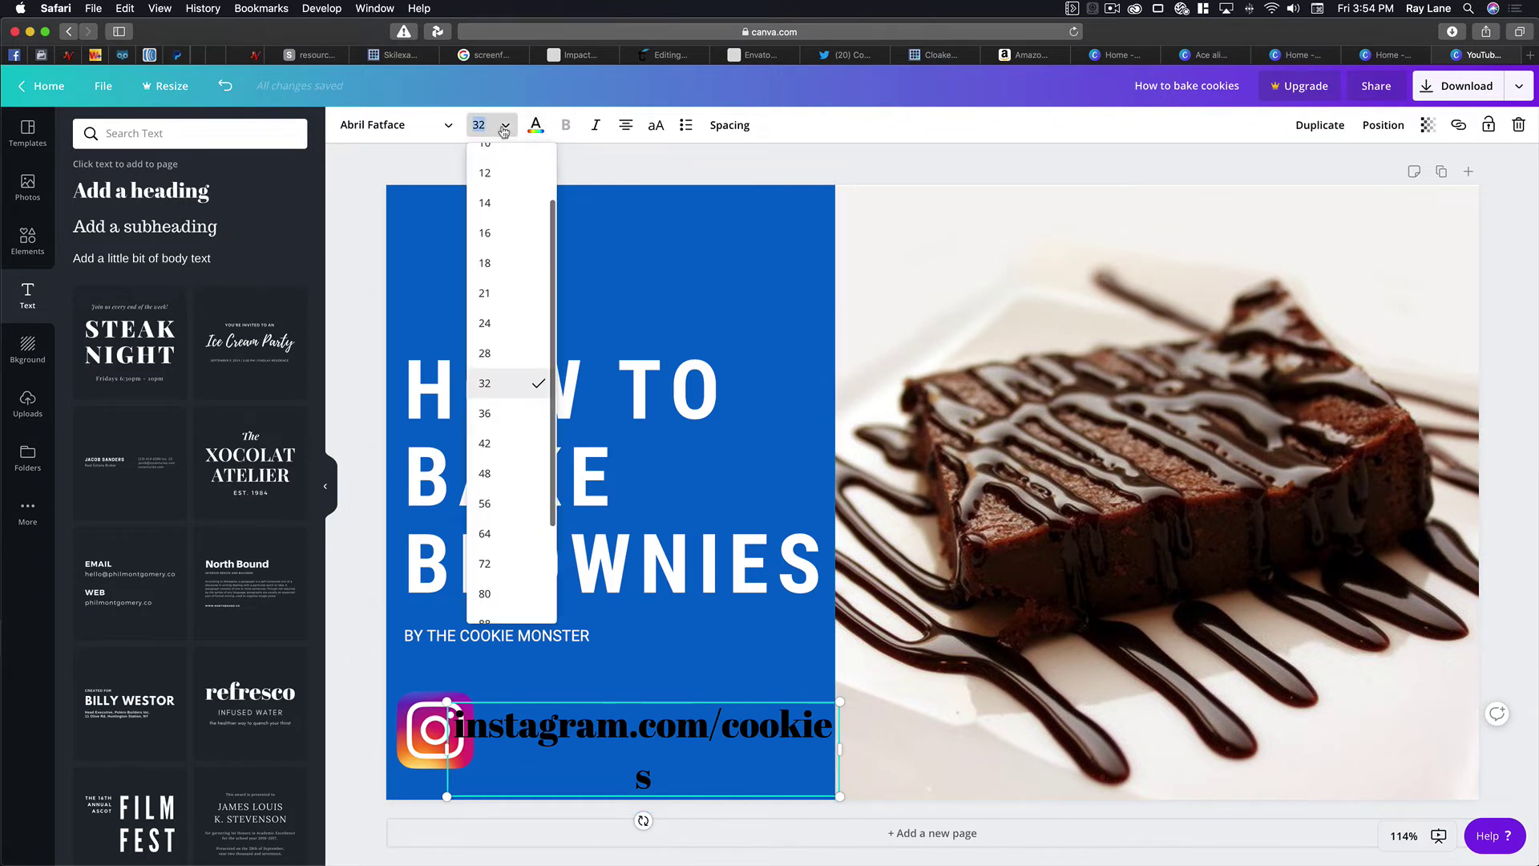
pyautogui.click(503, 355)
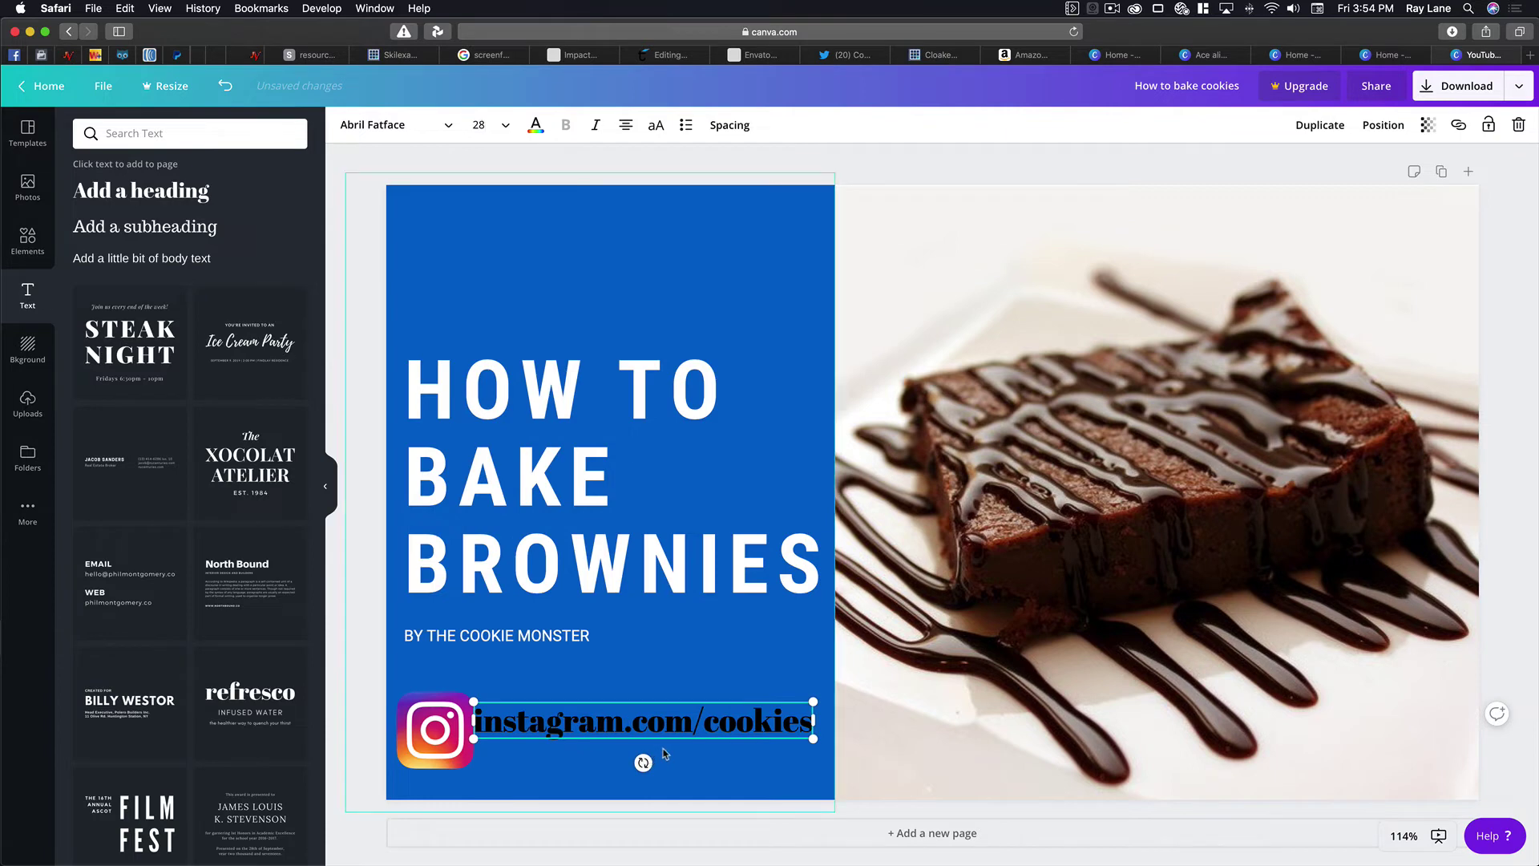
# Step: Recolor the Instagram link text white and change its font to Roboto
pyautogui.scroll(-1, 792, 461)
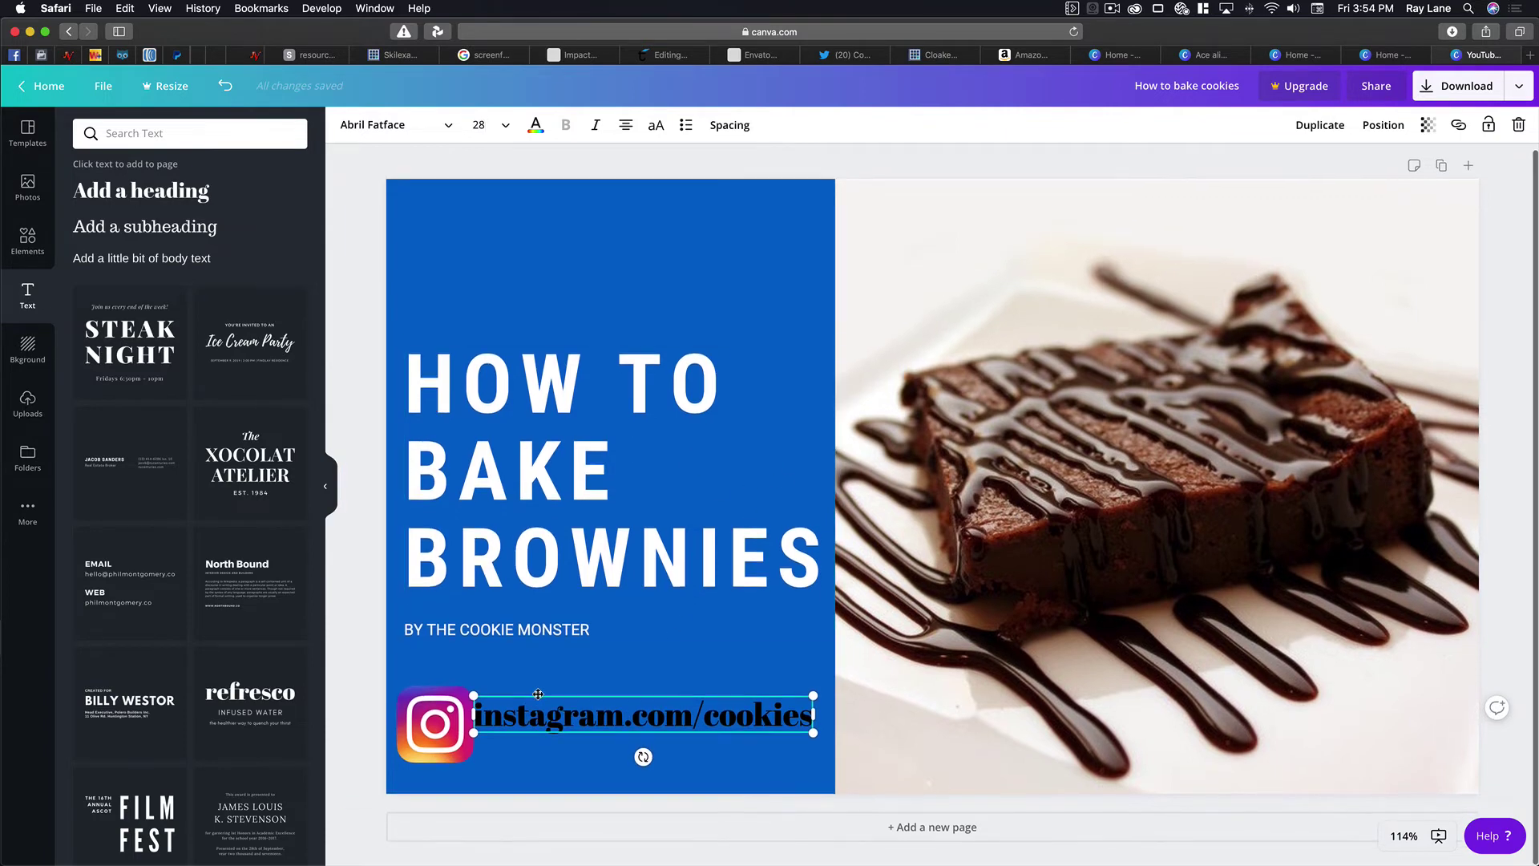
pyautogui.doubleClick(668, 724)
pyautogui.tripleClick(667, 724)
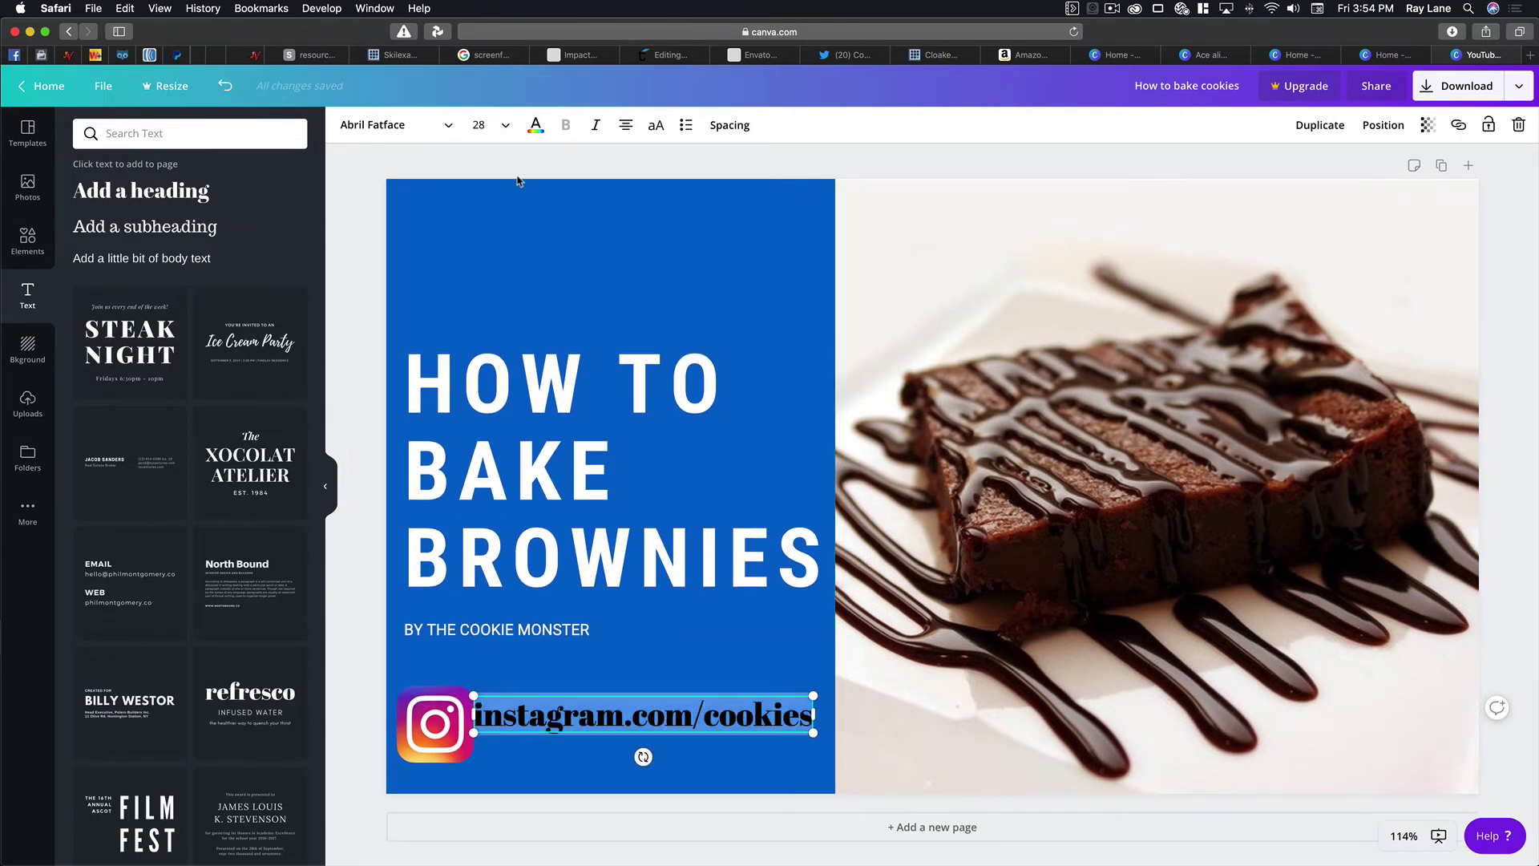
pyautogui.click(530, 125)
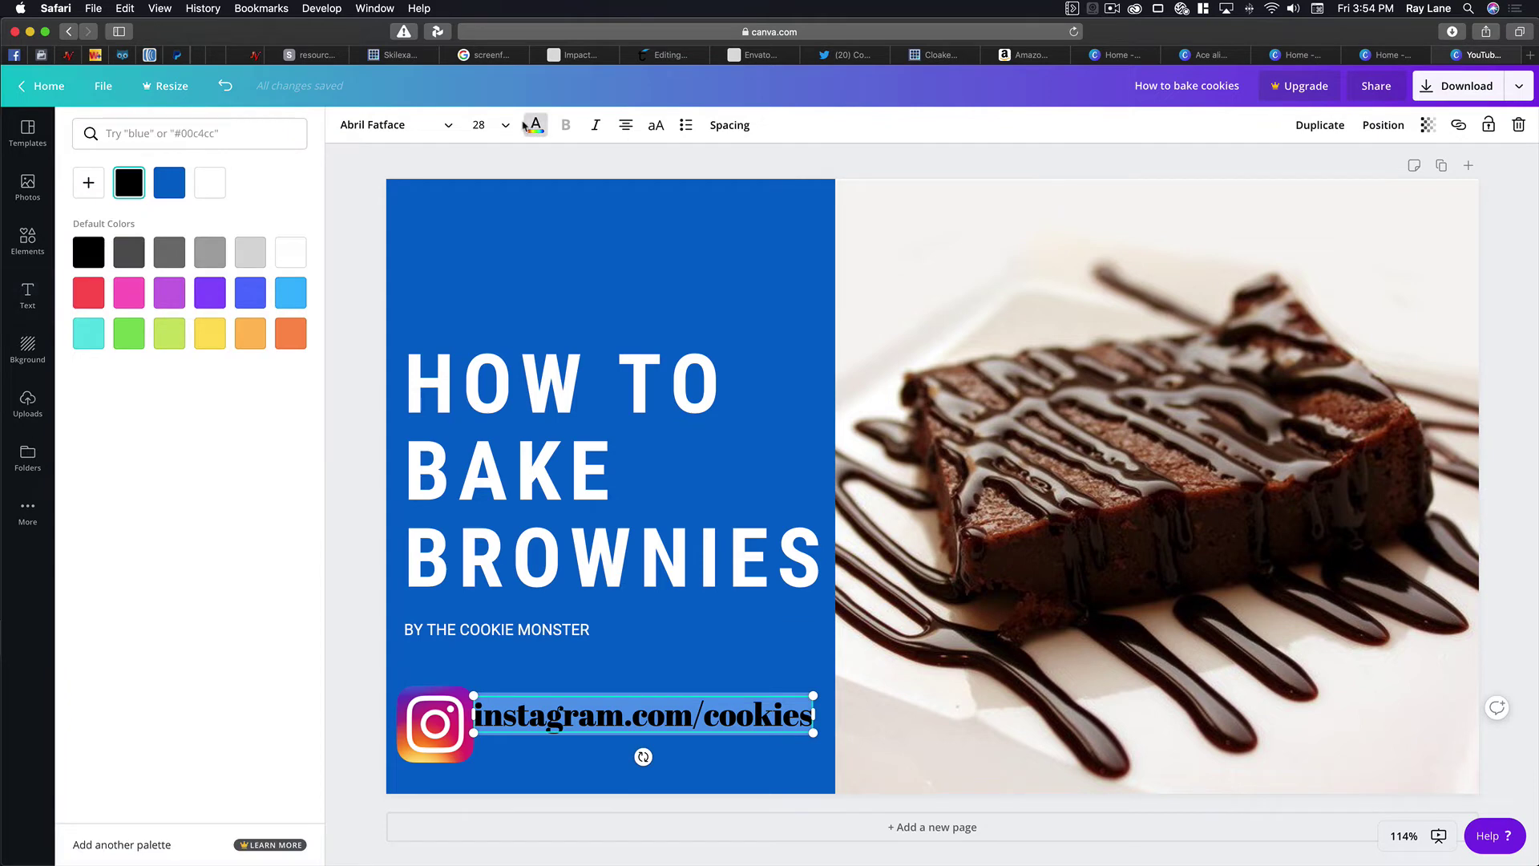
pyautogui.click(294, 252)
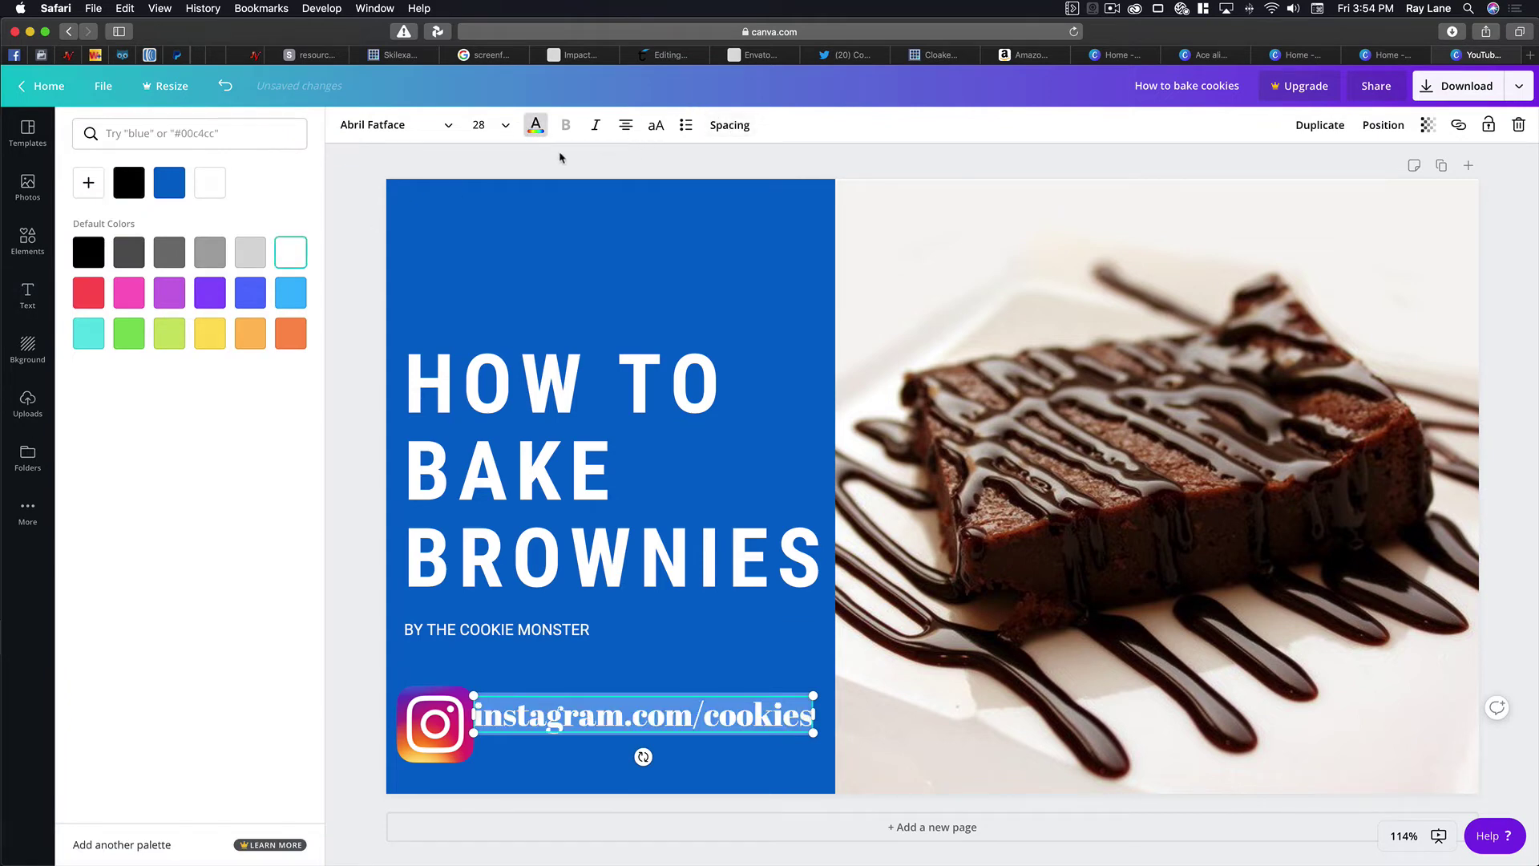
pyautogui.click(445, 125)
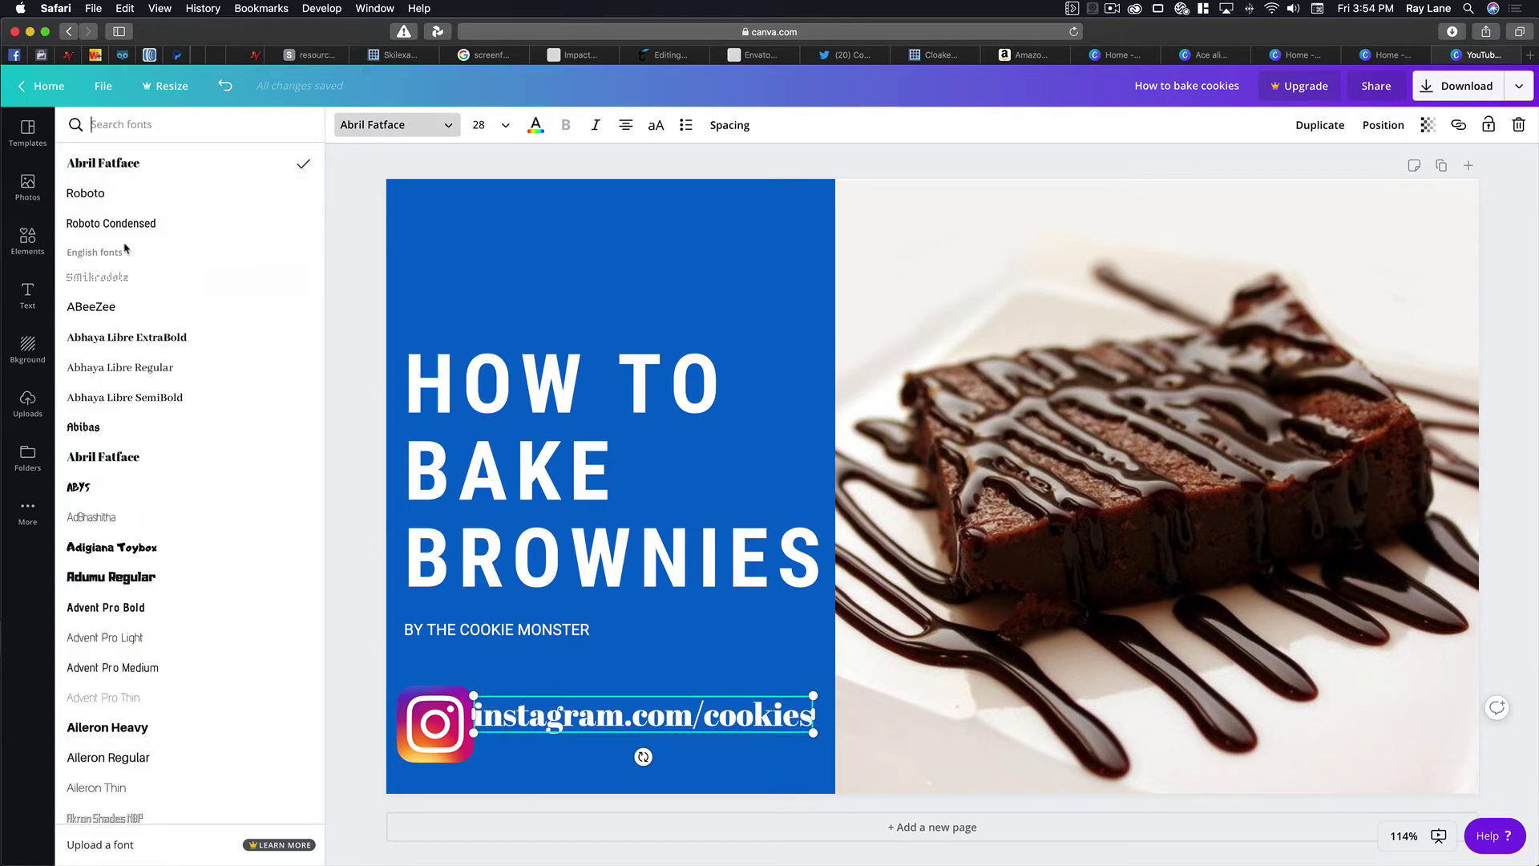
pyautogui.click(109, 199)
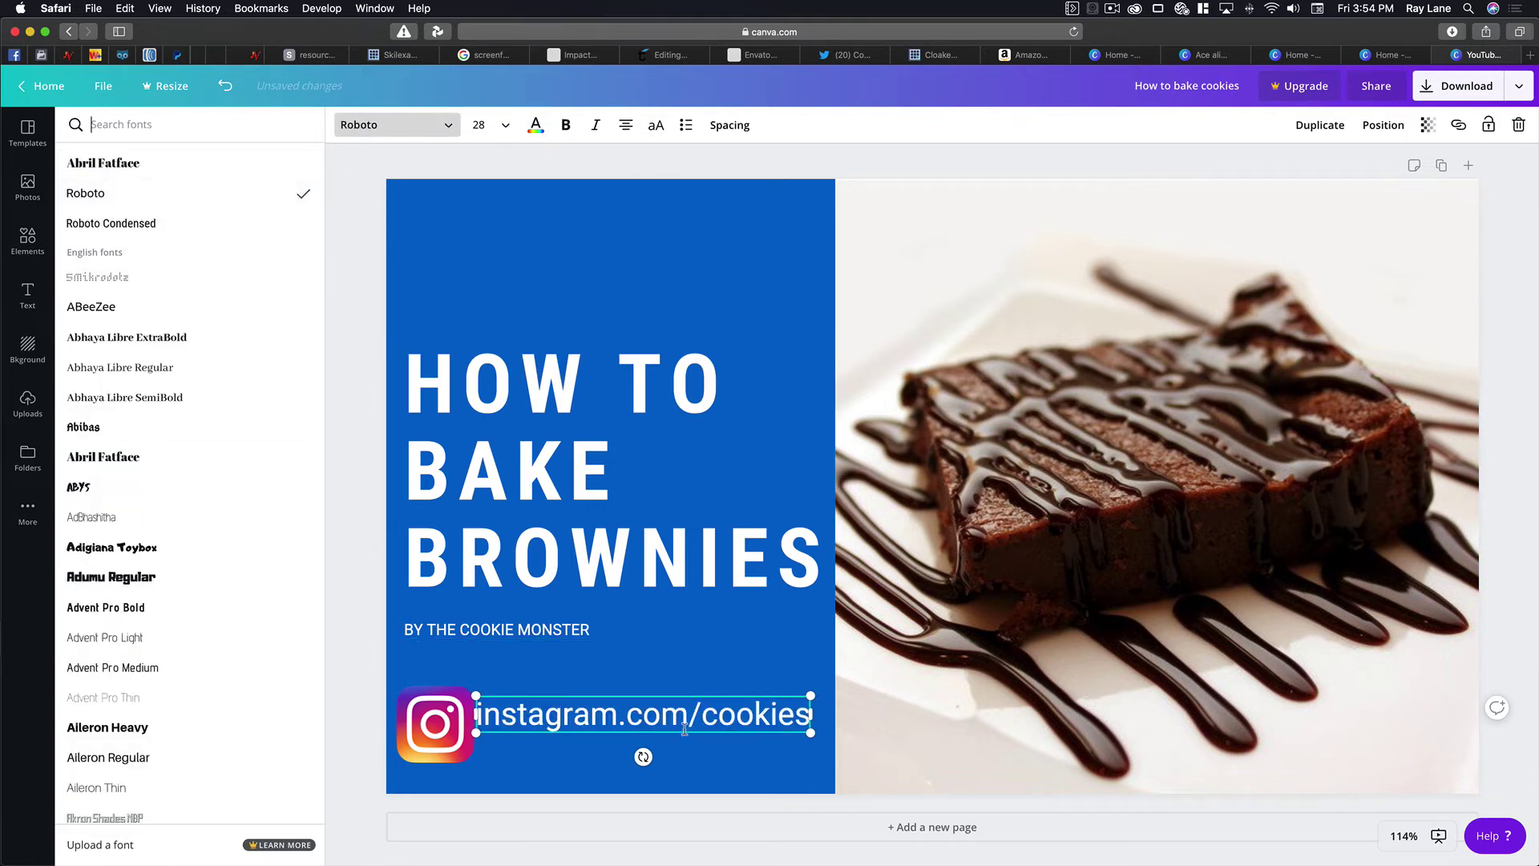
# Step: Nudge the Instagram link text slightly down and away from the icon so it lines up with the logo's middle
pyautogui.click(709, 660)
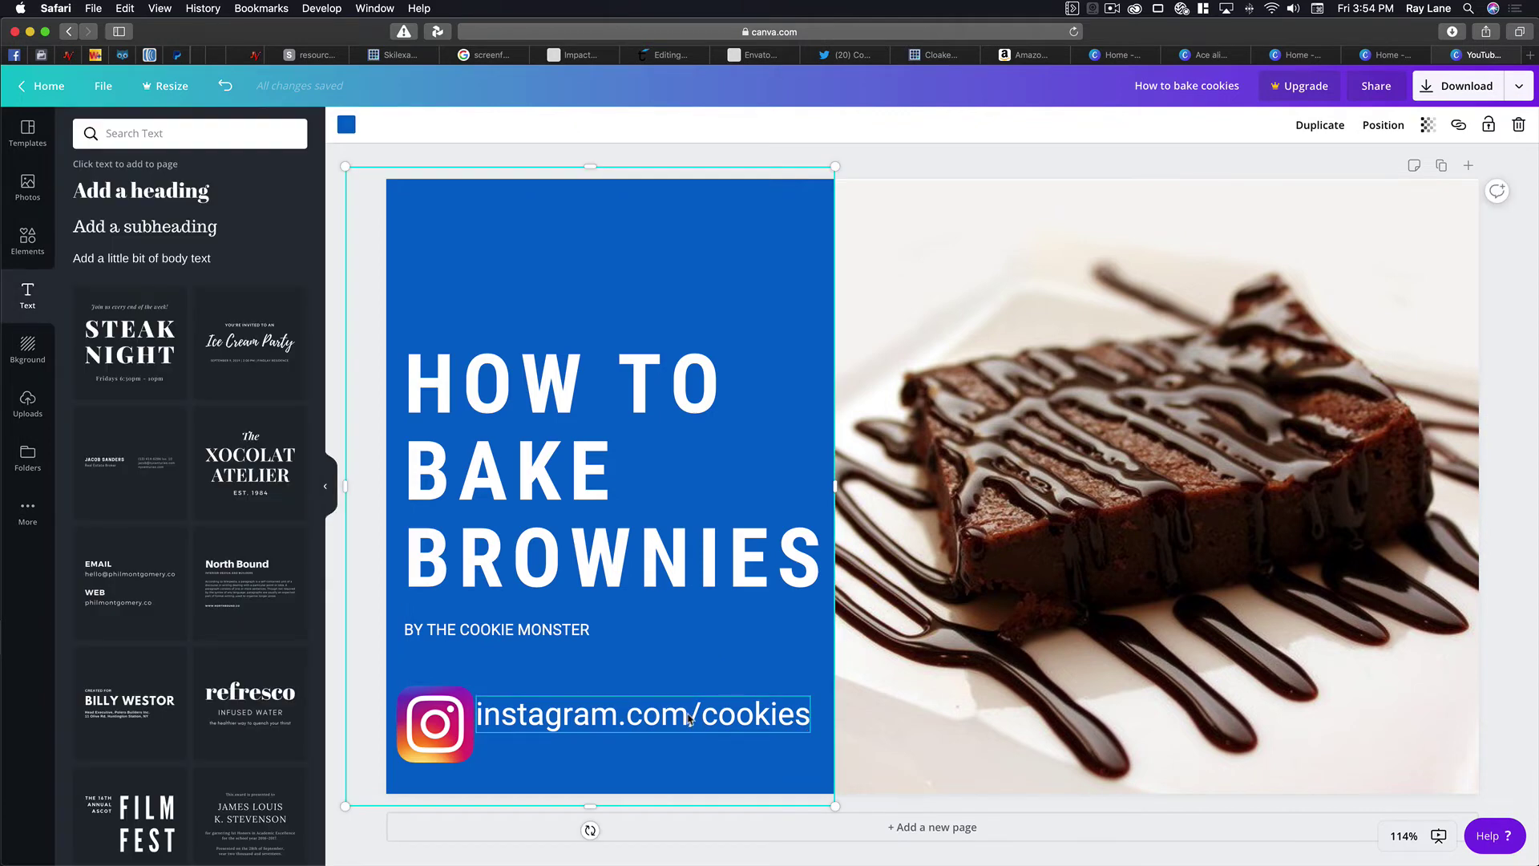
pyautogui.moveTo(689, 712); pyautogui.dragTo(696, 722)
pyautogui.click(727, 691)
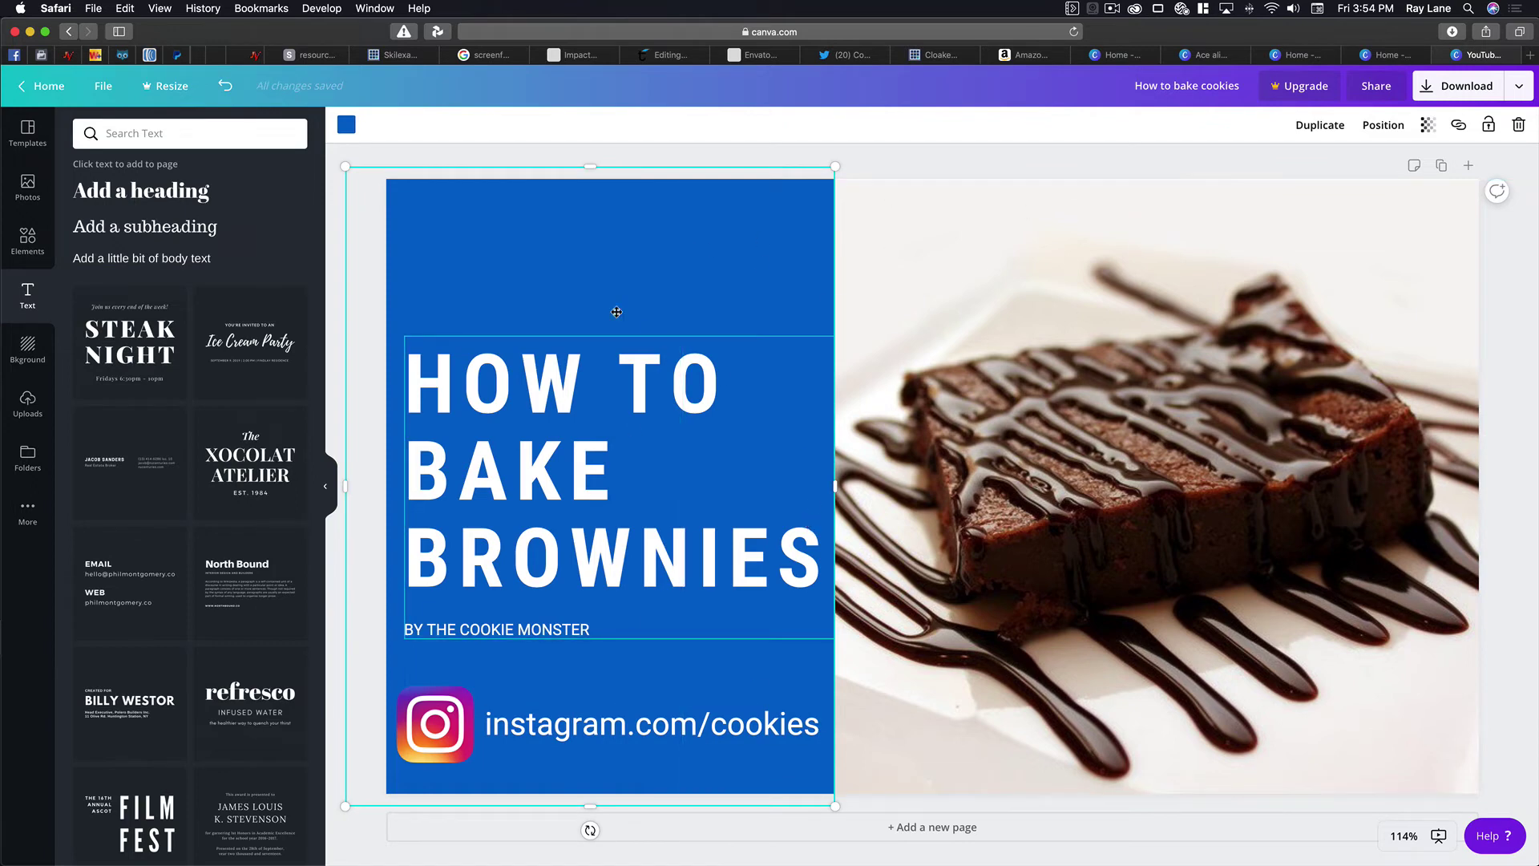
# Step: Browse the gallery of background photos, patterns and solid colors
pyautogui.click(28, 360)
pyautogui.scroll(-5, 177, 593)
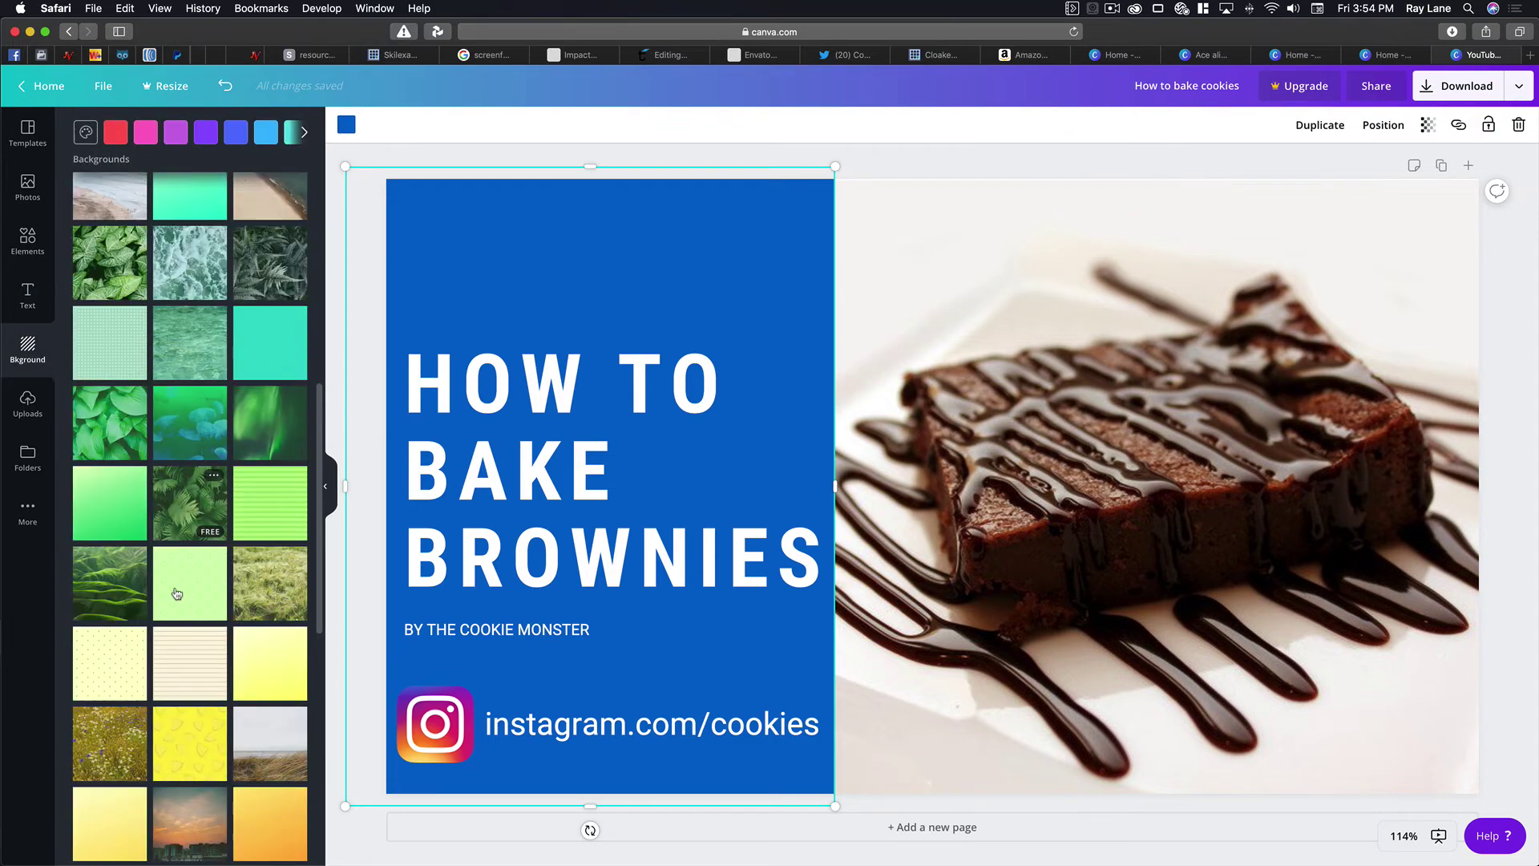
pyautogui.scroll(-15, 178, 593)
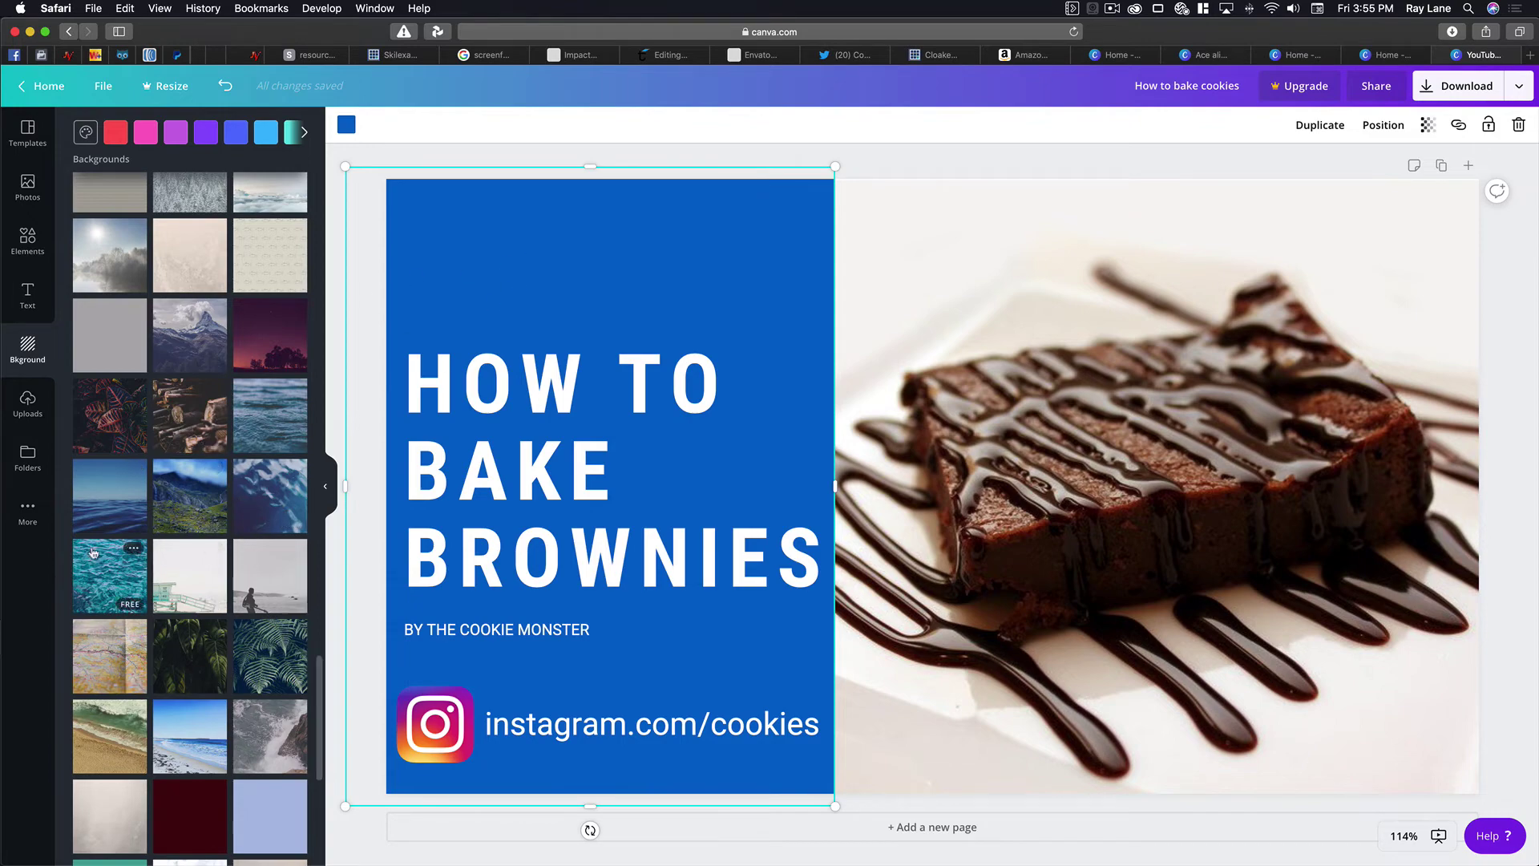
pyautogui.scroll(-7, 237, 631)
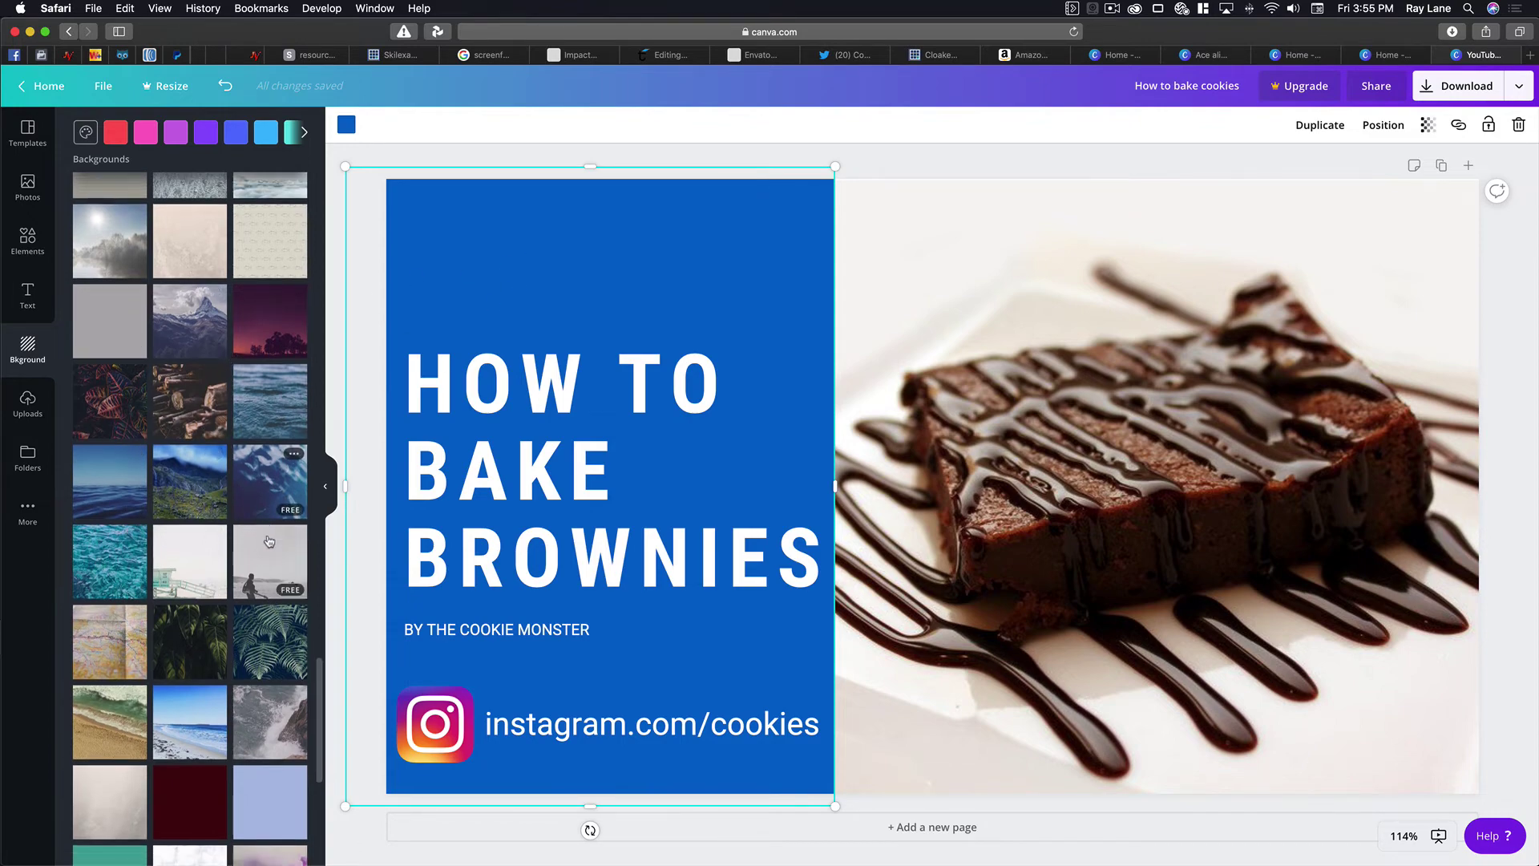
pyautogui.scroll(-15, 238, 632)
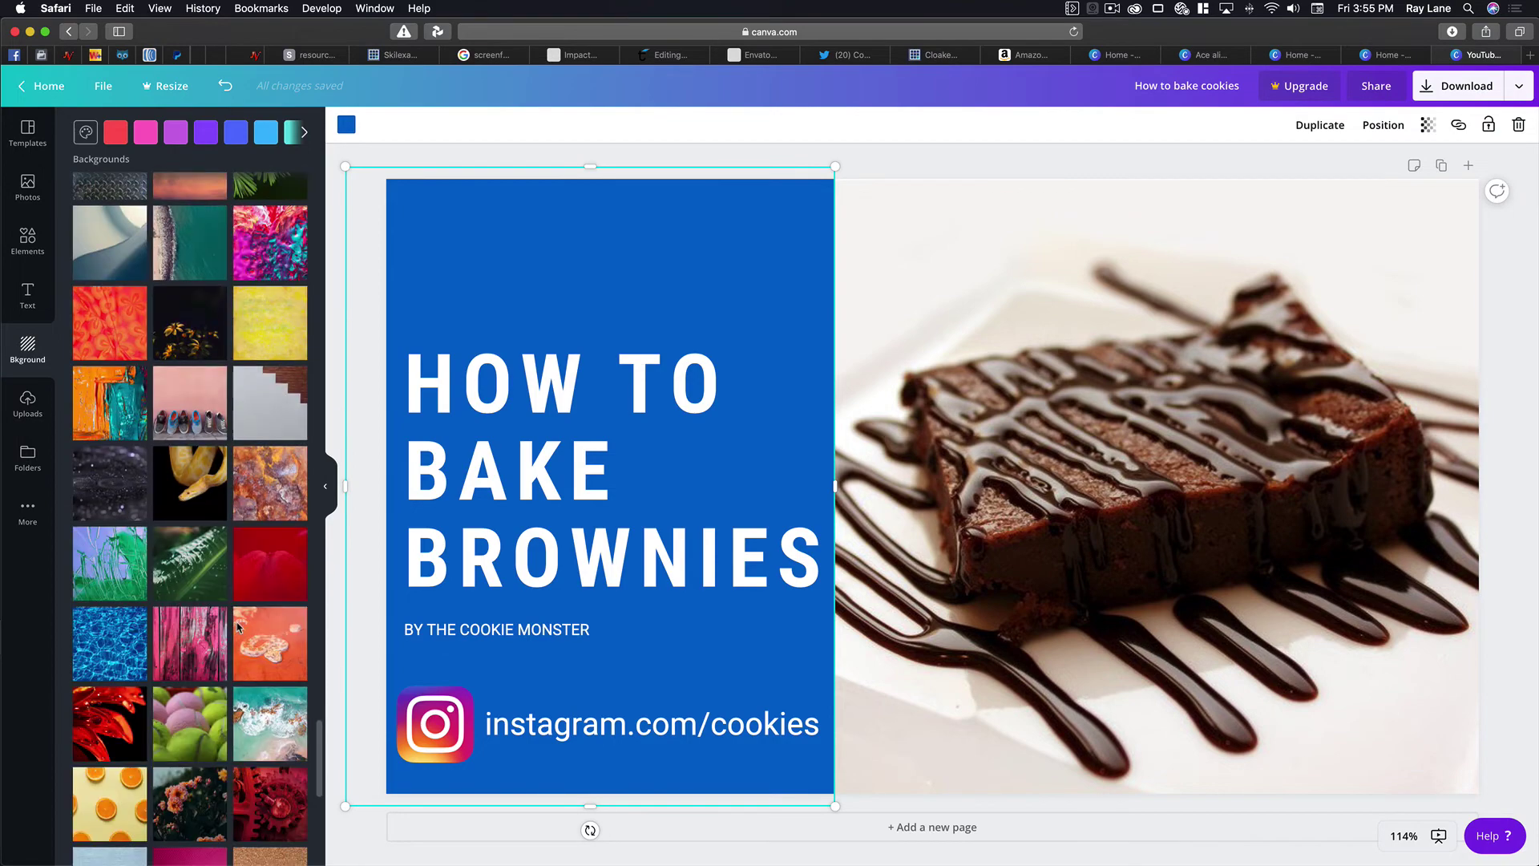
# Step: Upload the image ray1400.jpg, finding it by searching the computer for "ray1400"
pyautogui.click(46, 415)
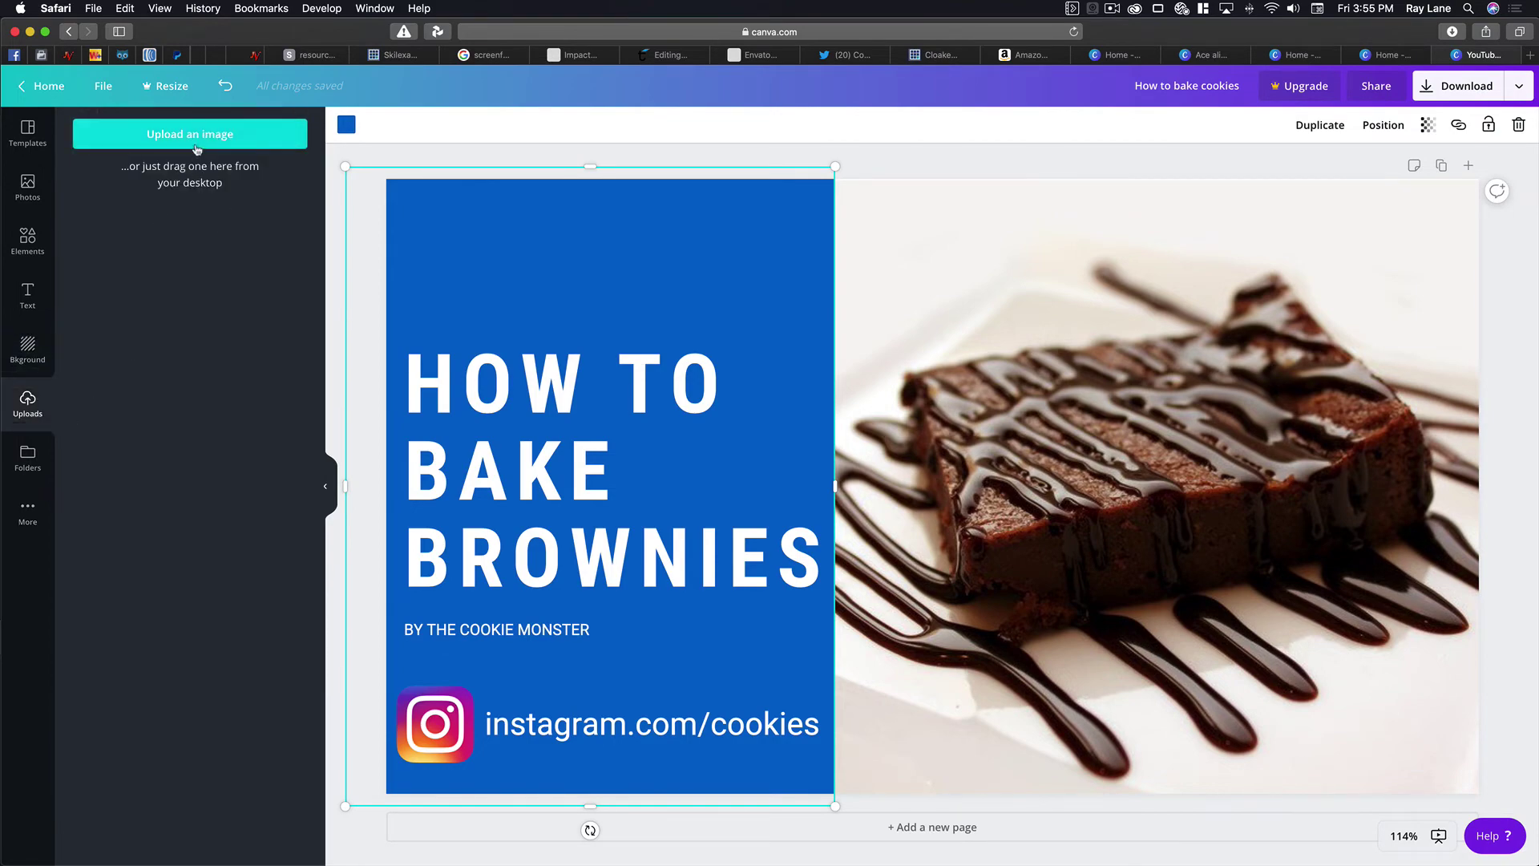
pyautogui.click(272, 141)
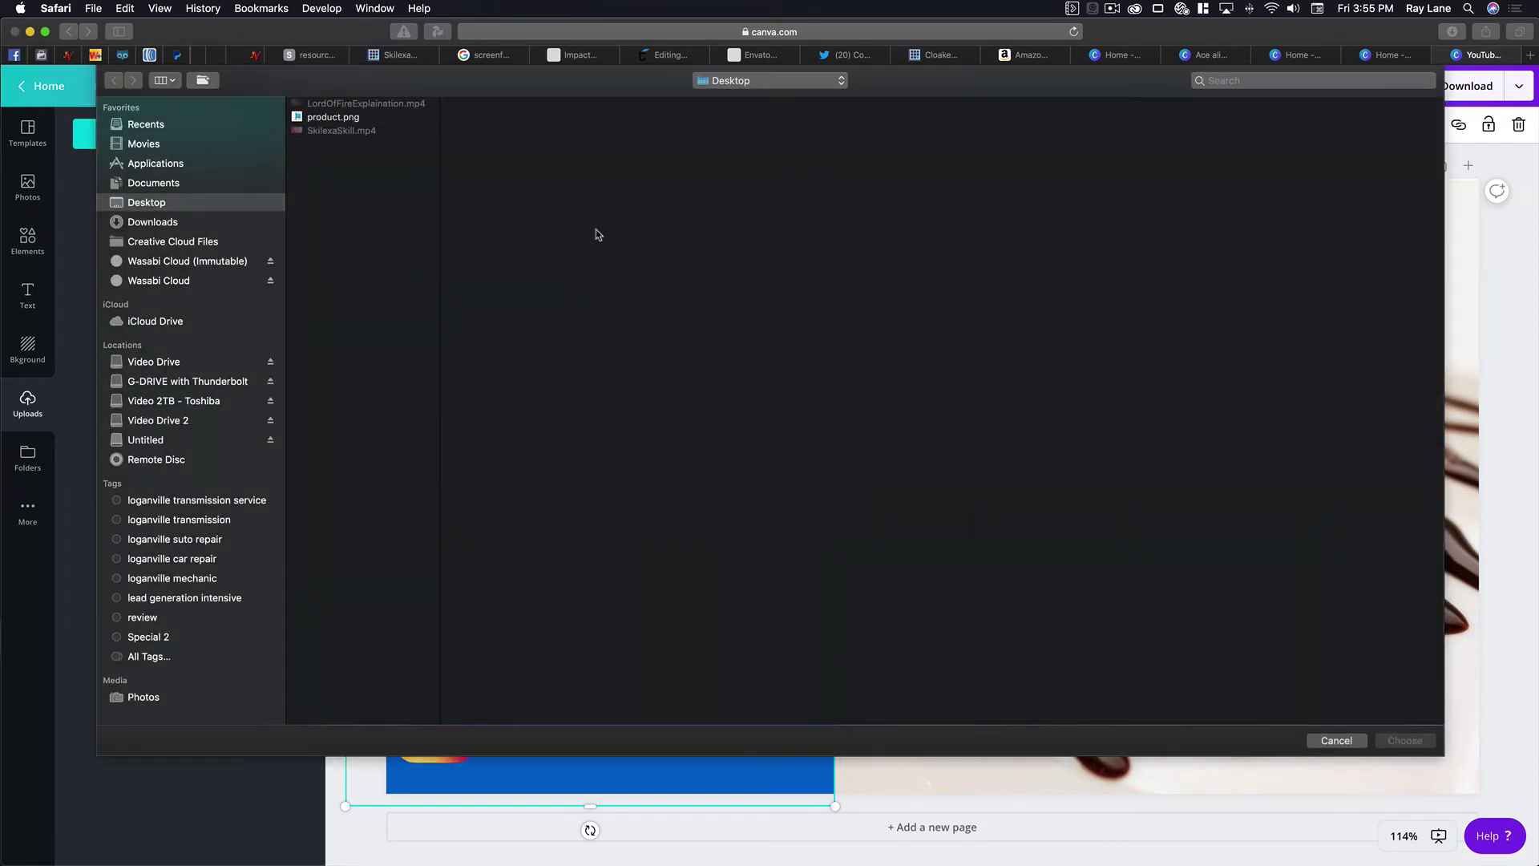
pyautogui.click(1216, 80)
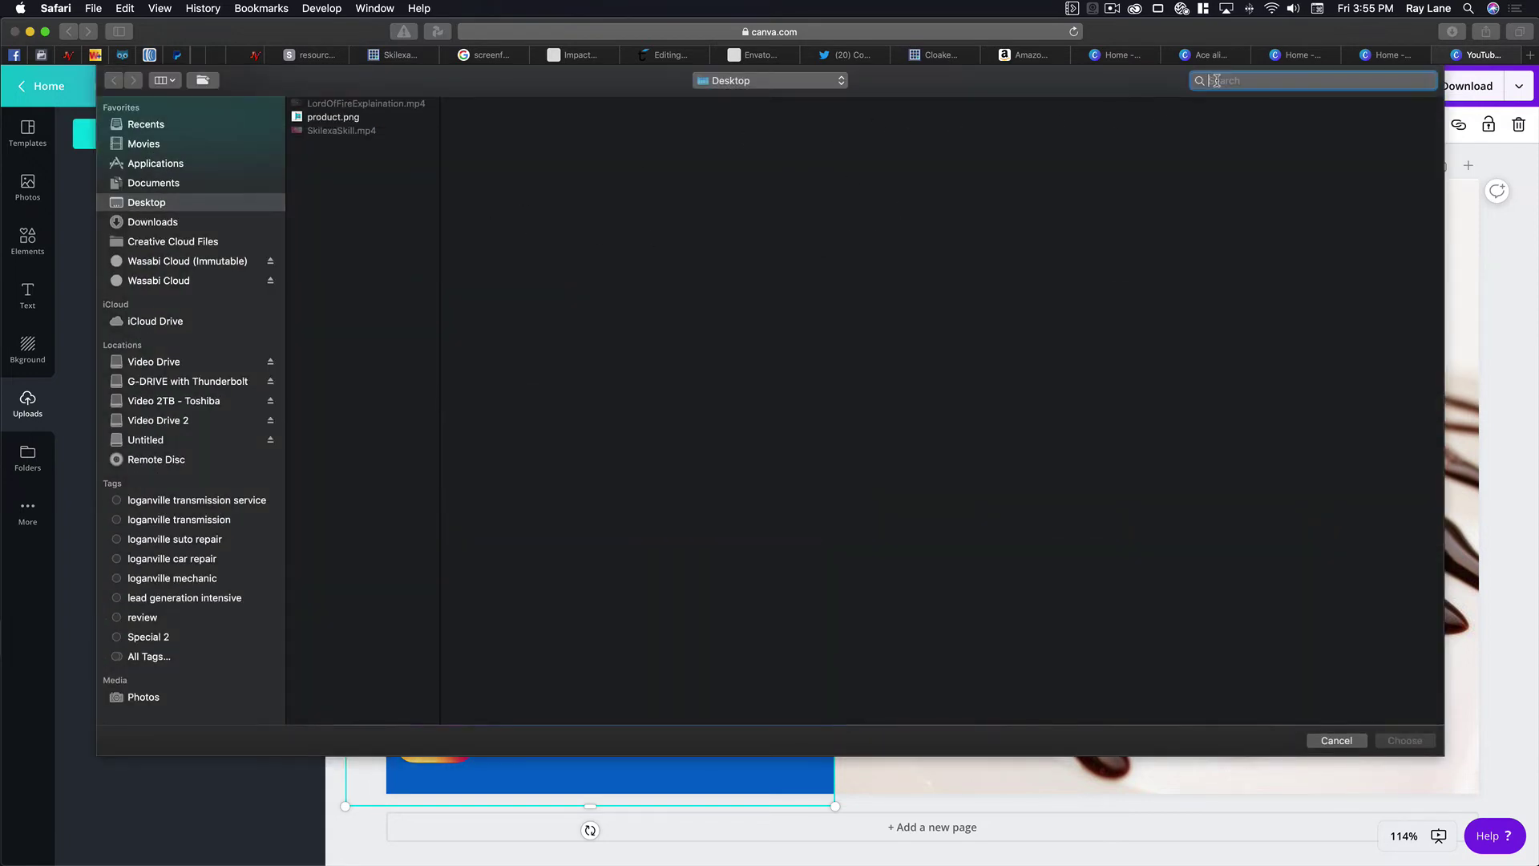
pyautogui.write('ray1400')
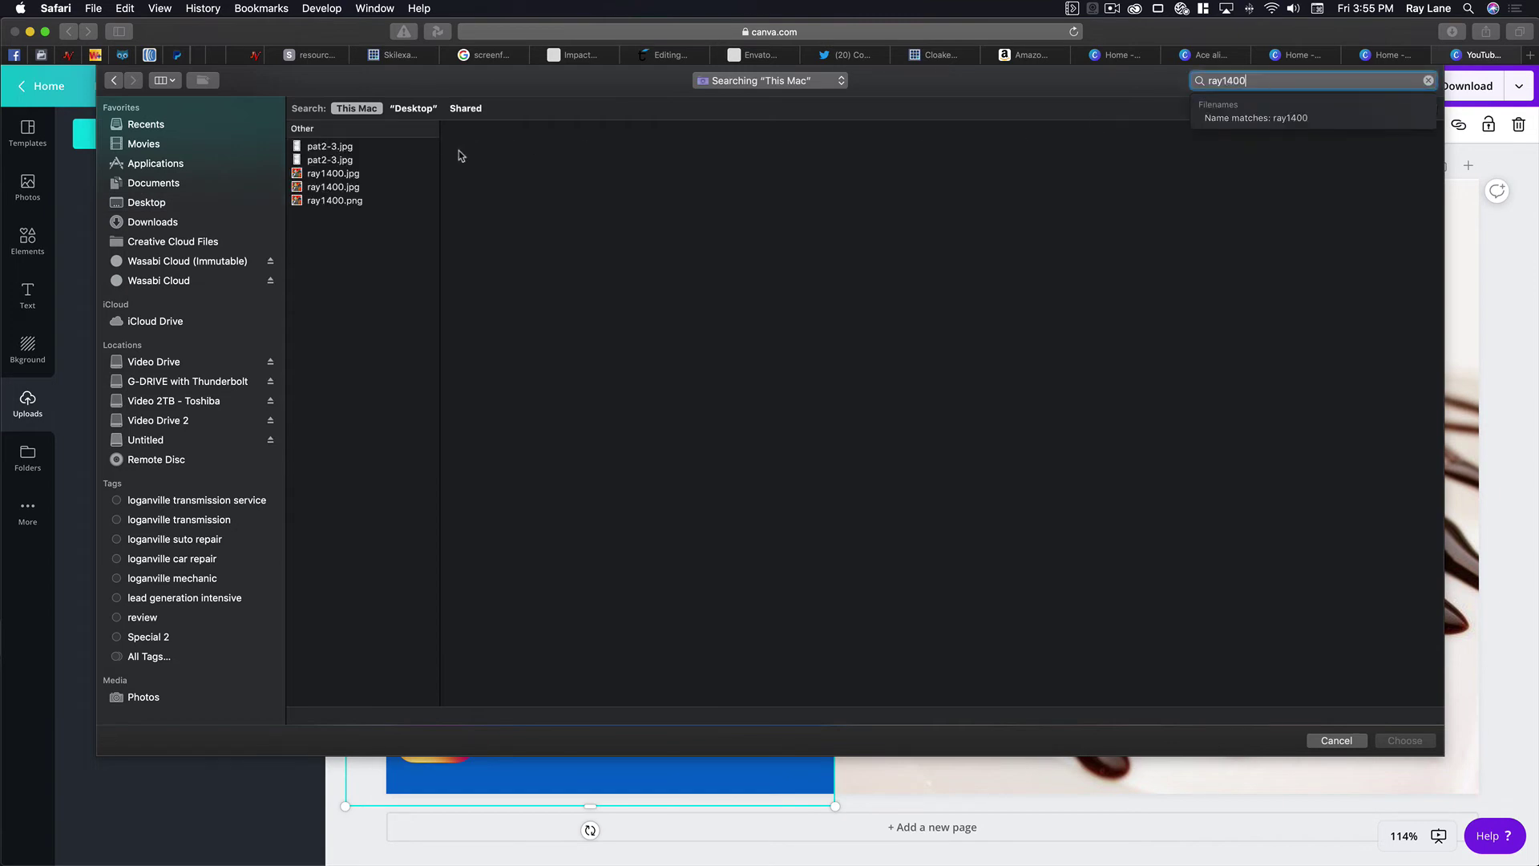
pyautogui.click(356, 174)
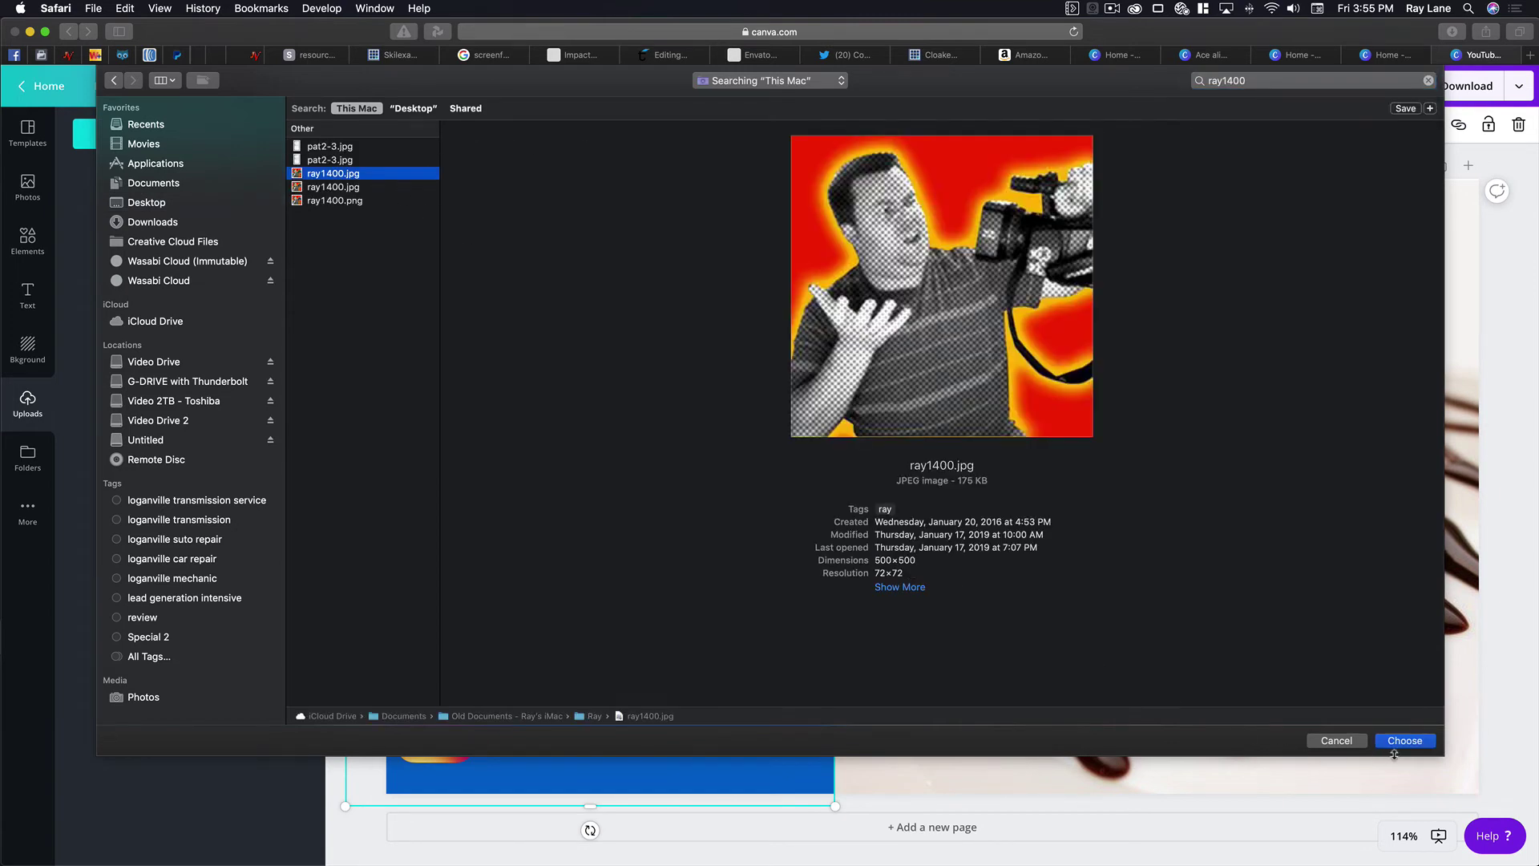
pyautogui.click(1417, 745)
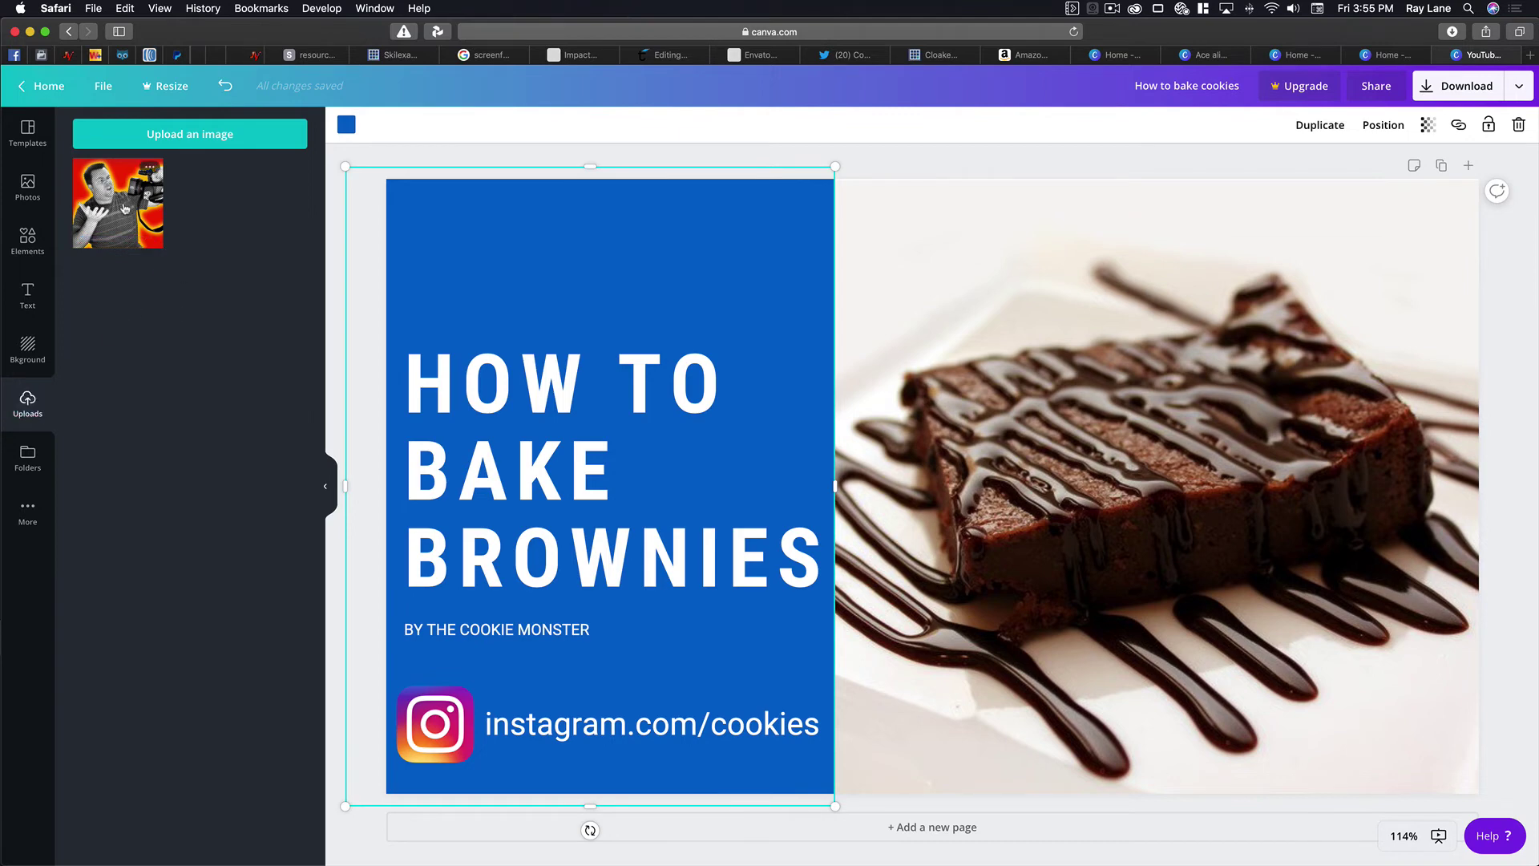
# Step: Add the uploaded photo to the design and shrink it to a small square in the blue panel above the "HOW TO" heading
pyautogui.click(124, 208)
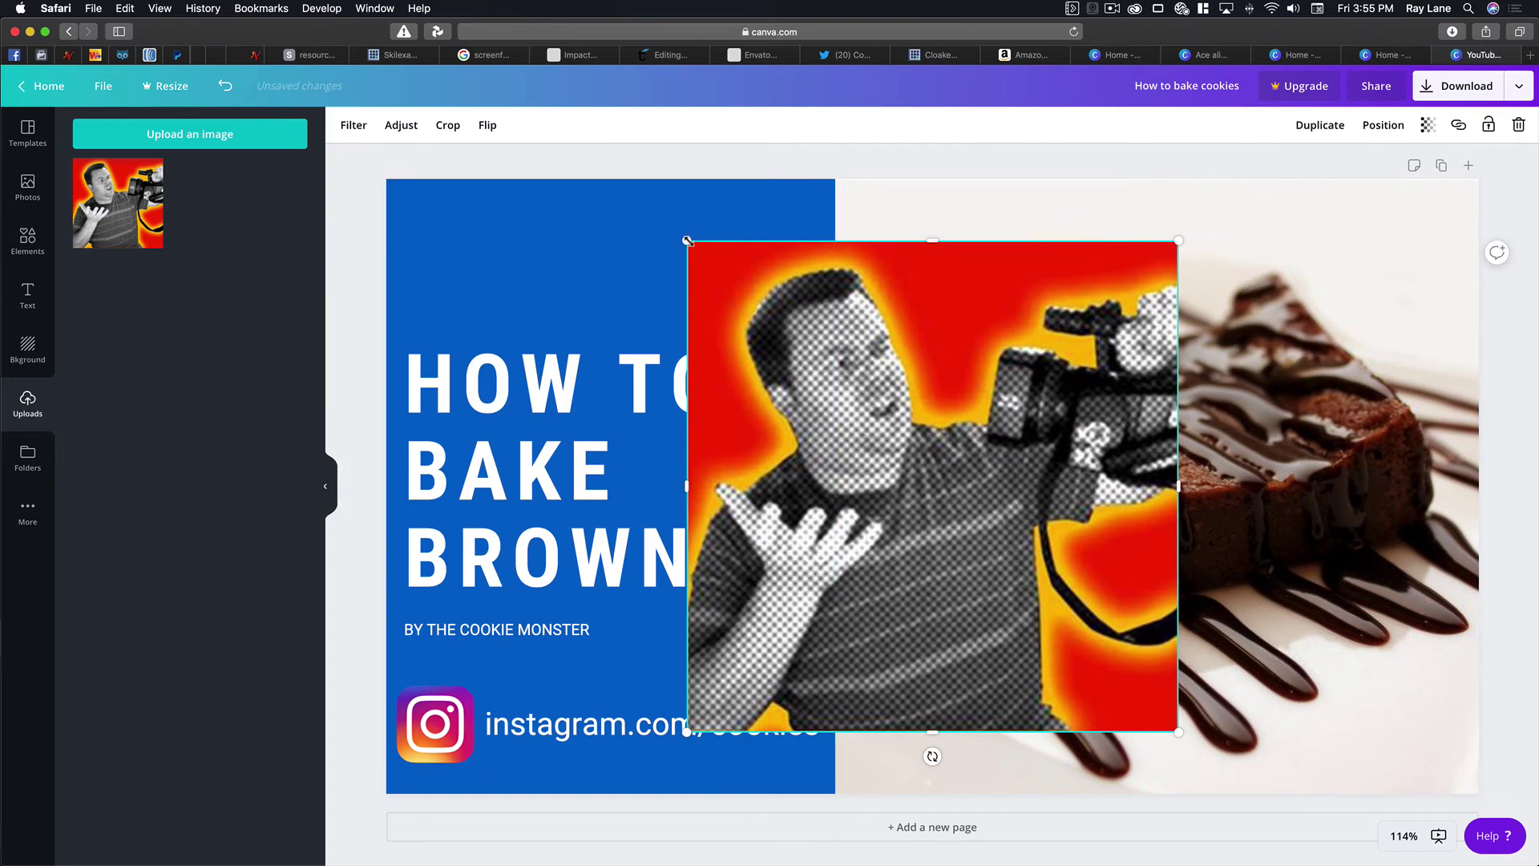
pyautogui.moveTo(687, 241); pyautogui.dragTo(907, 461)
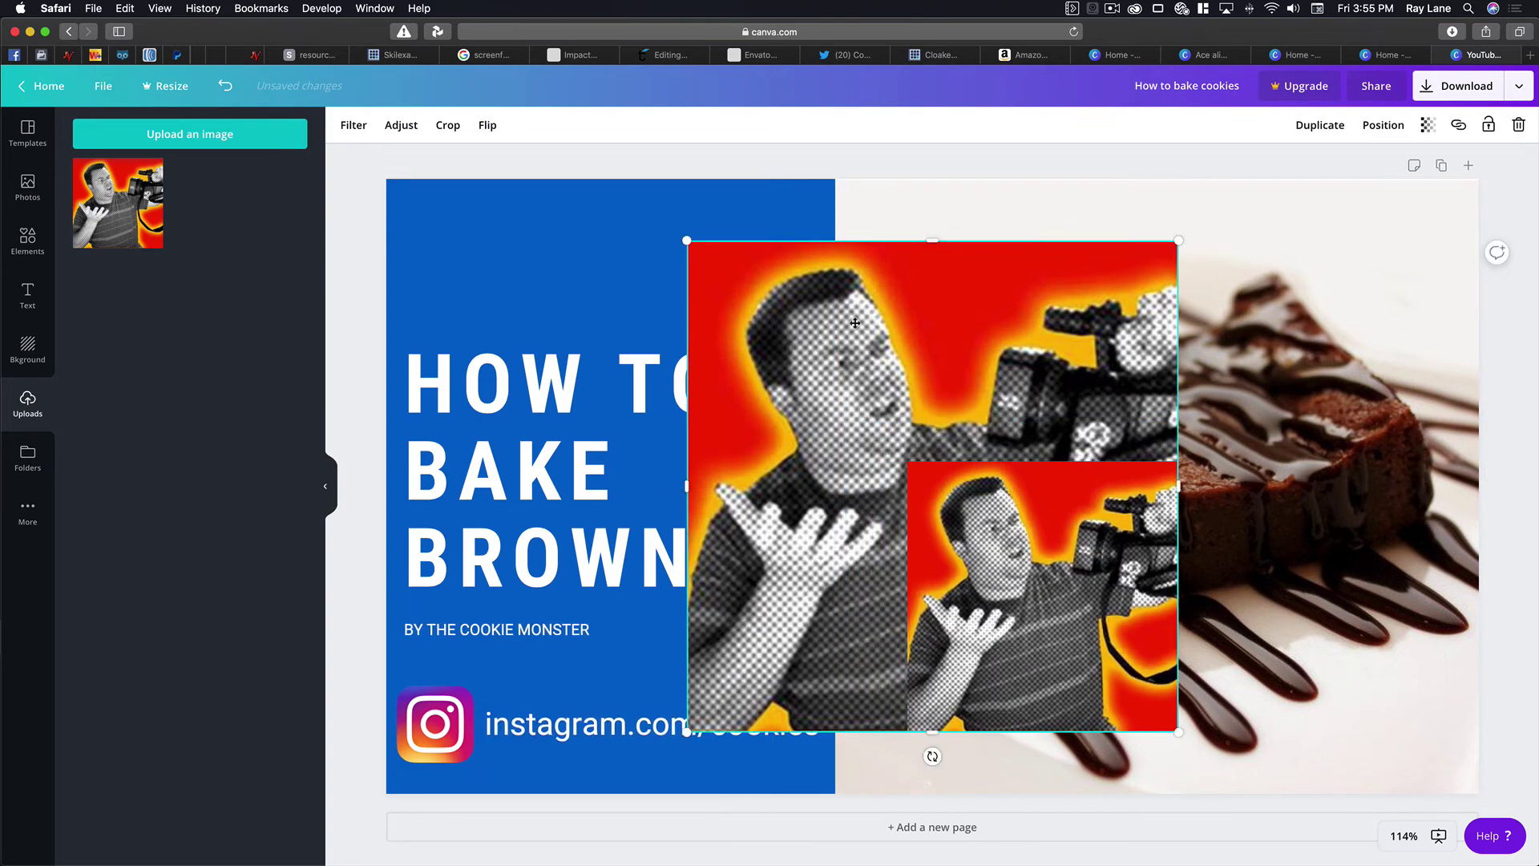
pyautogui.moveTo(1044, 510); pyautogui.dragTo(534, 235)
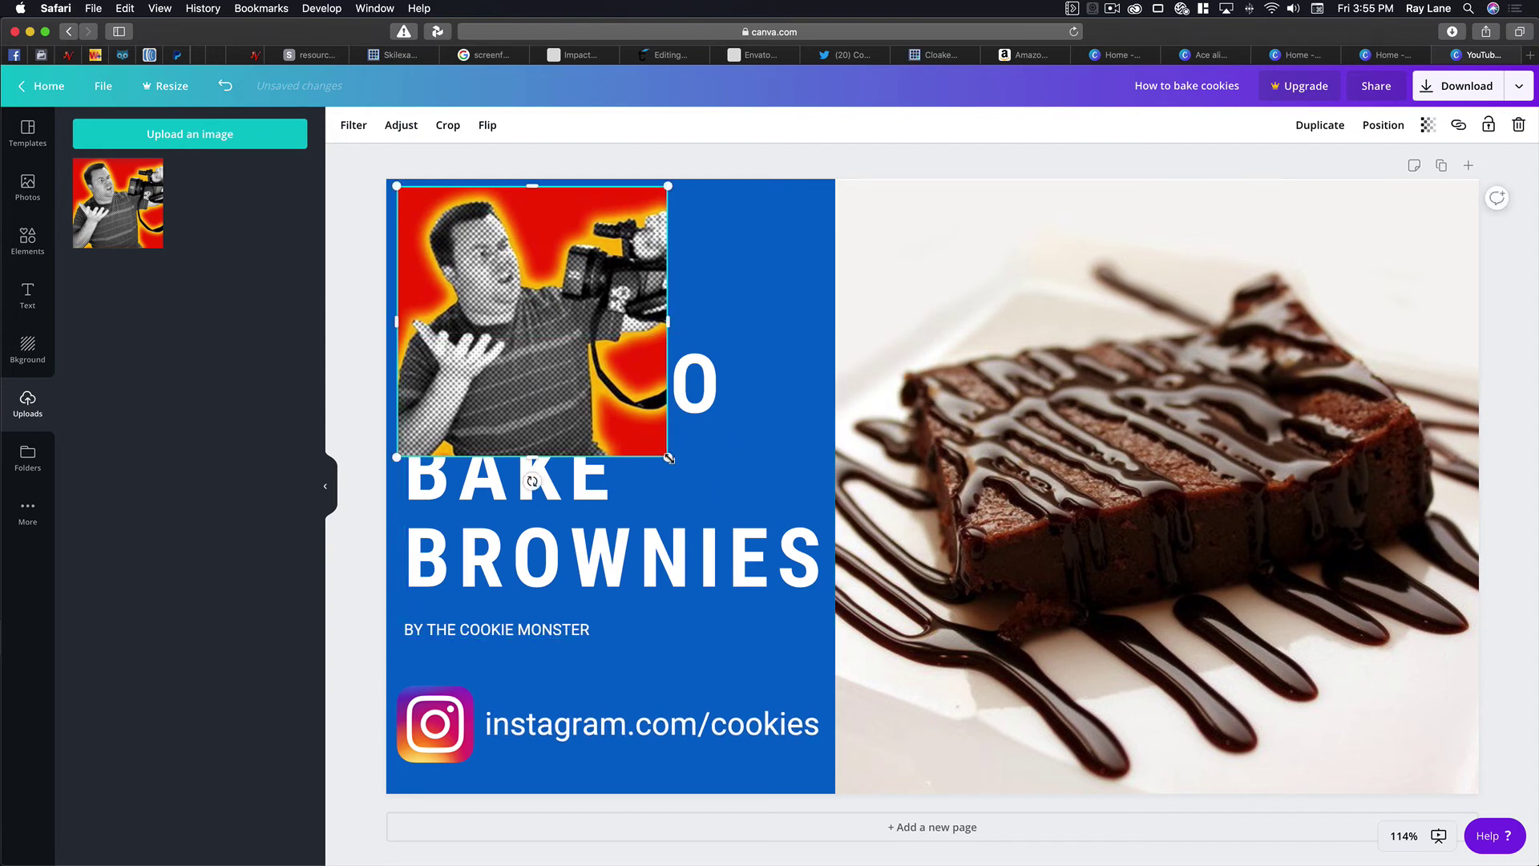
pyautogui.moveTo(615, 379); pyautogui.dragTo(536, 303)
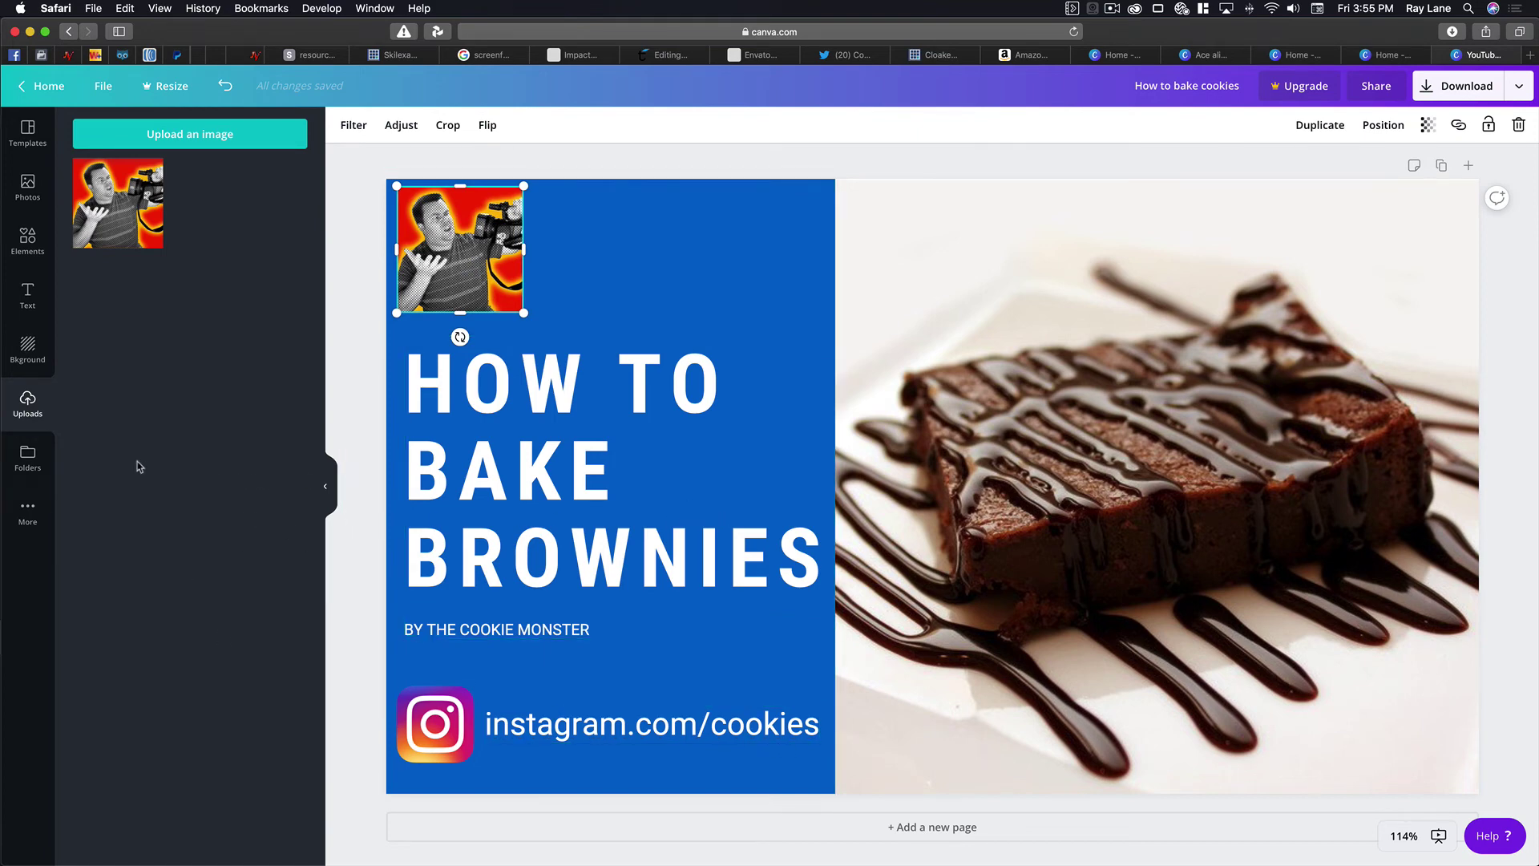
# Step: Examine the folders, purchased images, additional Canva apps and YouTube thumbnail templates
pyautogui.click(41, 452)
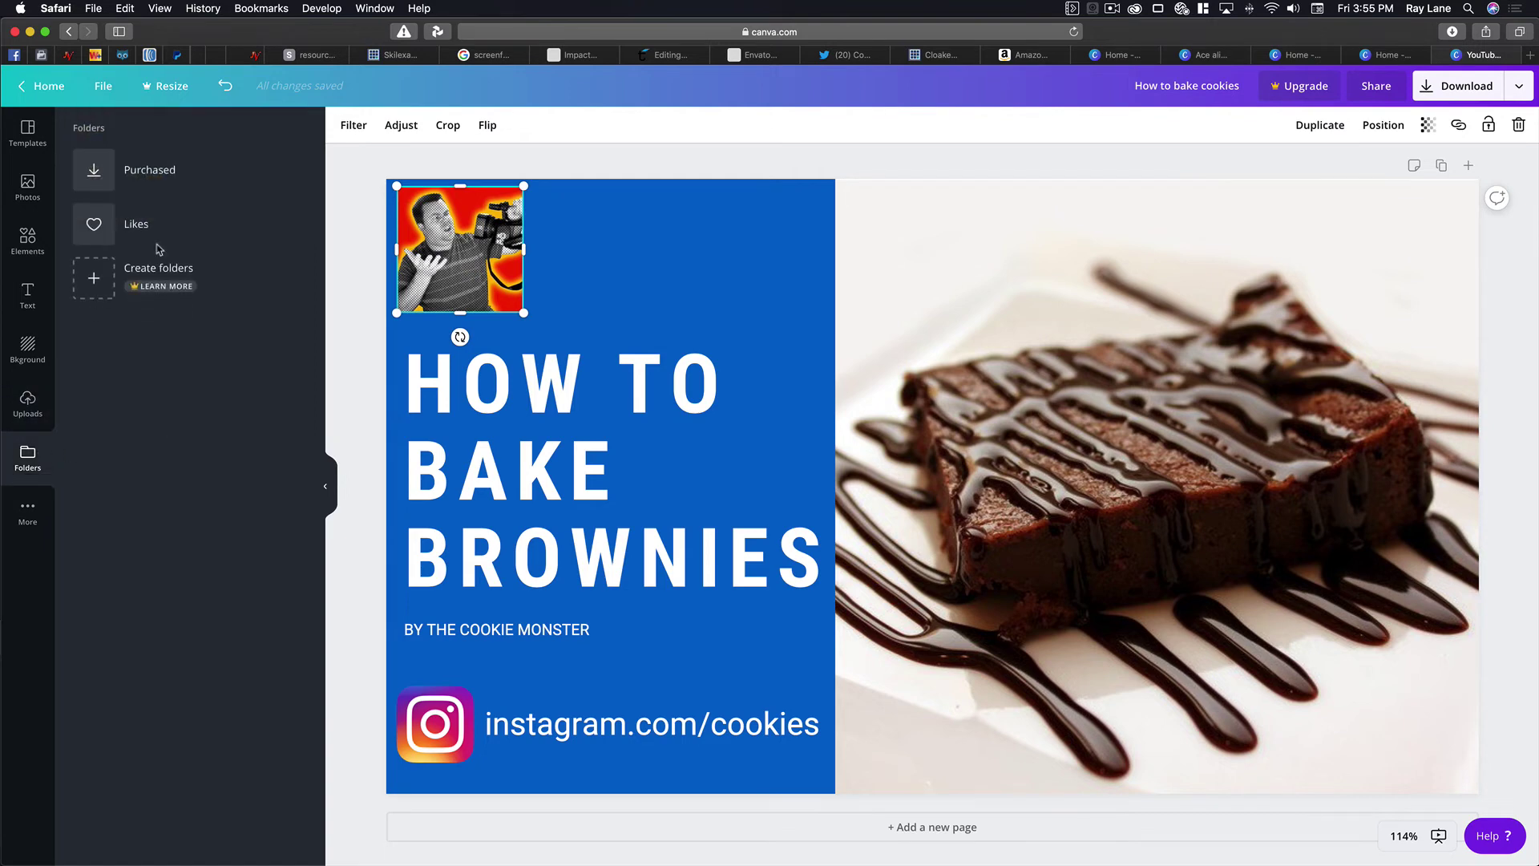
pyautogui.click(94, 185)
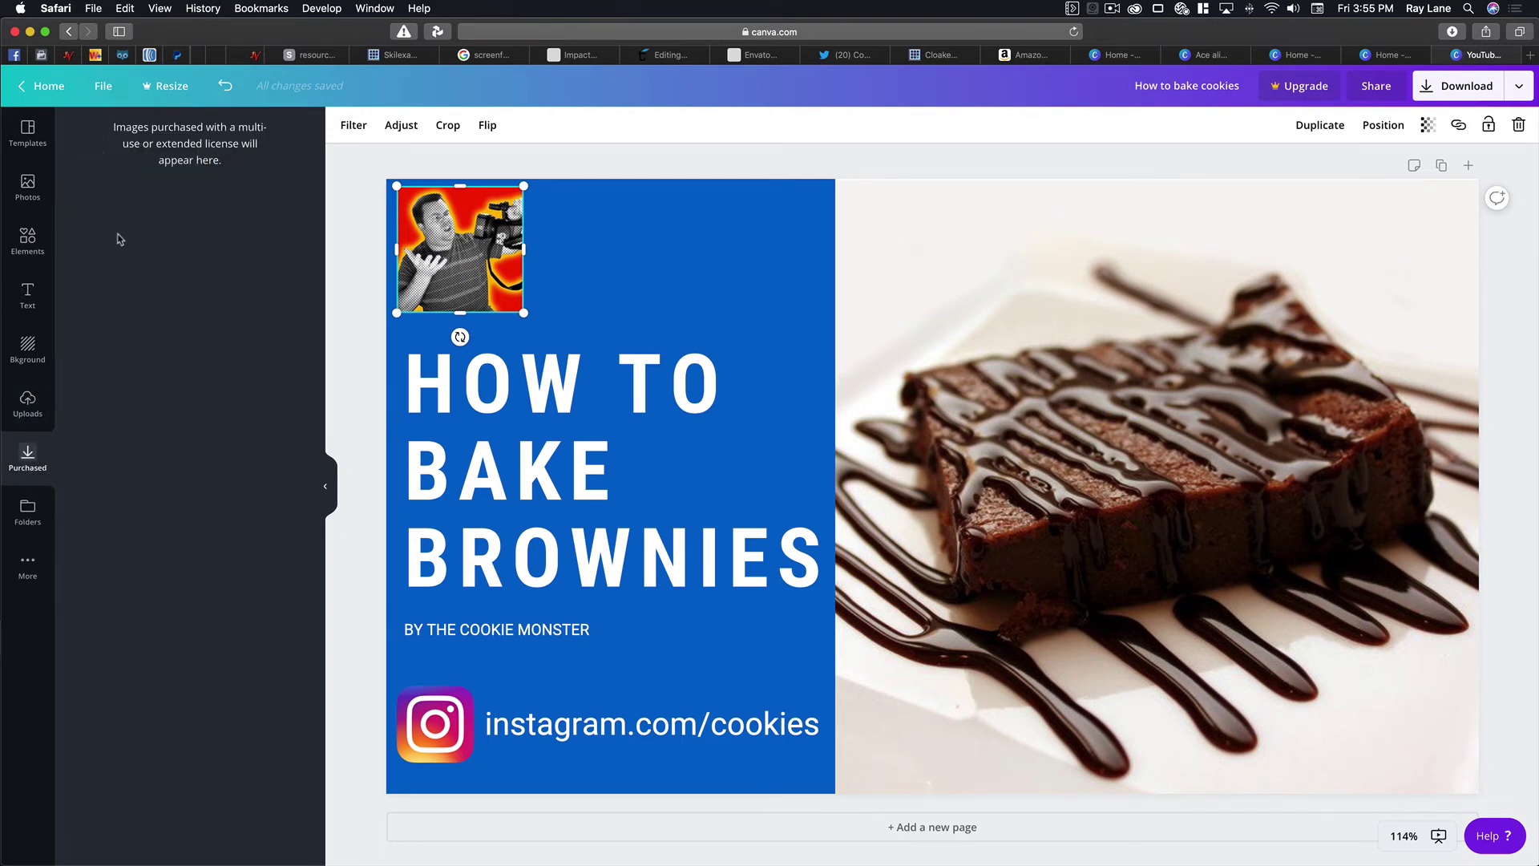
pyautogui.moveTo(32, 460)
pyautogui.click(27, 512)
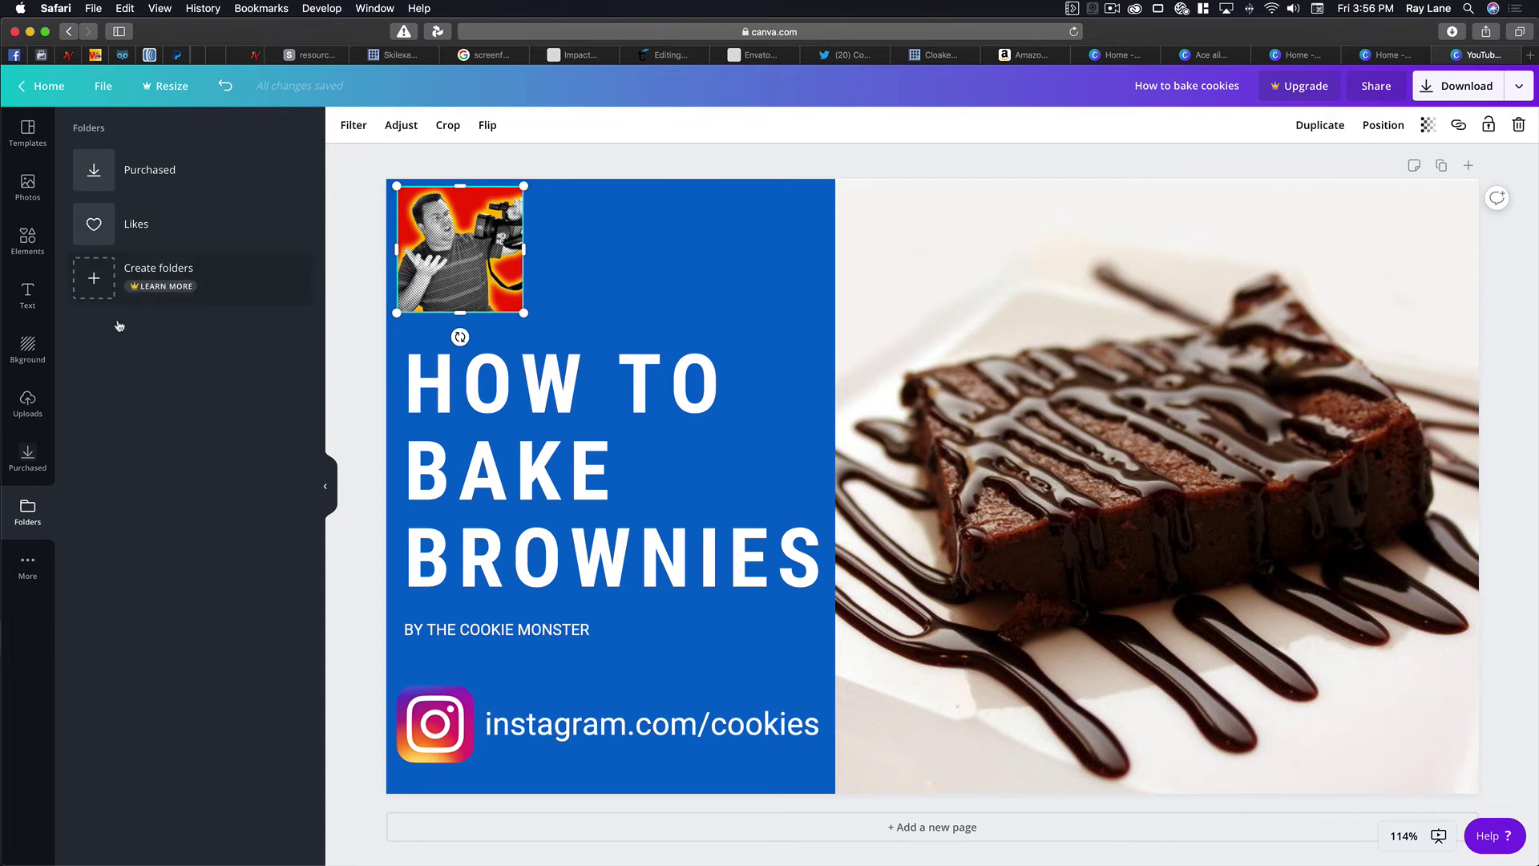
pyautogui.click(32, 566)
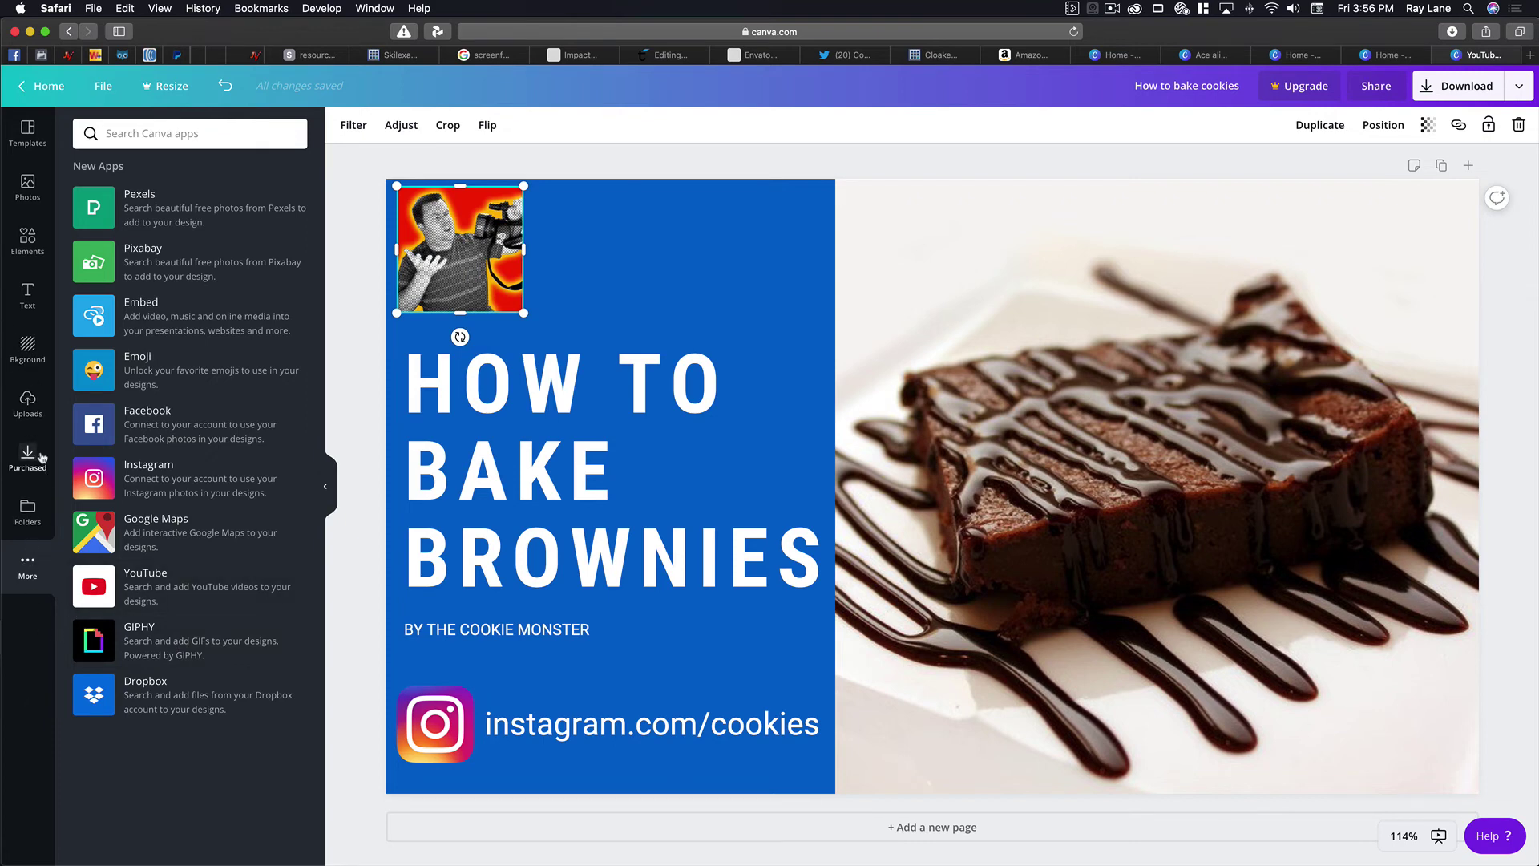
pyautogui.click(26, 143)
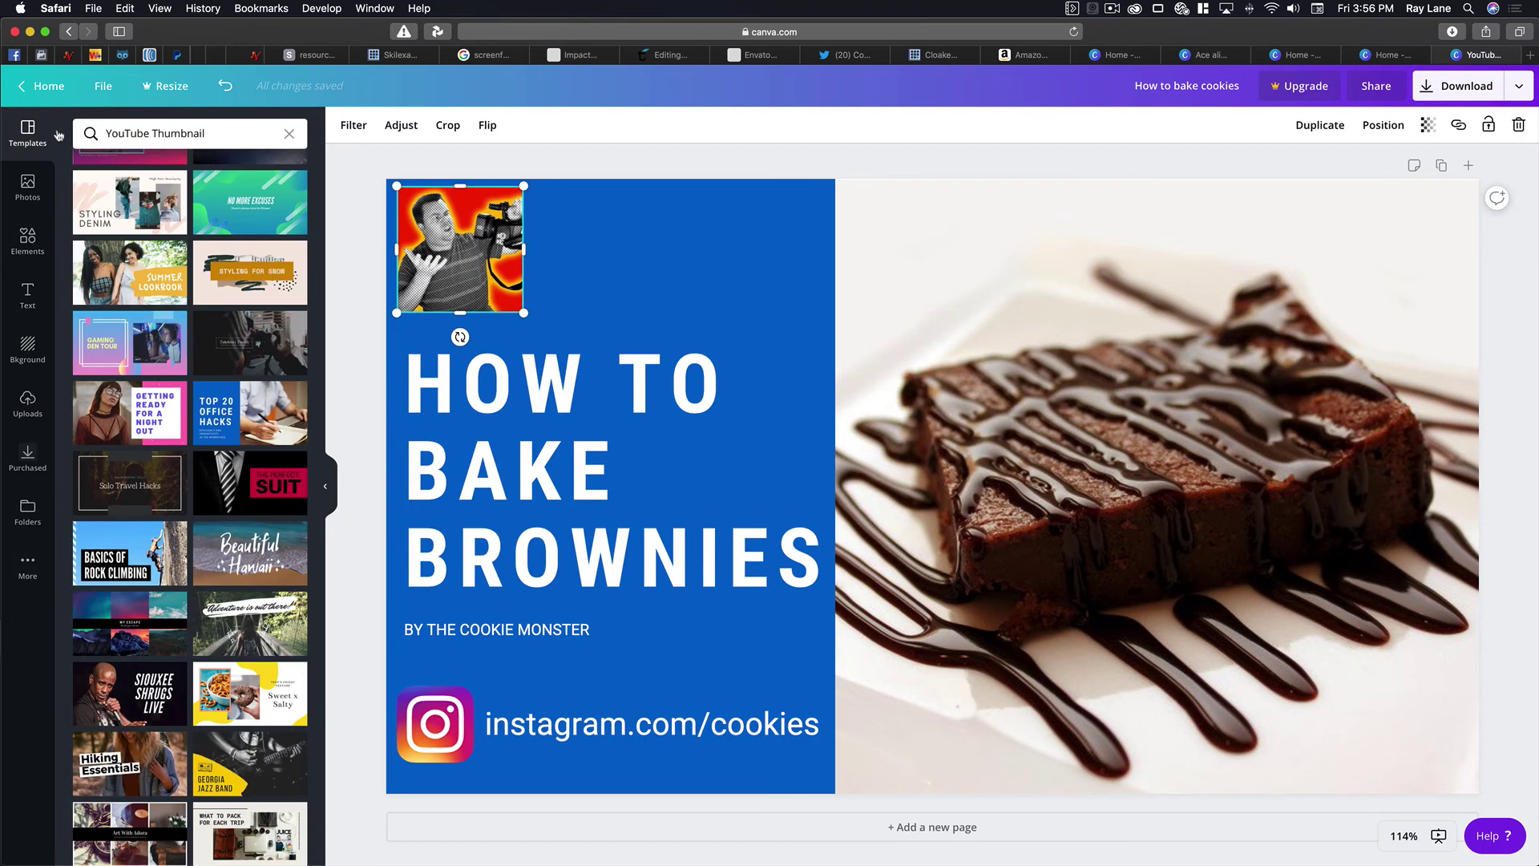
pyautogui.scroll(-5, 152, 361)
pyautogui.scroll(-10, 152, 360)
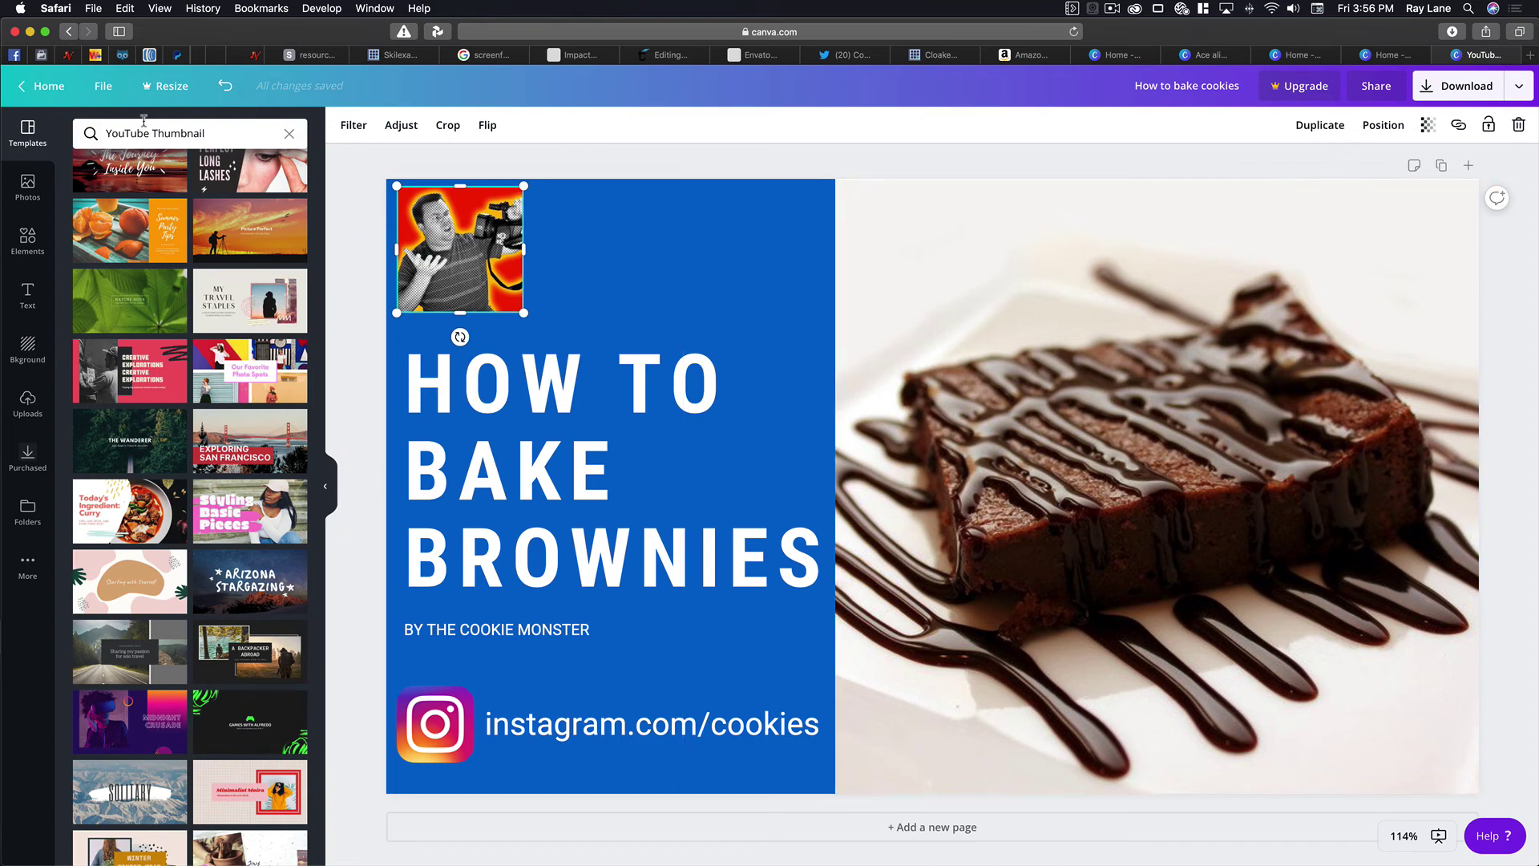
# Step: Open the saved "How to bake cookies" design from the home page's design list and return to the home page
pyautogui.click(47, 88)
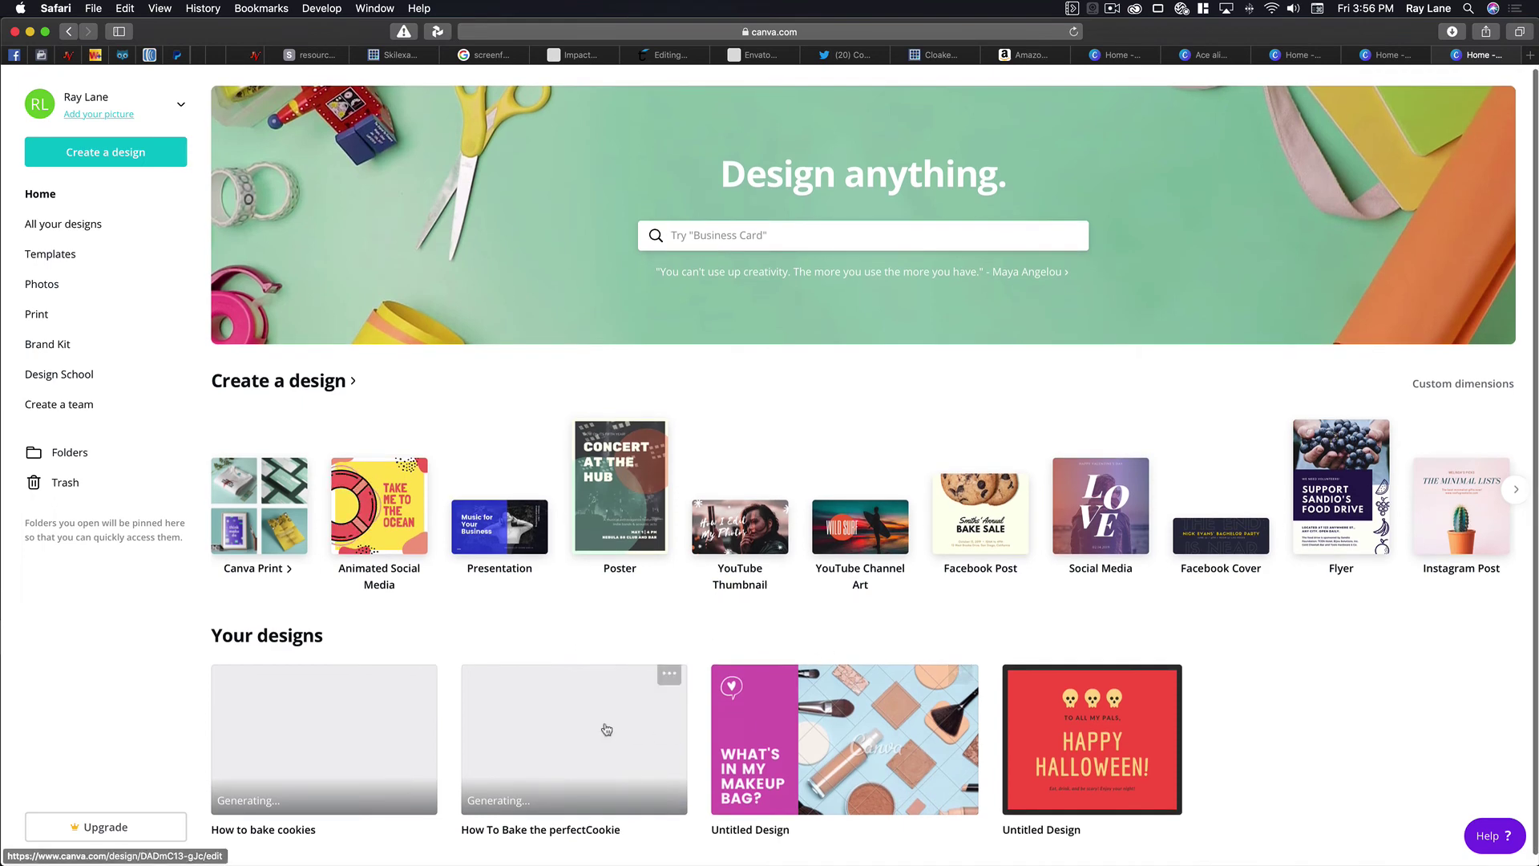
pyautogui.scroll(-1, 545, 717)
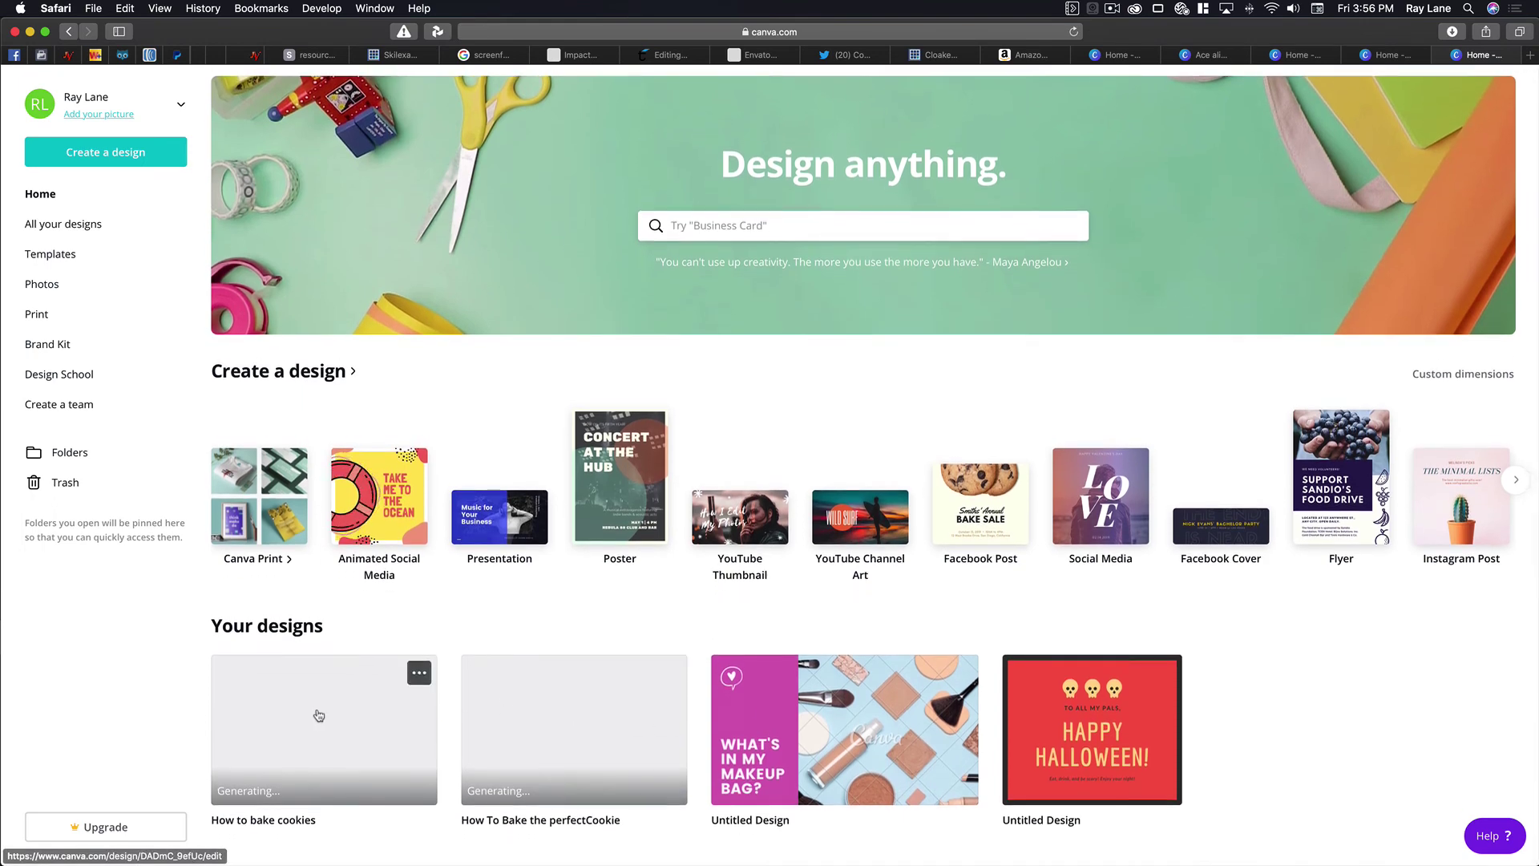
pyautogui.click(318, 715)
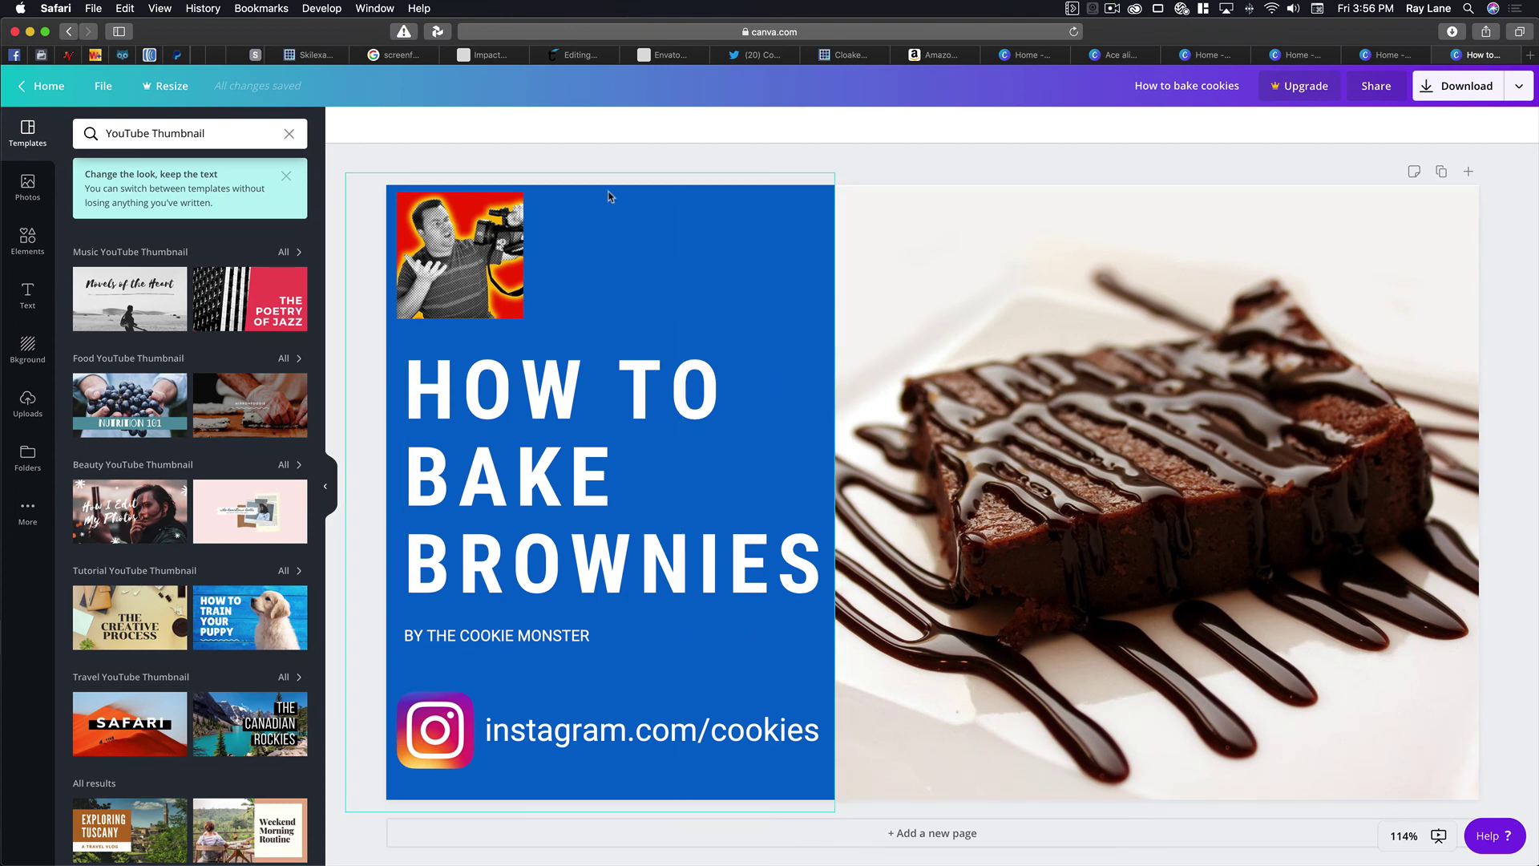
pyautogui.click(66, 95)
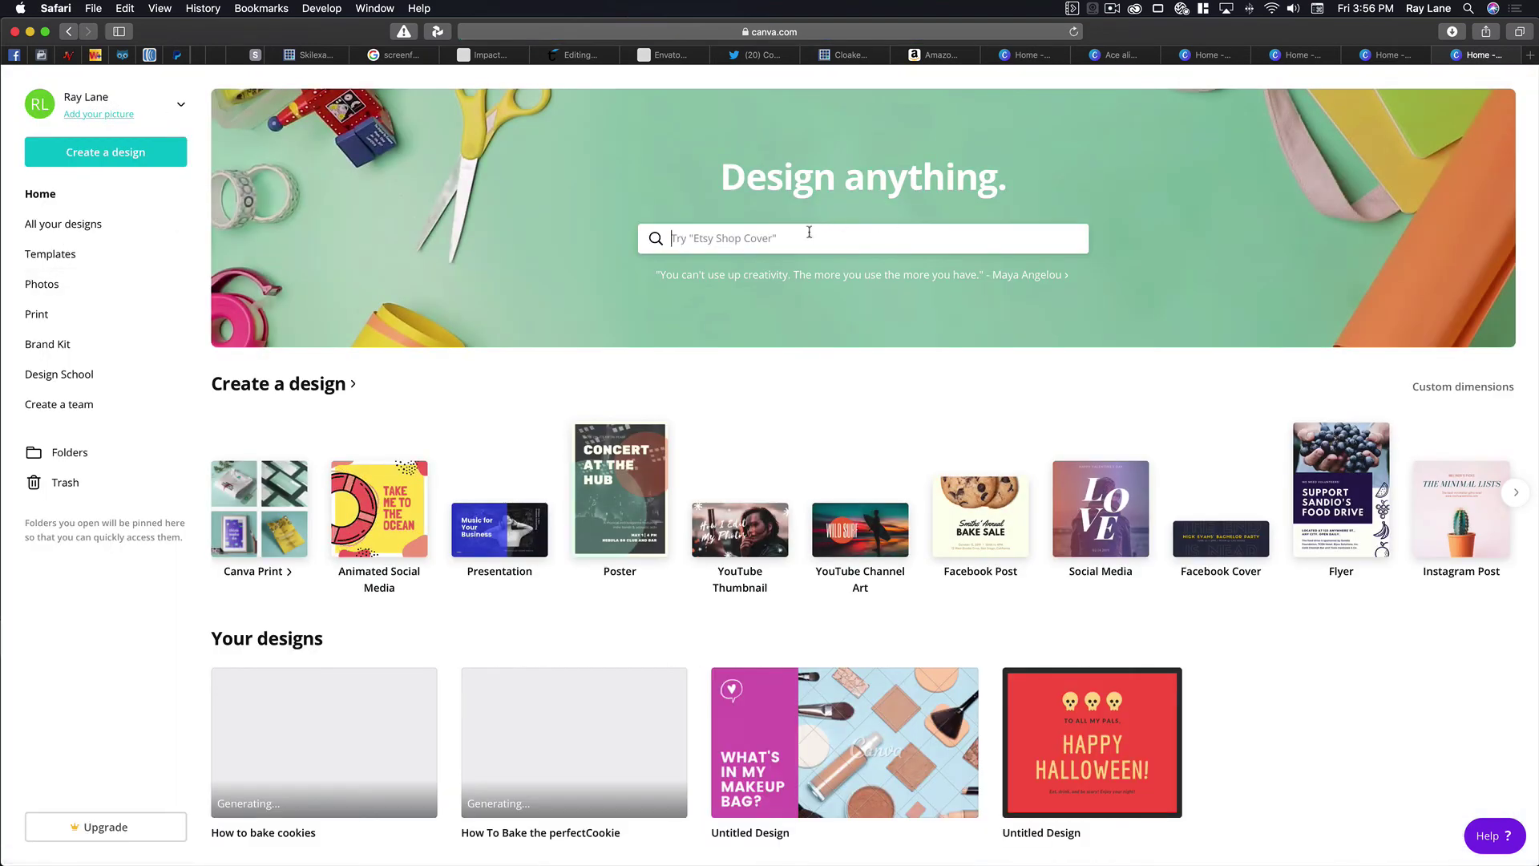
pyautogui.scroll(-1, 687, 415)
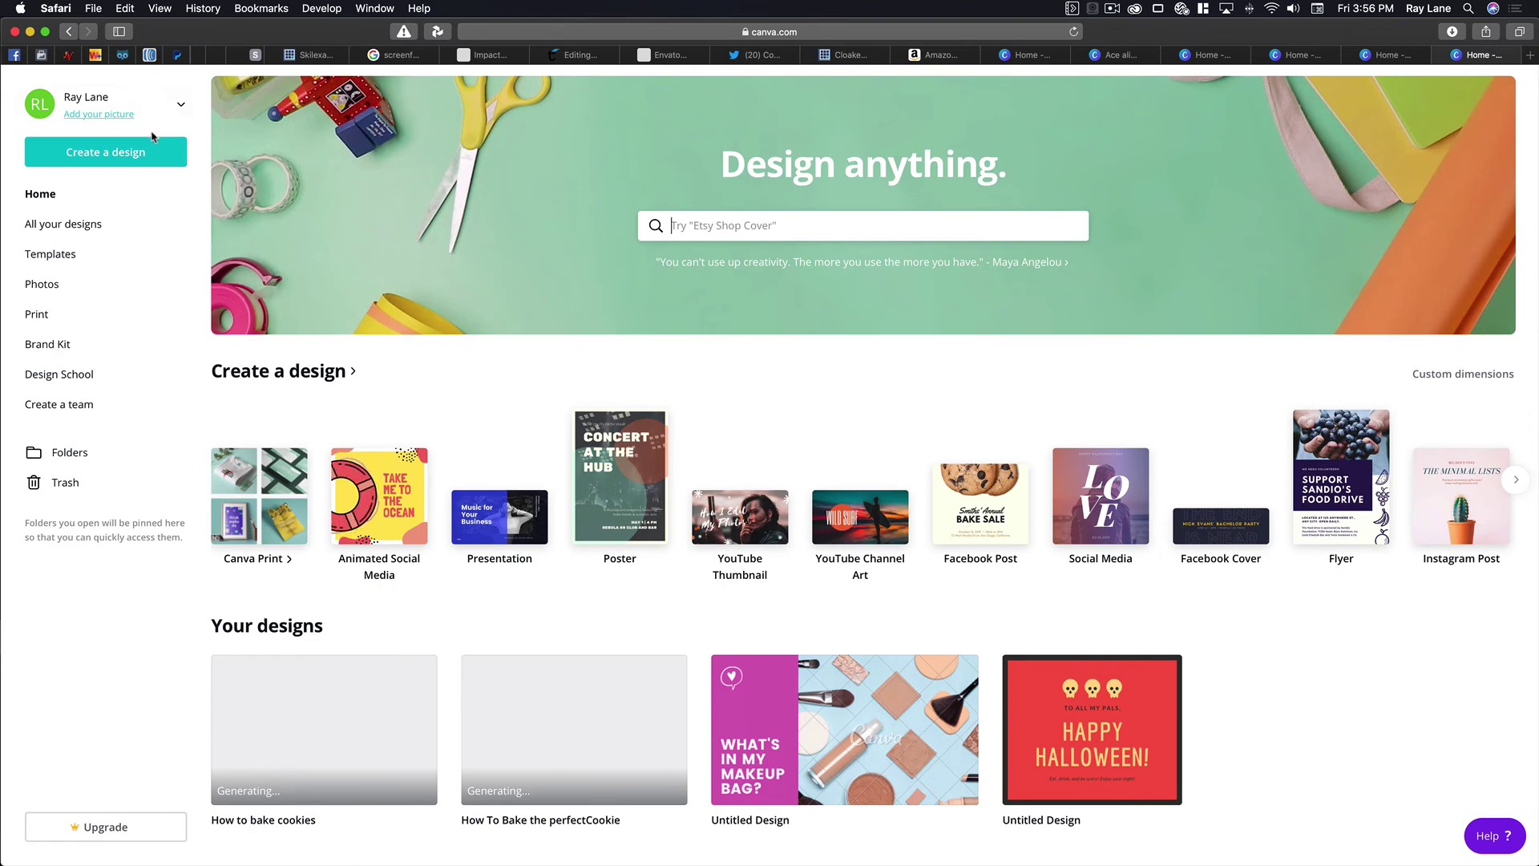
# Step: Create a new blank Facebook Cover design
pyautogui.click(109, 151)
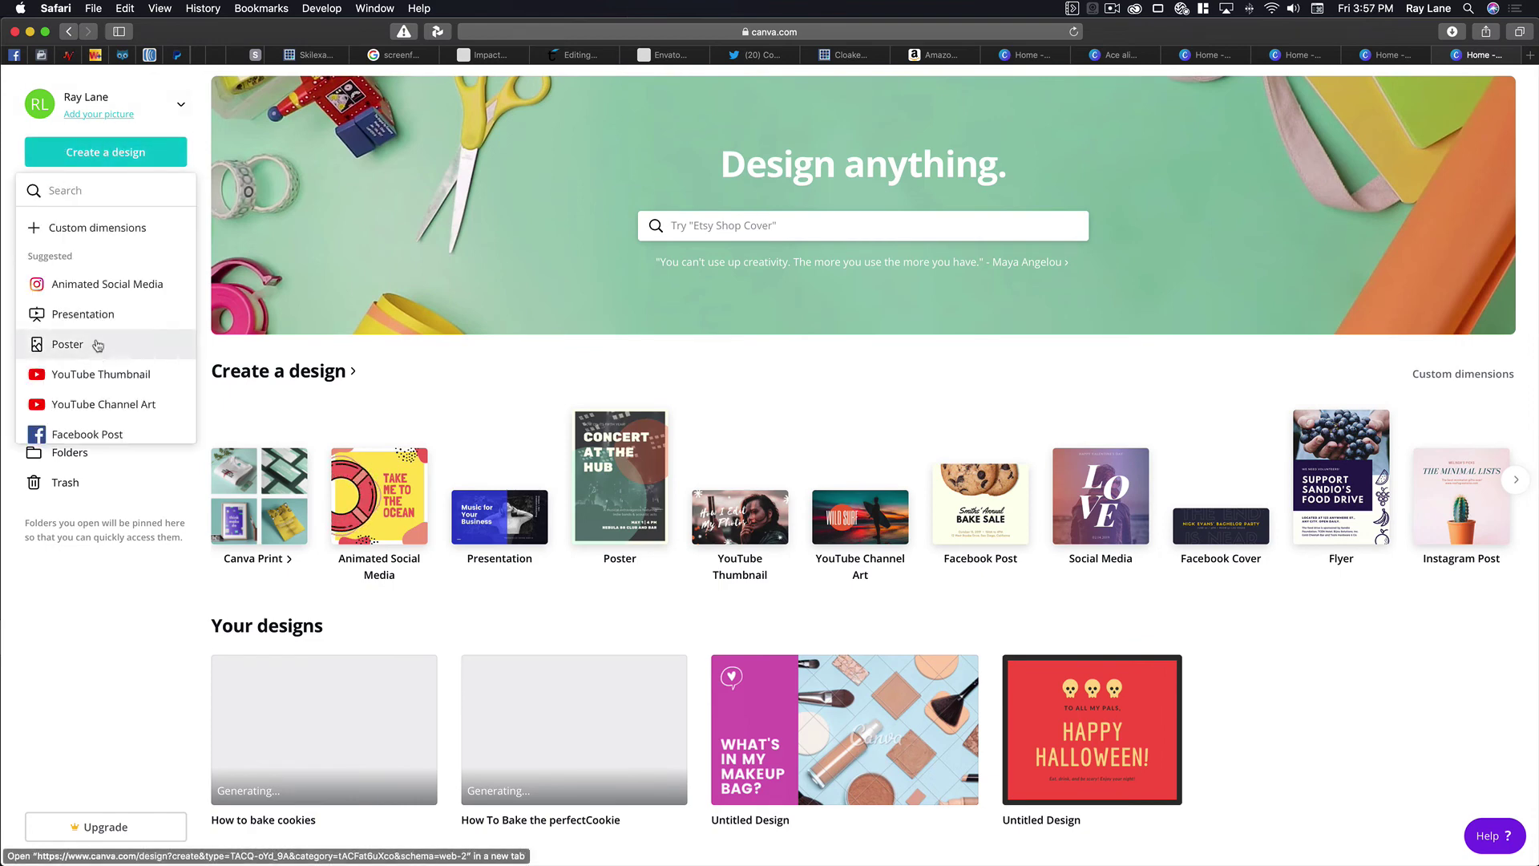
pyautogui.scroll(-5, 97, 344)
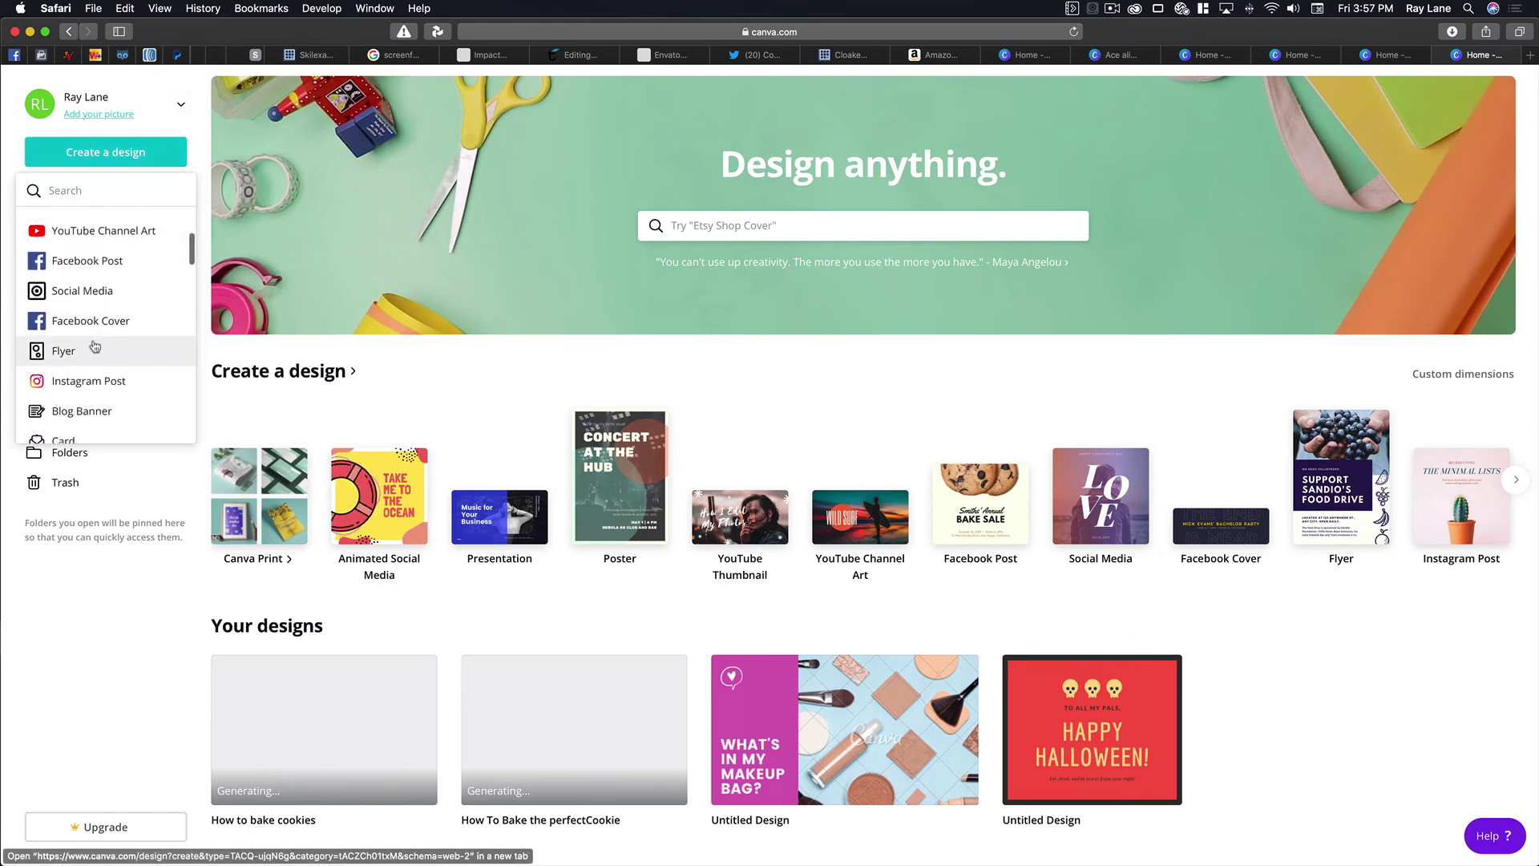
pyautogui.click(89, 320)
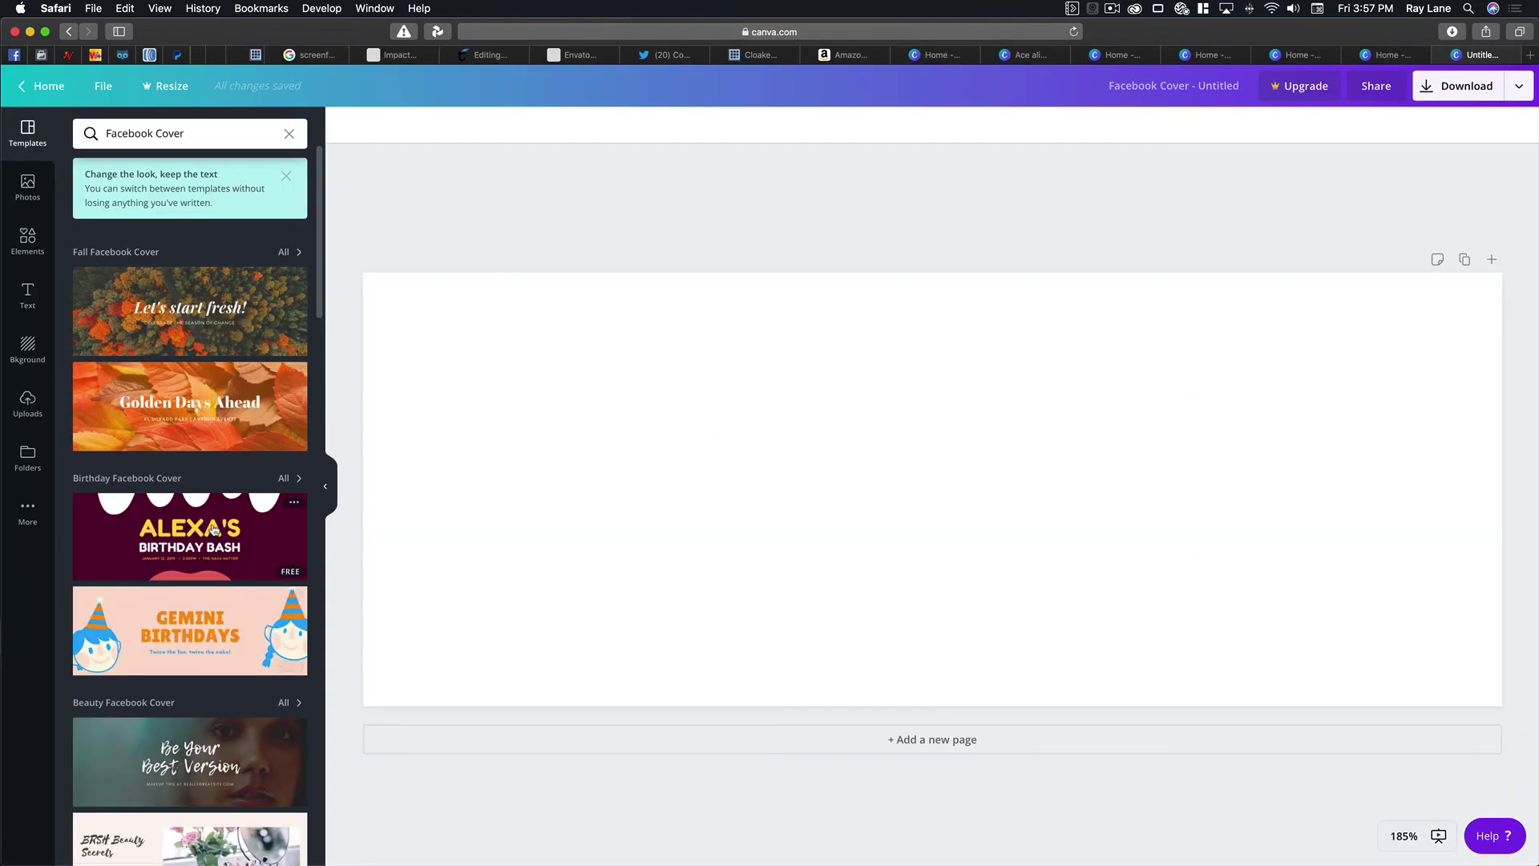
# Step: Apply the free "Burger Bash" template to the blank Facebook cover
pyautogui.scroll(-20, 215, 529)
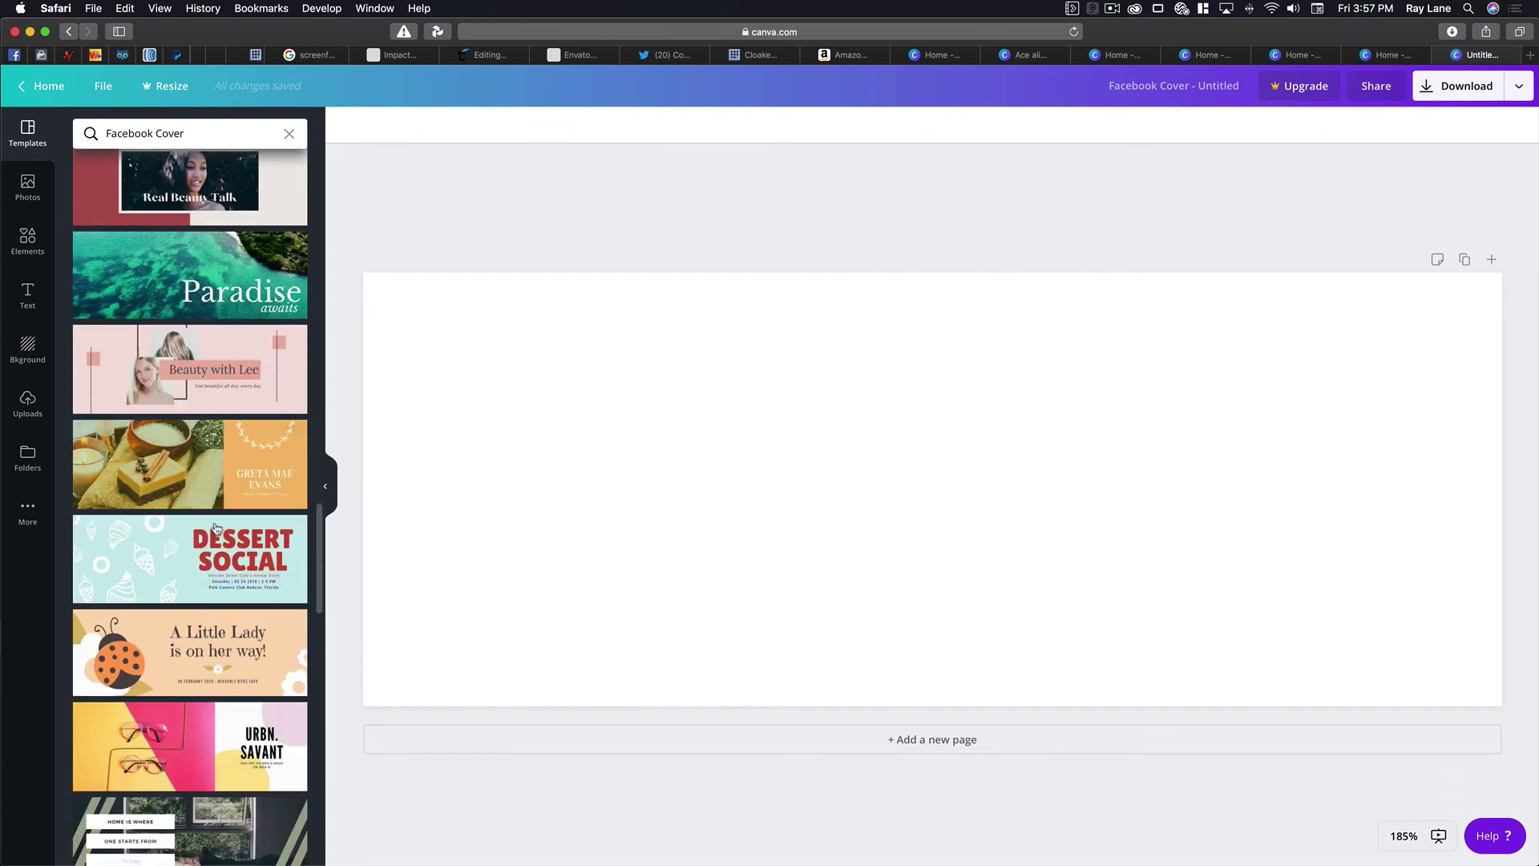
pyautogui.scroll(-20, 215, 529)
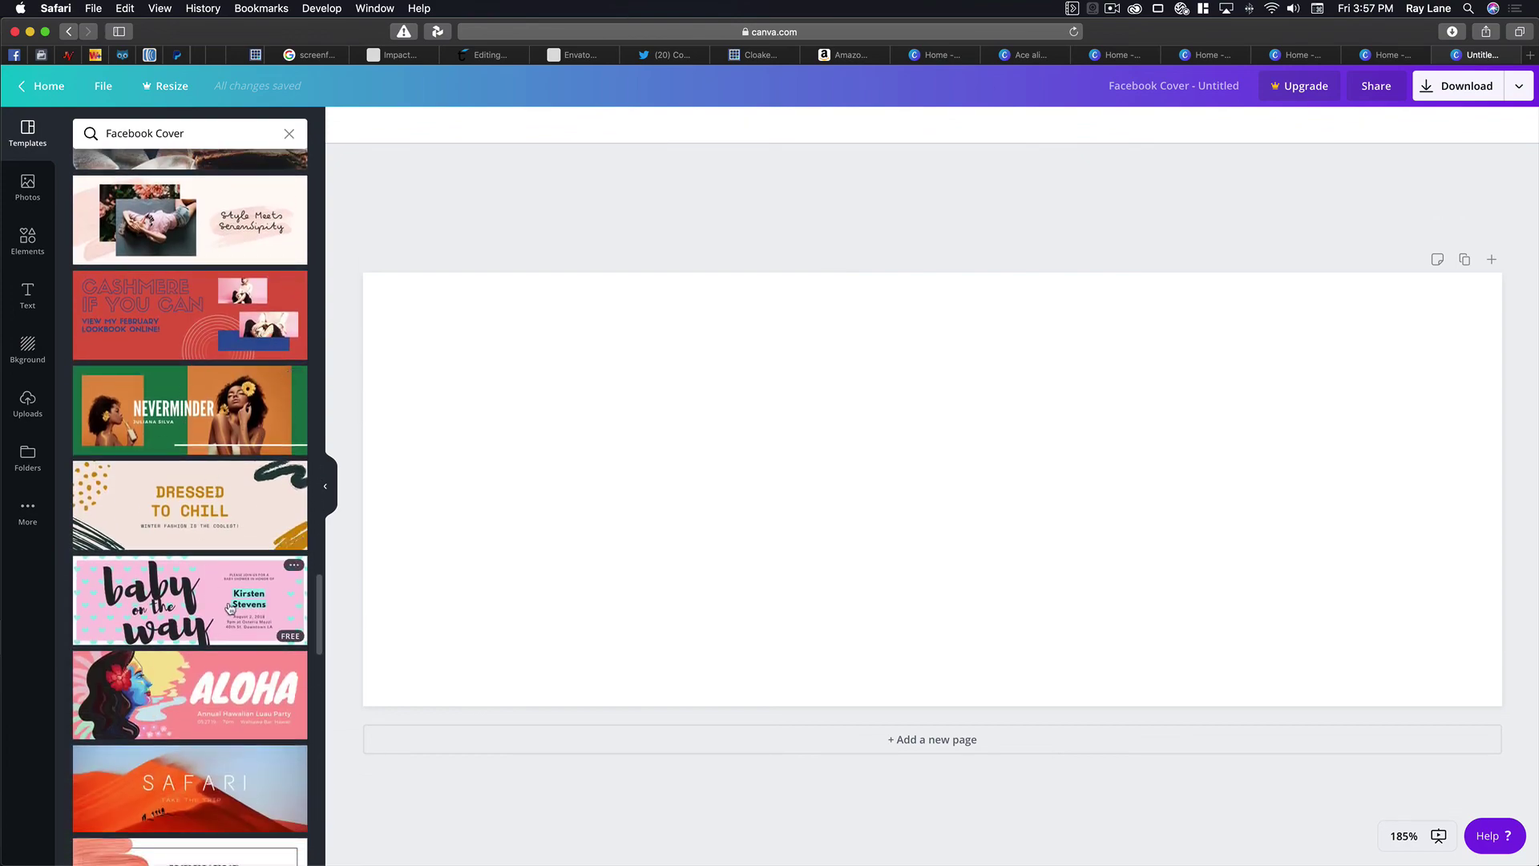
pyautogui.scroll(-20, 230, 607)
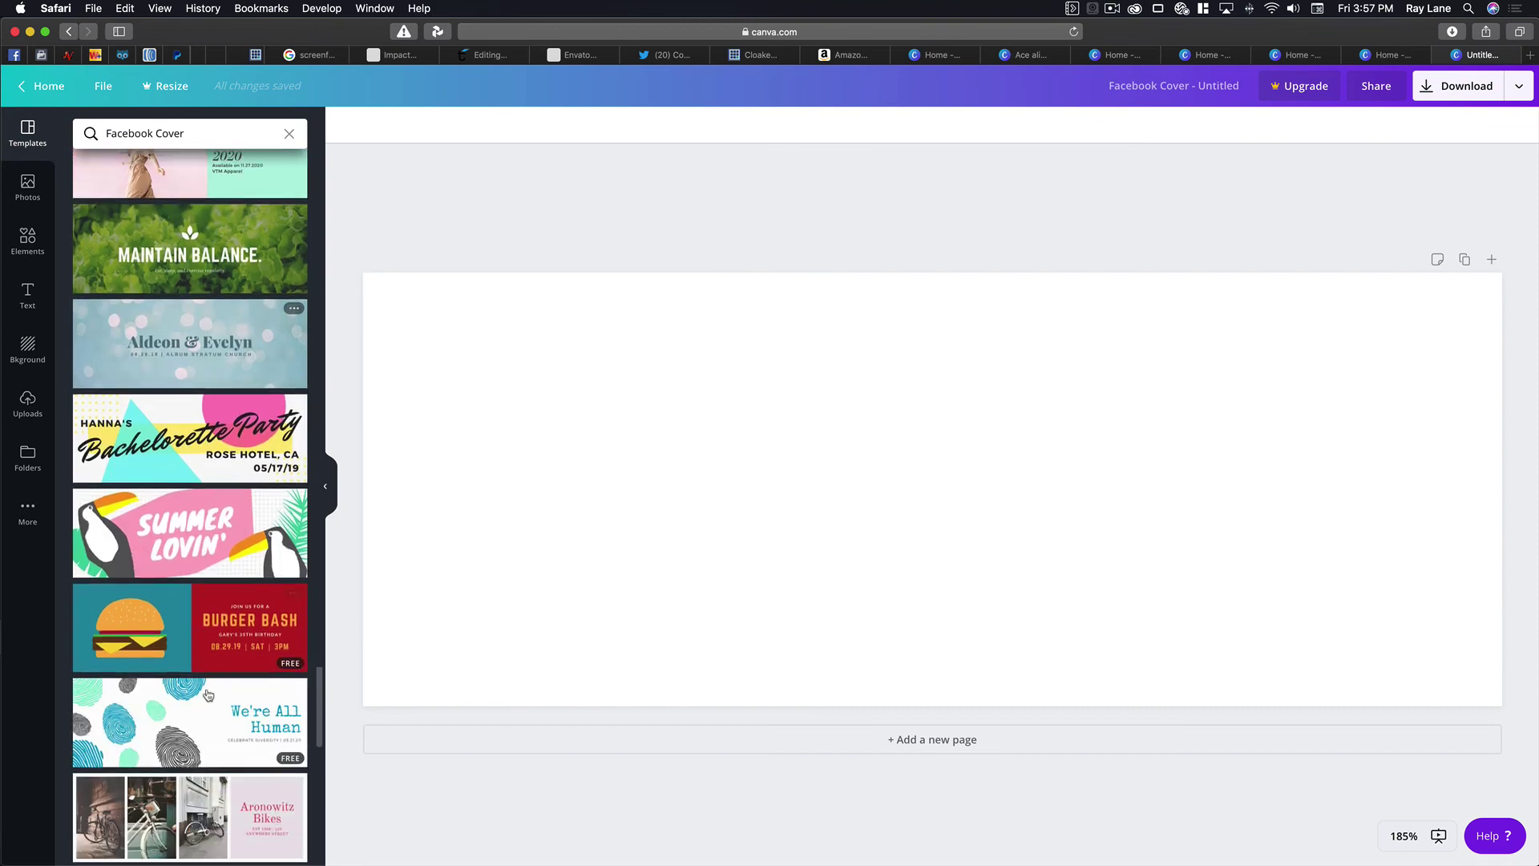
pyautogui.scroll(-10, 208, 694)
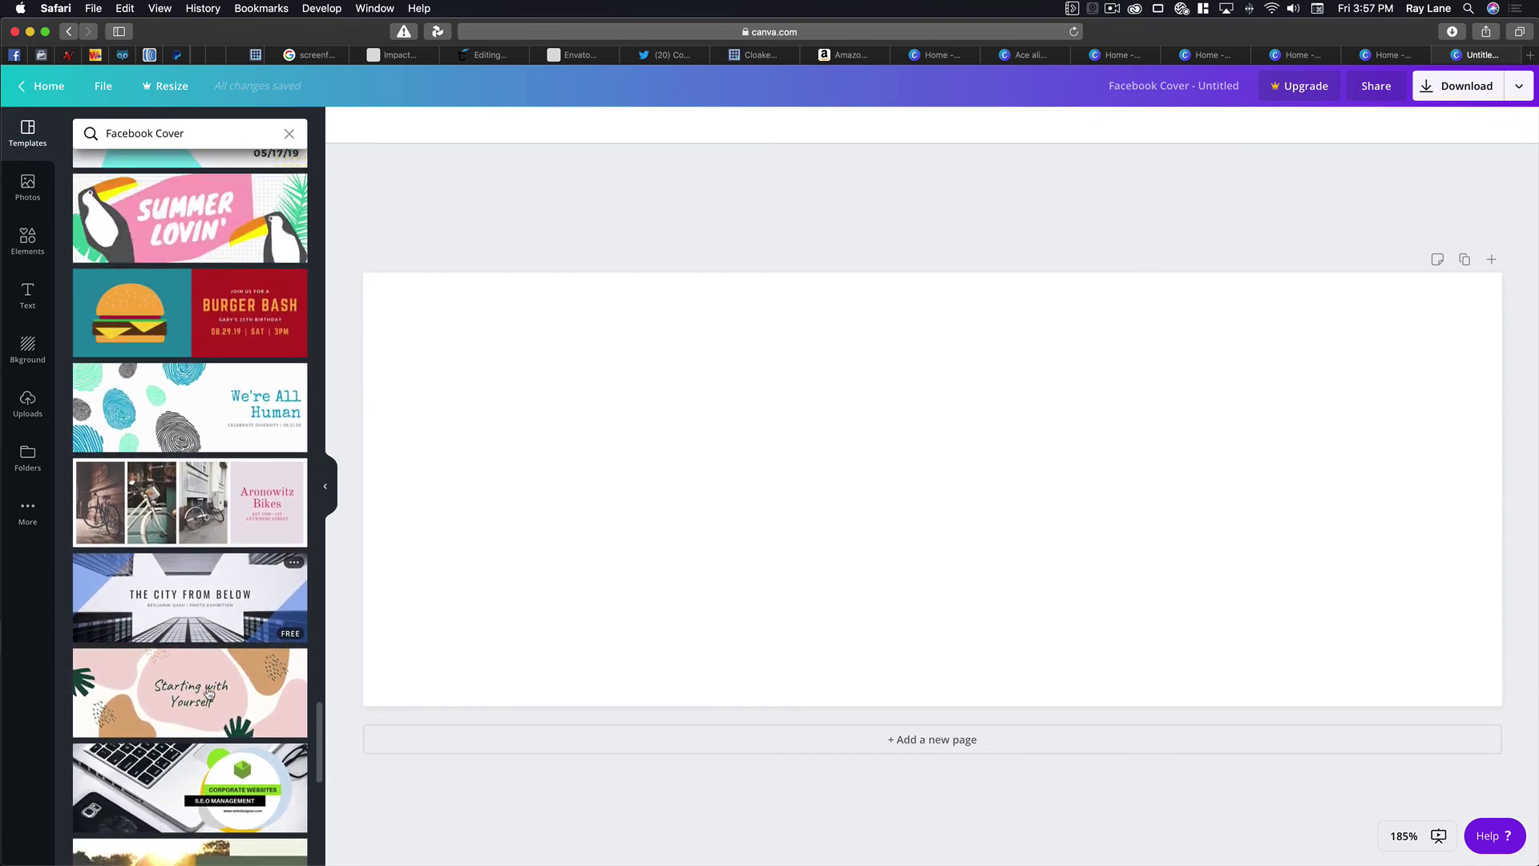
pyautogui.click(219, 331)
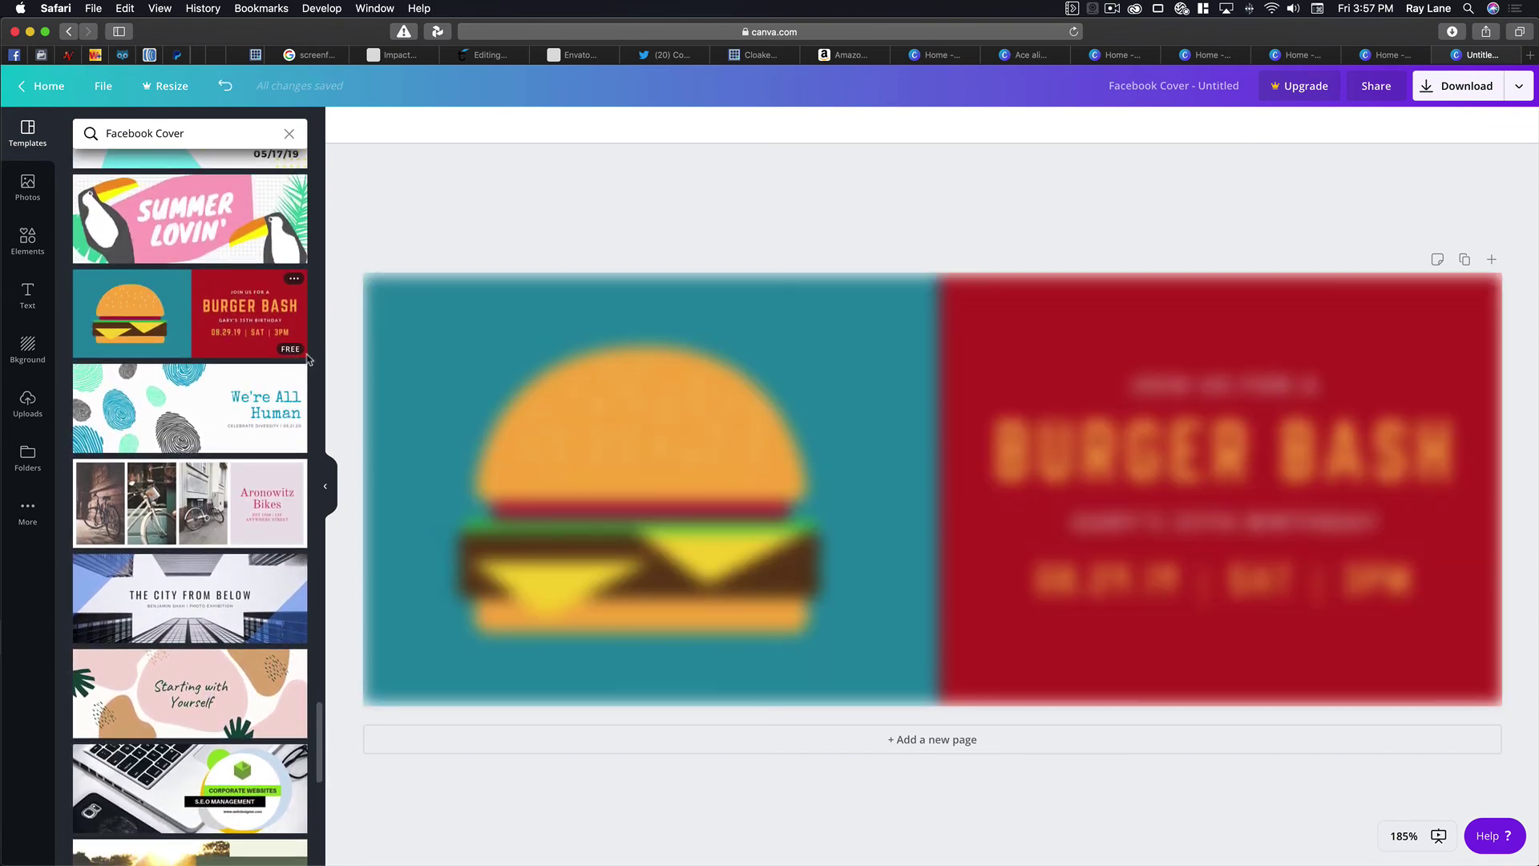
# Step: Review the publishing destinations and the download file type options for the Facebook cover, then close them
pyautogui.click(1514, 91)
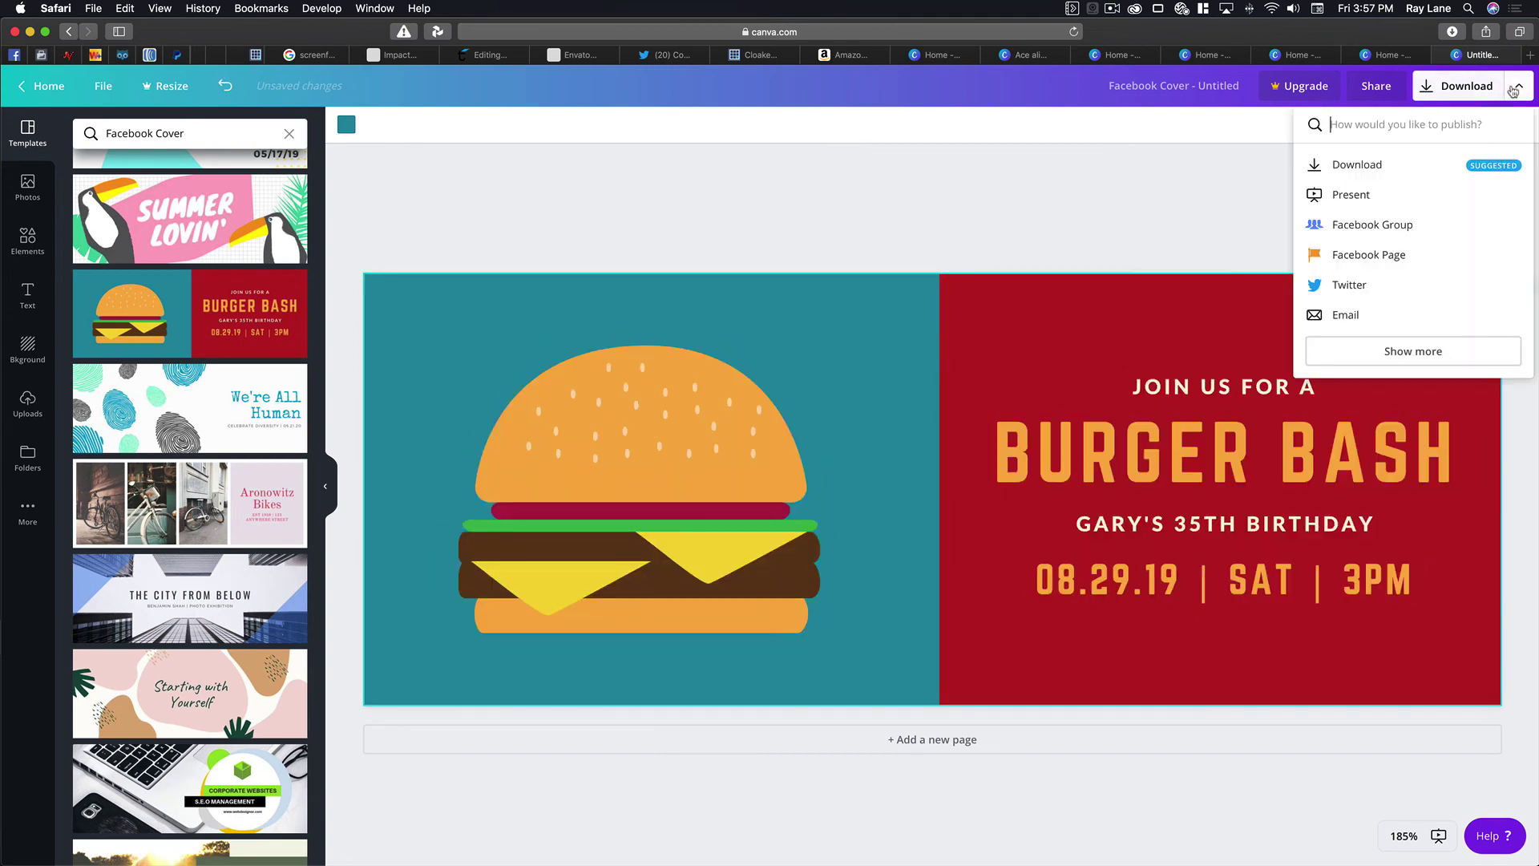
pyautogui.click(1450, 96)
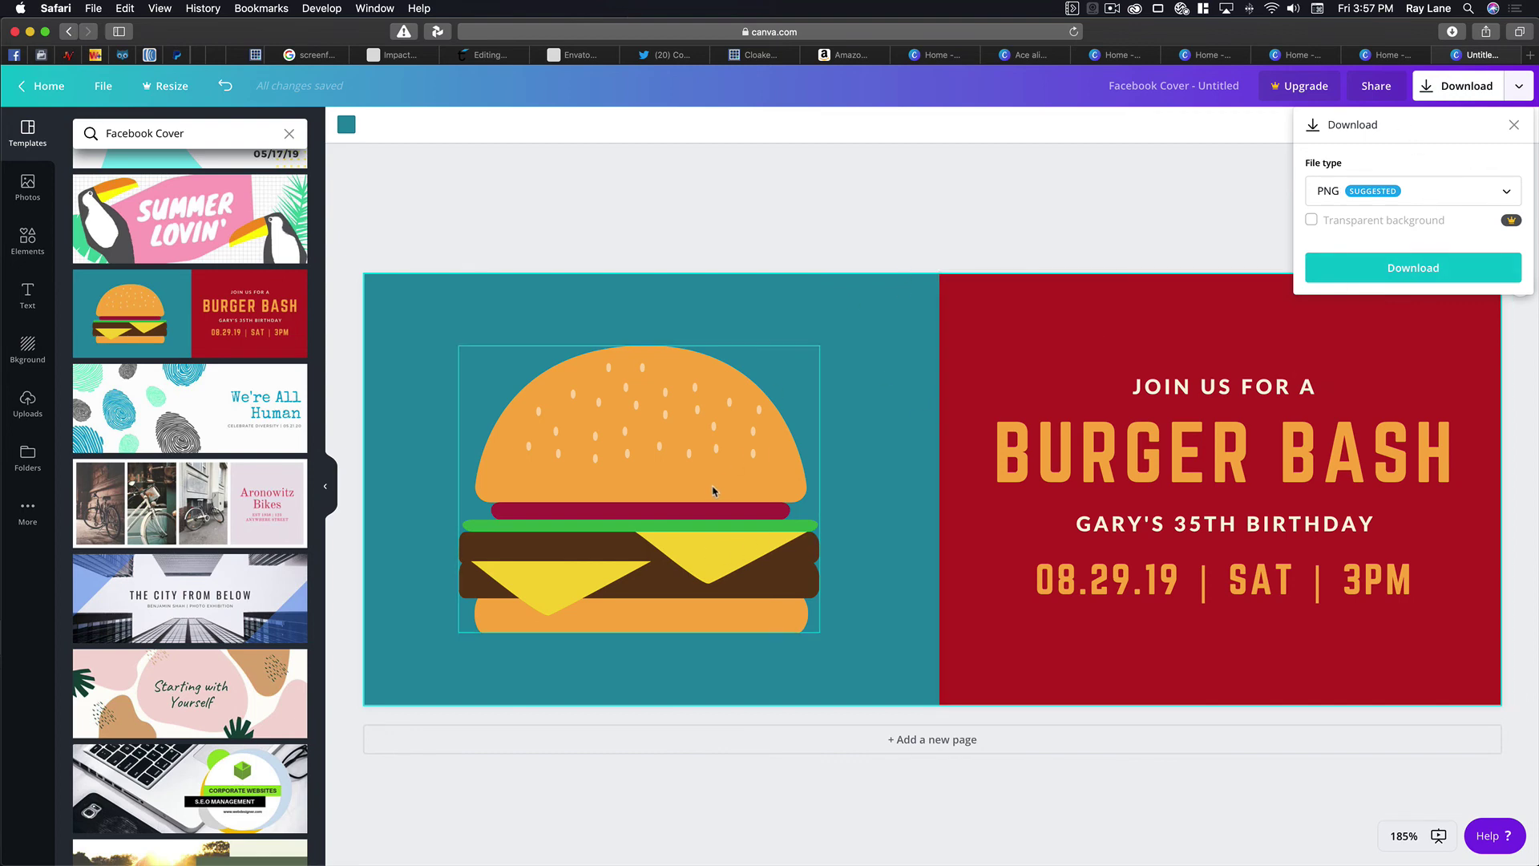
pyautogui.click(993, 266)
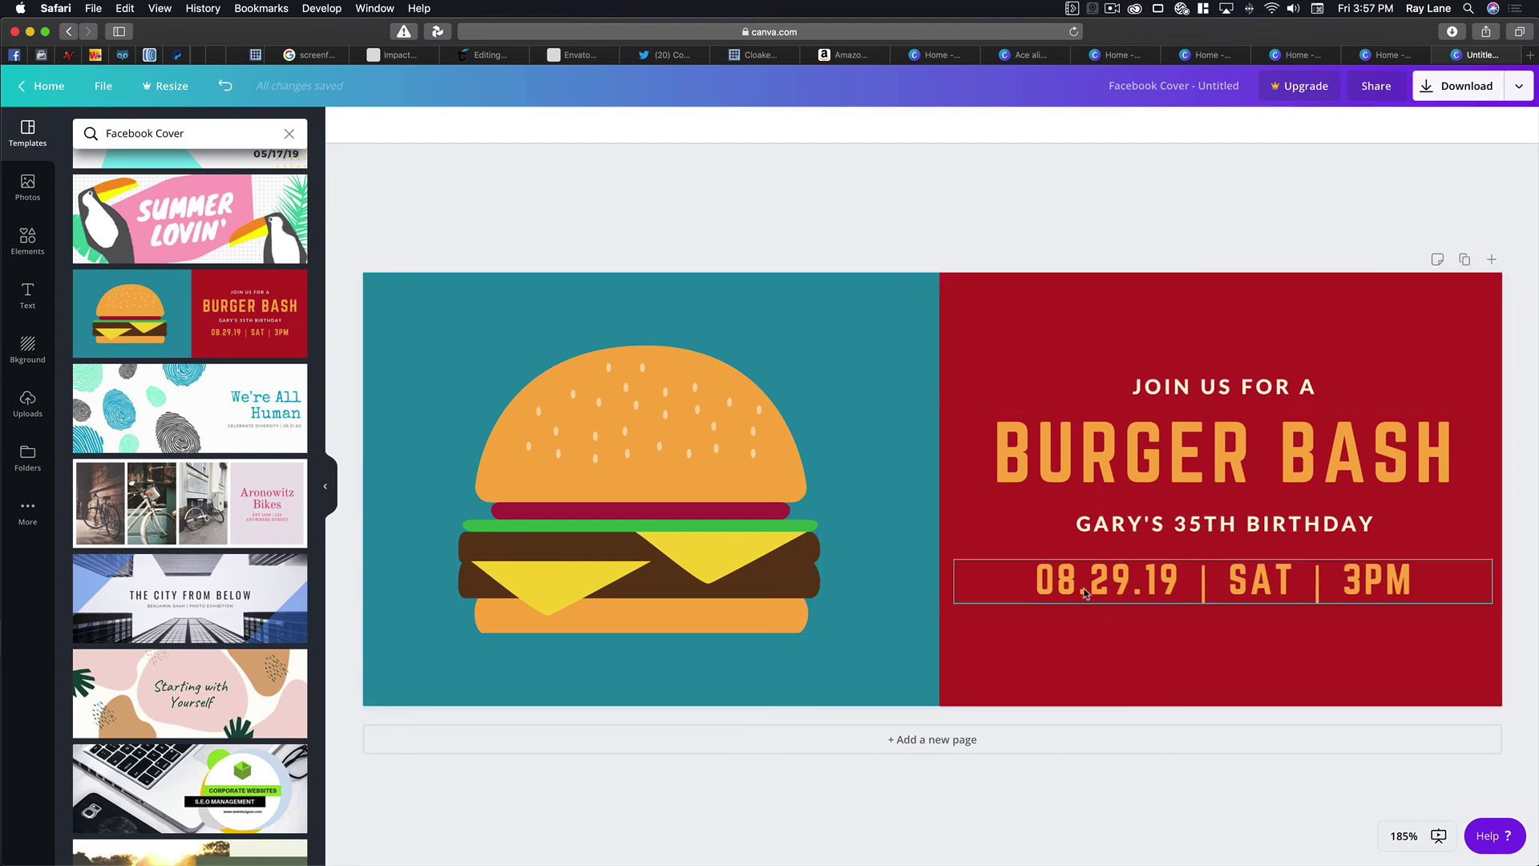